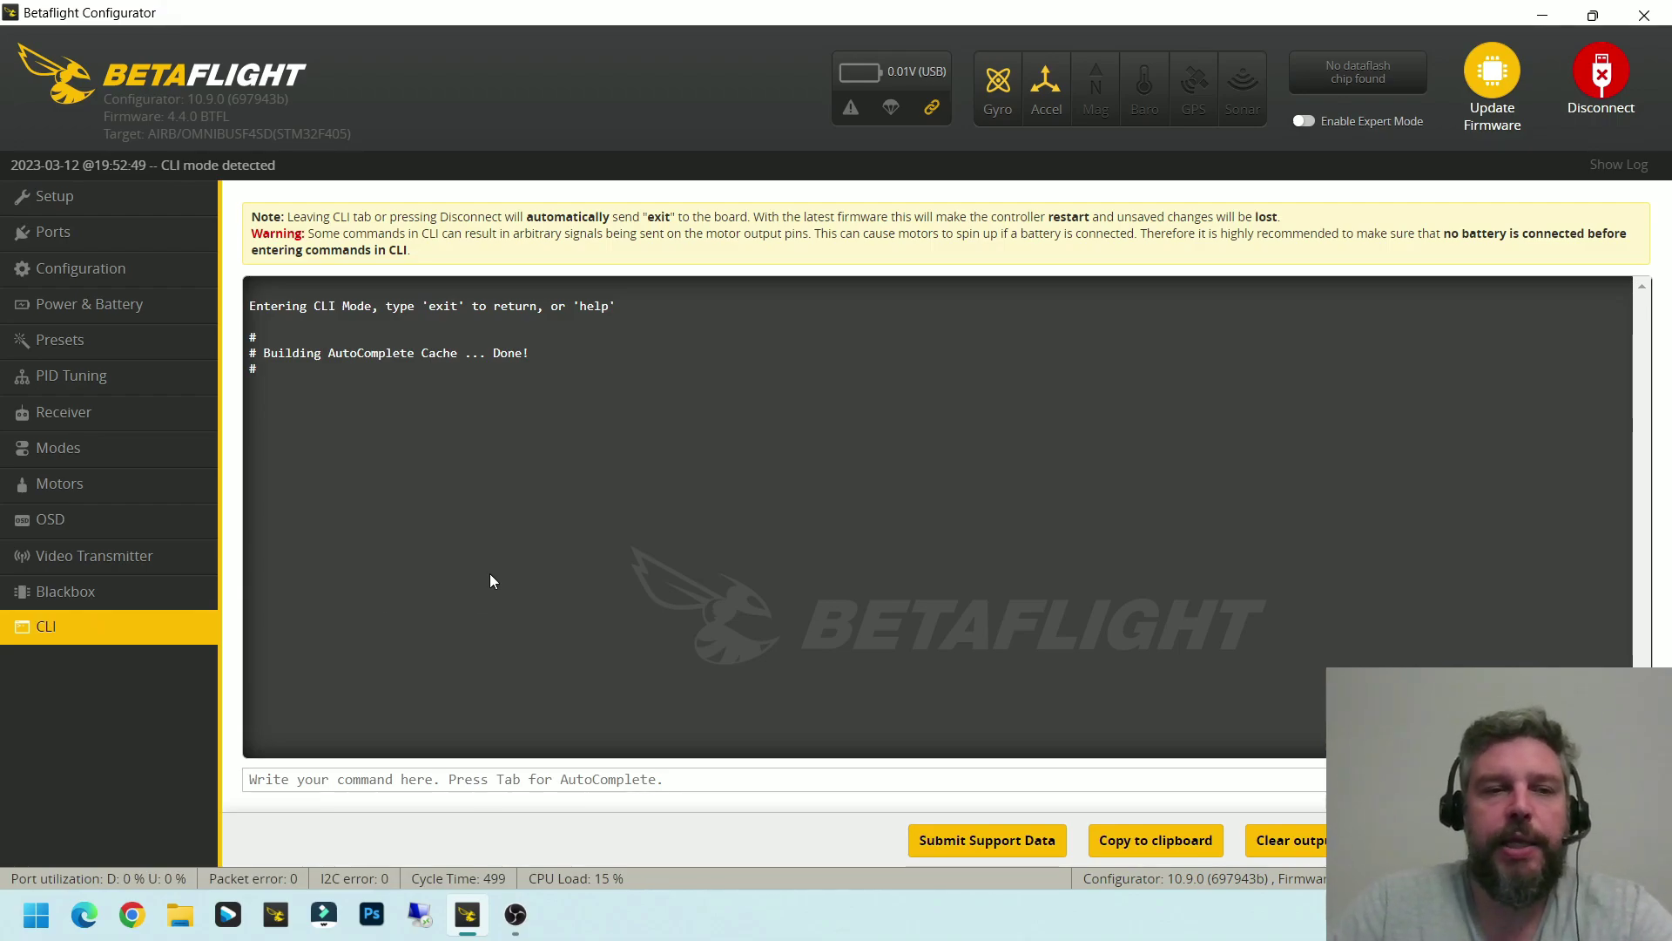
Disconnect and reconnect the flight controller, and reboot it into the bootloader with the CLI command bl
left_click(1586, 112)
scroll(753, 399, "down", 1)
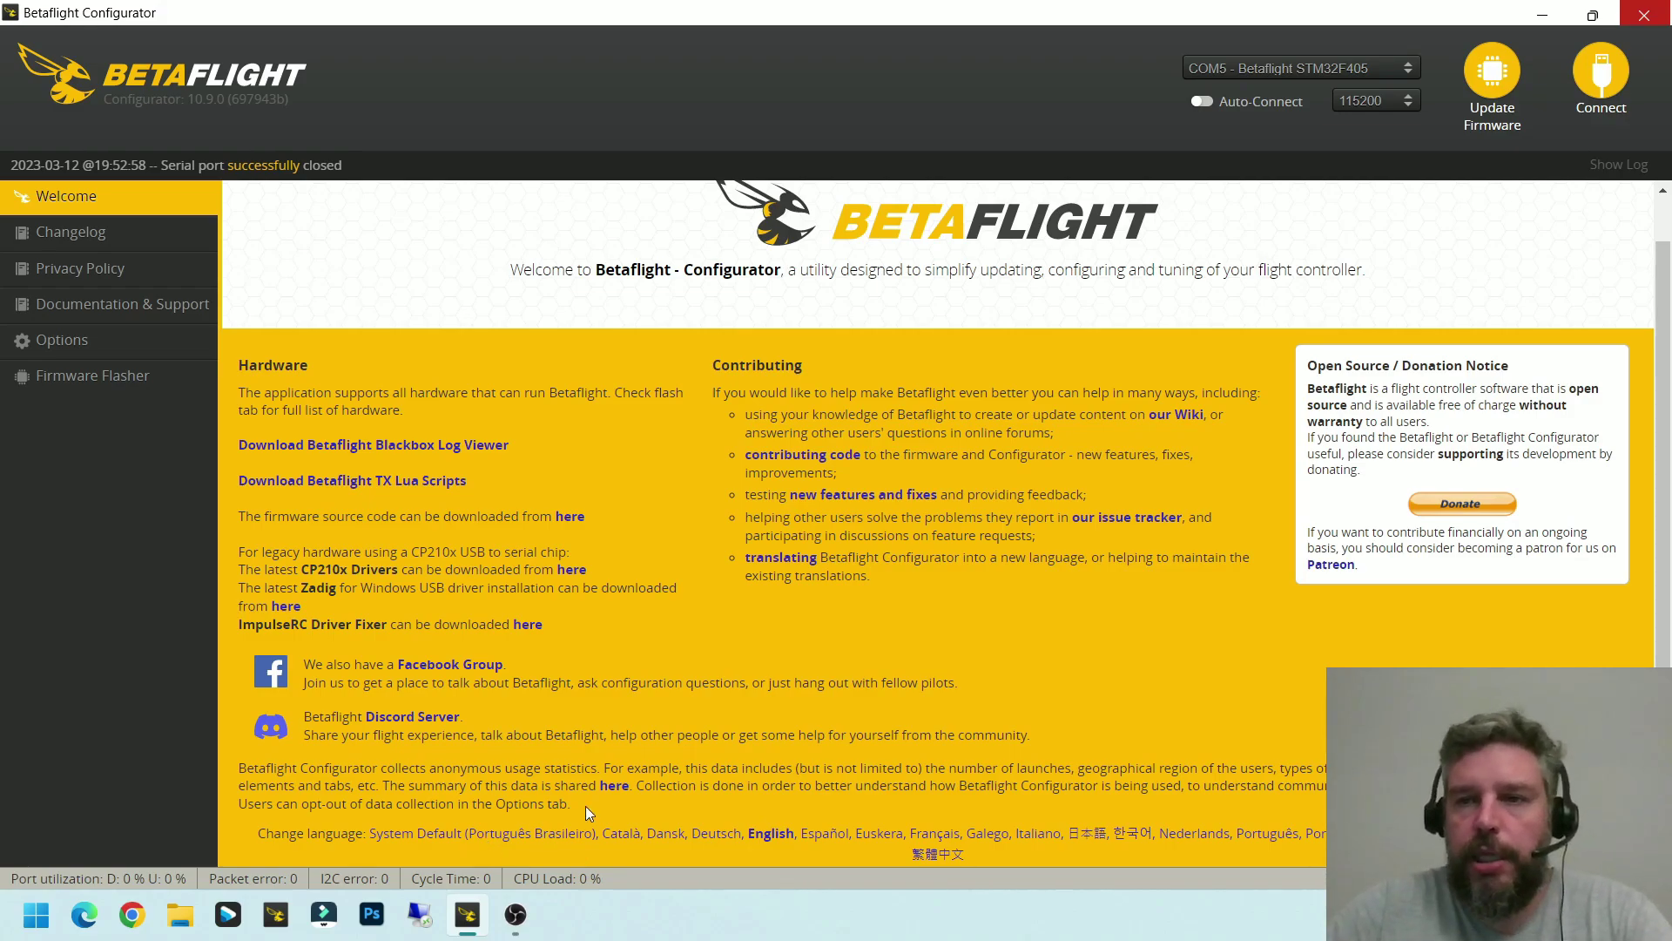
left_click(1613, 80)
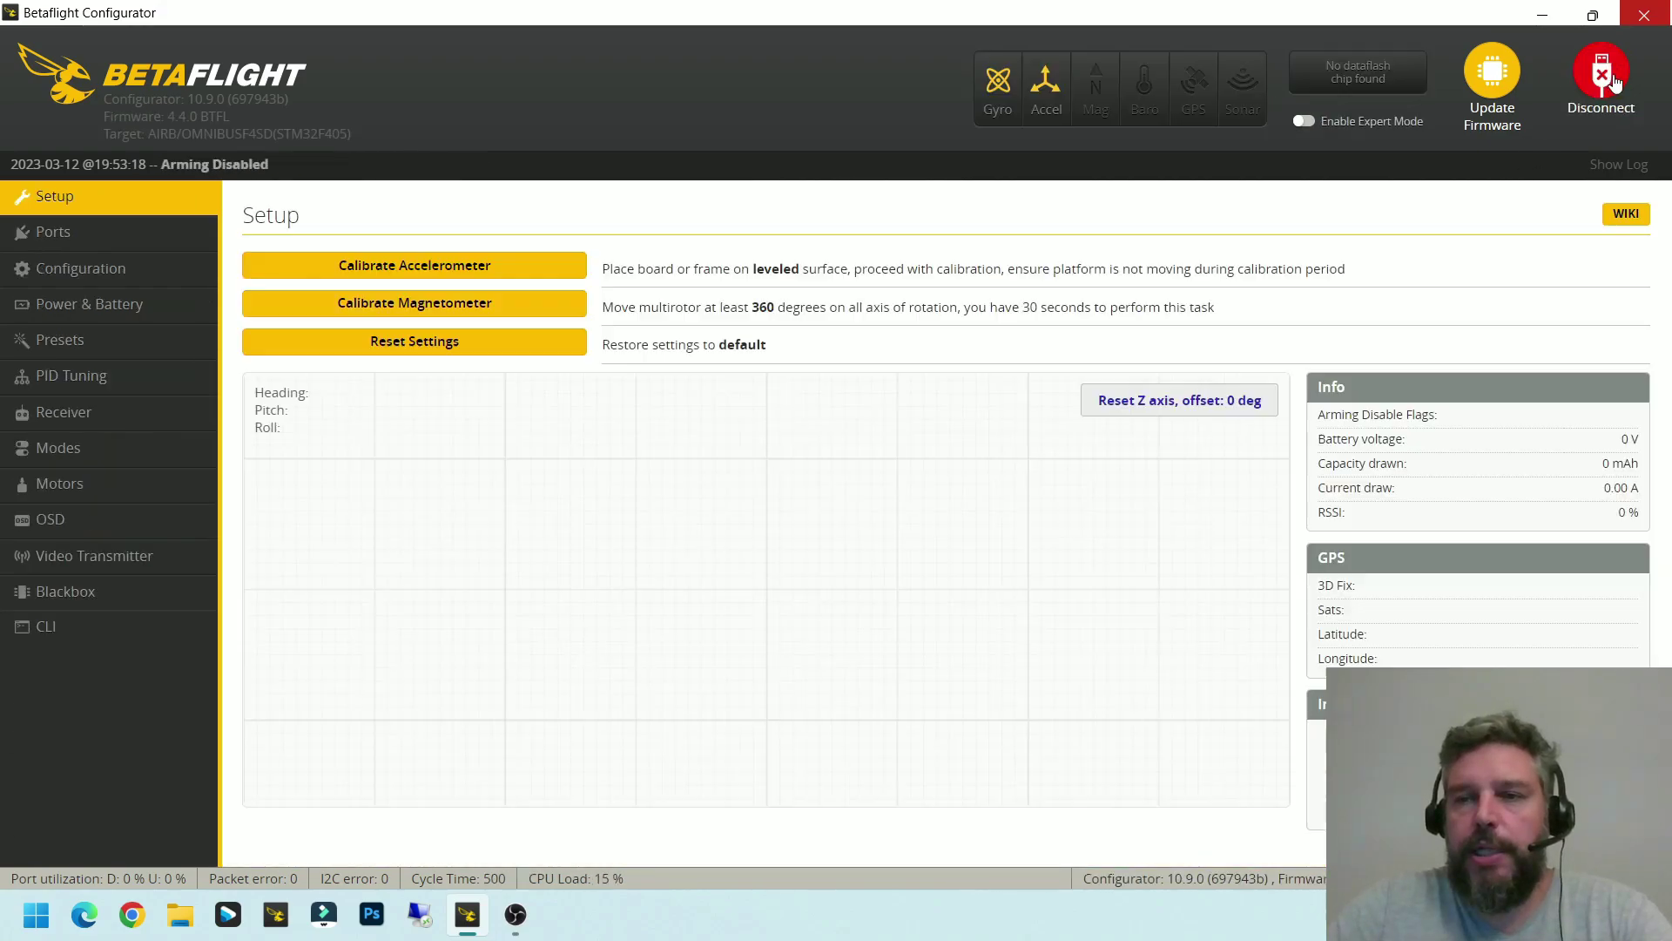
left_click(87, 632)
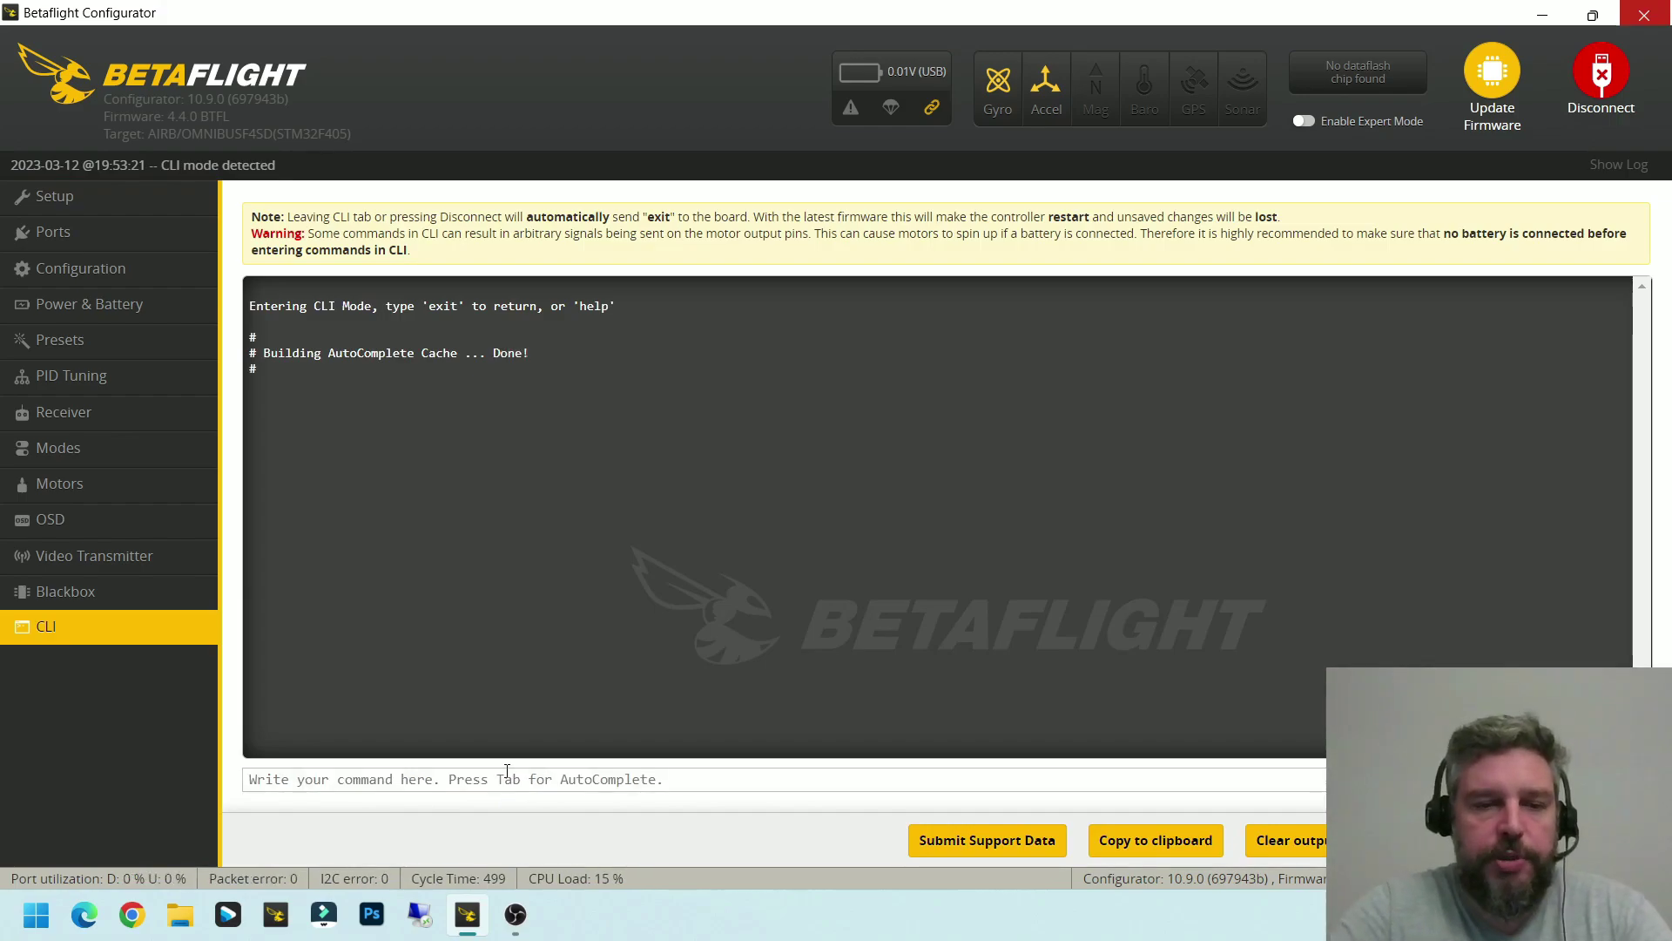
type("b")
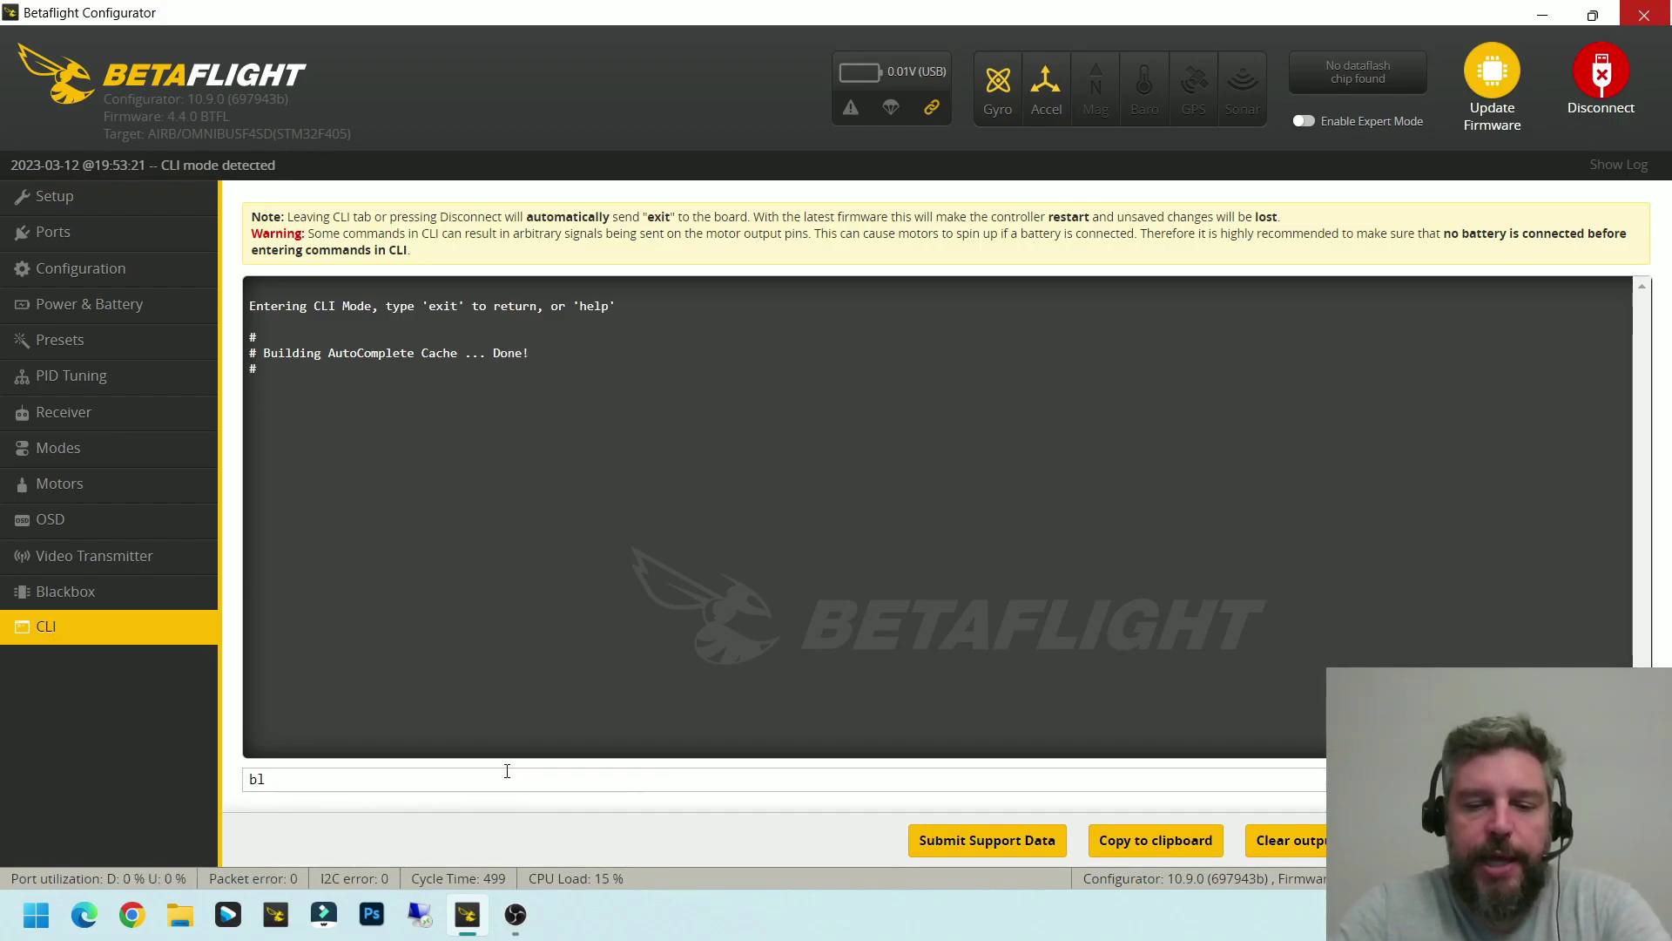
type("l")
key("Return")
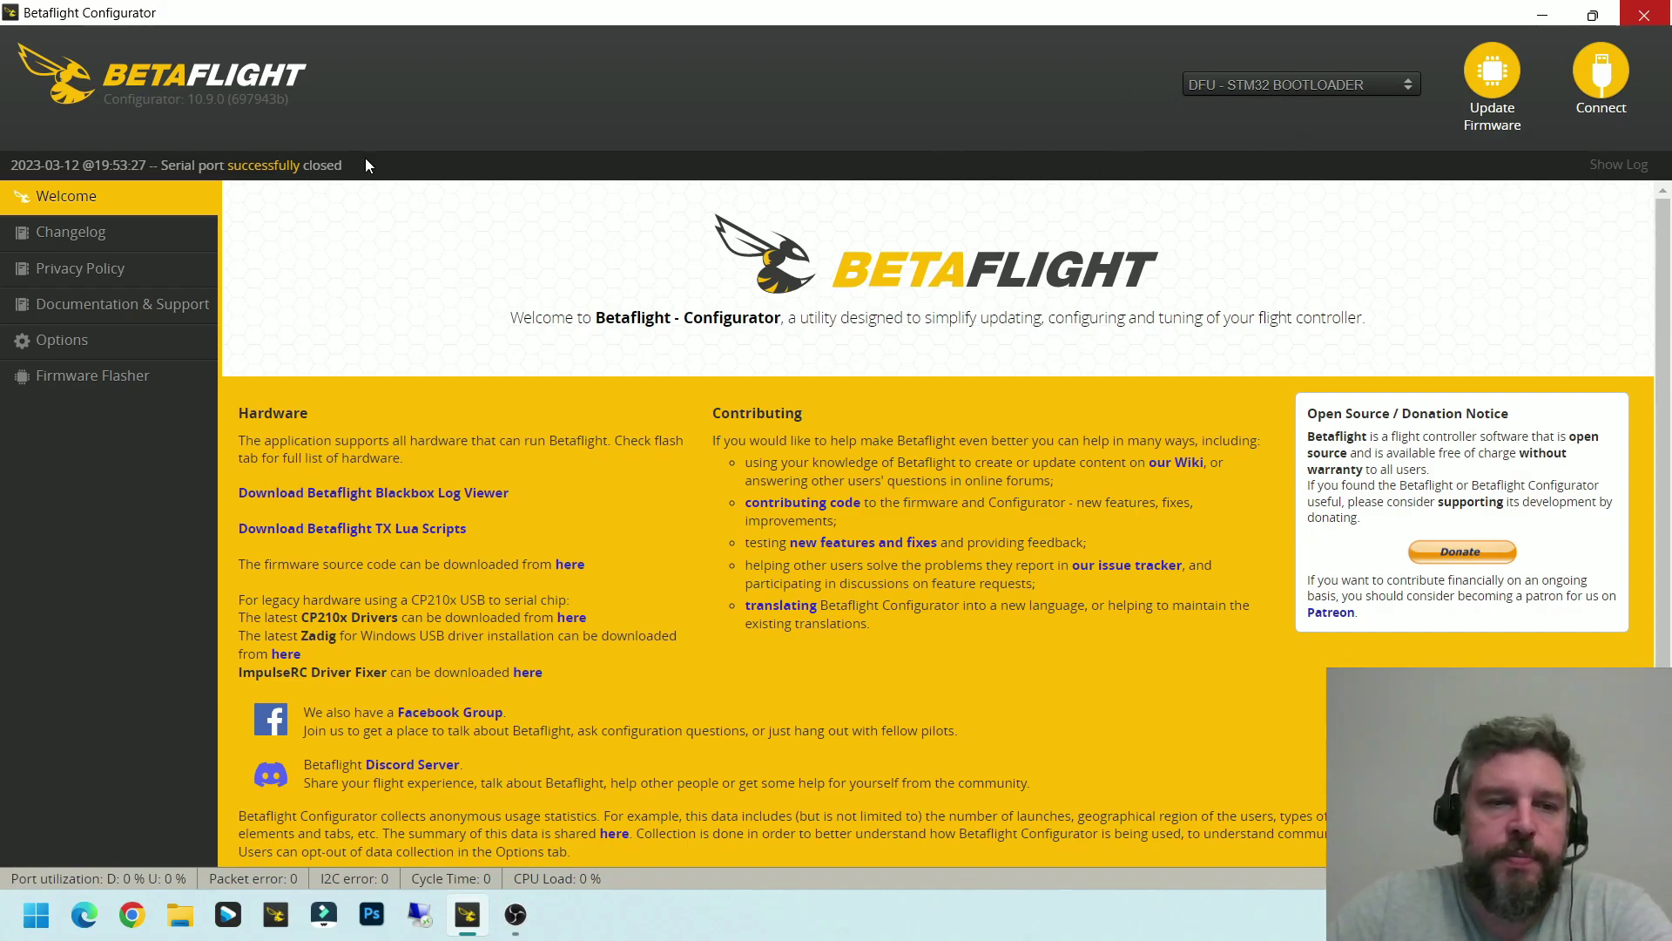
In the Firmware Flasher, choose the OMNIBUSF4SD board with firmware version 4.4.0 [29-Jan-2023]
left_click(117, 371)
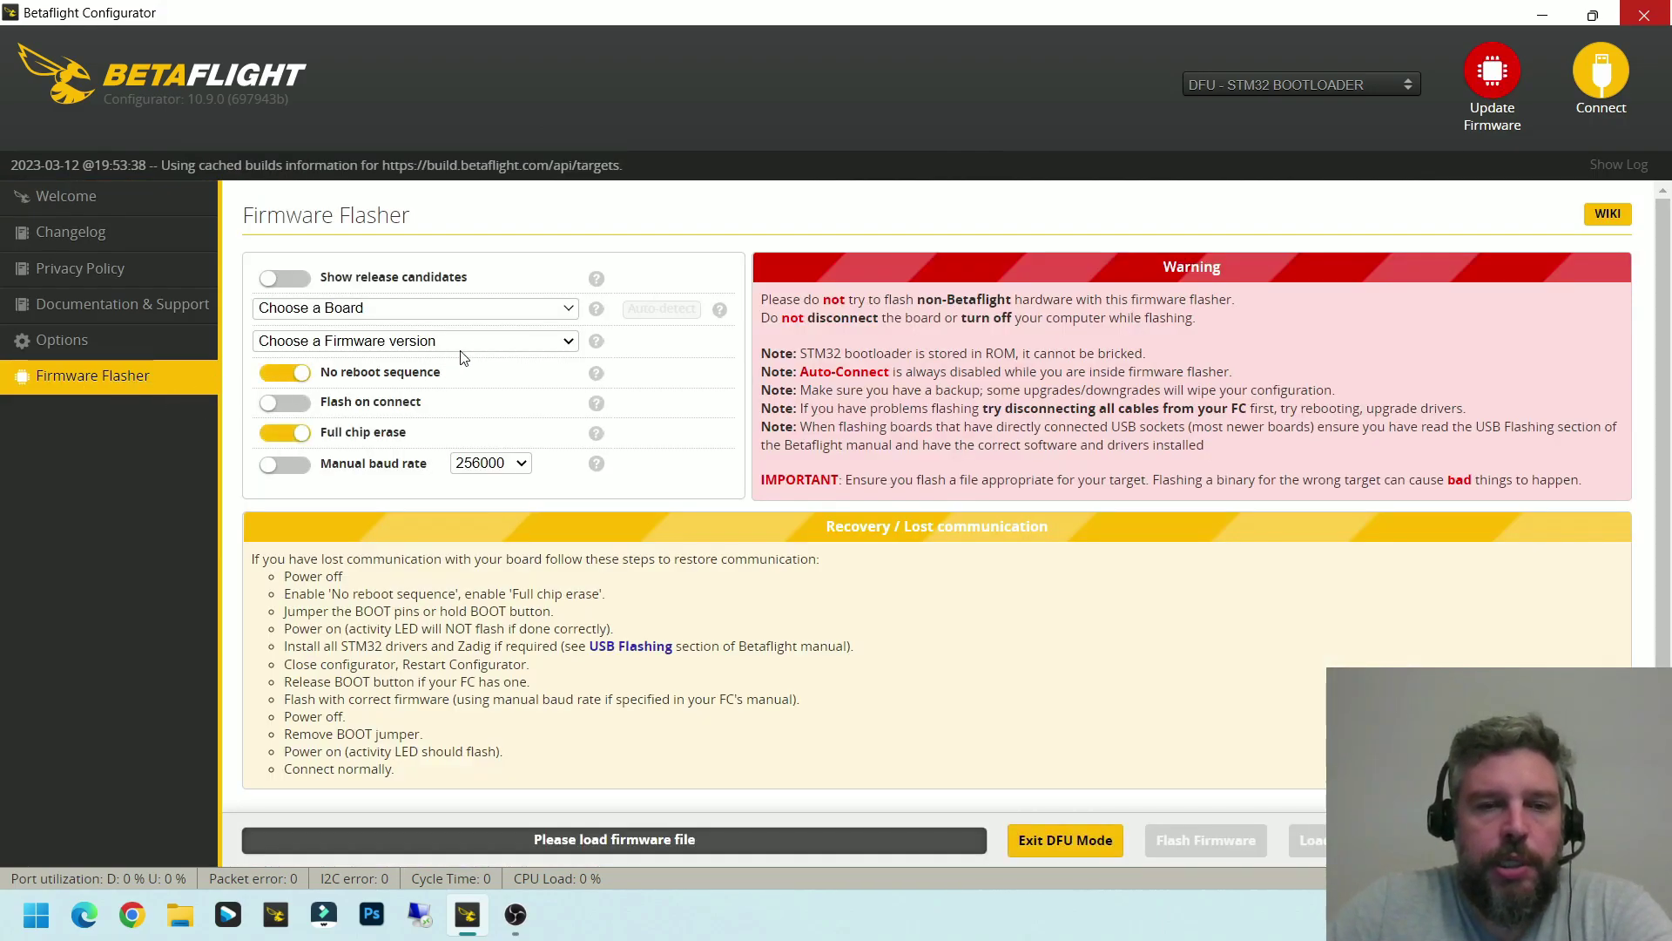
left_click(570, 312)
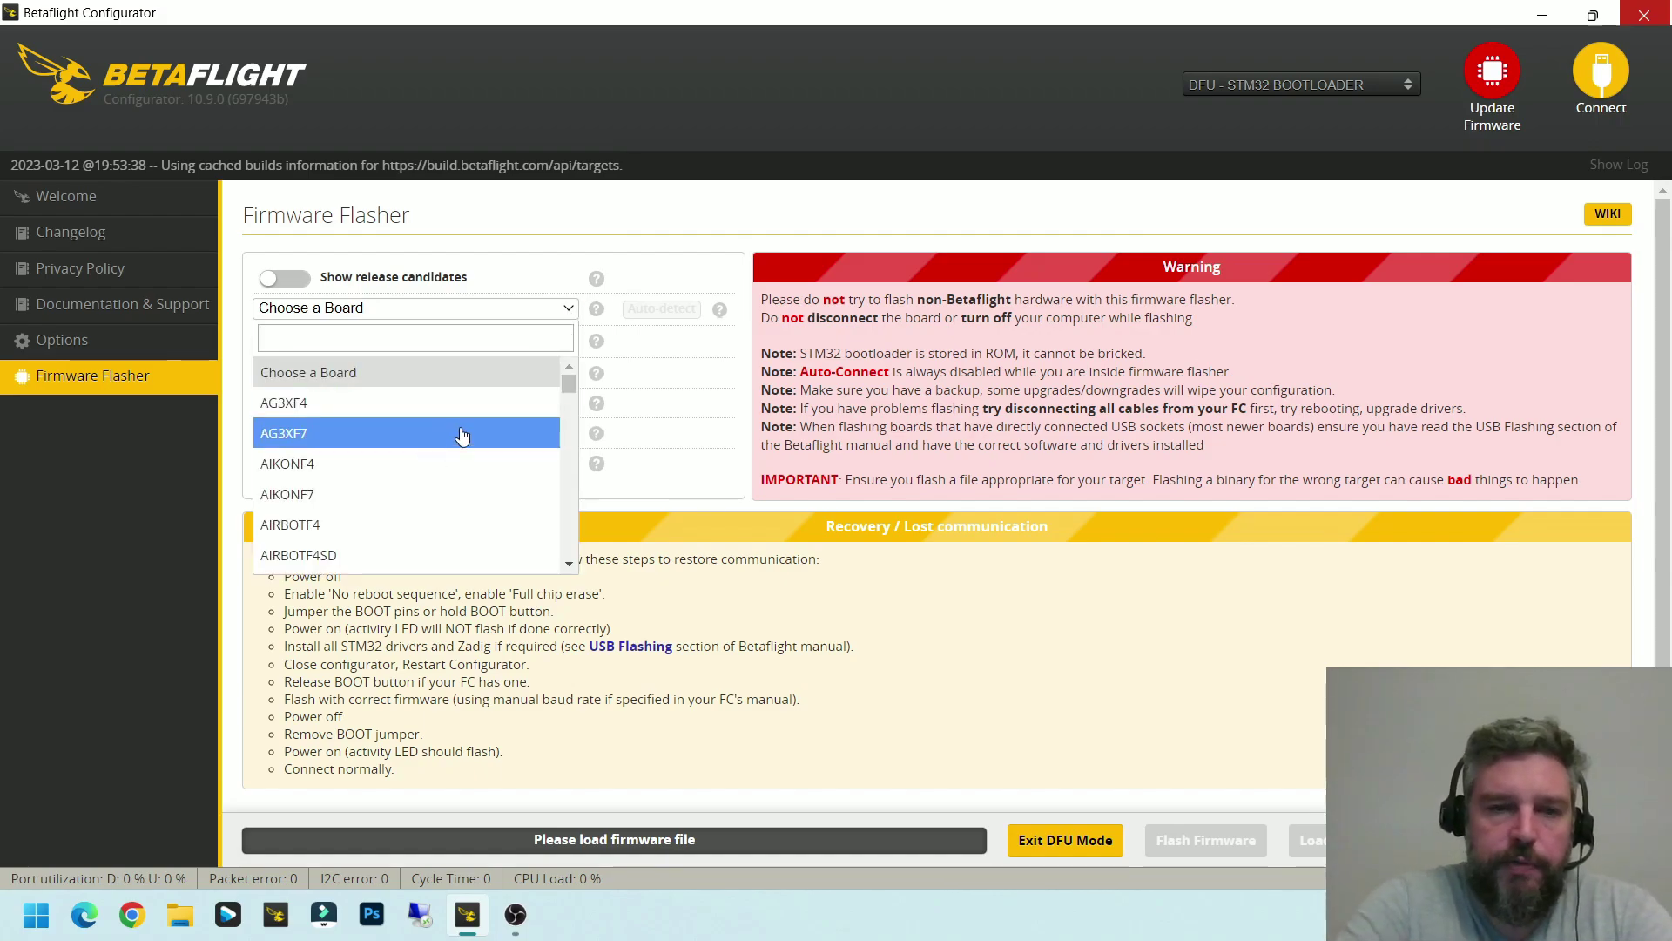
scroll(540, 457, "down", 15)
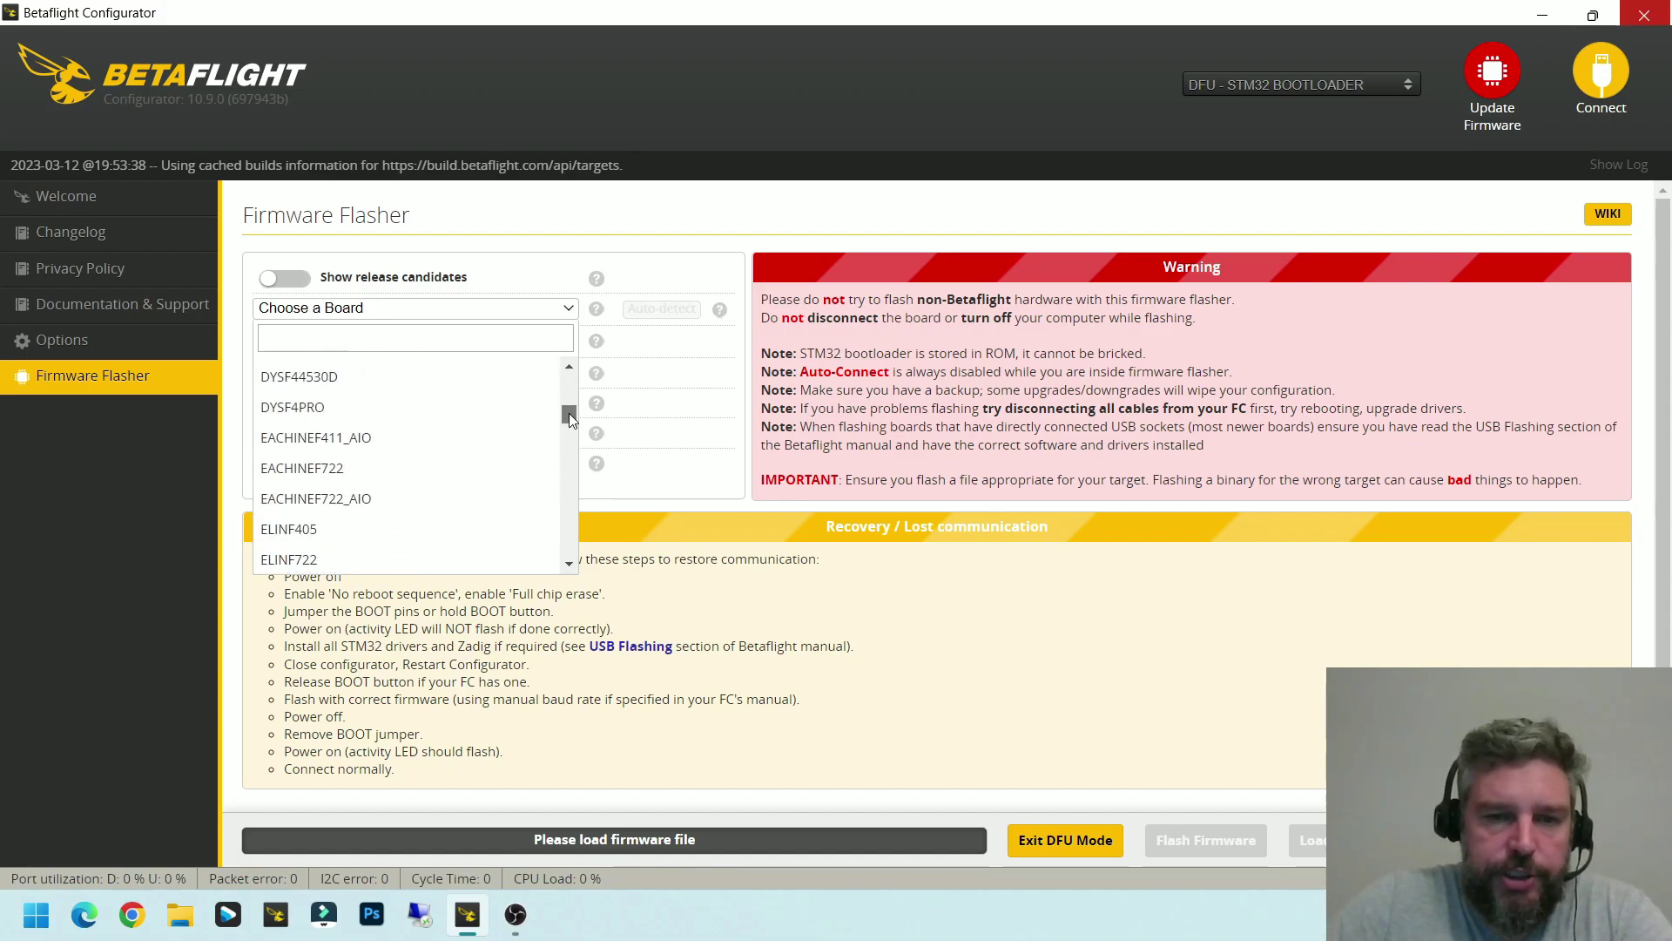
left_click_drag(571, 418, 575, 464)
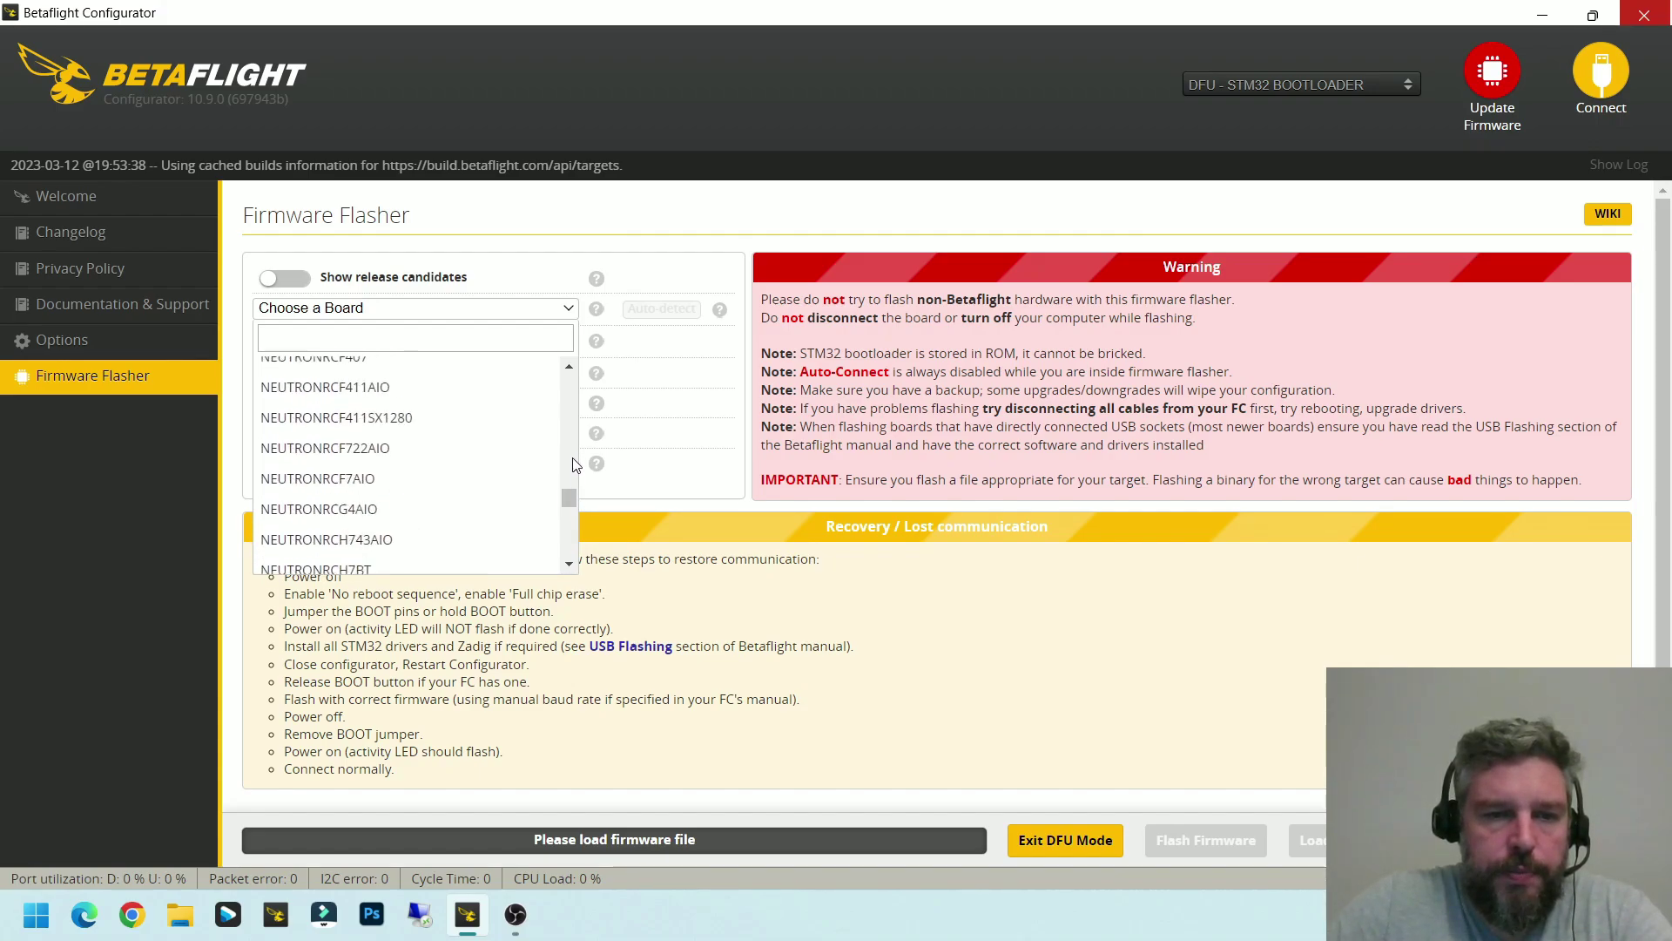
scroll(575, 464, "down", 3)
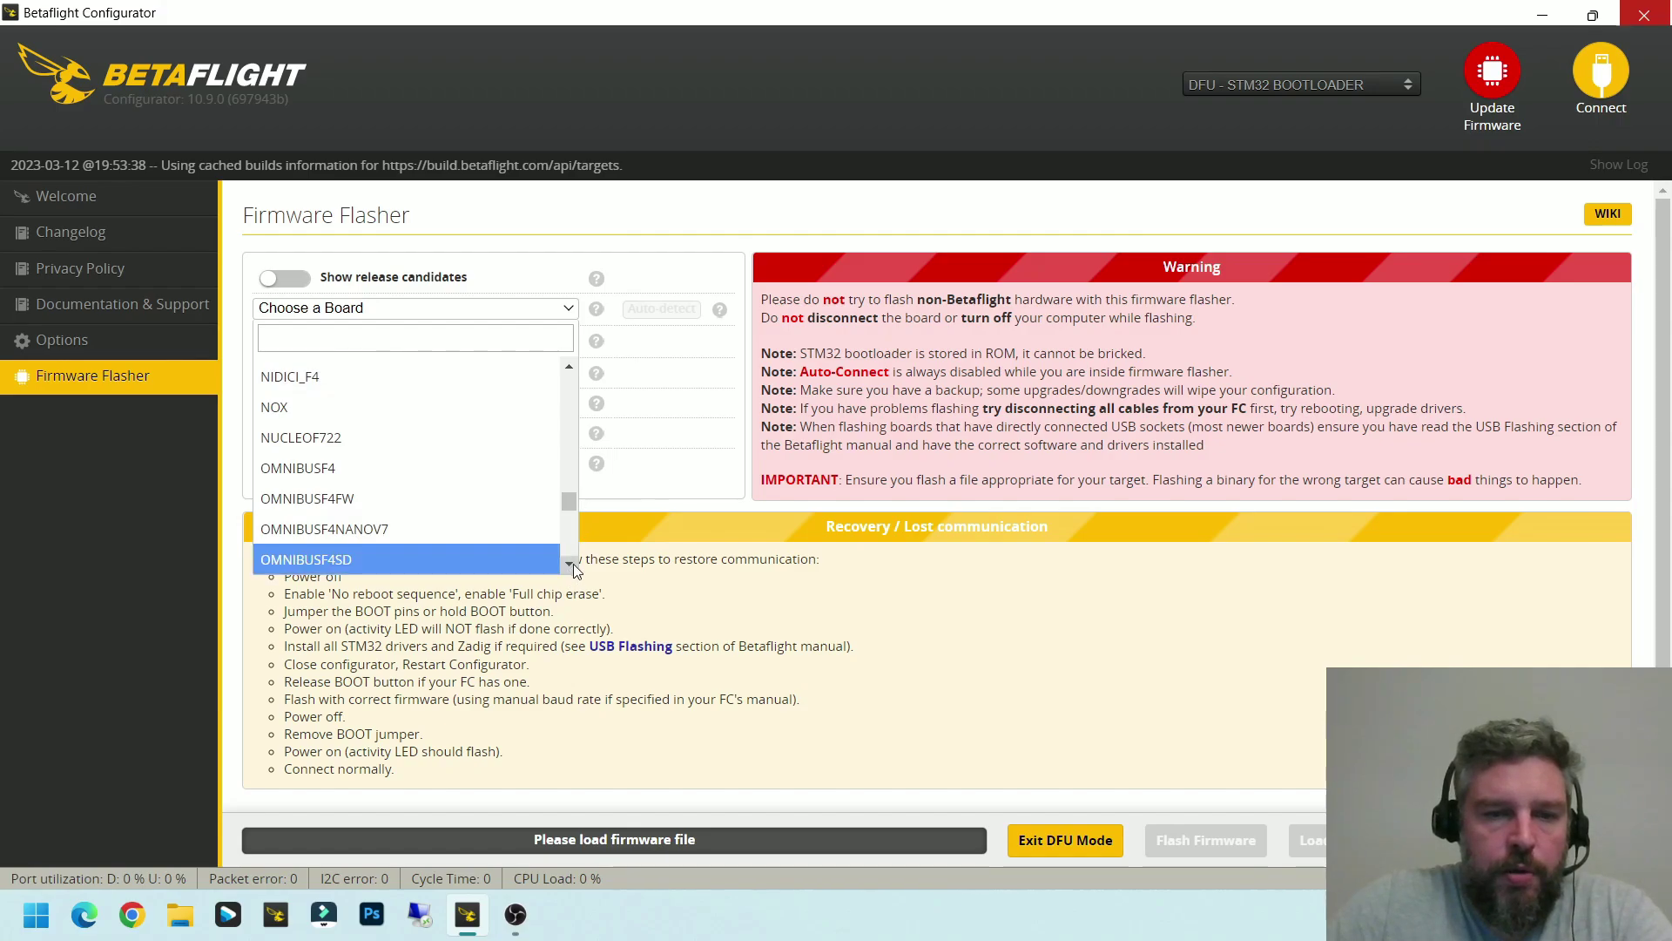
scroll(365, 453, "down", 2)
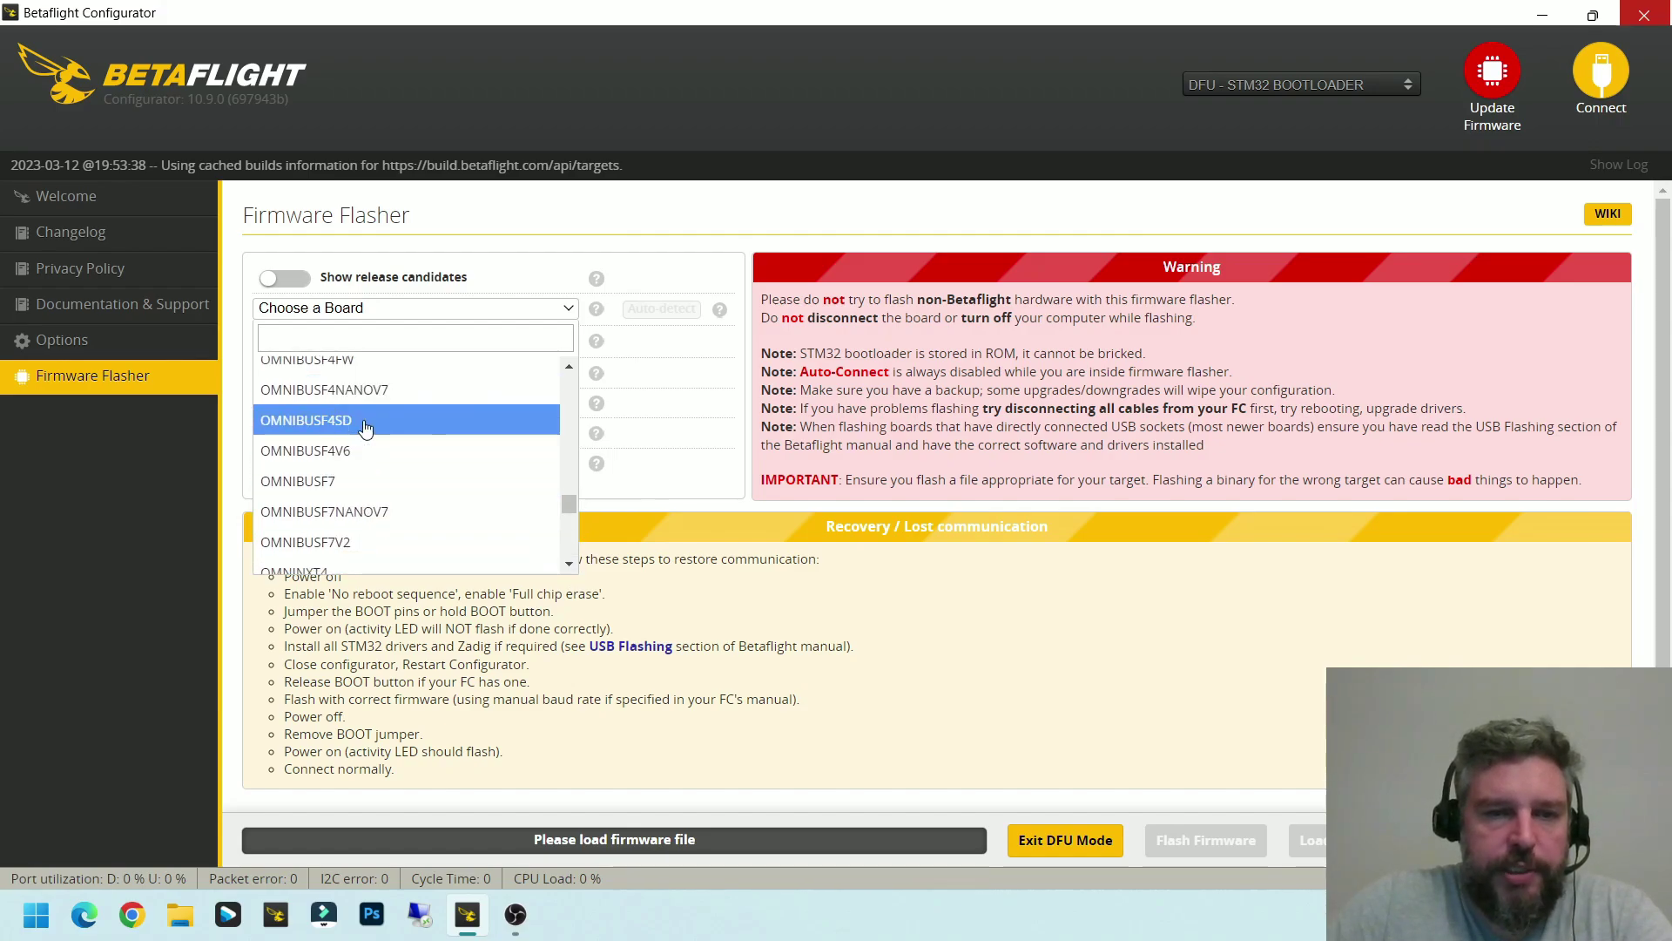
left_click(365, 423)
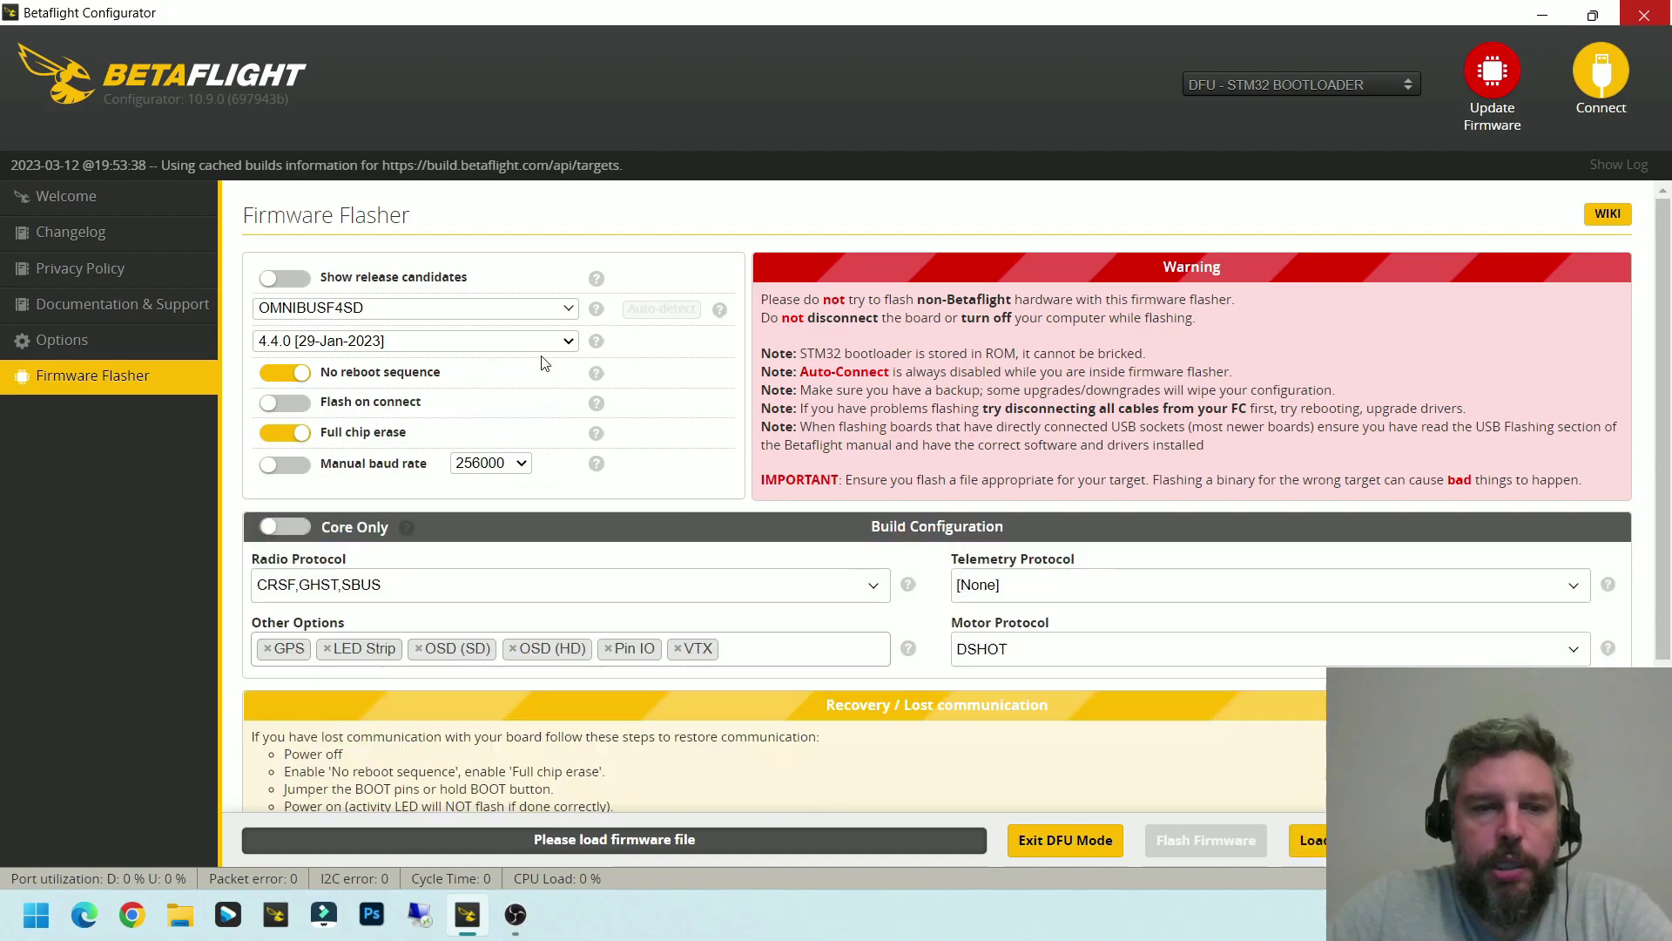
left_click(562, 348)
left_click(562, 349)
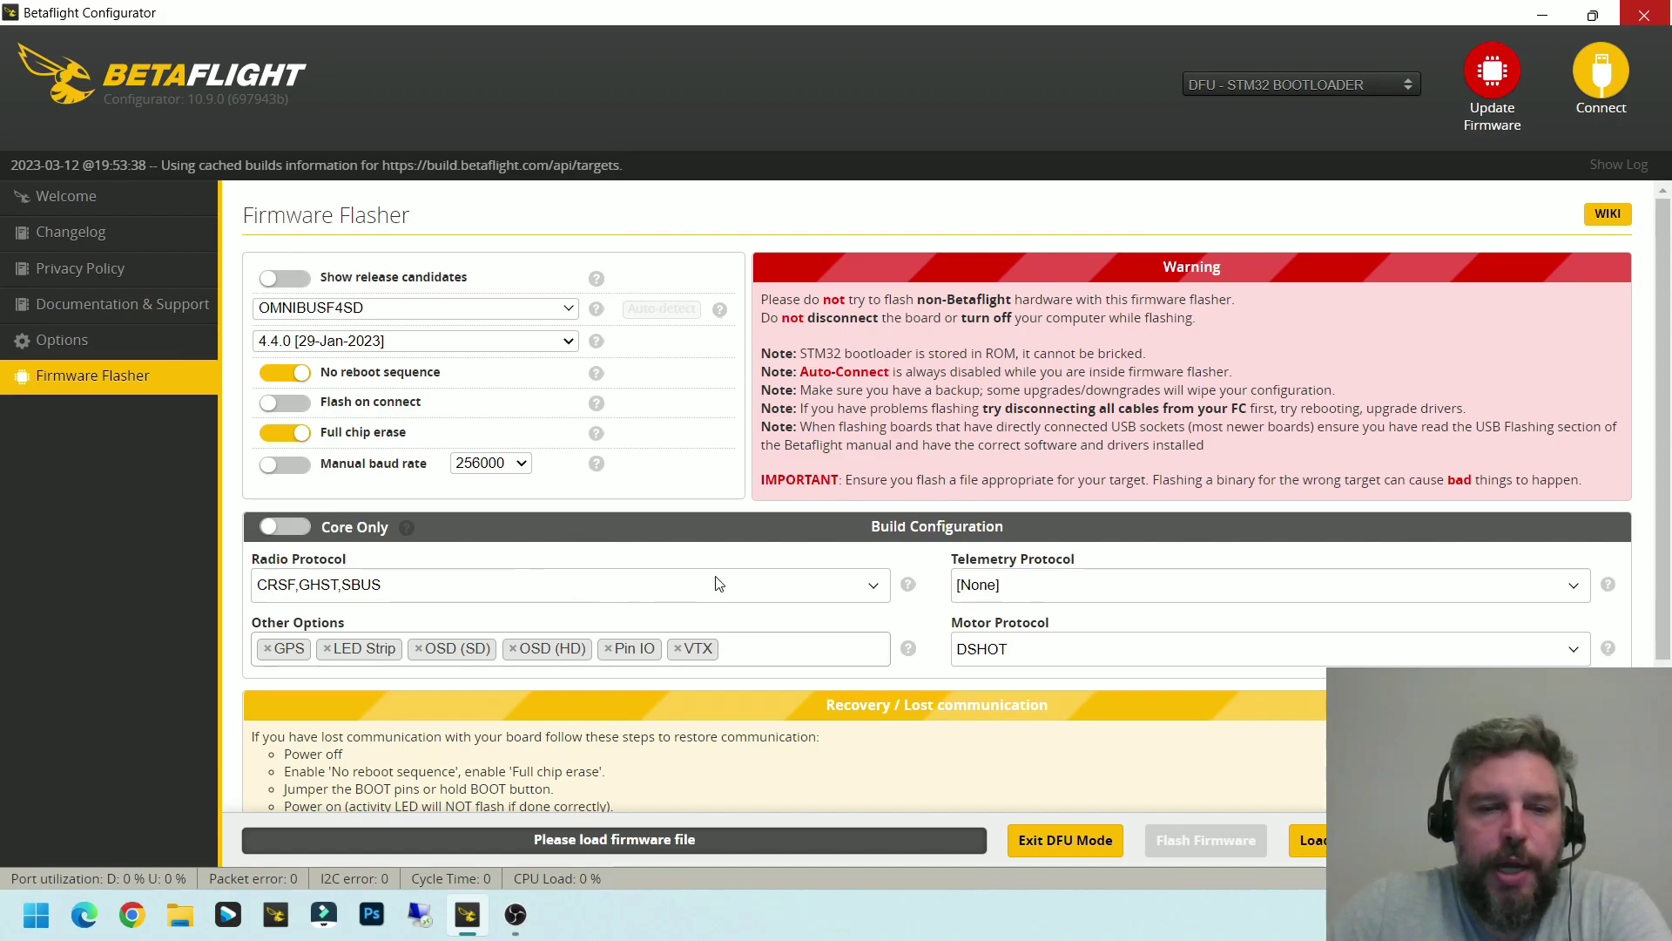
Set the radio protocol in the build configuration to CRSF
scroll(602, 557, "down", 1)
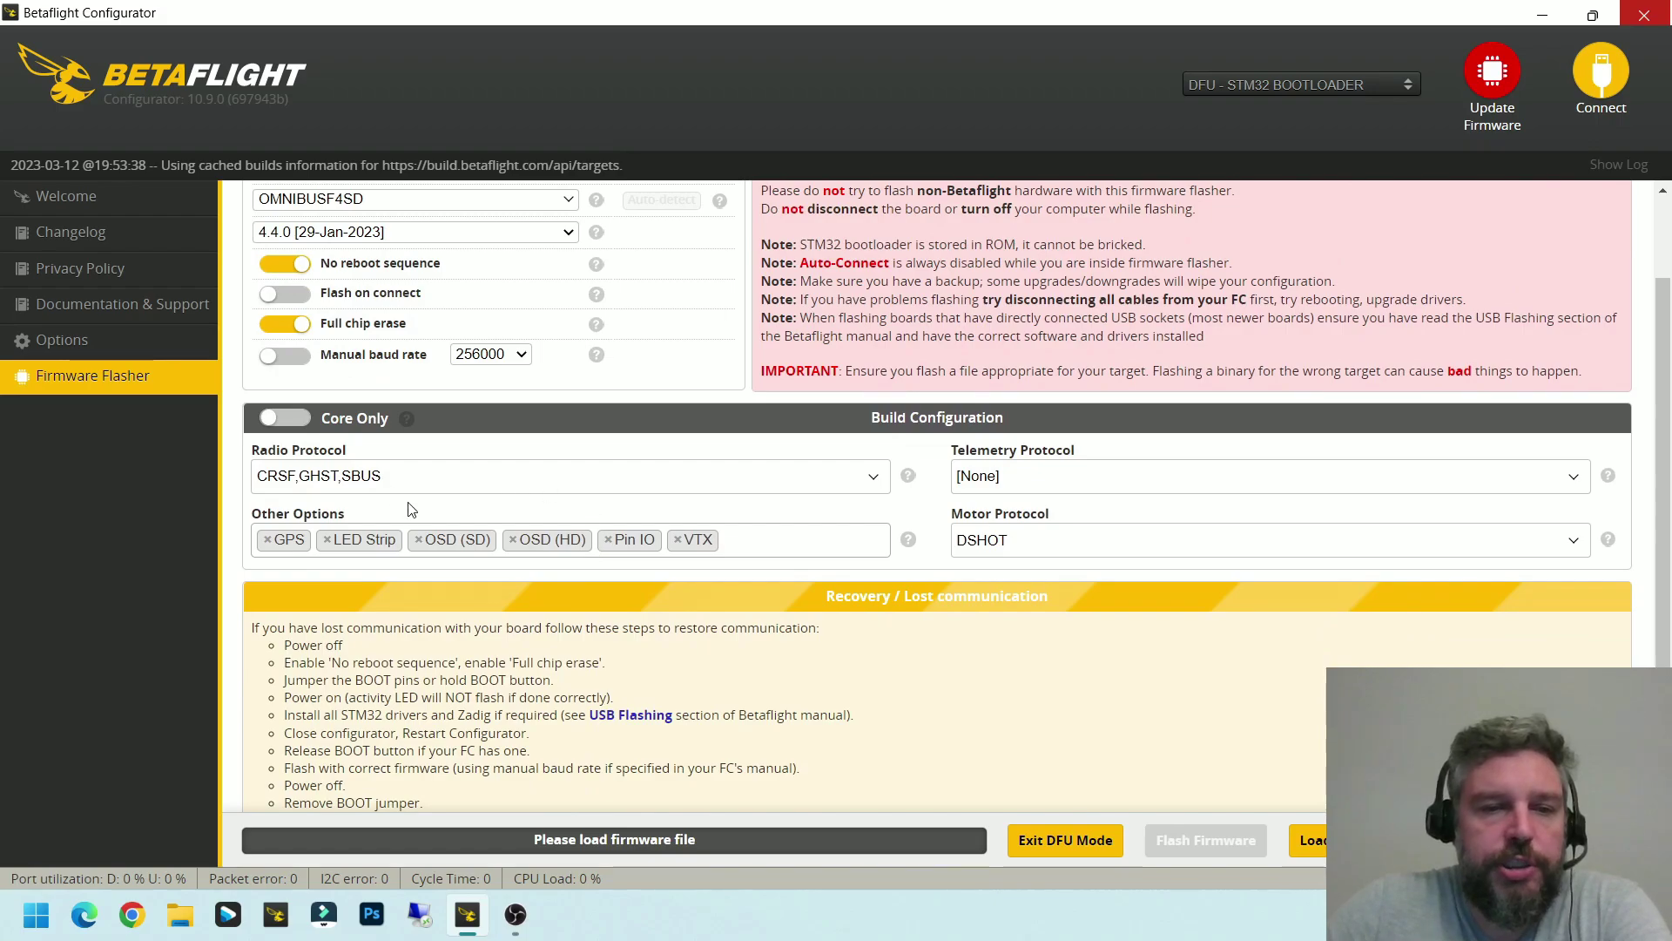
left_click(878, 482)
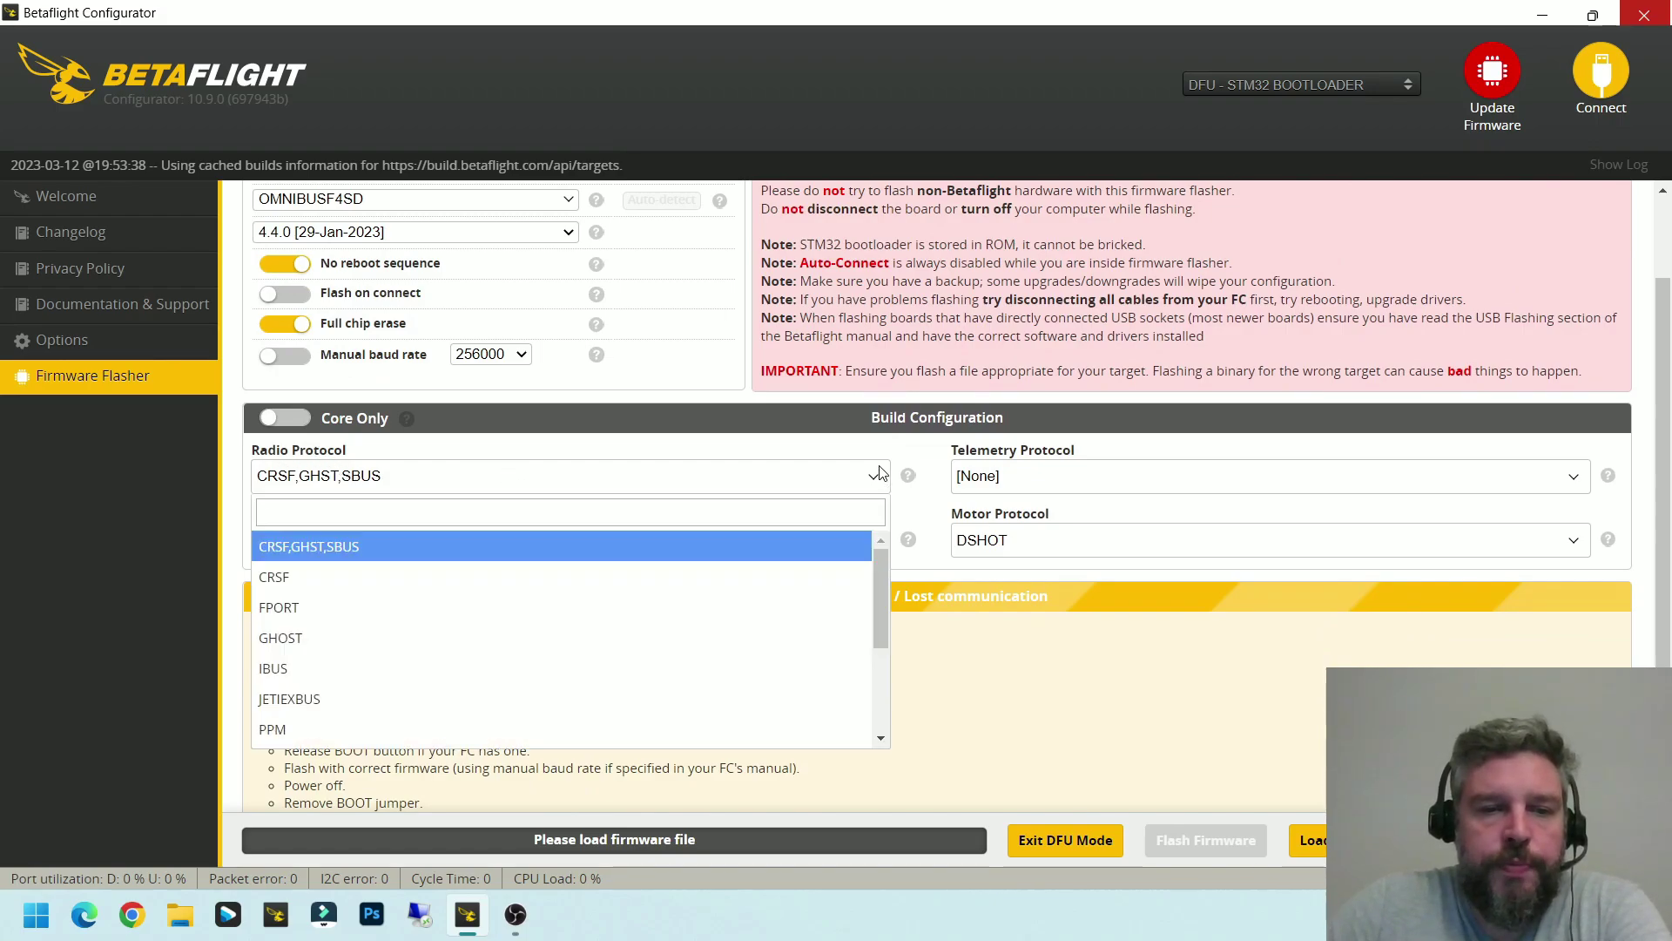
left_click(879, 471)
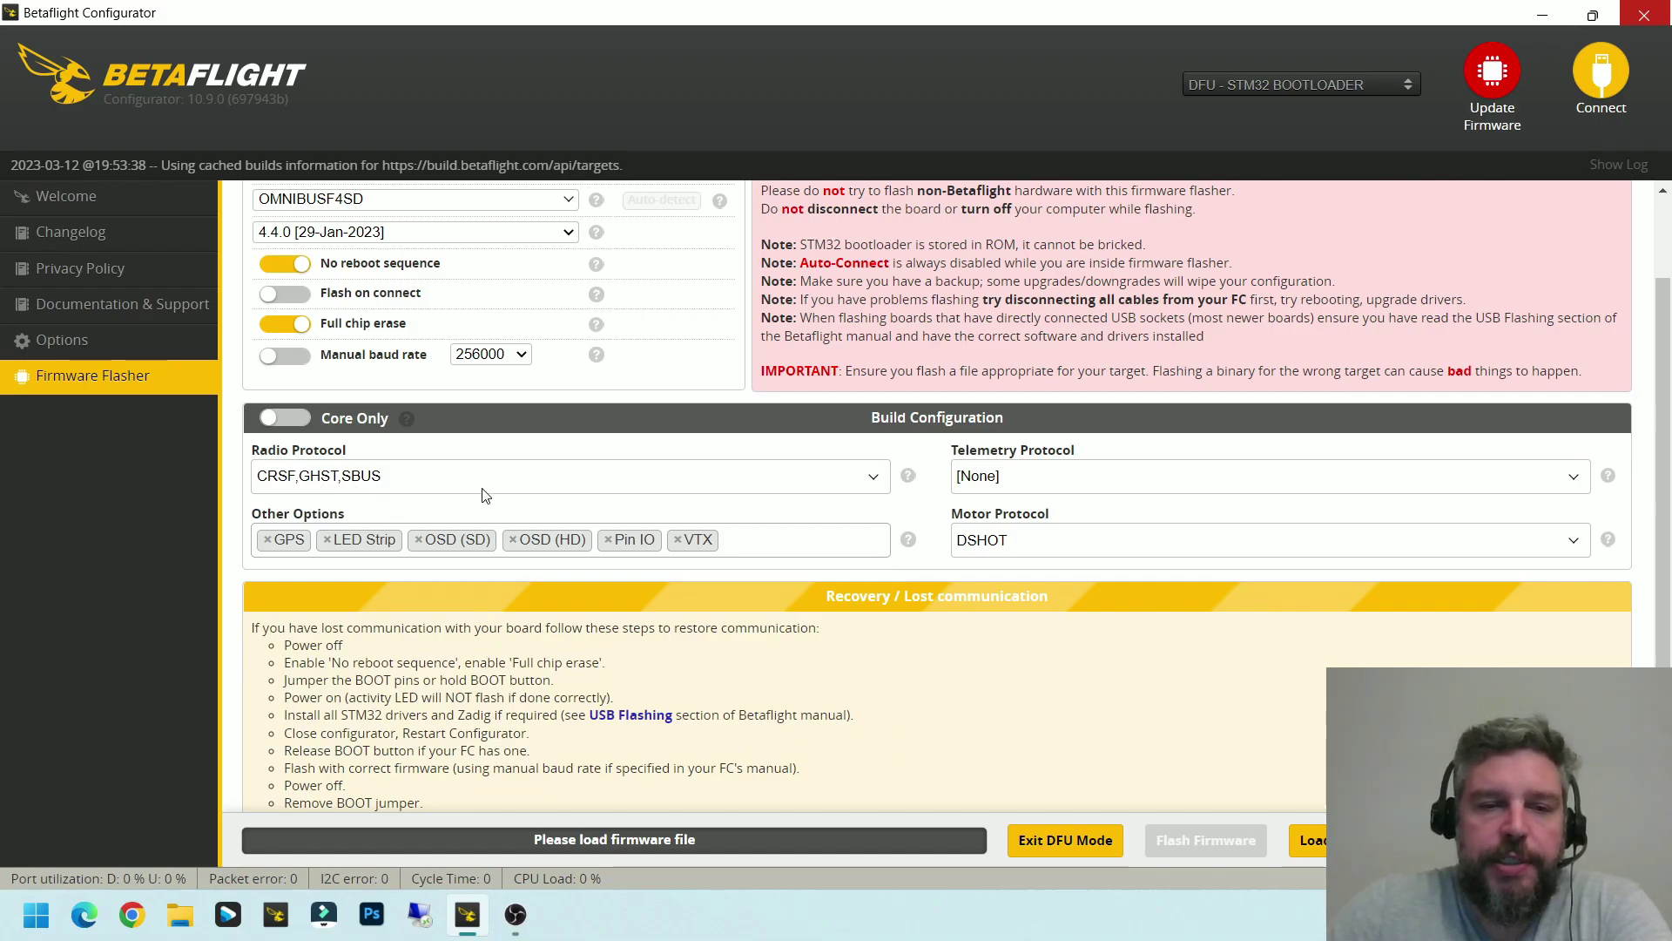
left_click(881, 480)
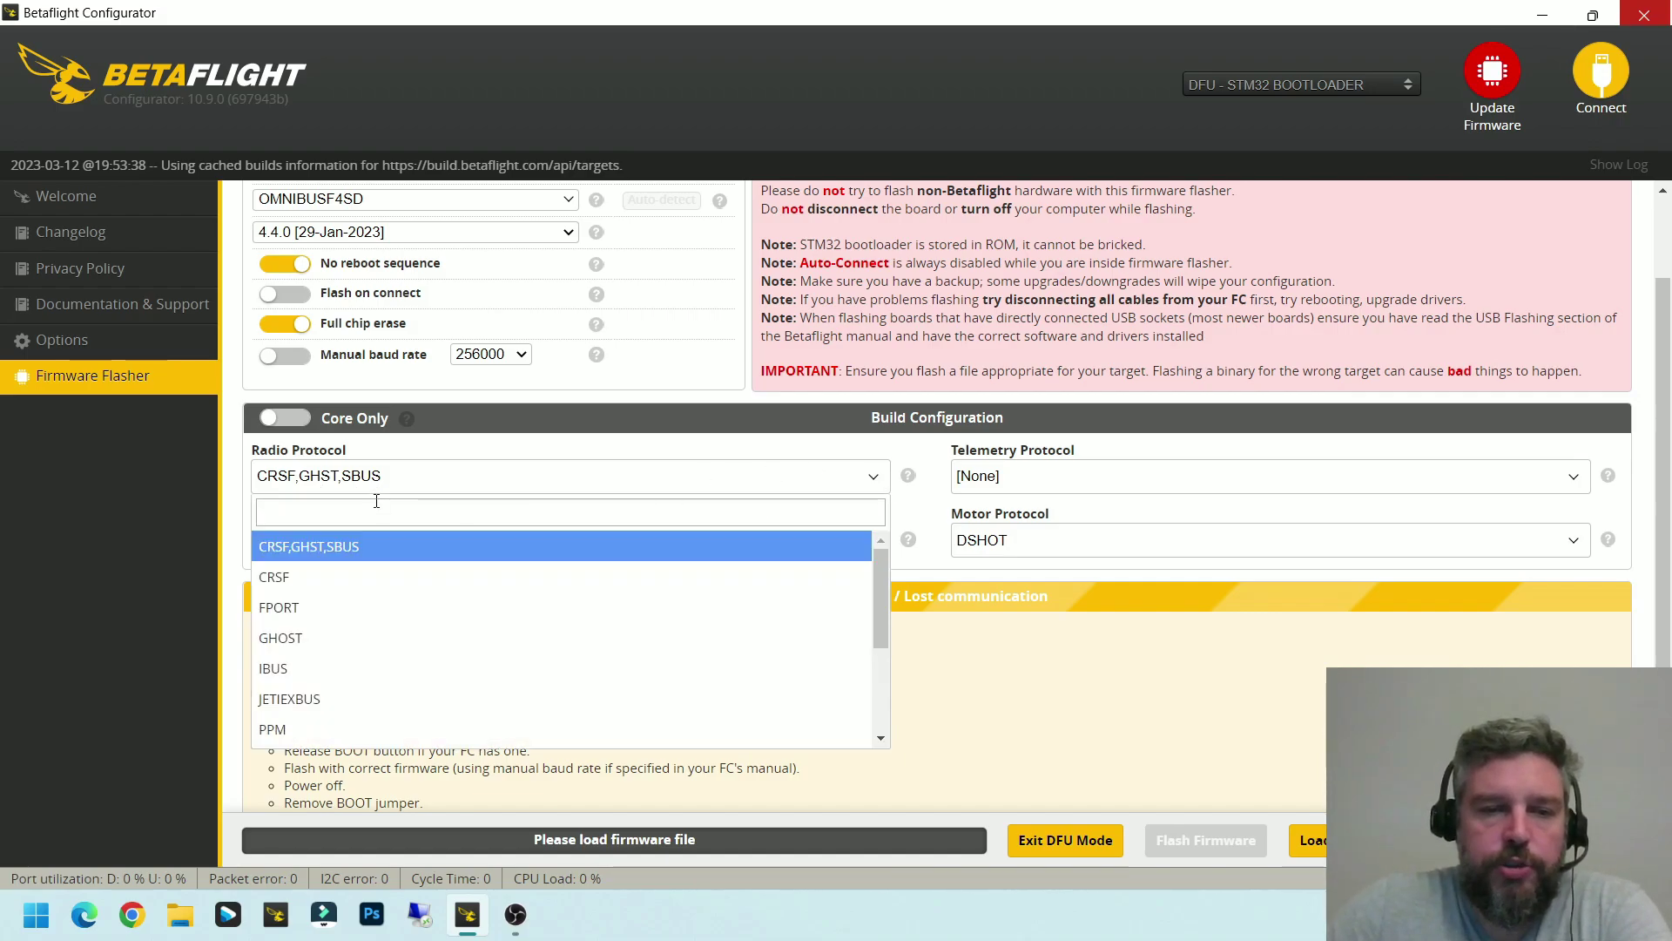
left_click(512, 475)
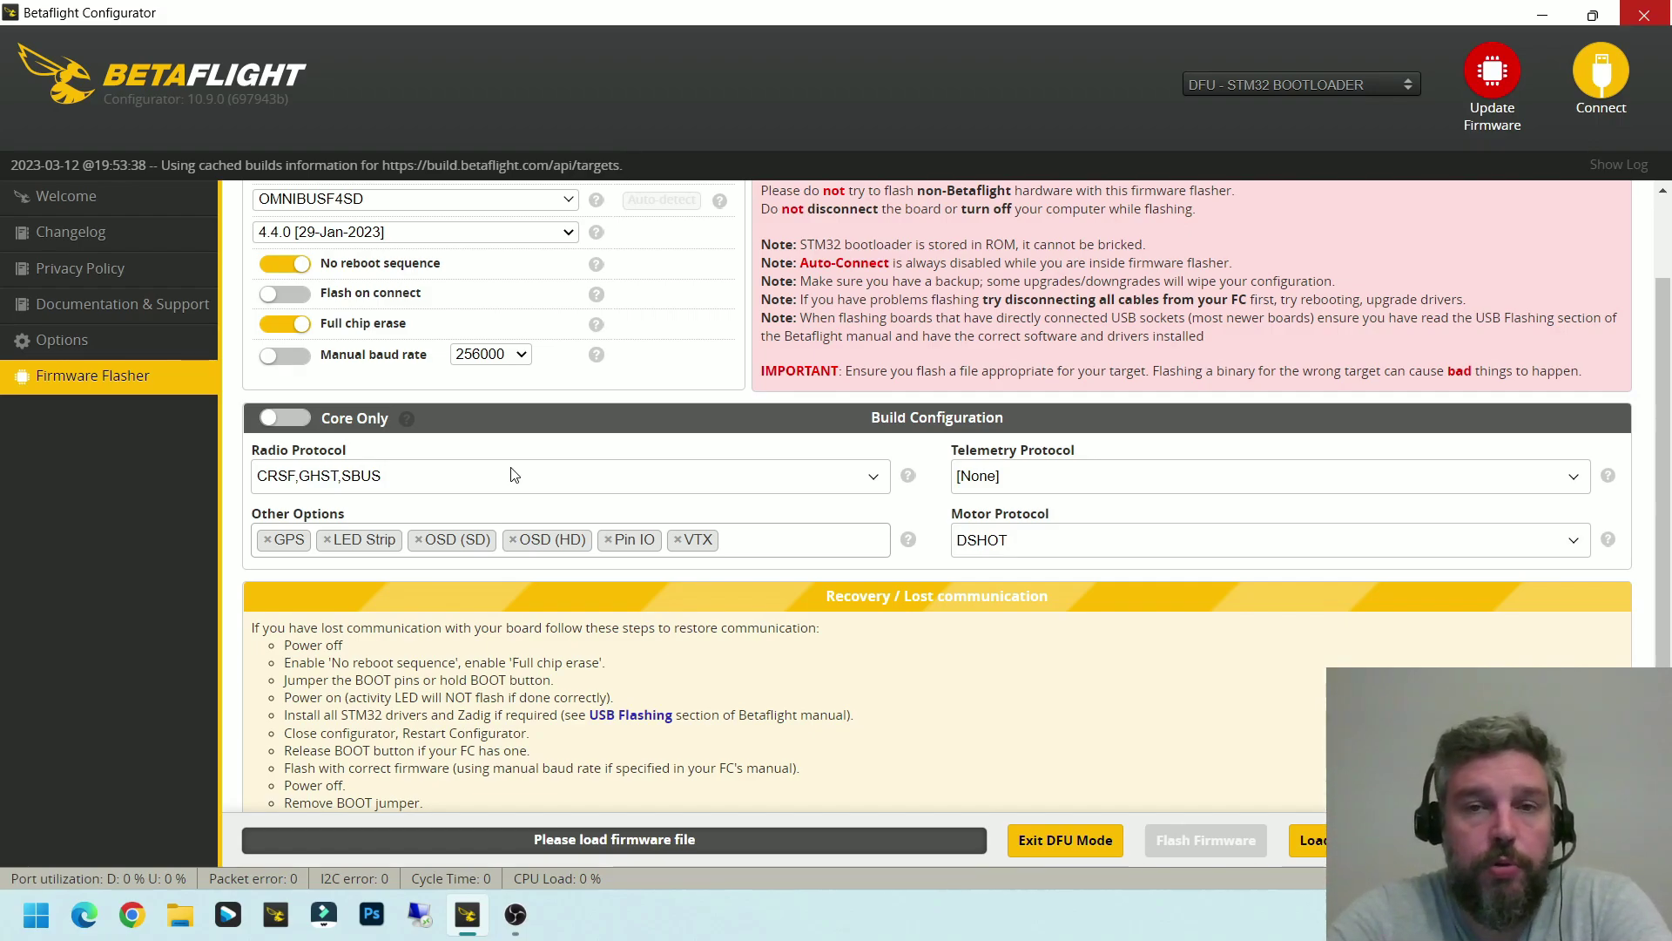
left_click(496, 482)
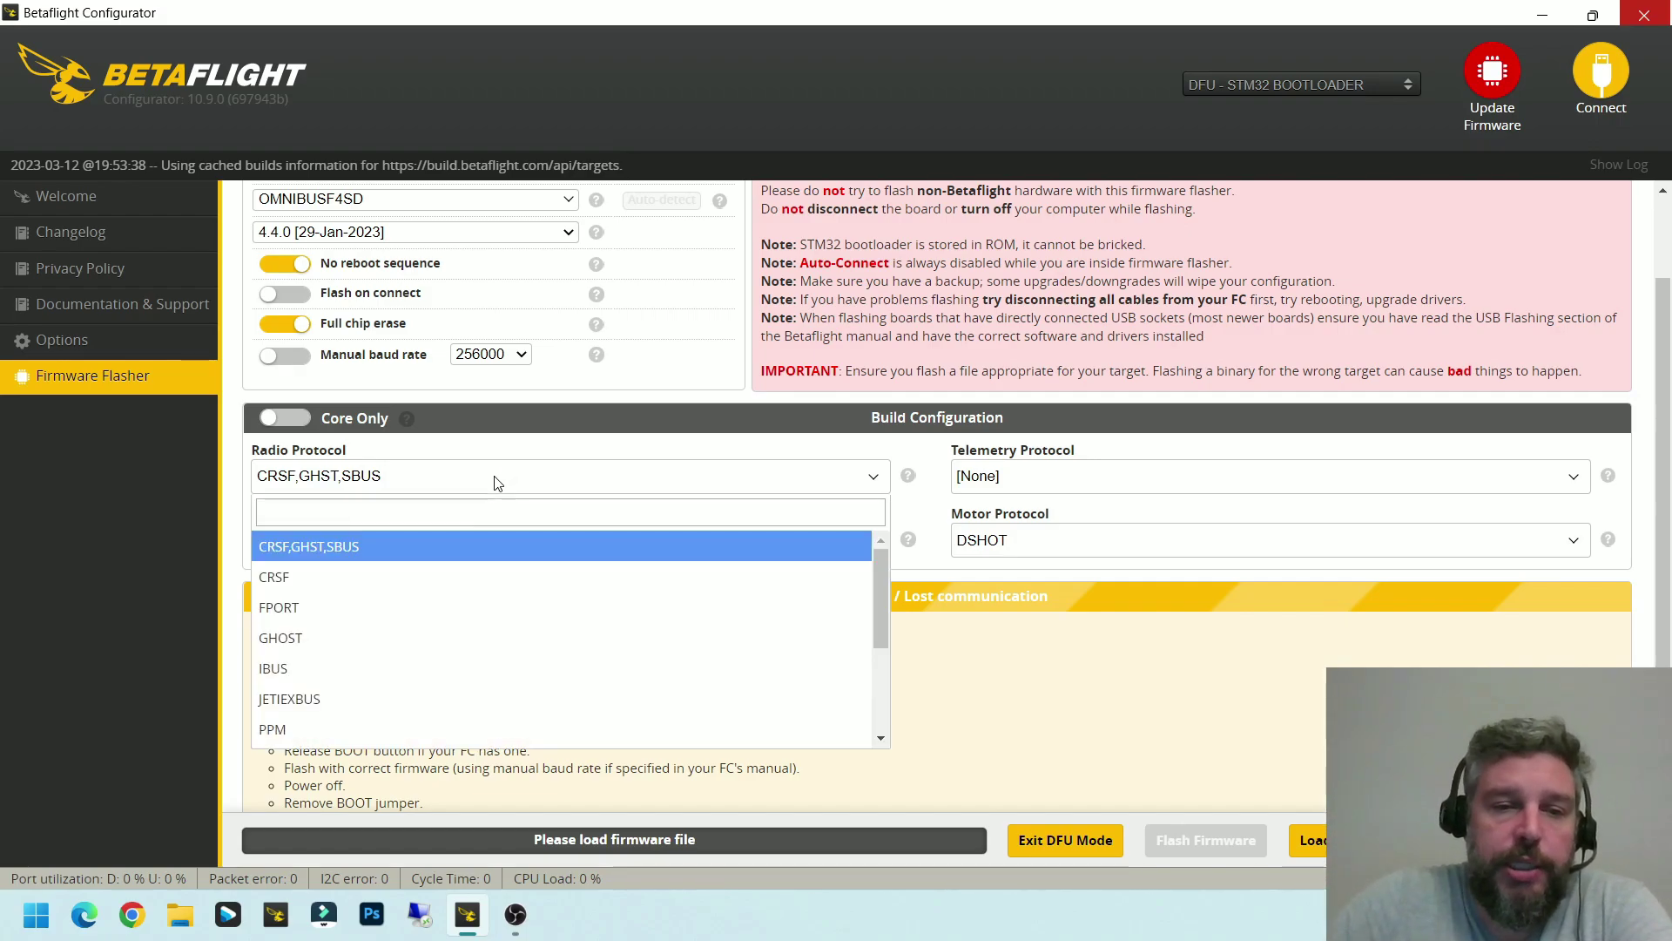
left_click(264, 580)
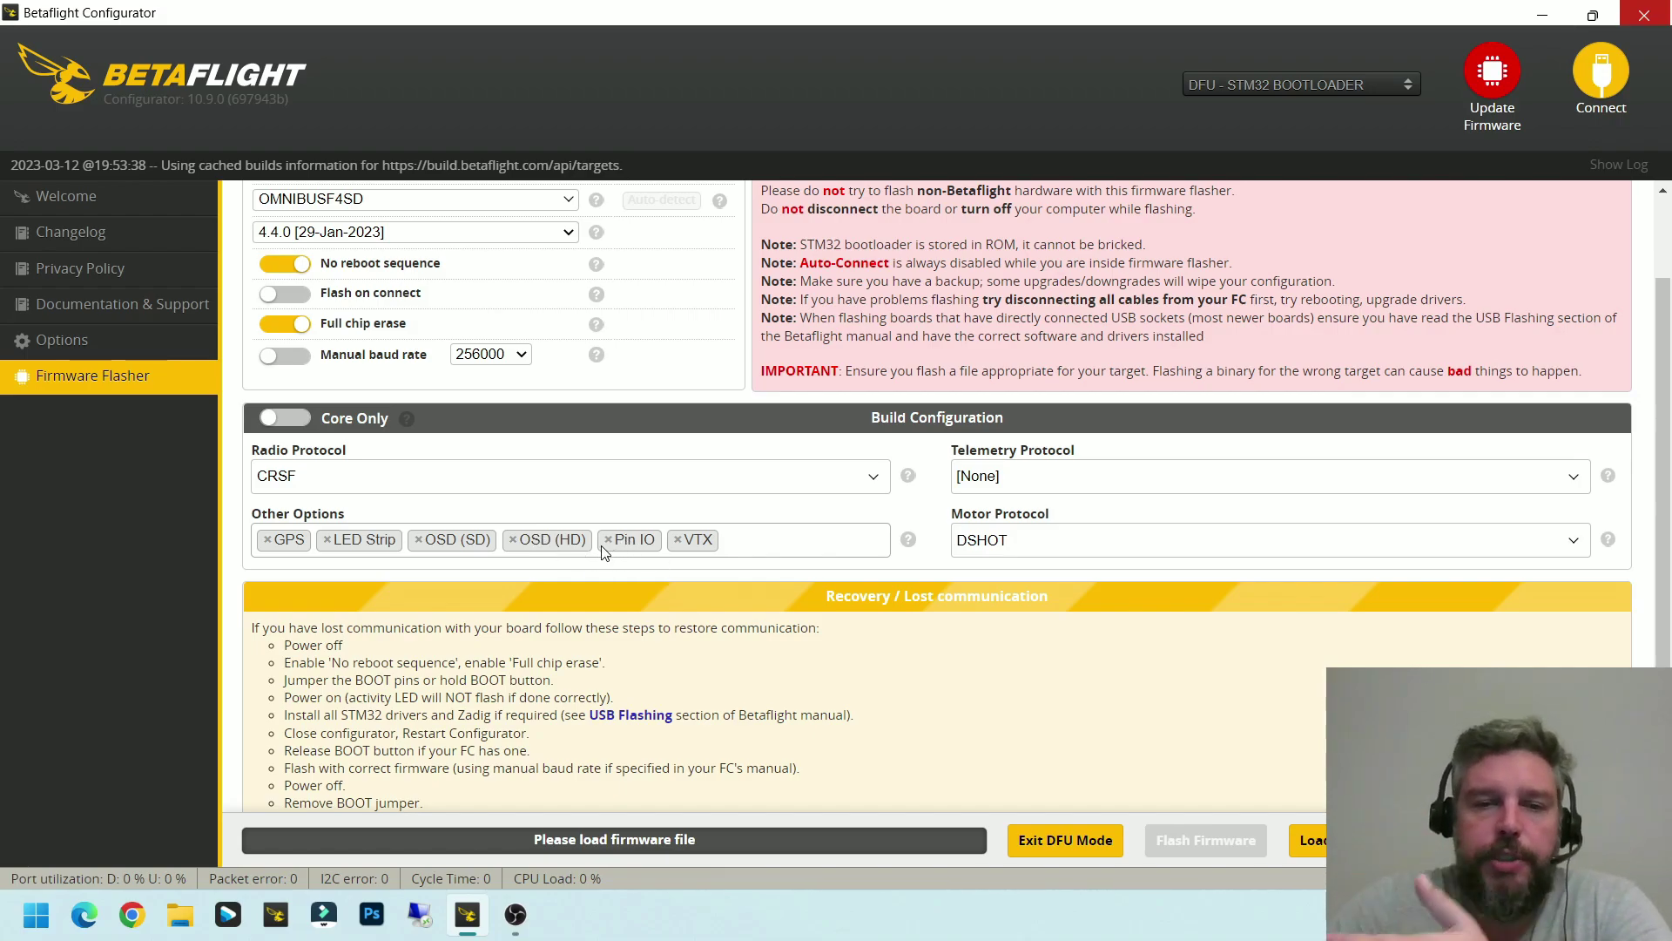
Remove GPS, LED Strip and OSD (HD) from the other options of the build configuration
left_click(267, 540)
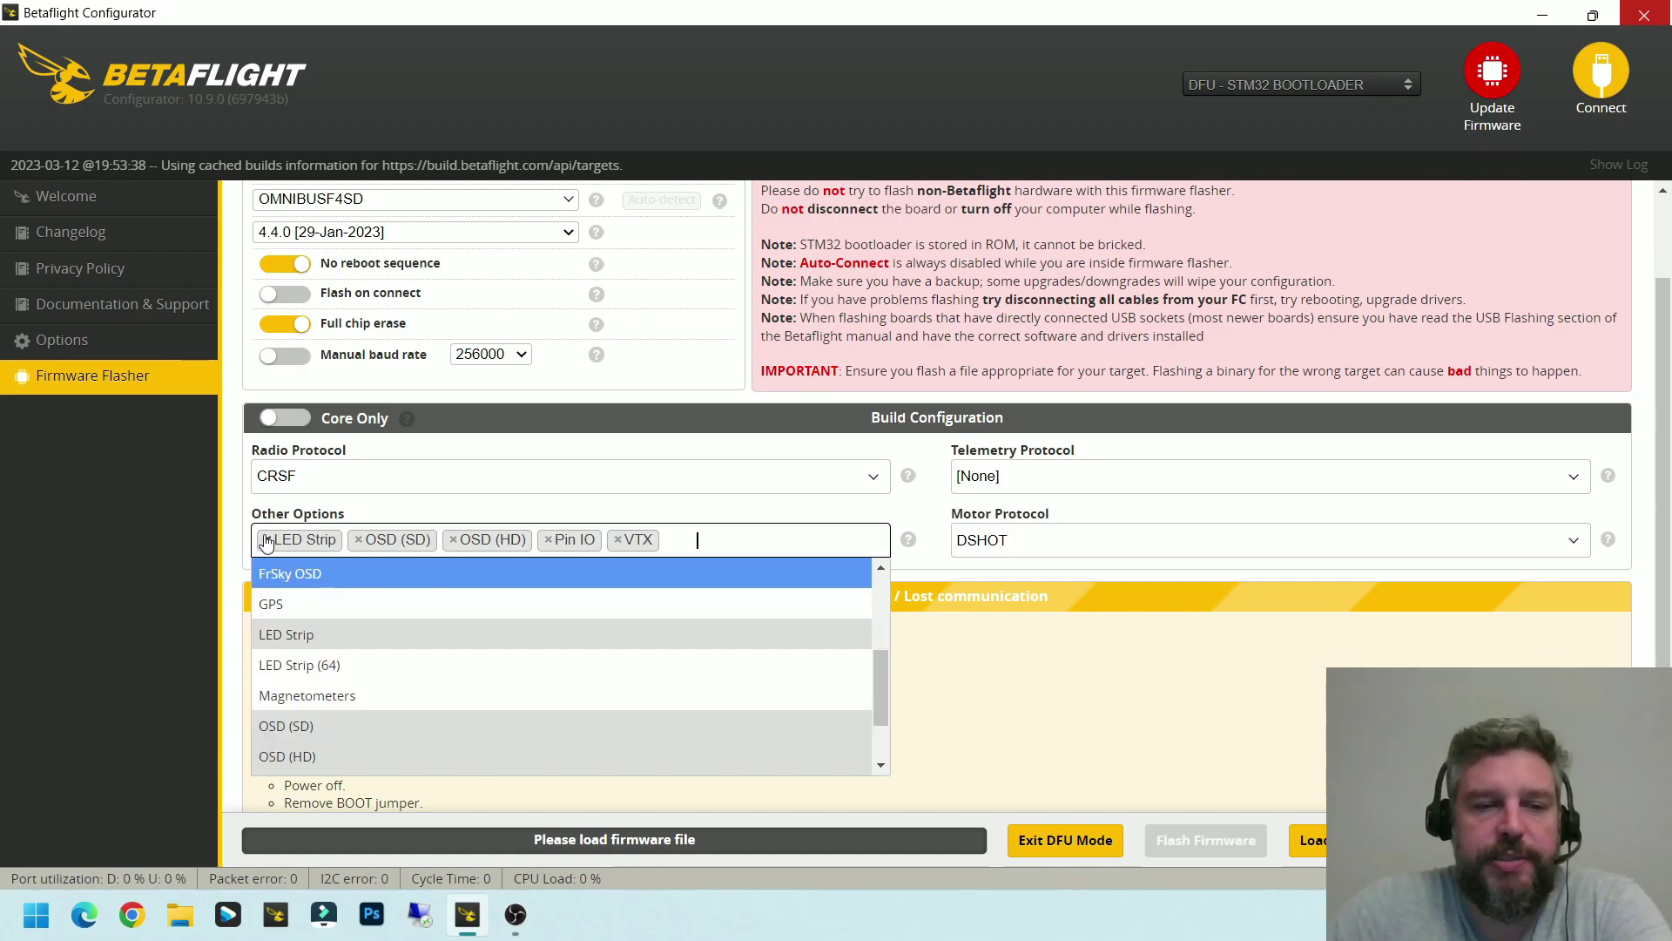
left_click(267, 540)
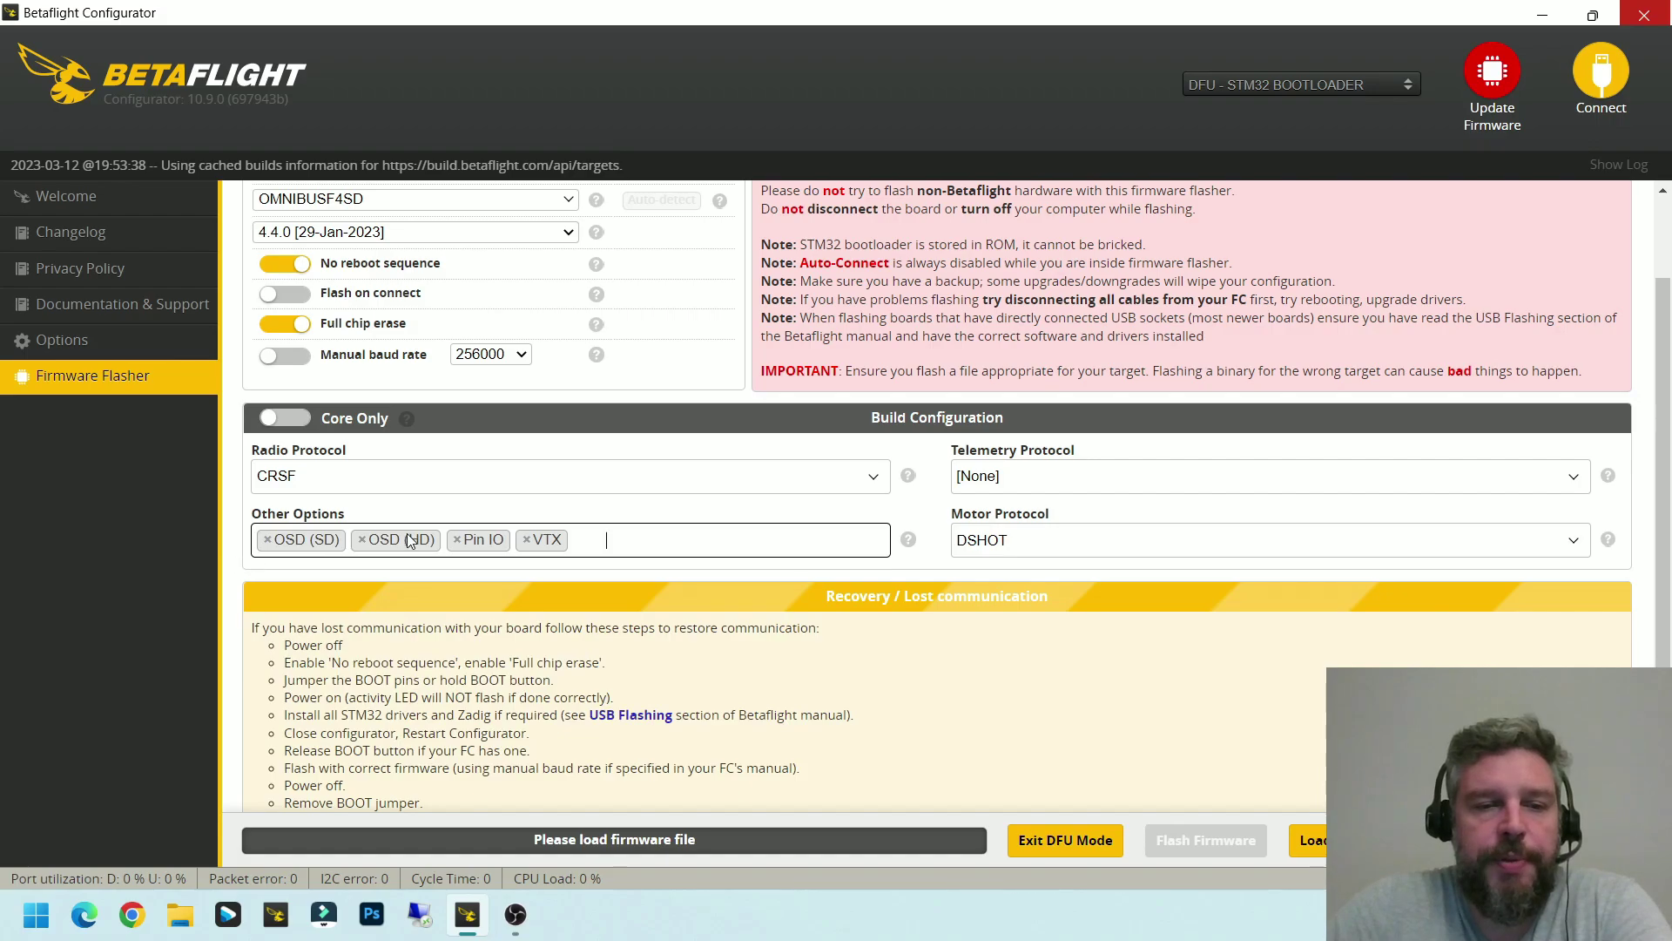
left_click(362, 540)
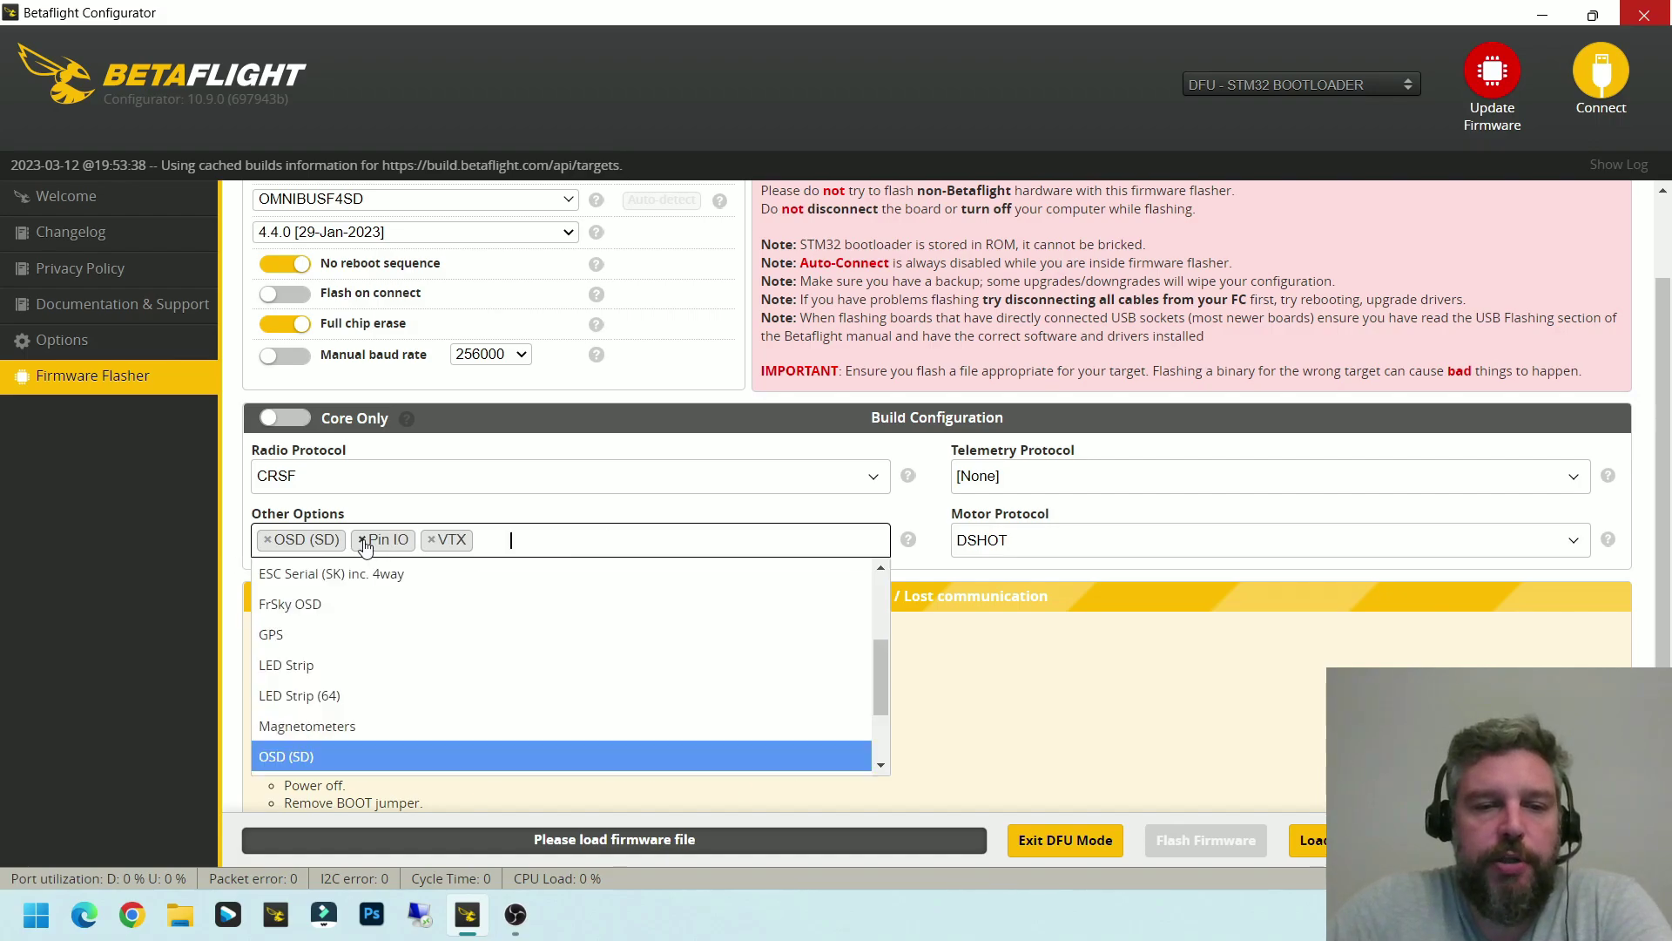
left_click(929, 510)
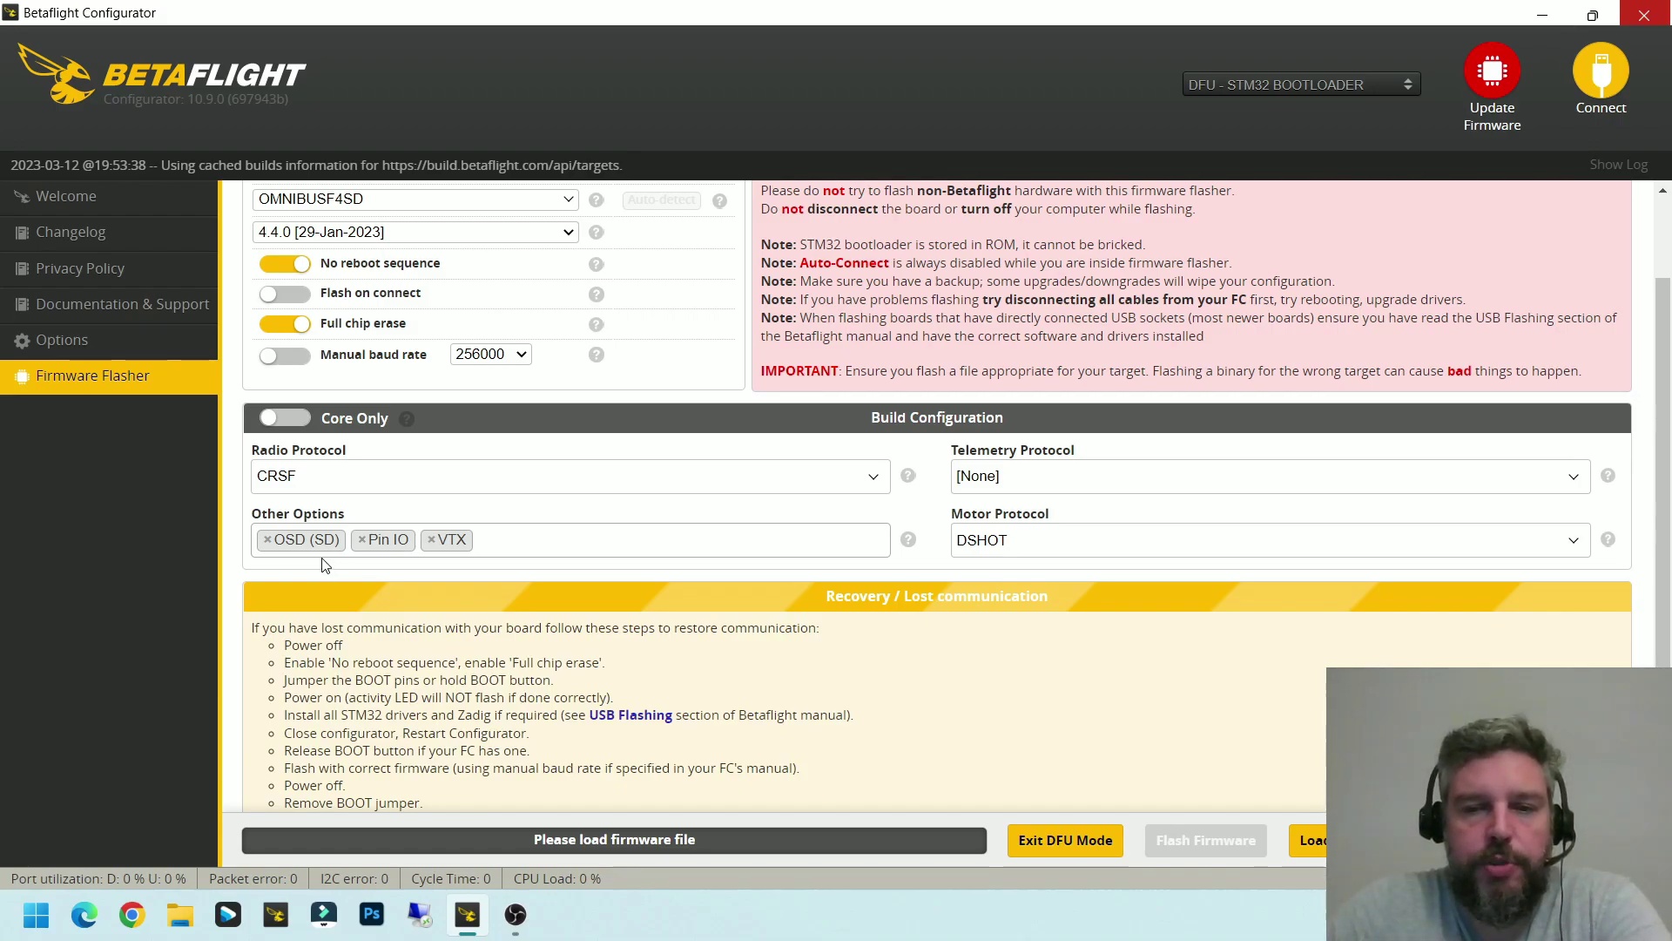
Load the configured 4.4.0 firmware build online and flash it to the OMNIBUSF4SD board
scroll(679, 523, "down", 1)
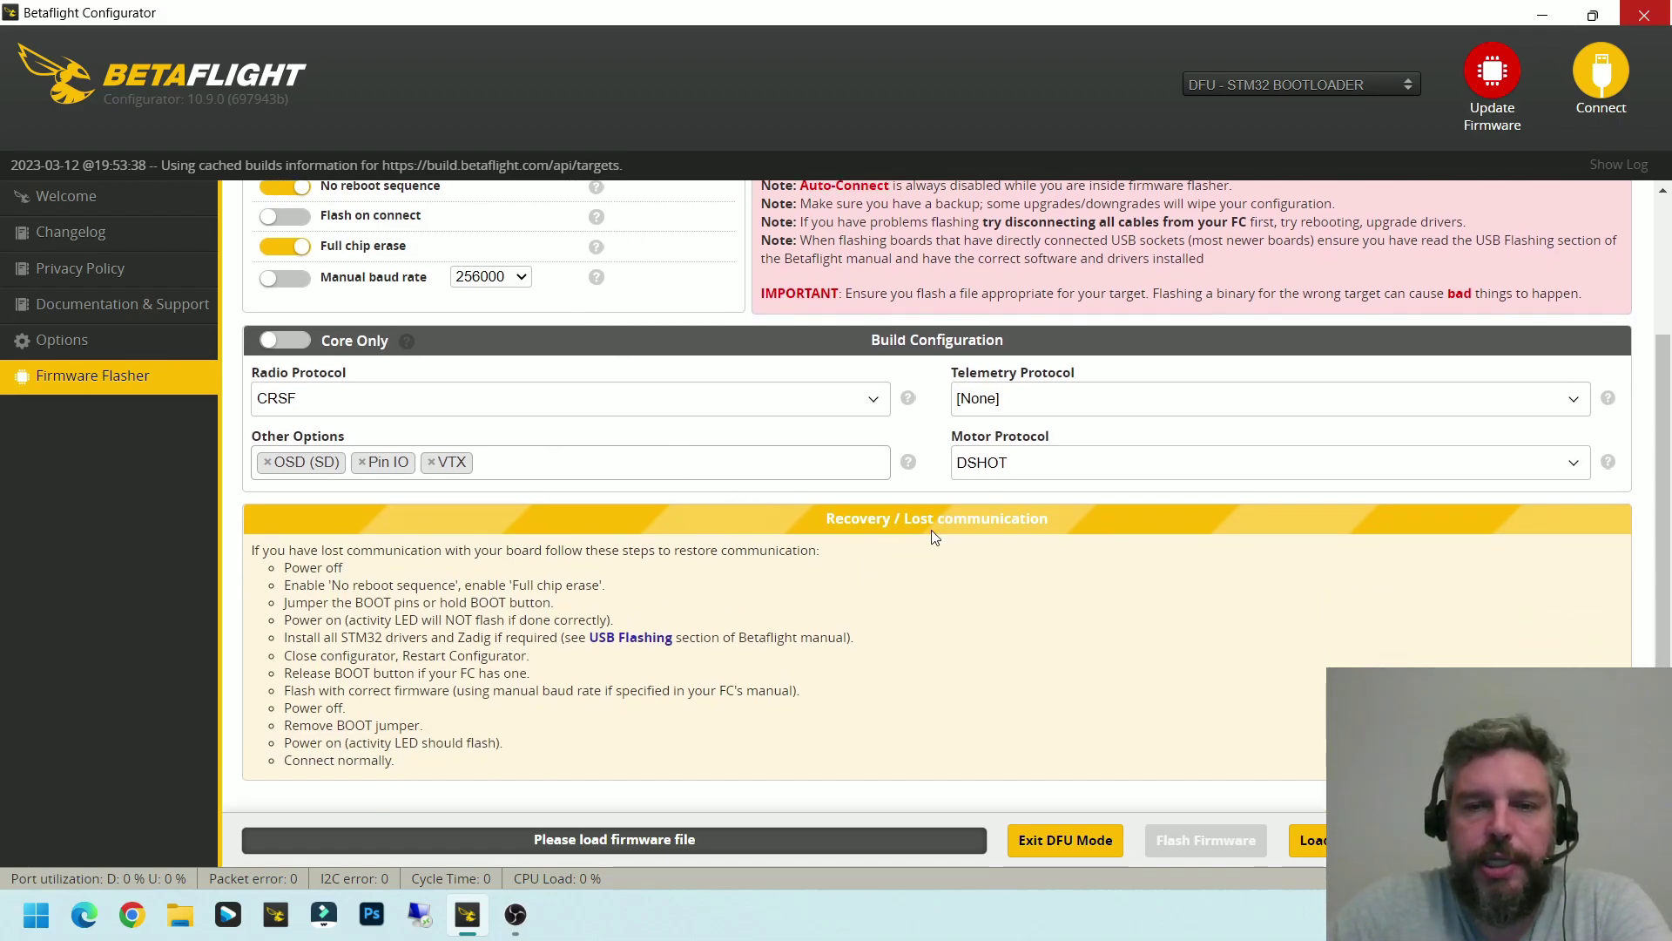
scroll(921, 540, "up", 1)
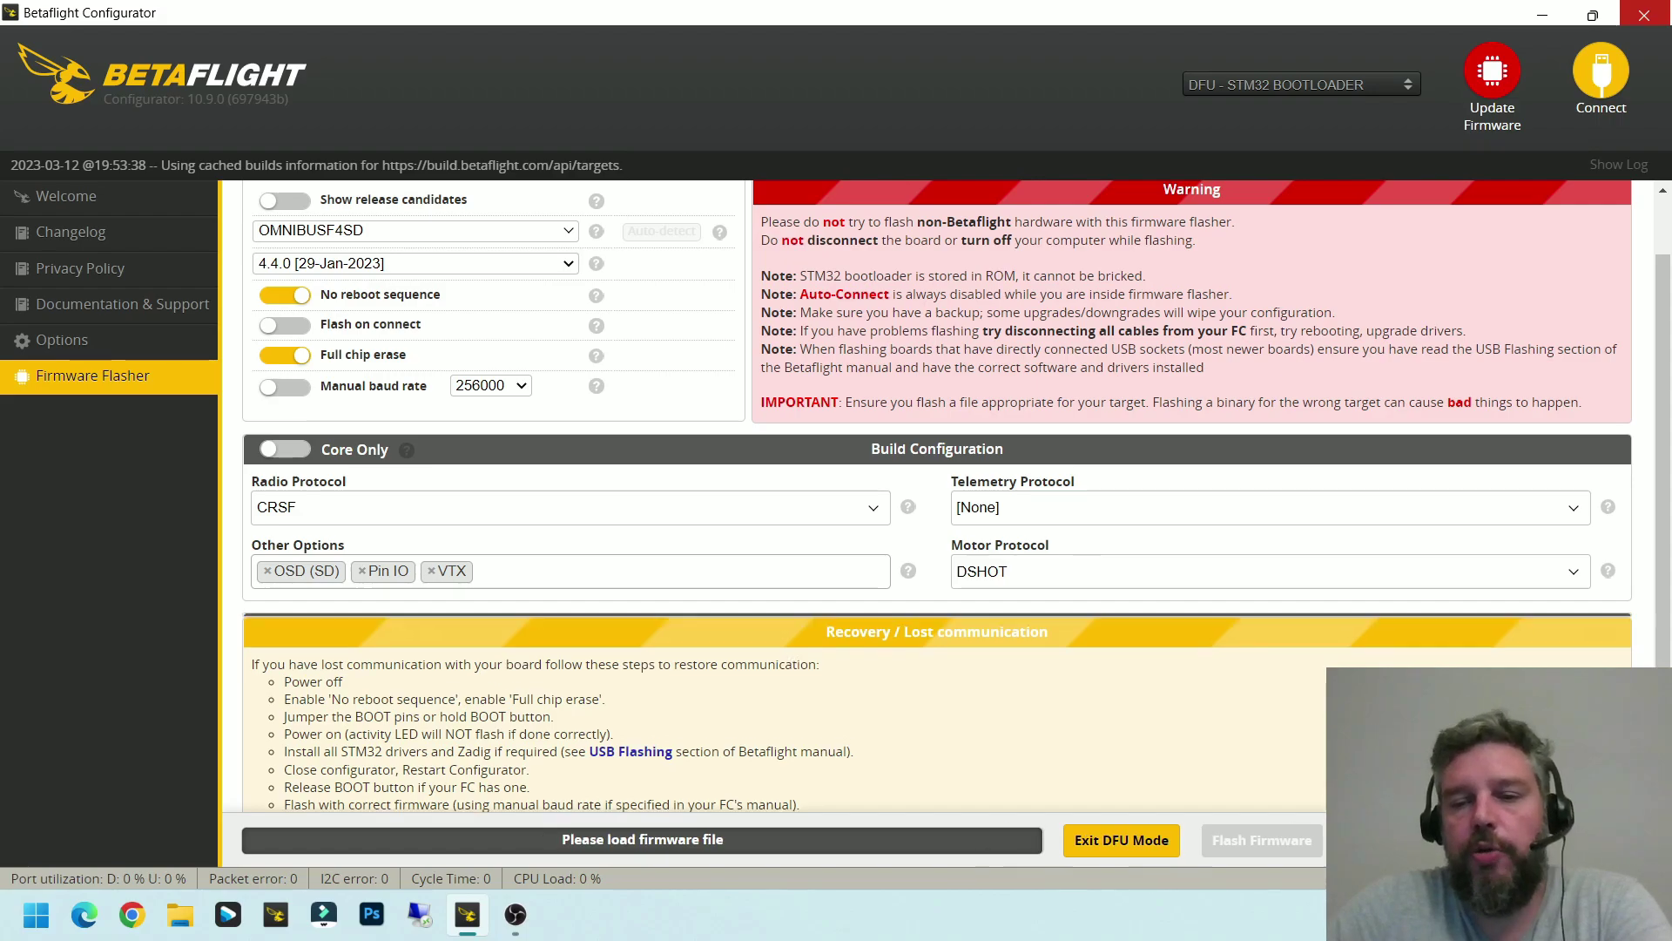
scroll(954, 683, "down", 4)
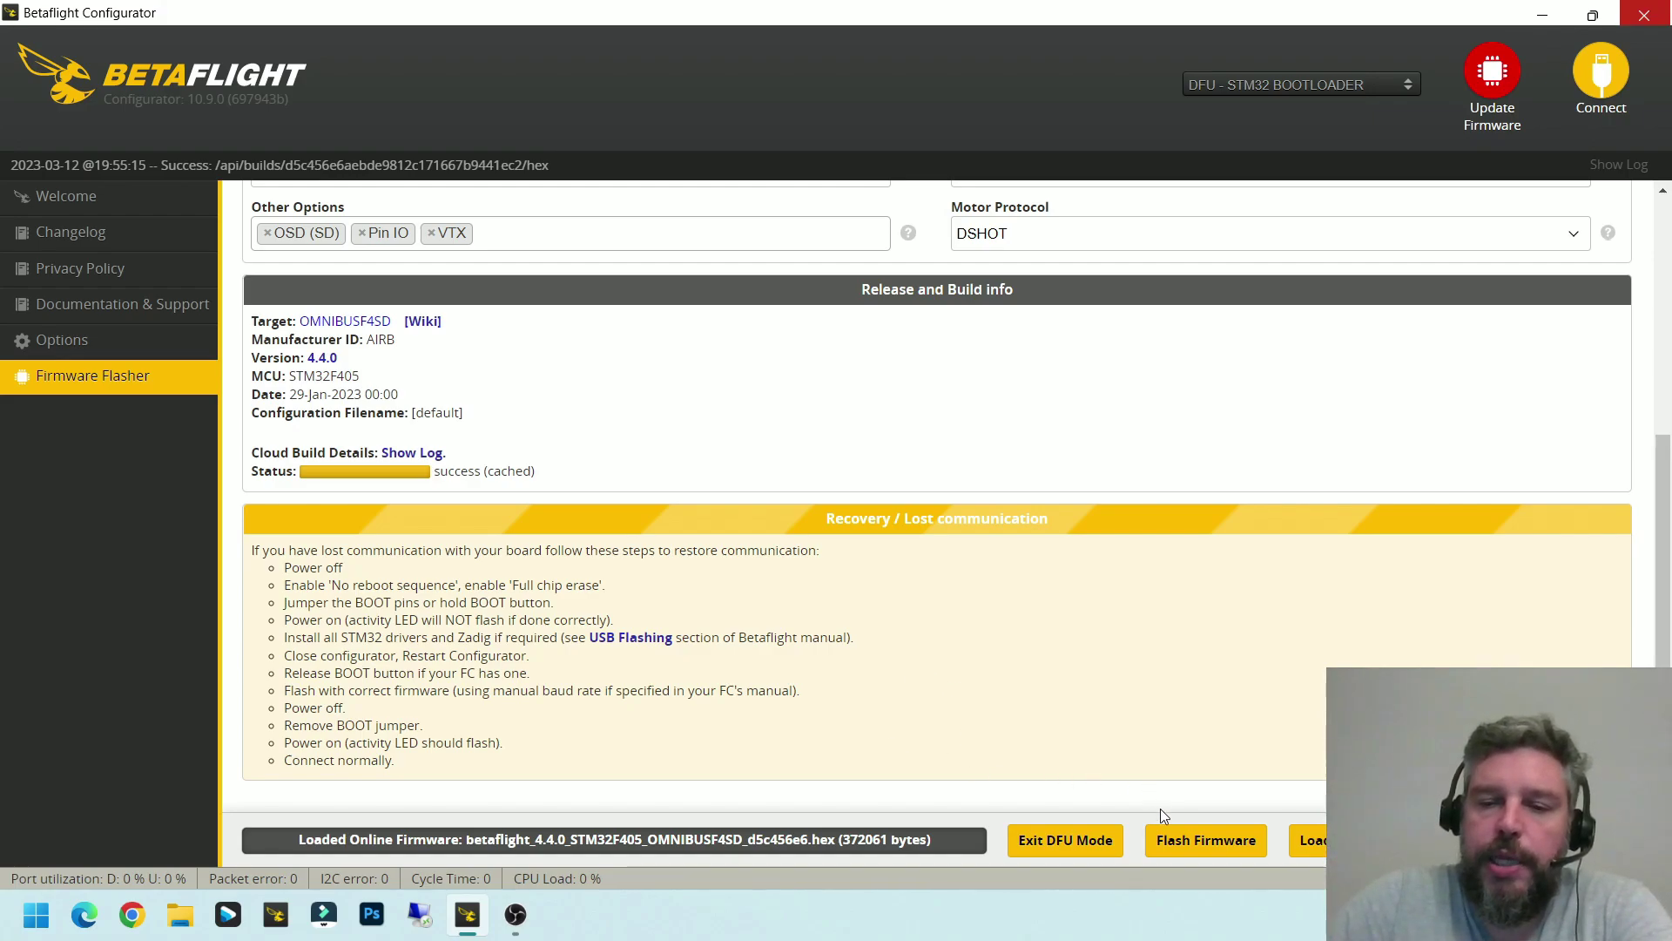
left_click(1183, 844)
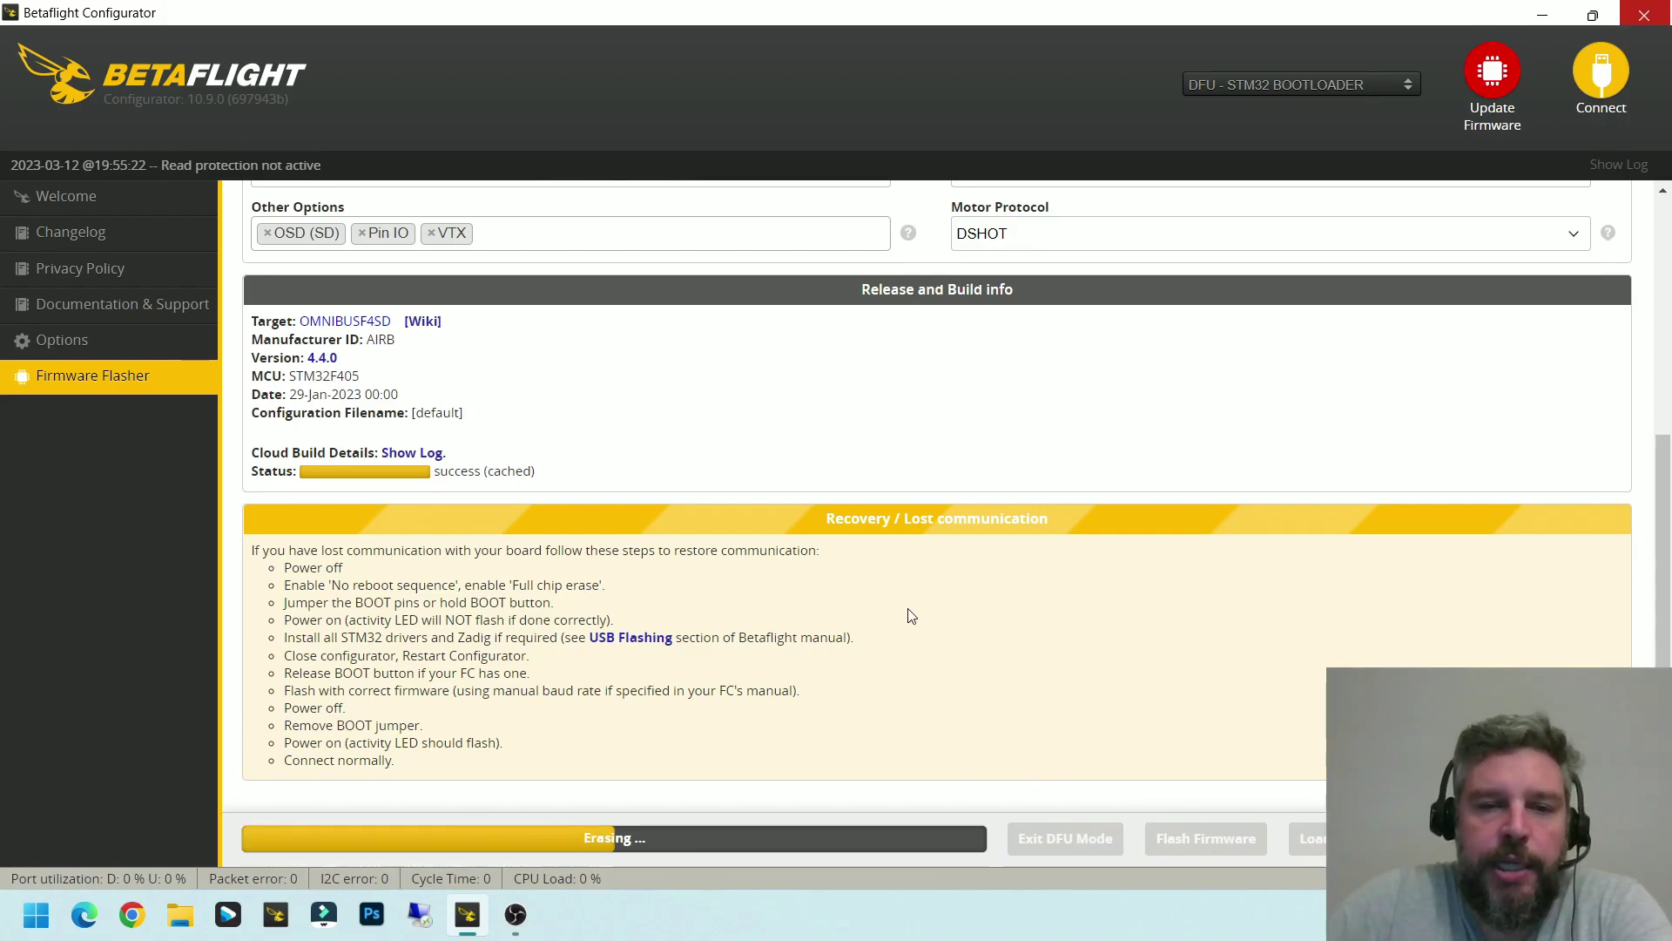
scroll(750, 552, "up", 5)
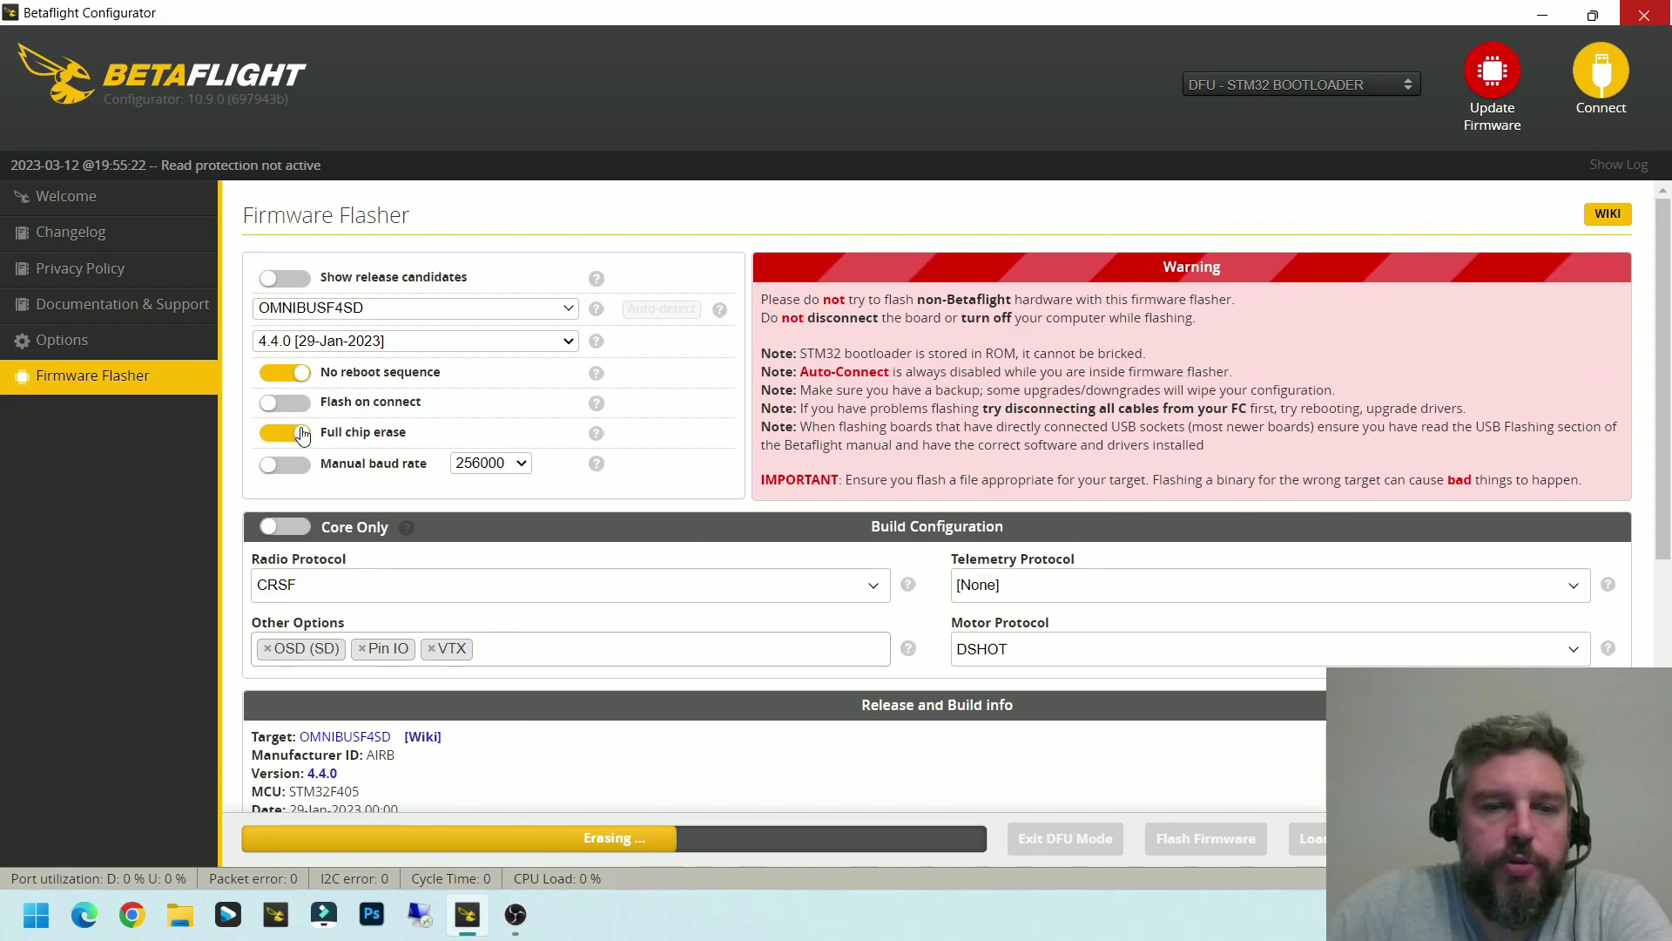
scroll(1049, 433, "down", 5)
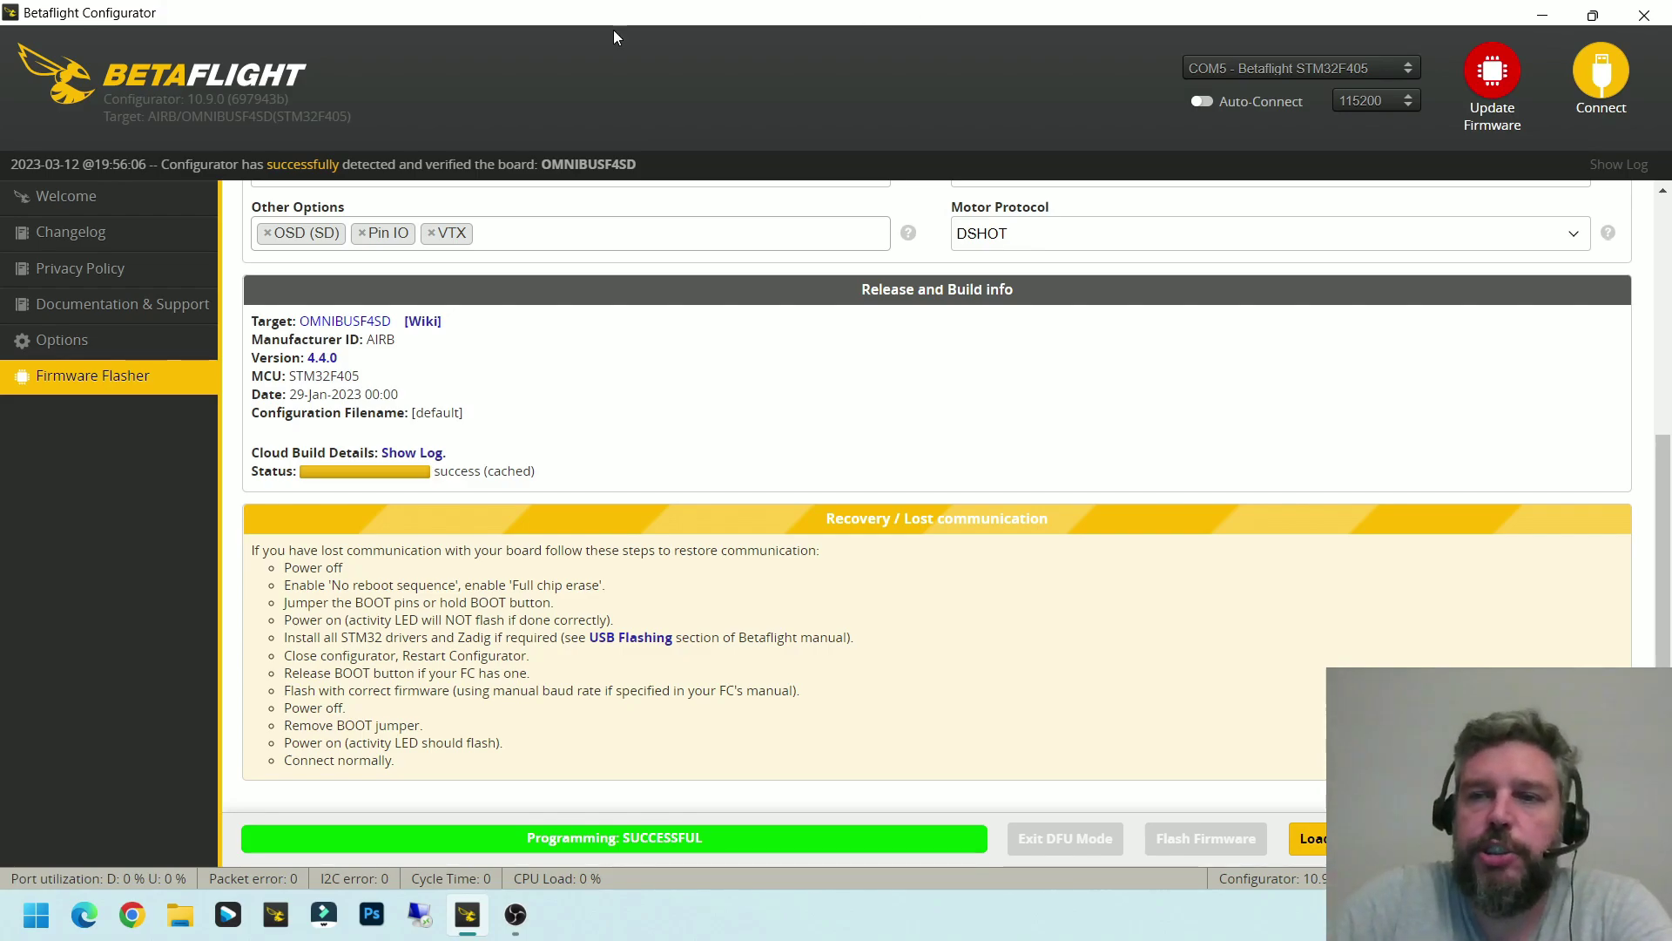
Connect to the freshly flashed flight controller and apply the board's custom defaults
left_click(1598, 70)
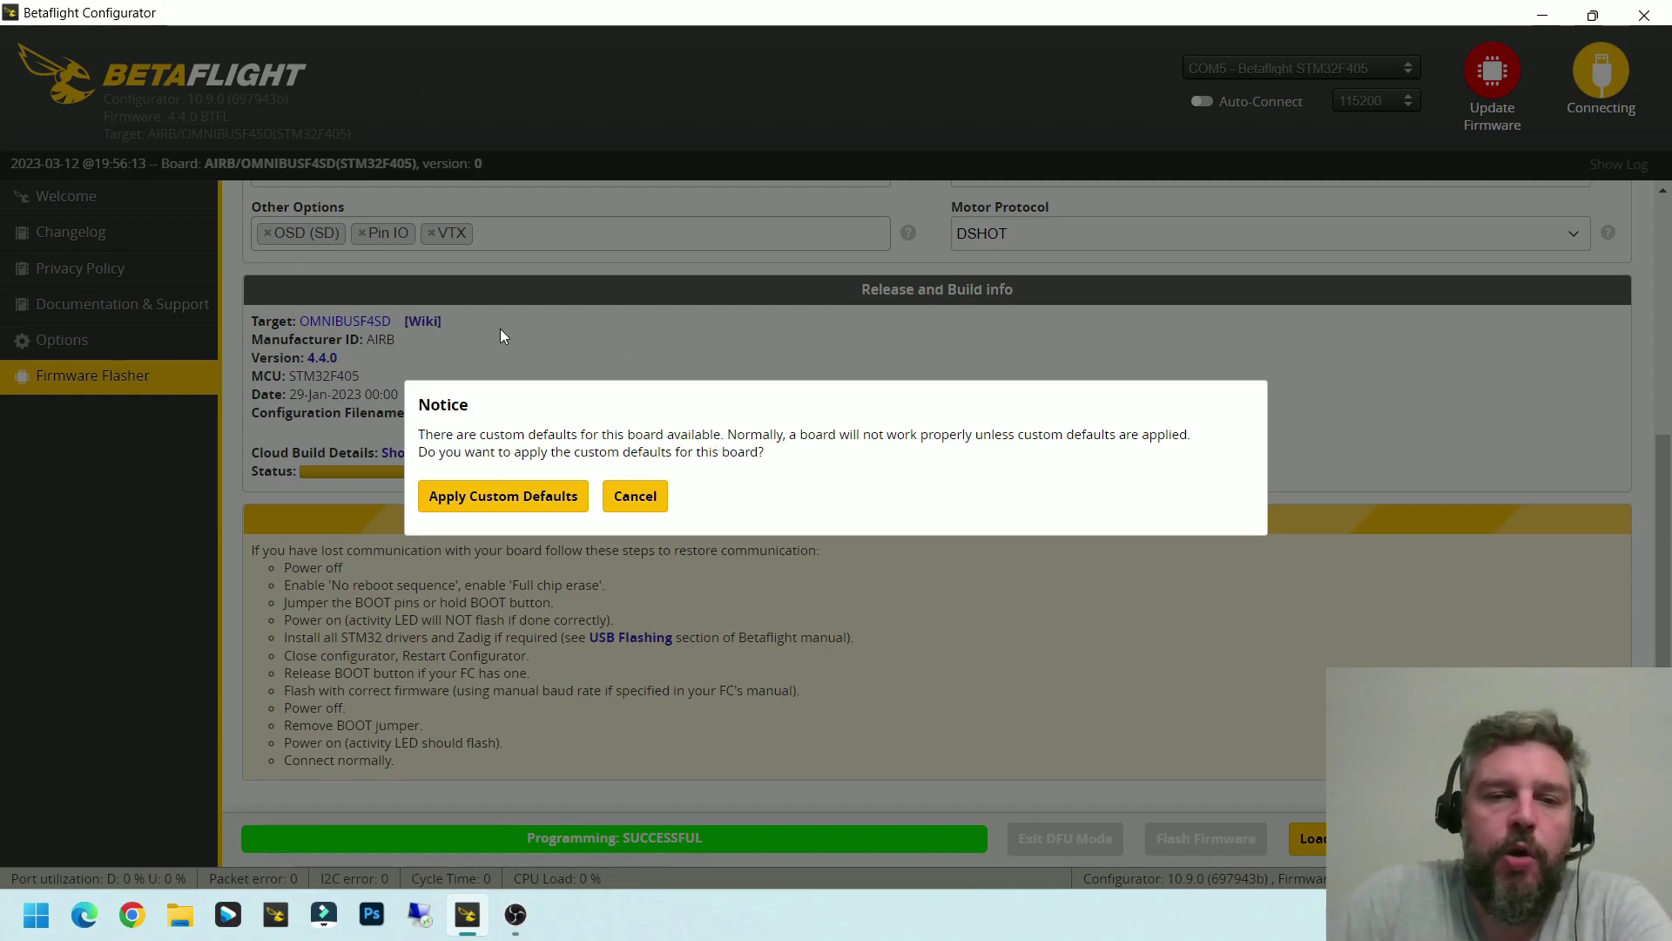
left_click(488, 497)
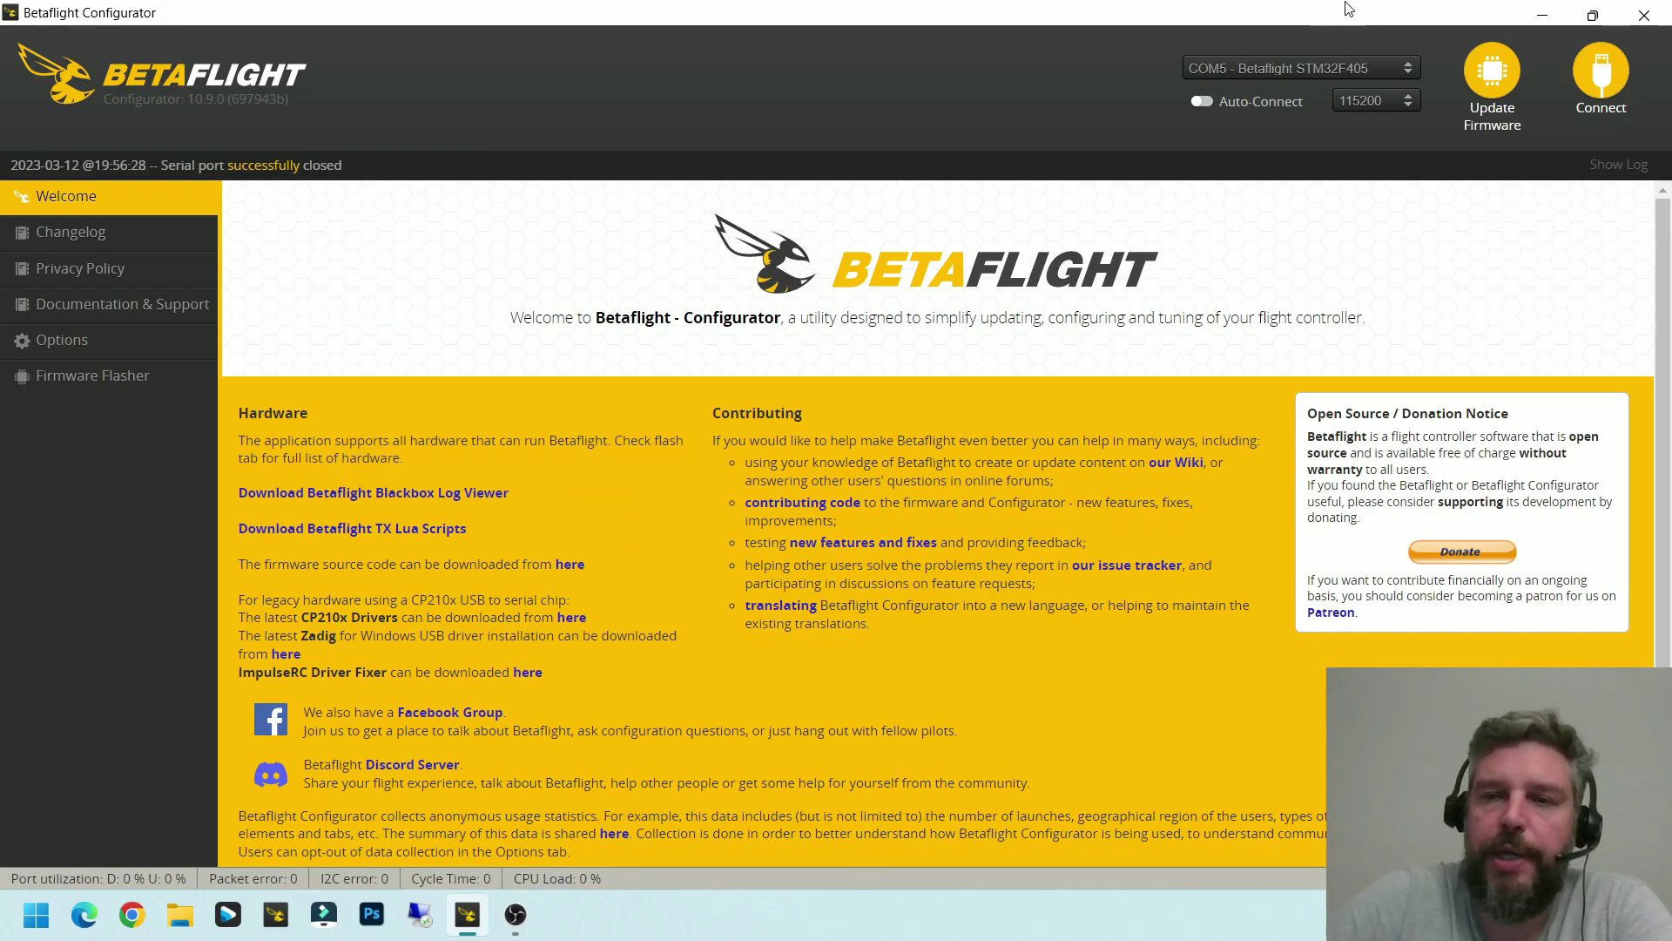
Reconnect to the flight controller, closing the configuration warning, and start the accelerometer calibration
left_click(1590, 85)
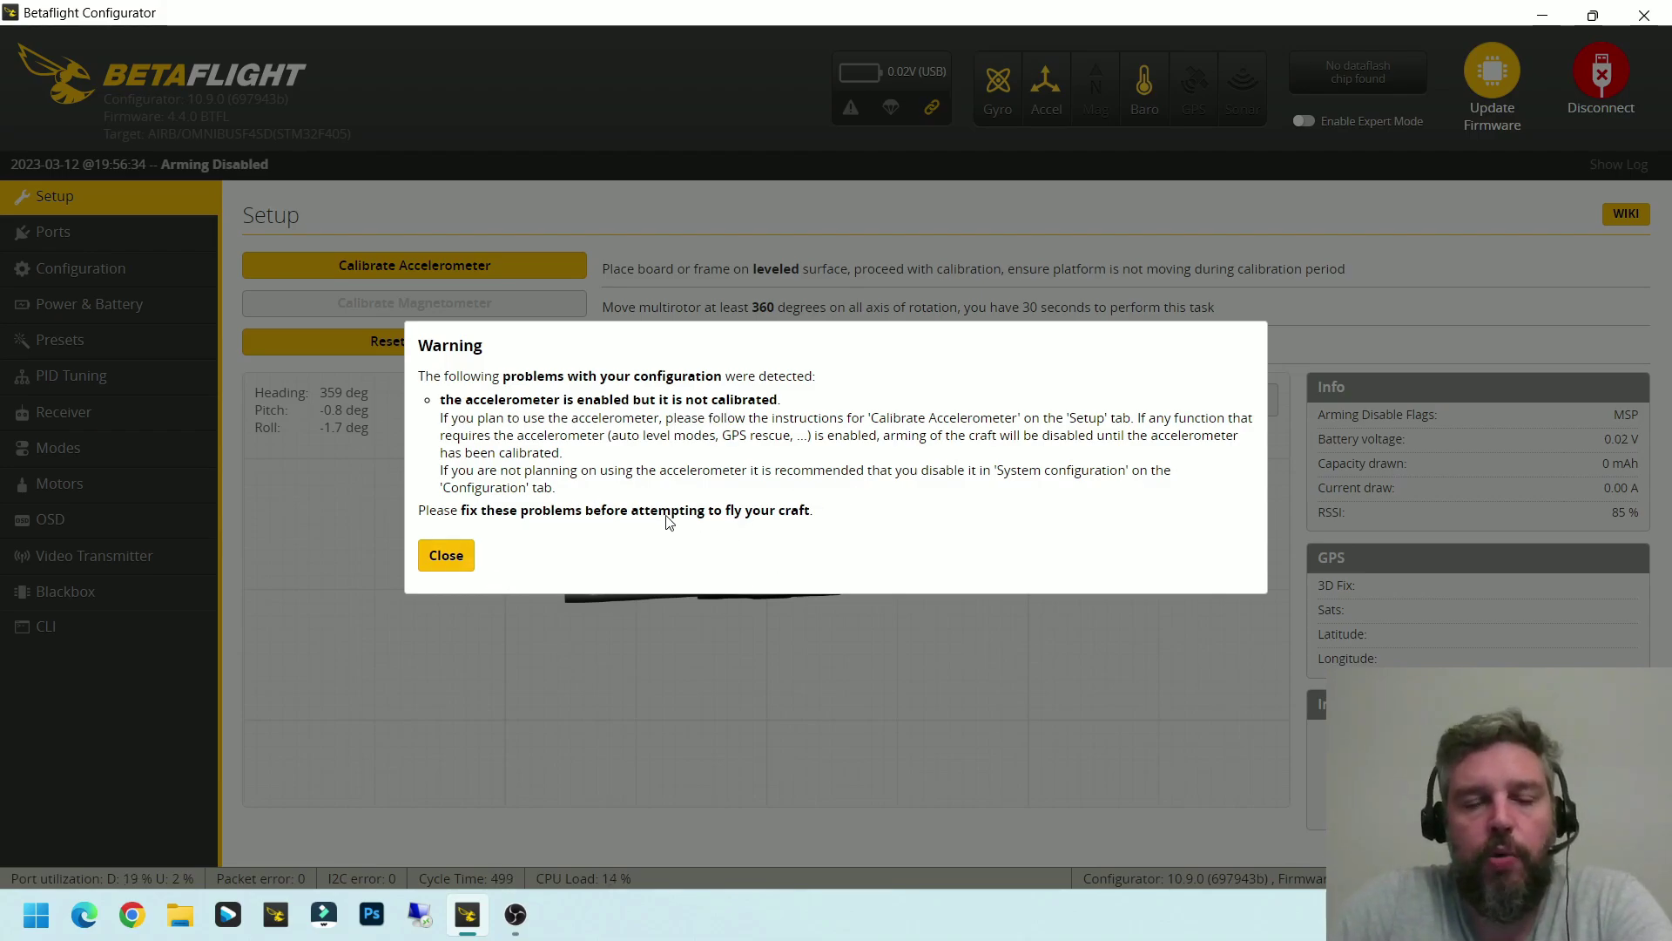
left_click(446, 554)
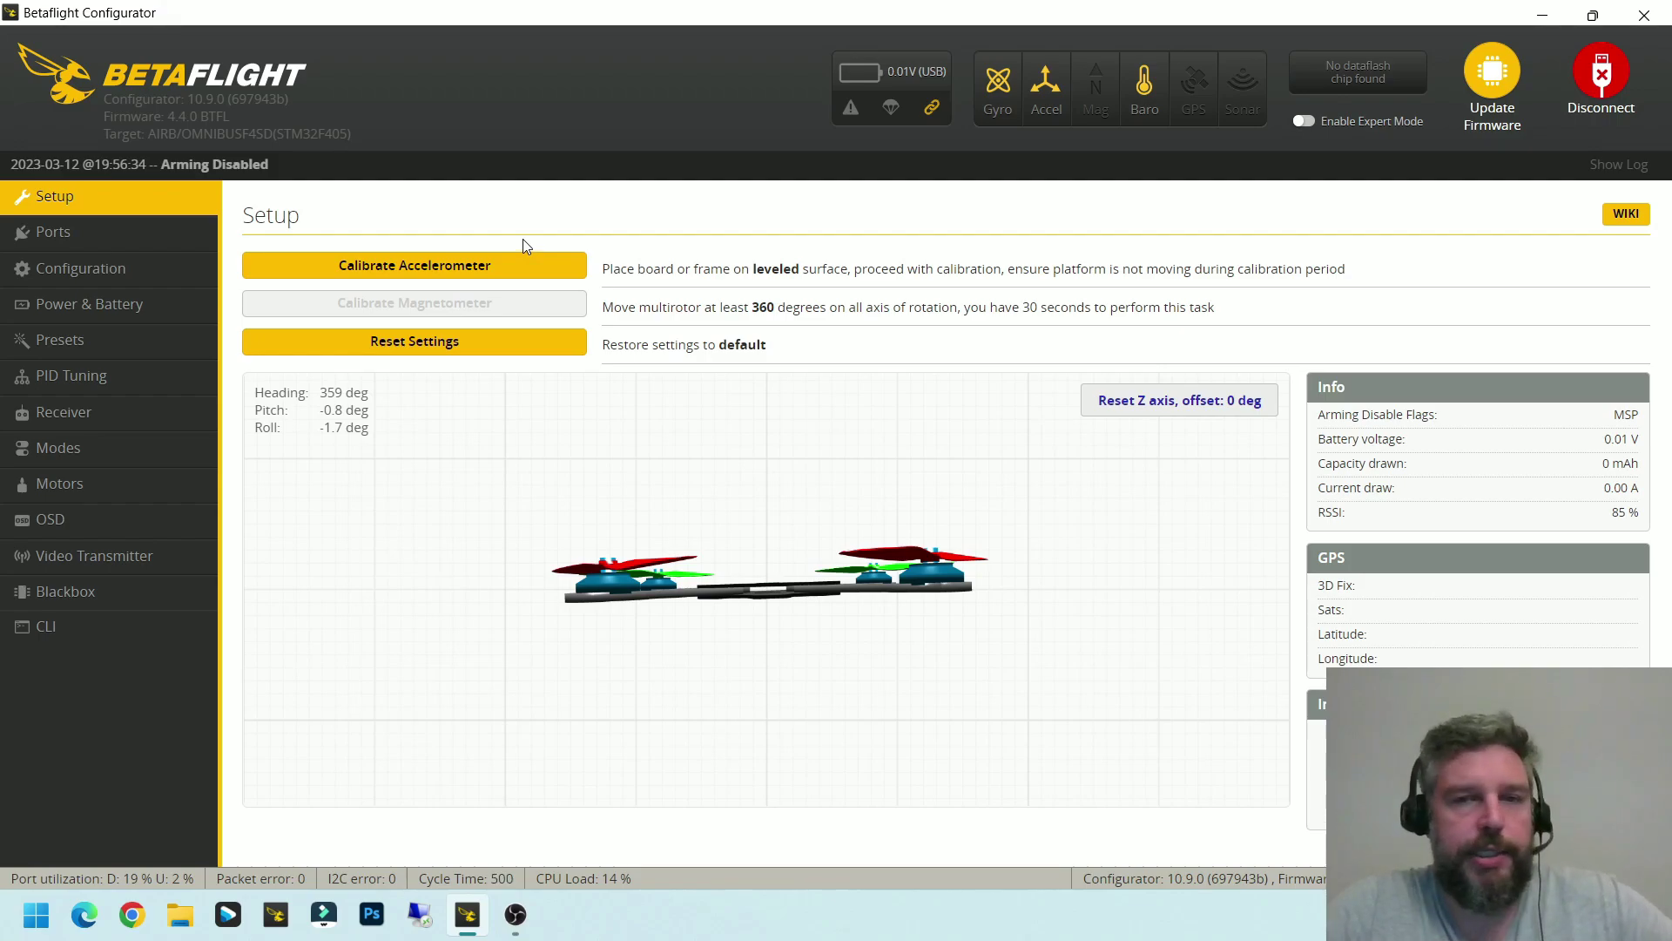
left_click(410, 263)
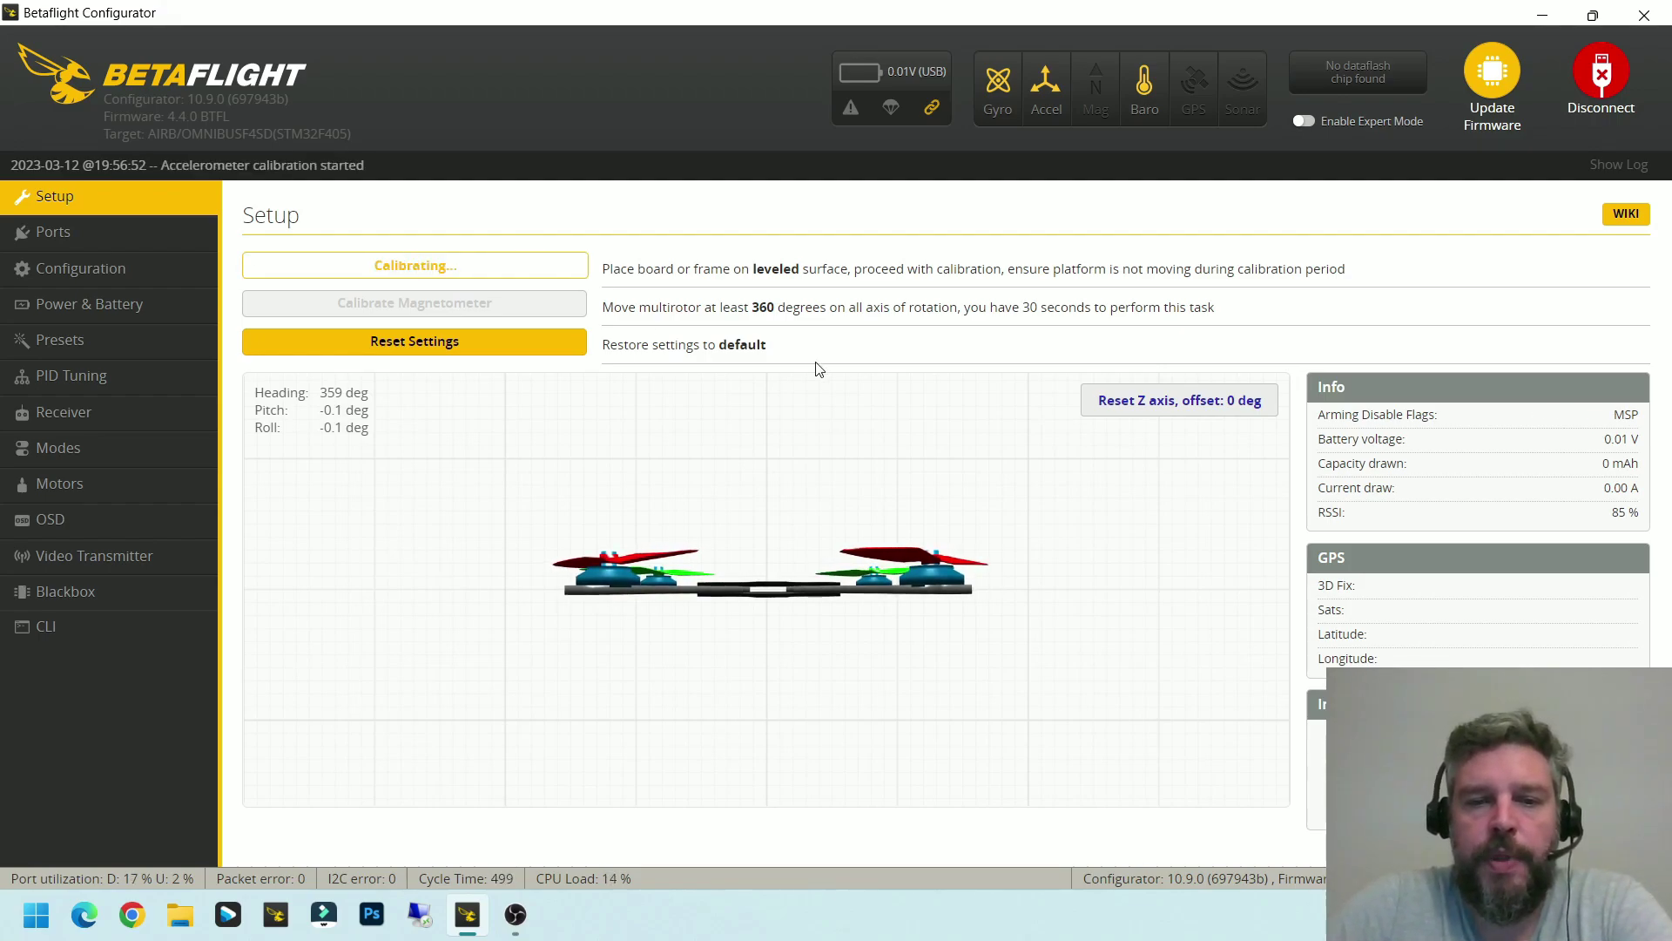
Reset the Z axis of the craft's orientation preview, and save VTX (IRC Tramp) as the UART3 peripheral
left_click(1186, 399)
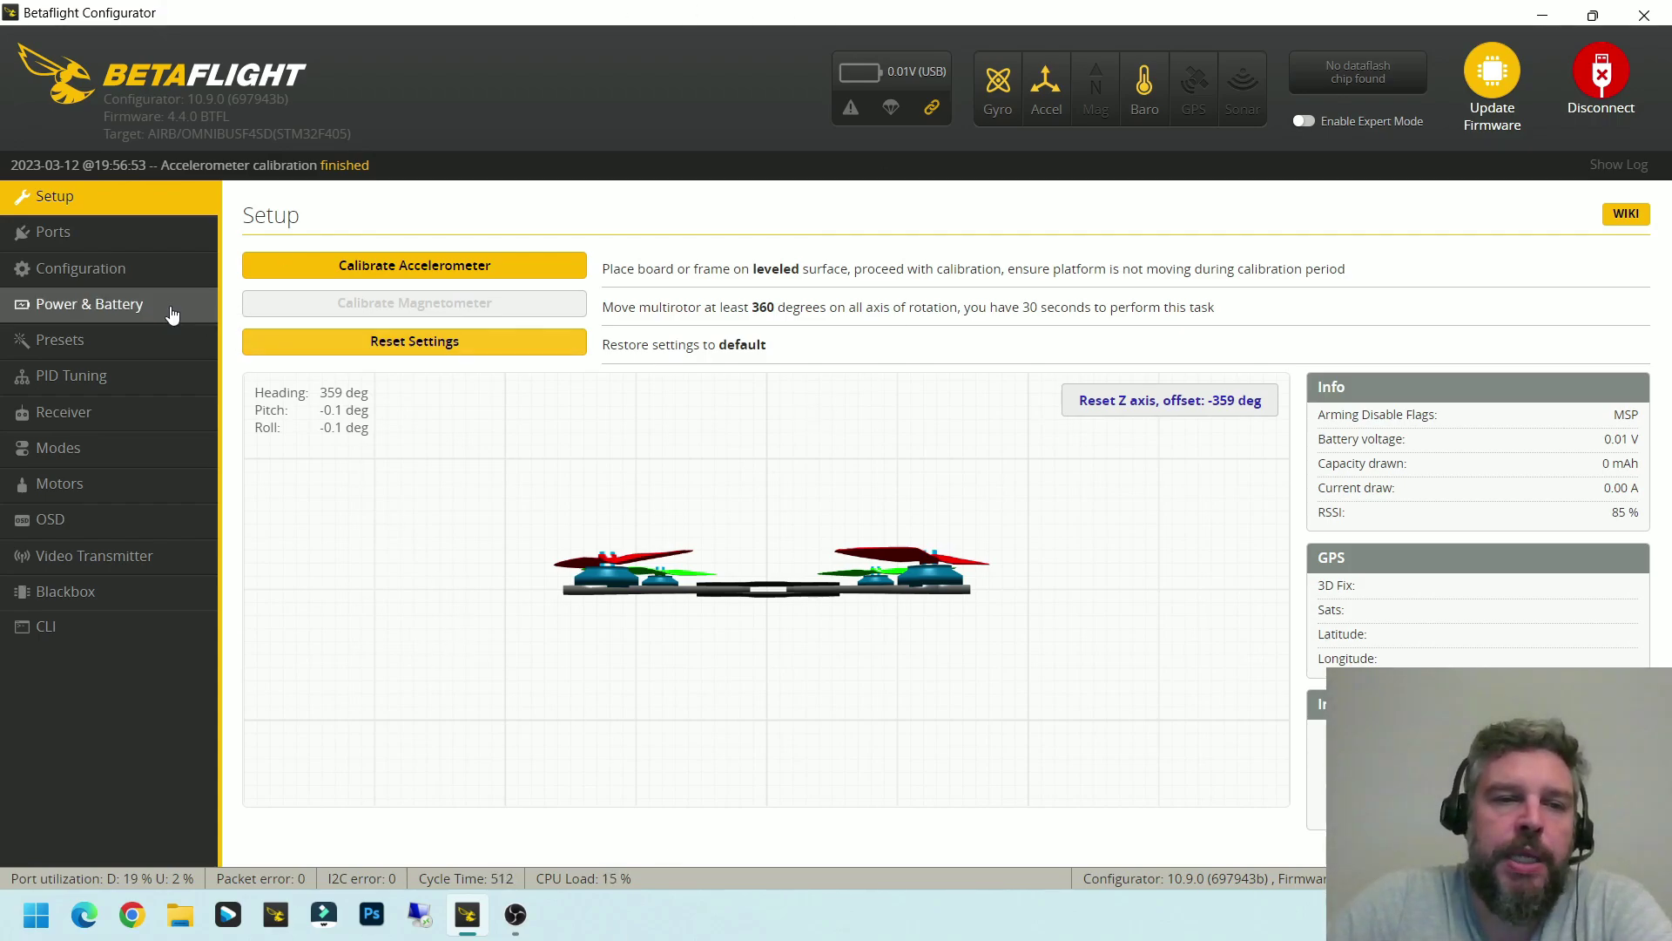
left_click(105, 235)
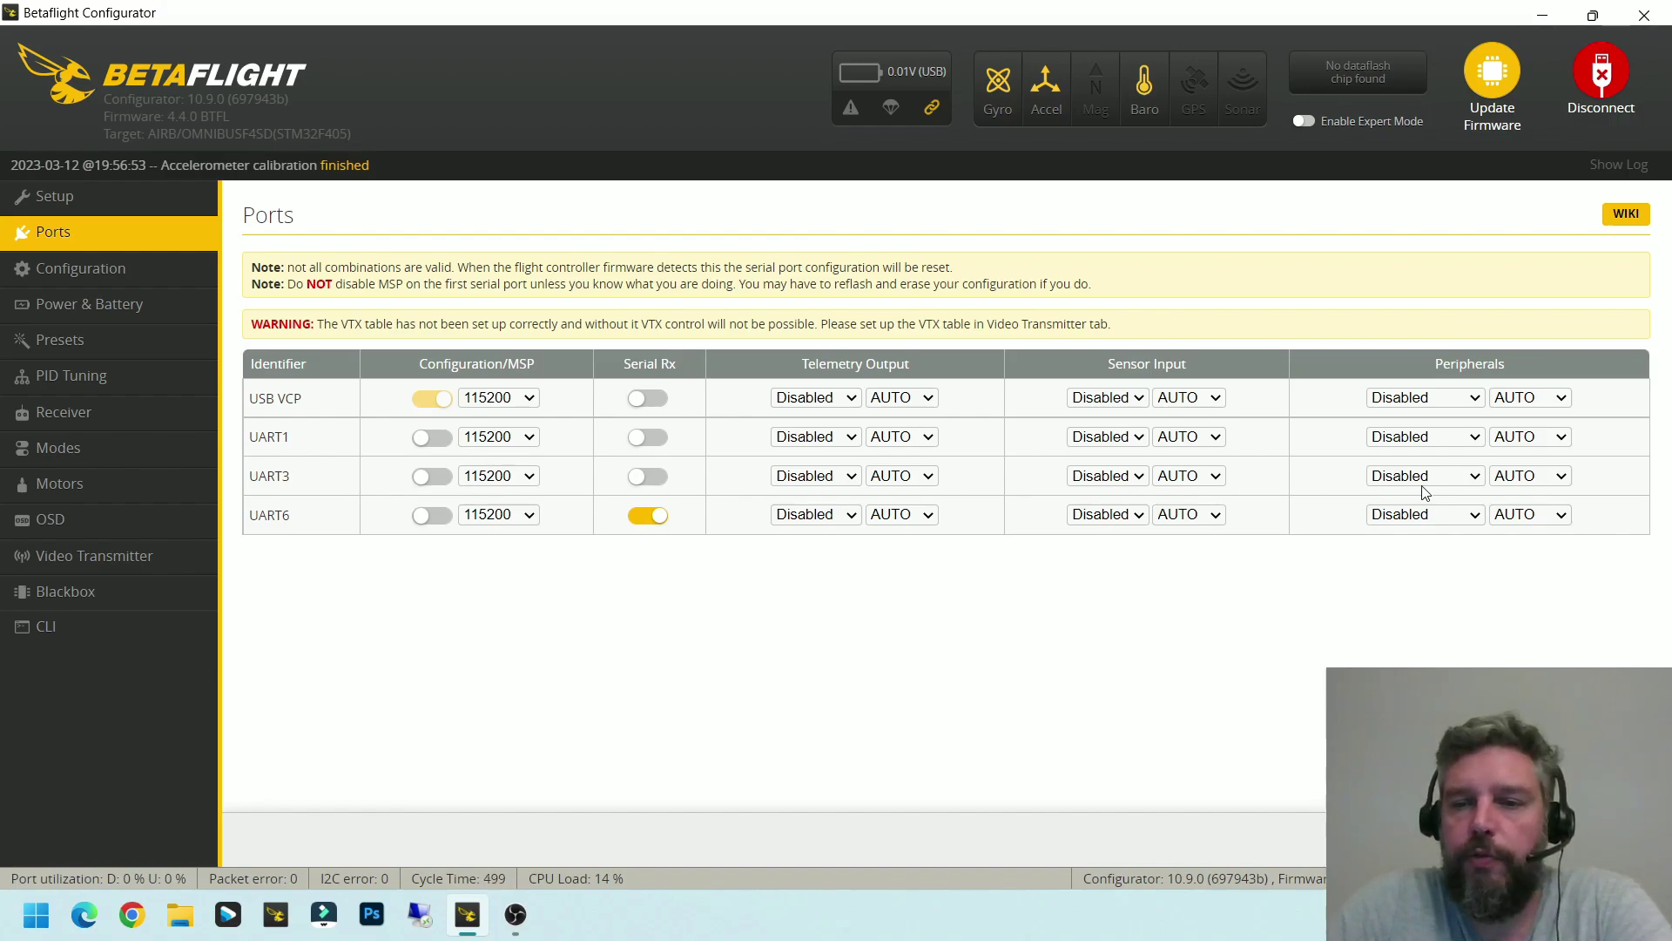
left_click(1450, 477)
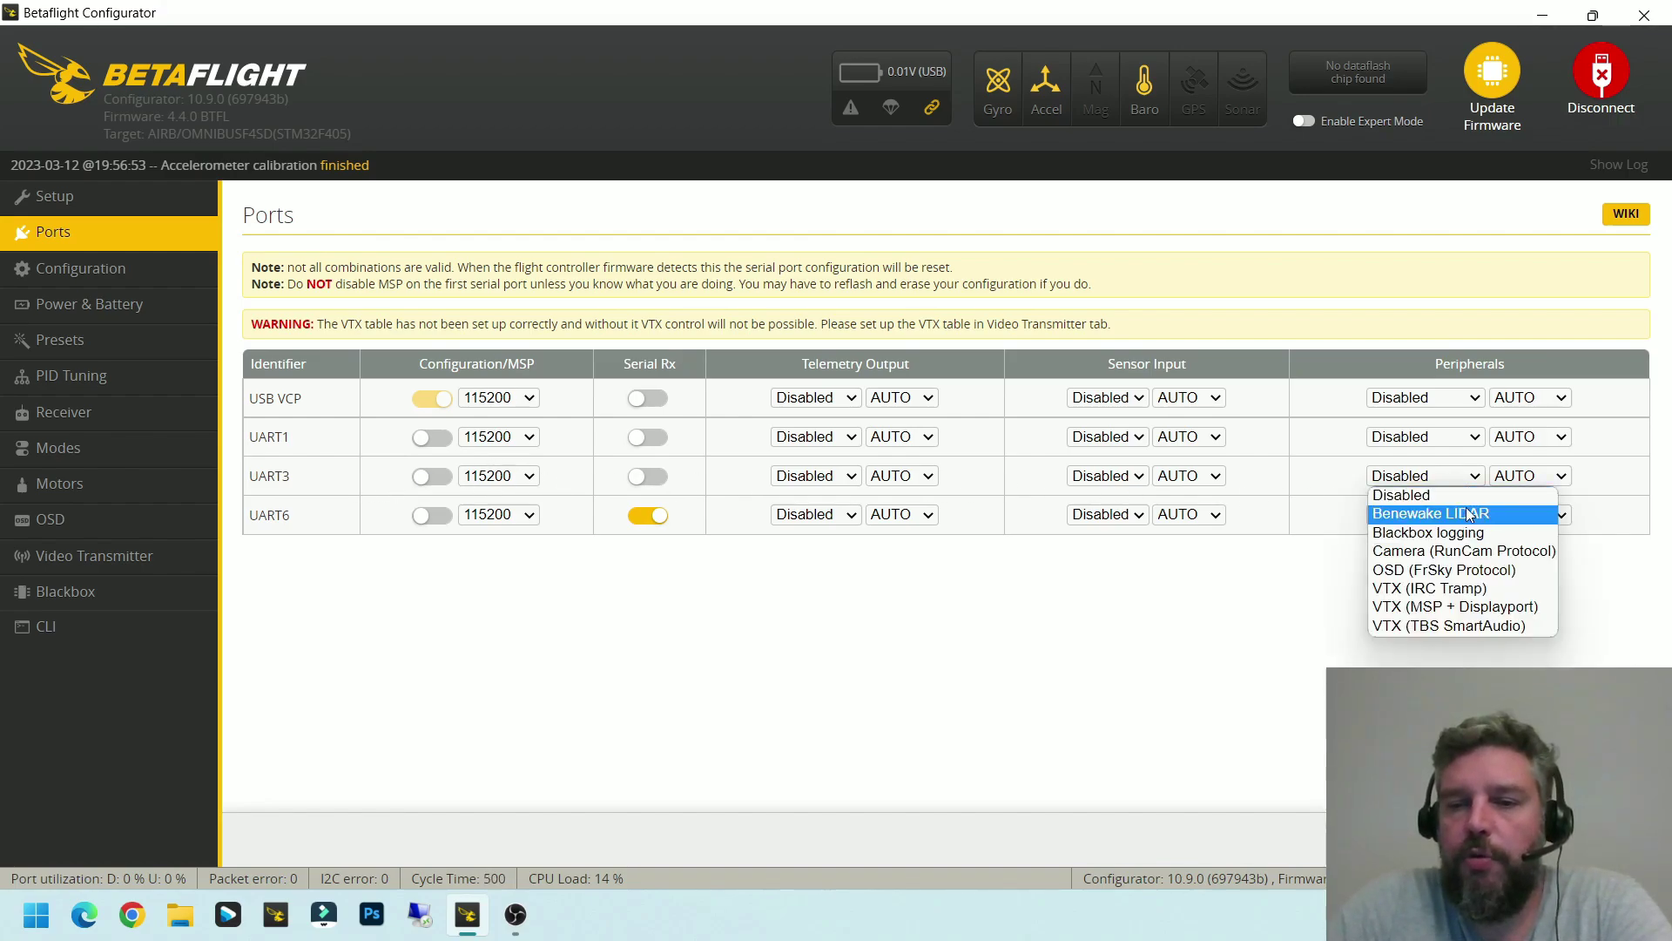
left_click(1482, 590)
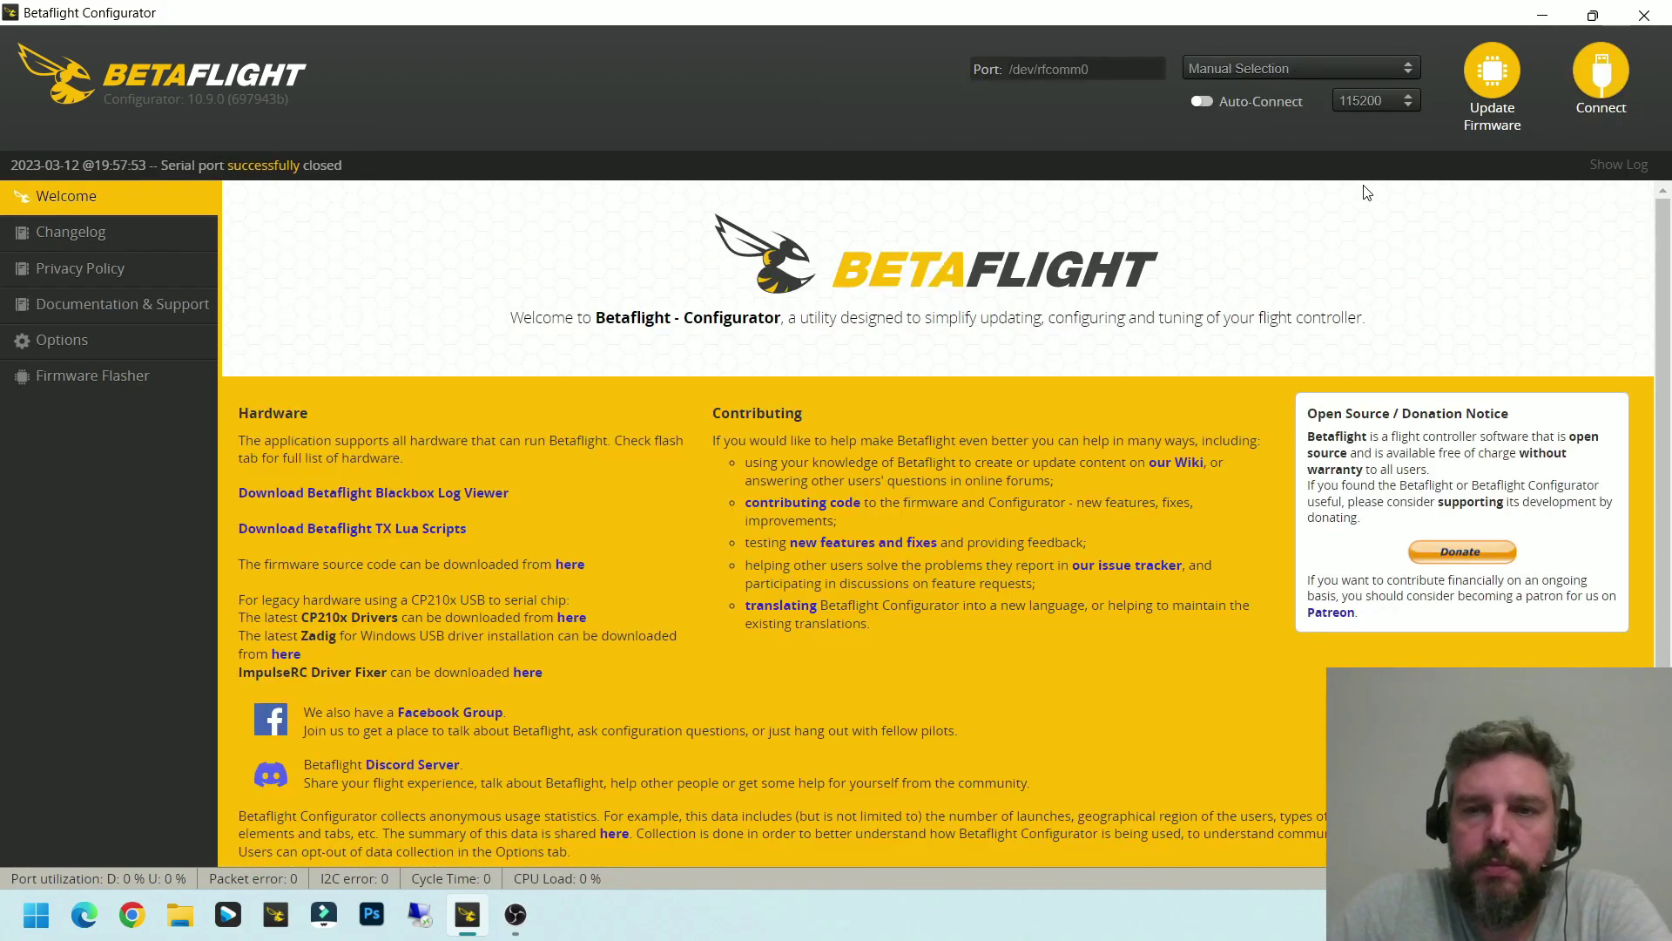
Reconnect to the flight controller after the reboot and check the saved UART3 peripheral assignment
left_click(1601, 74)
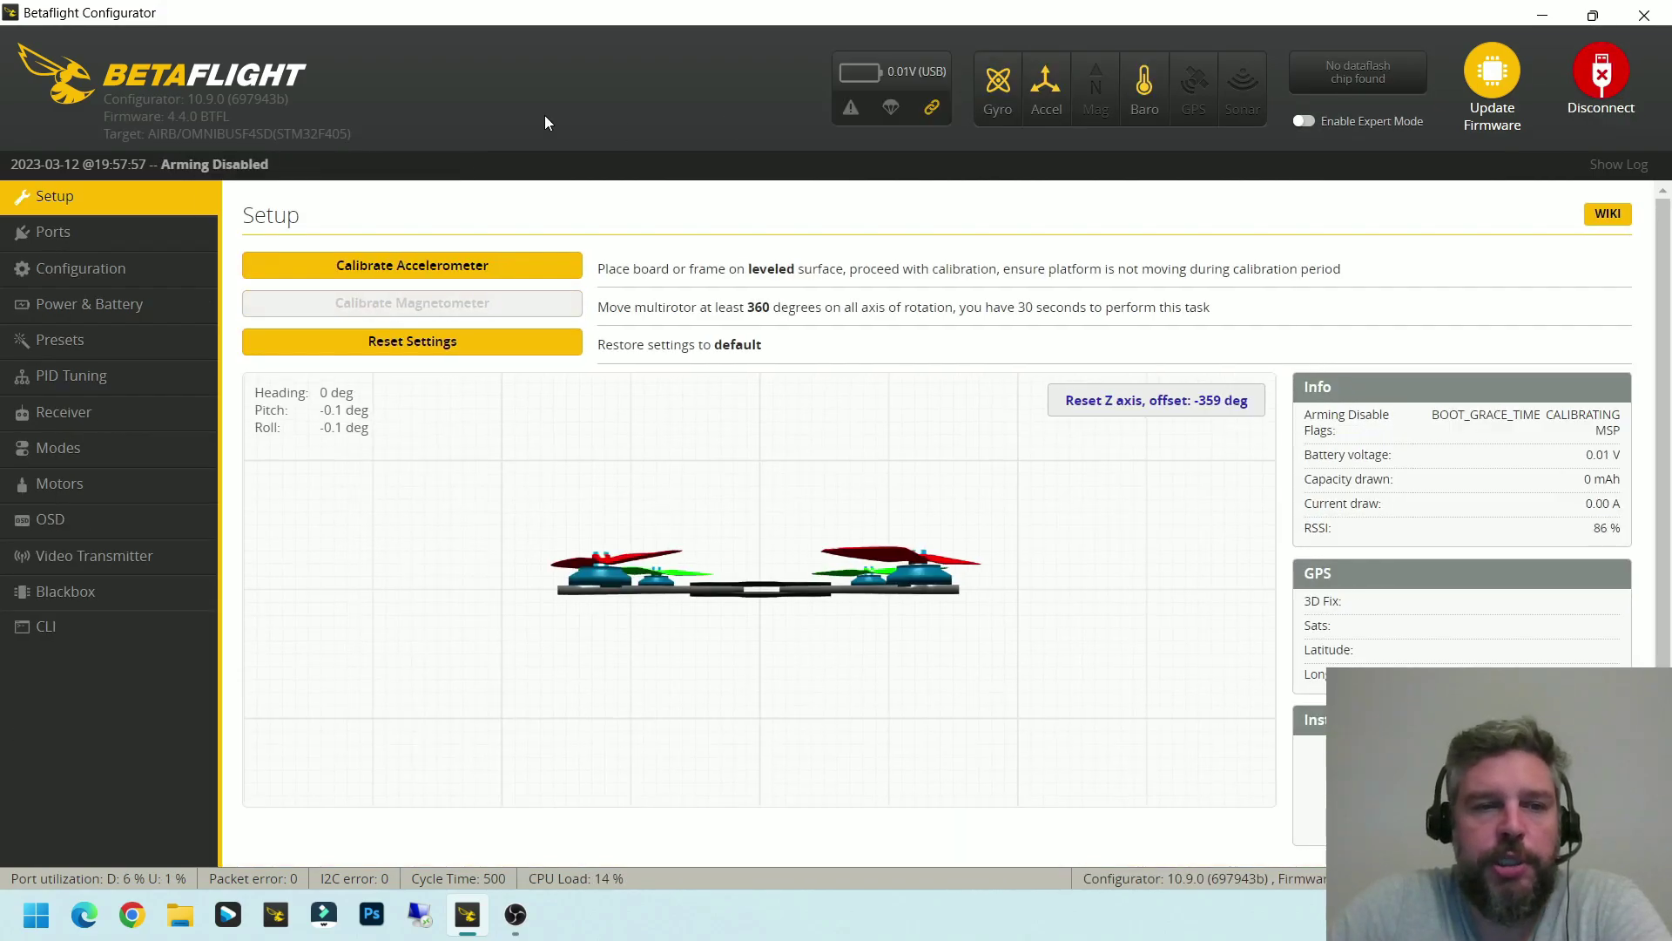
left_click(103, 237)
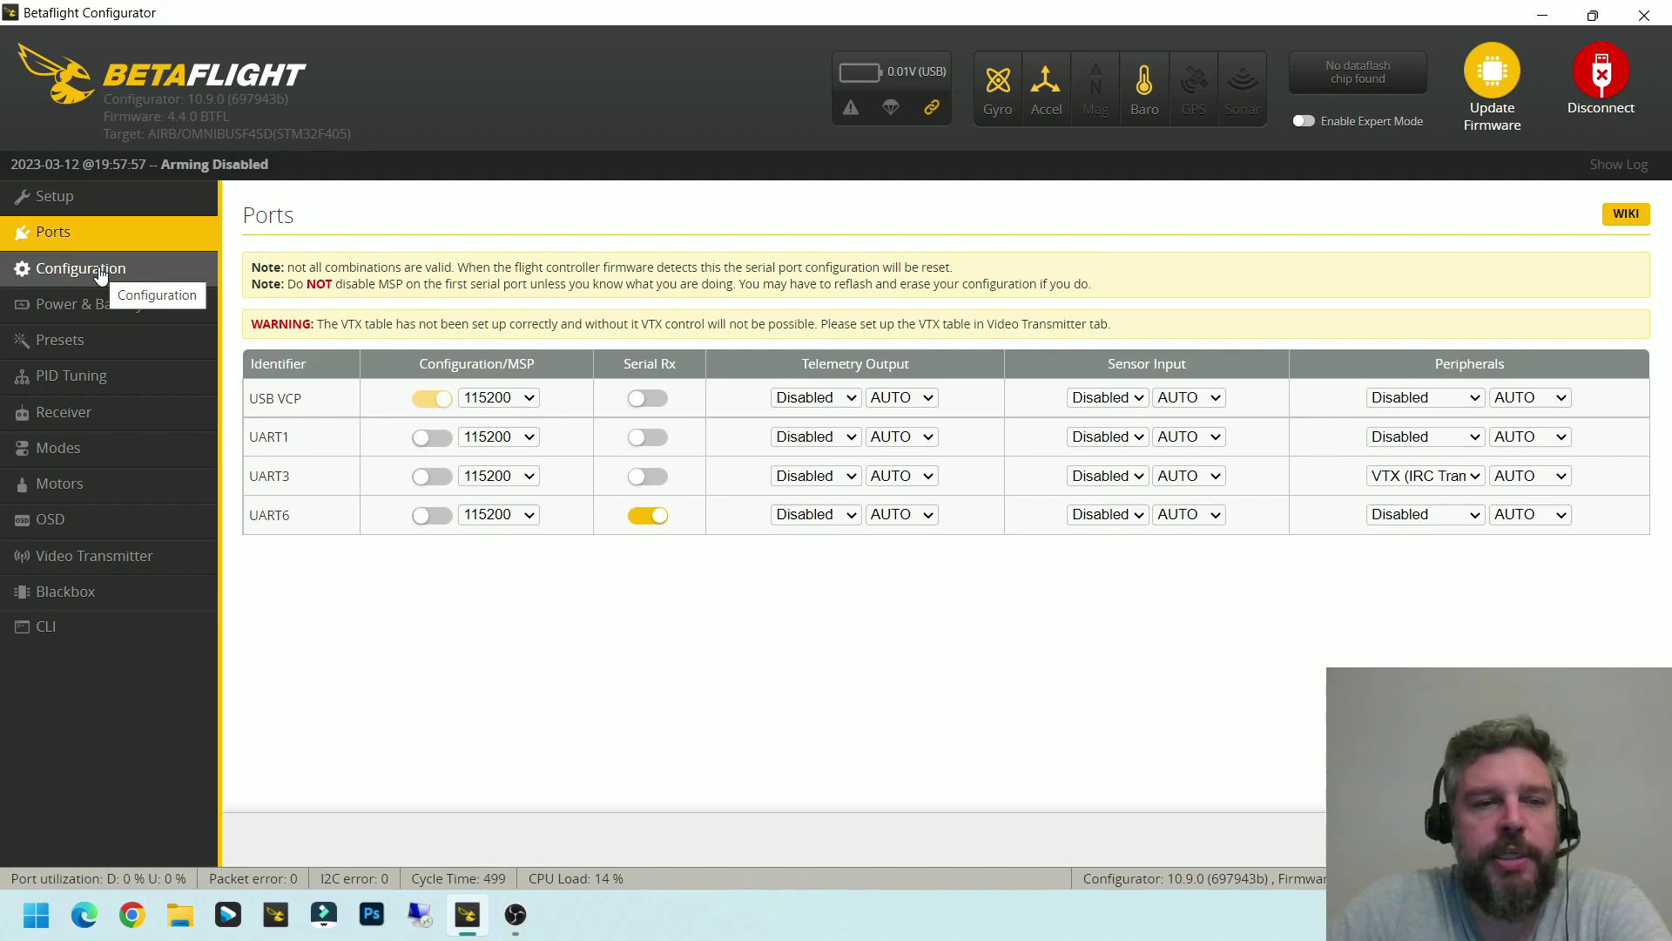
Review the PID loop frequency options without changing them and turn off the barometer in the system configuration
left_click(101, 270)
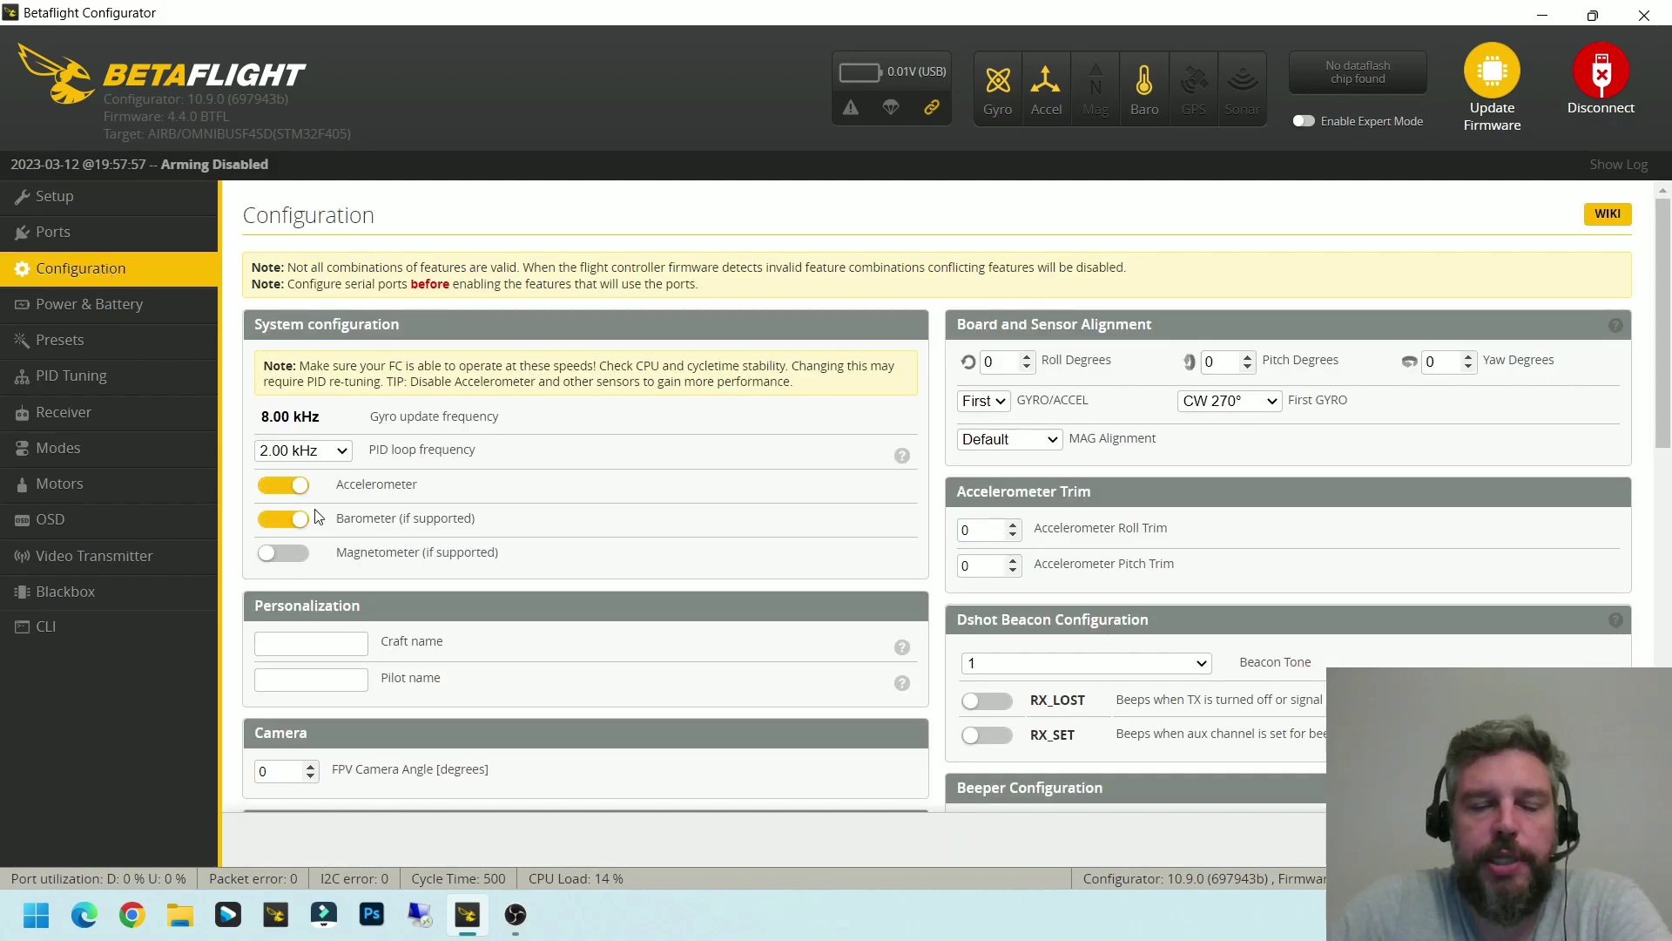
left_click(343, 449)
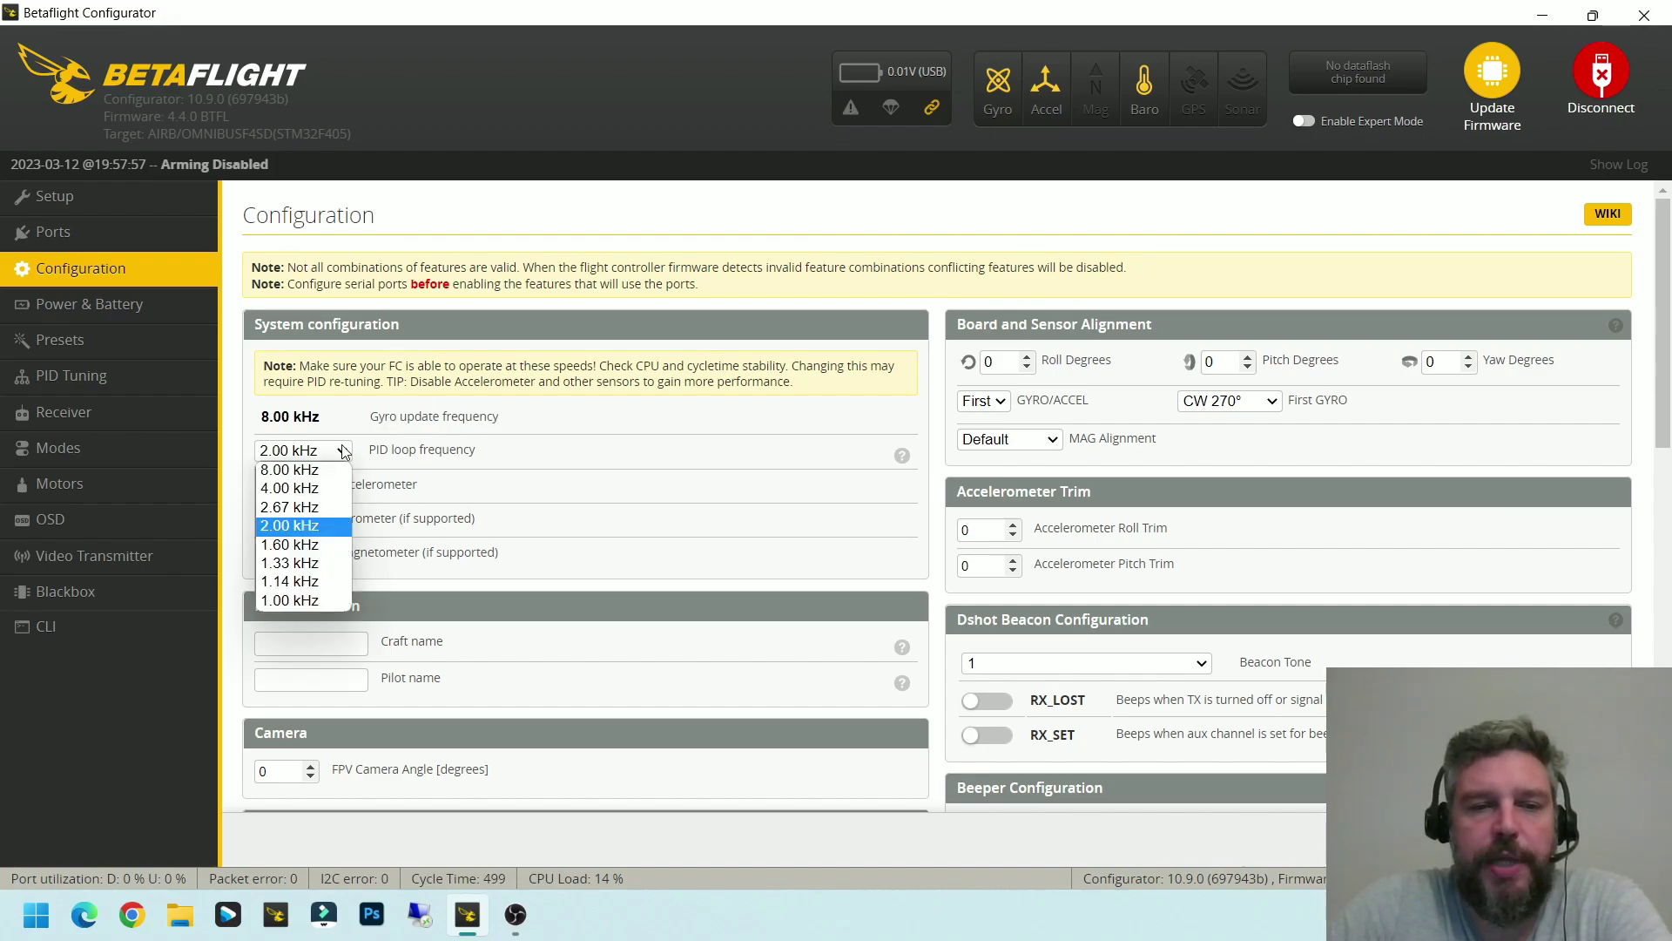
left_click(342, 450)
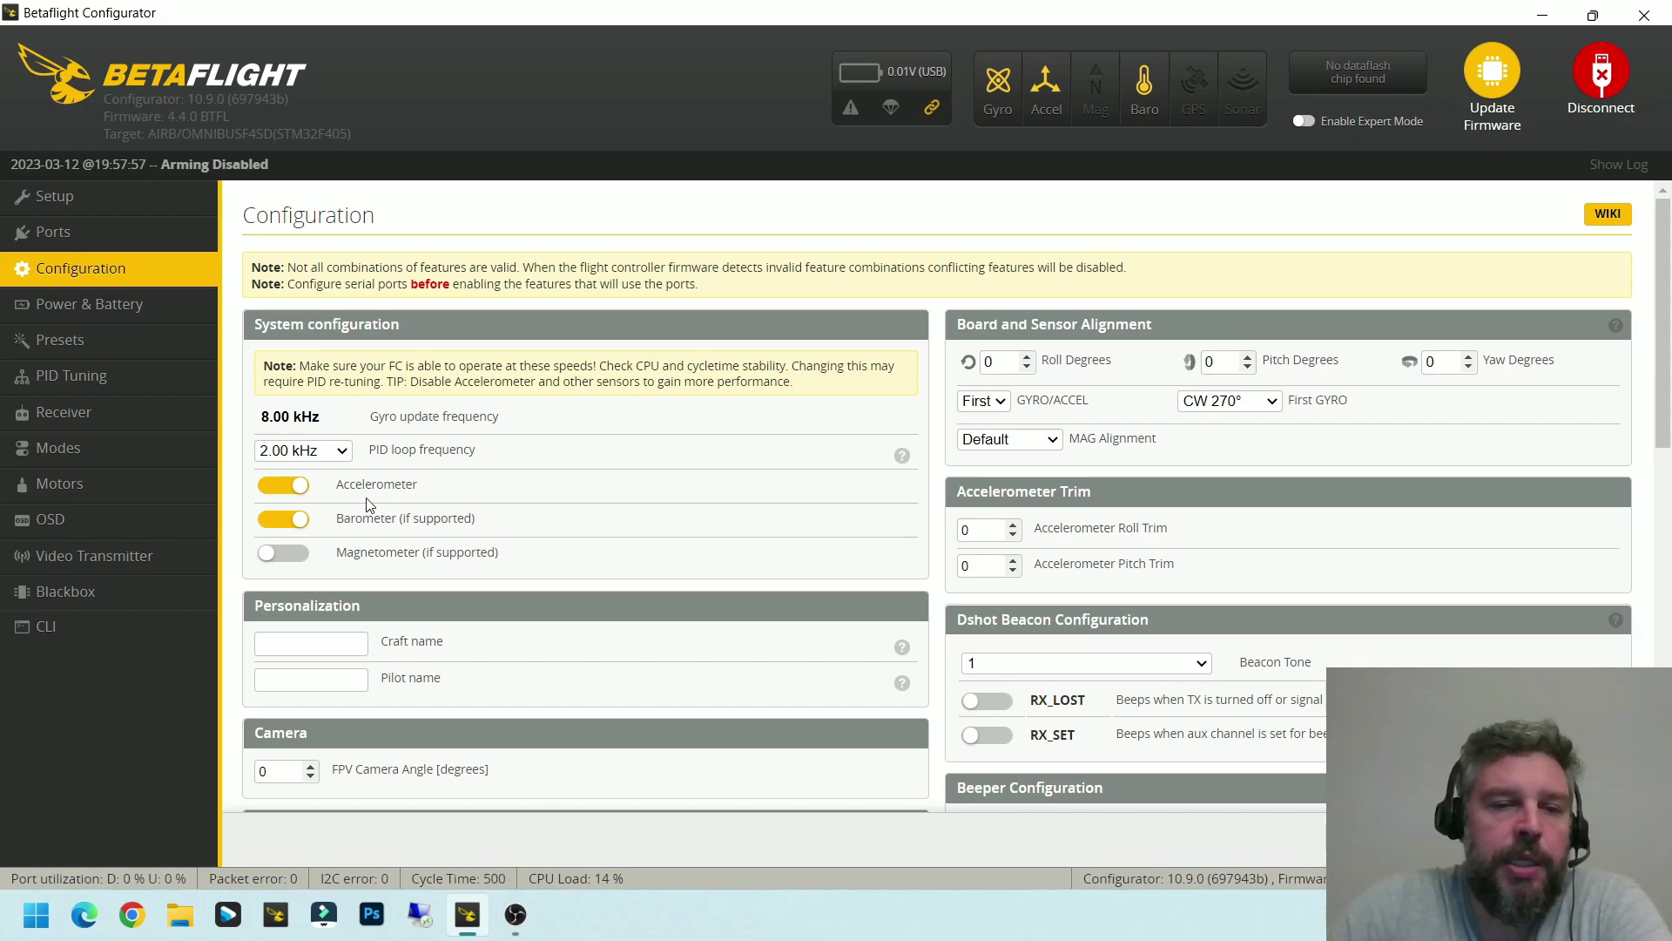
left_click(283, 519)
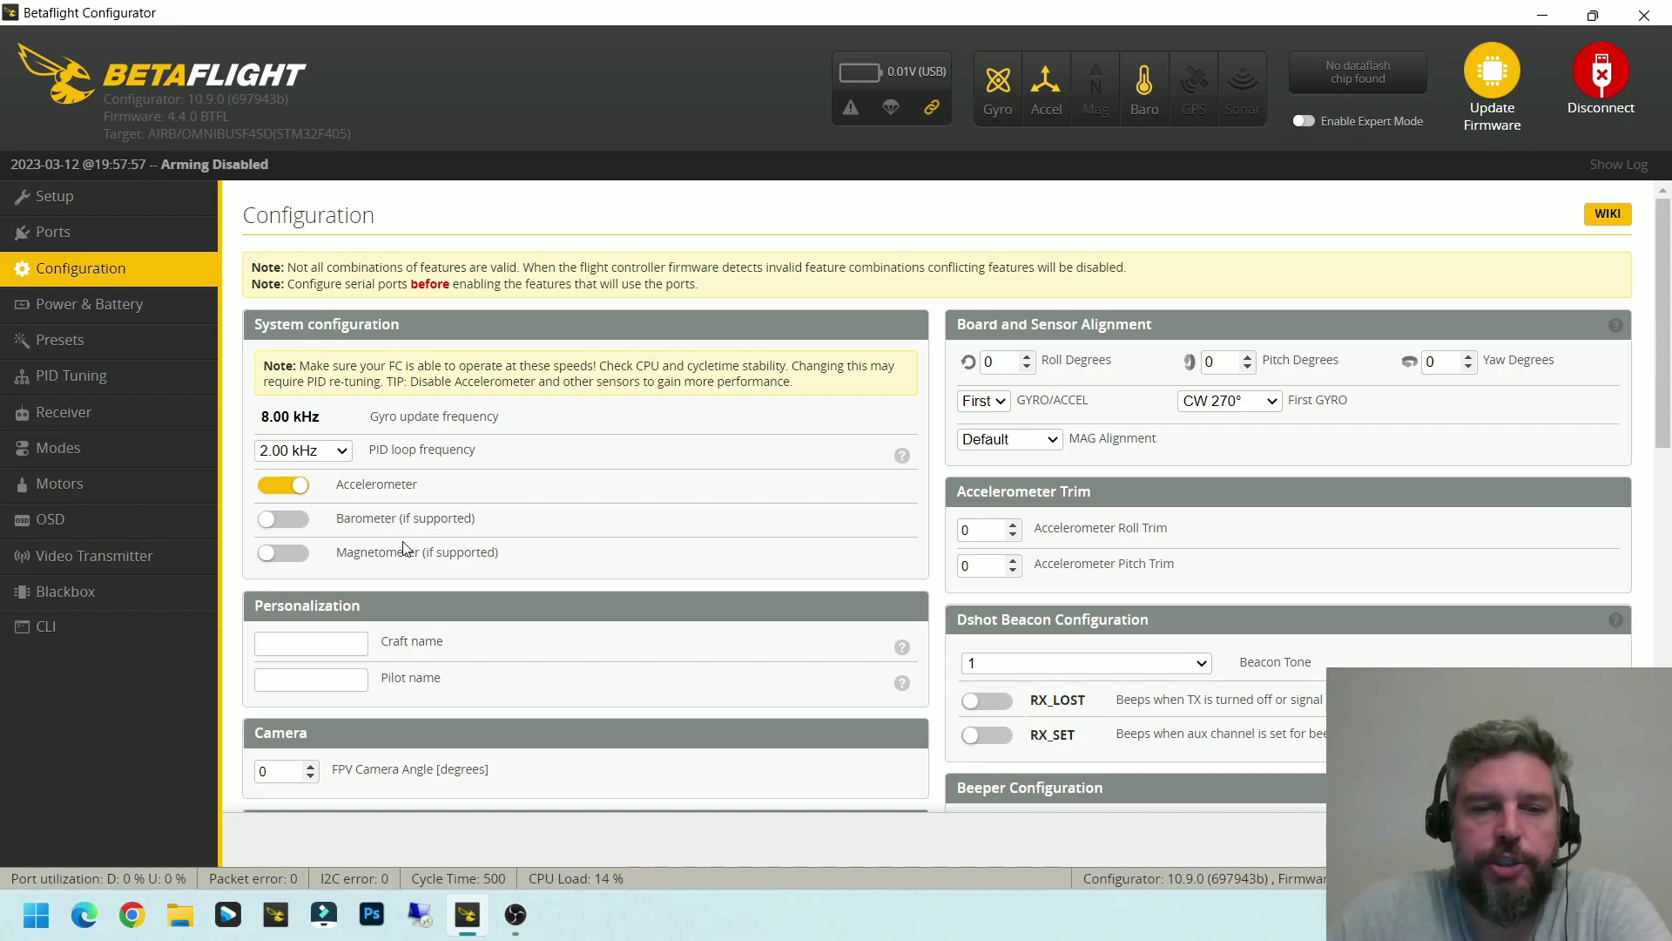
Enter REGRA as the craft name in the personalization settings
scroll(488, 514, "down", 2)
left_click(305, 426)
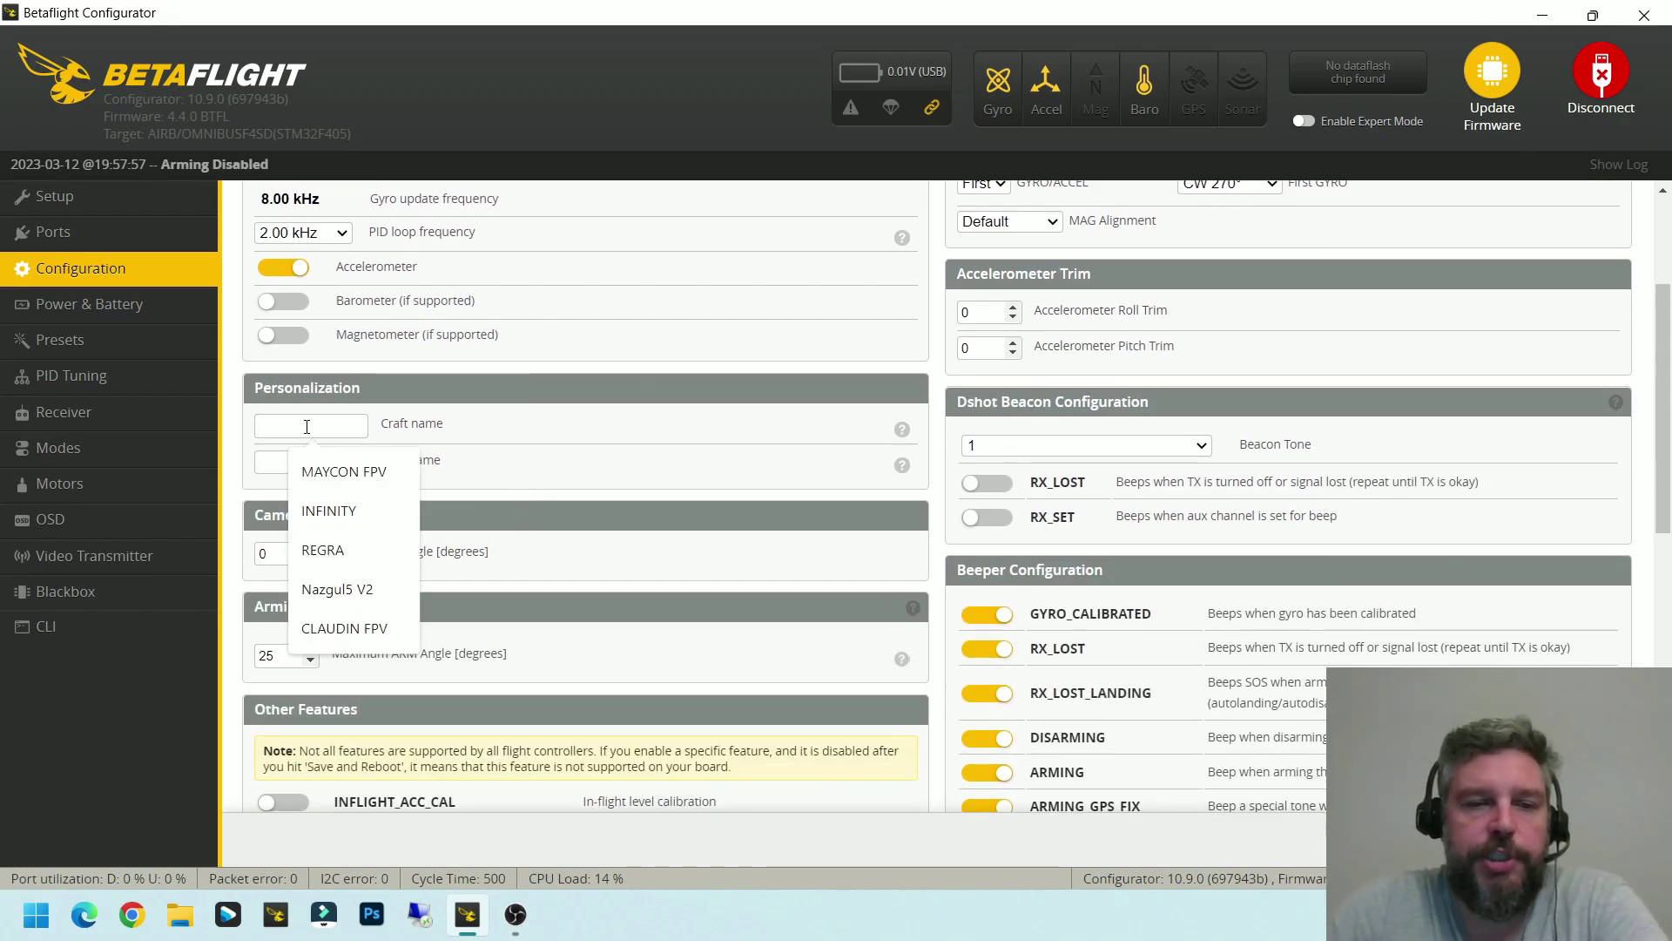
type("REGRA")
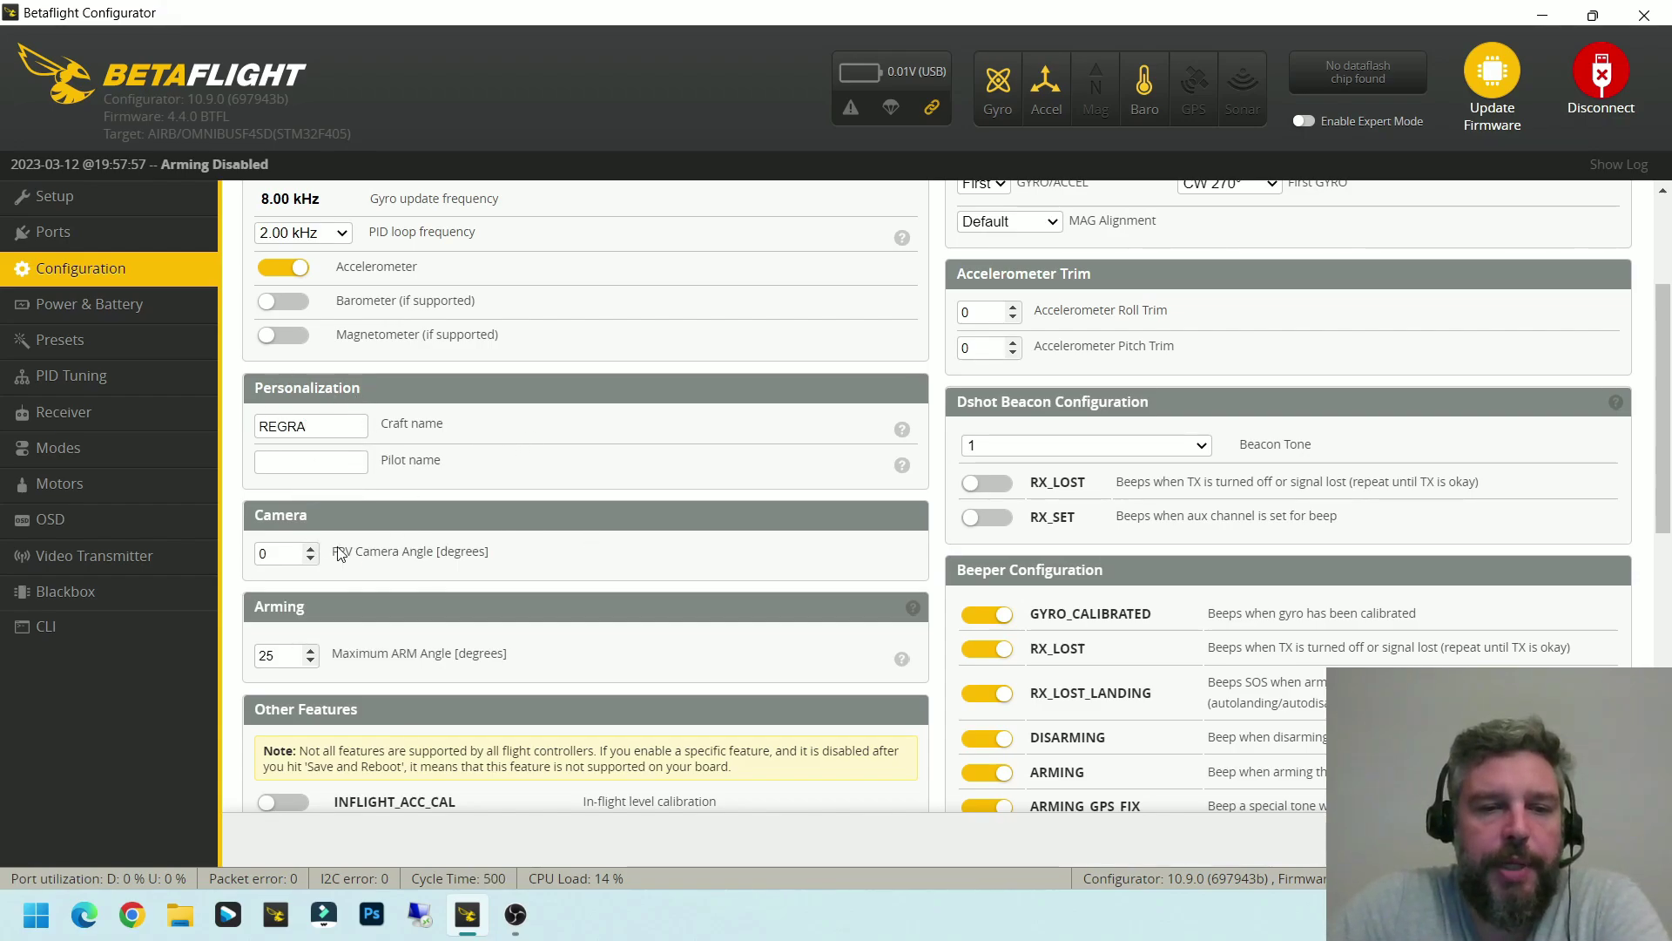
Read the help for the maximum ARM angle and set the angle to 180 degrees
scroll(479, 523, "down", 1)
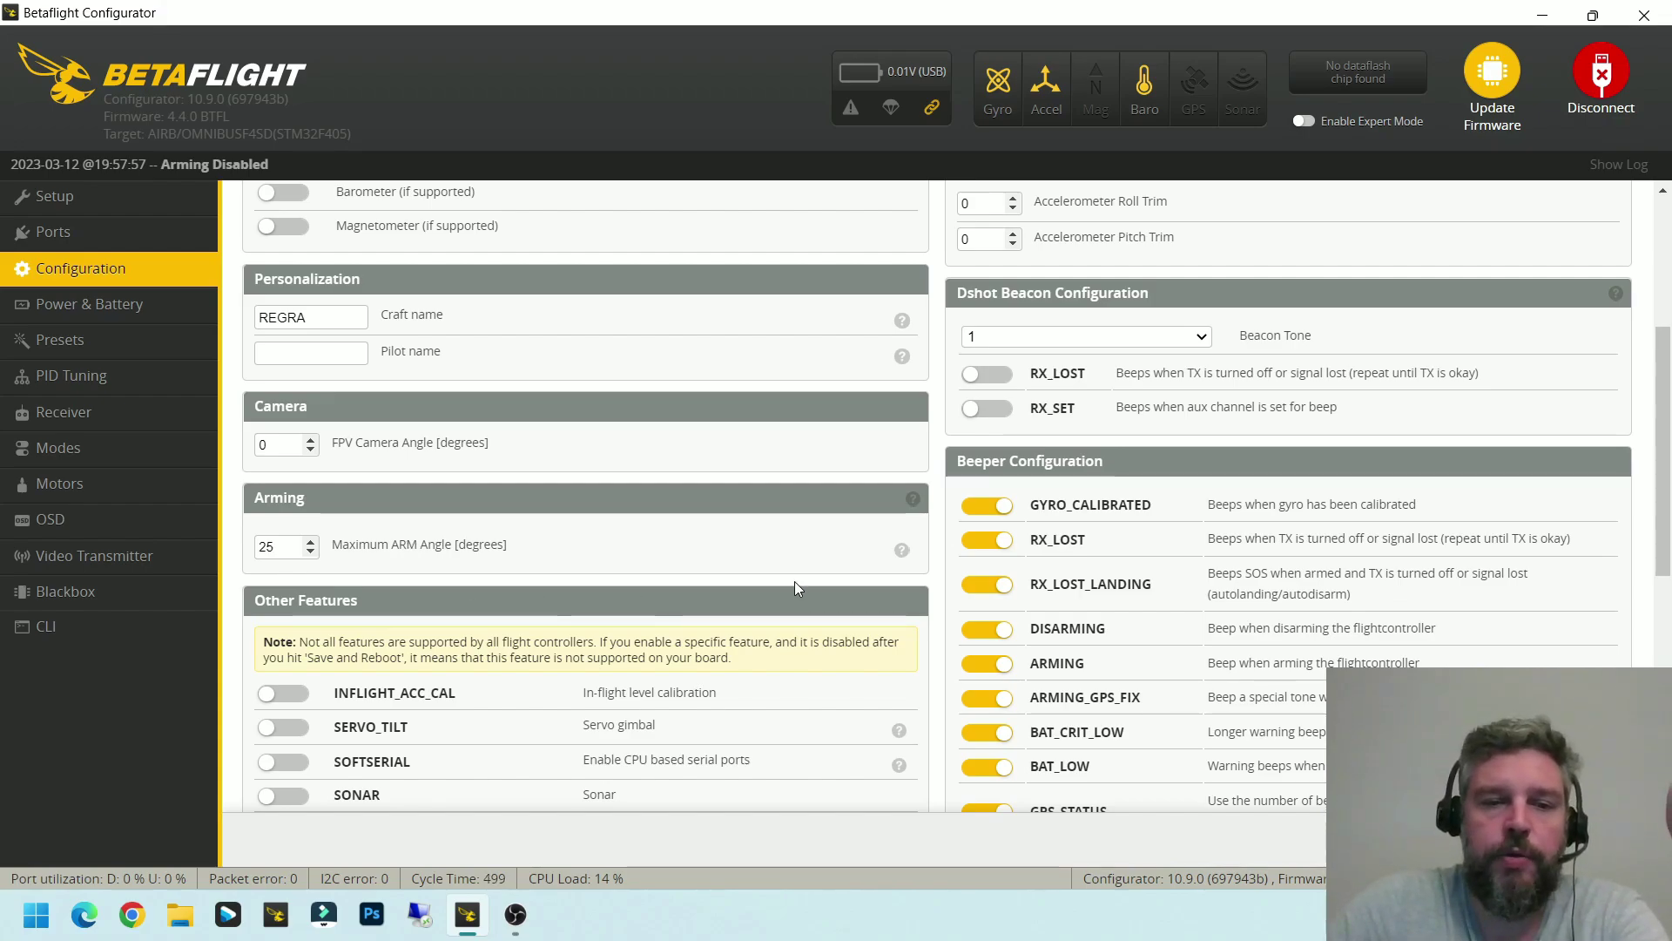
mouse_move(902, 567)
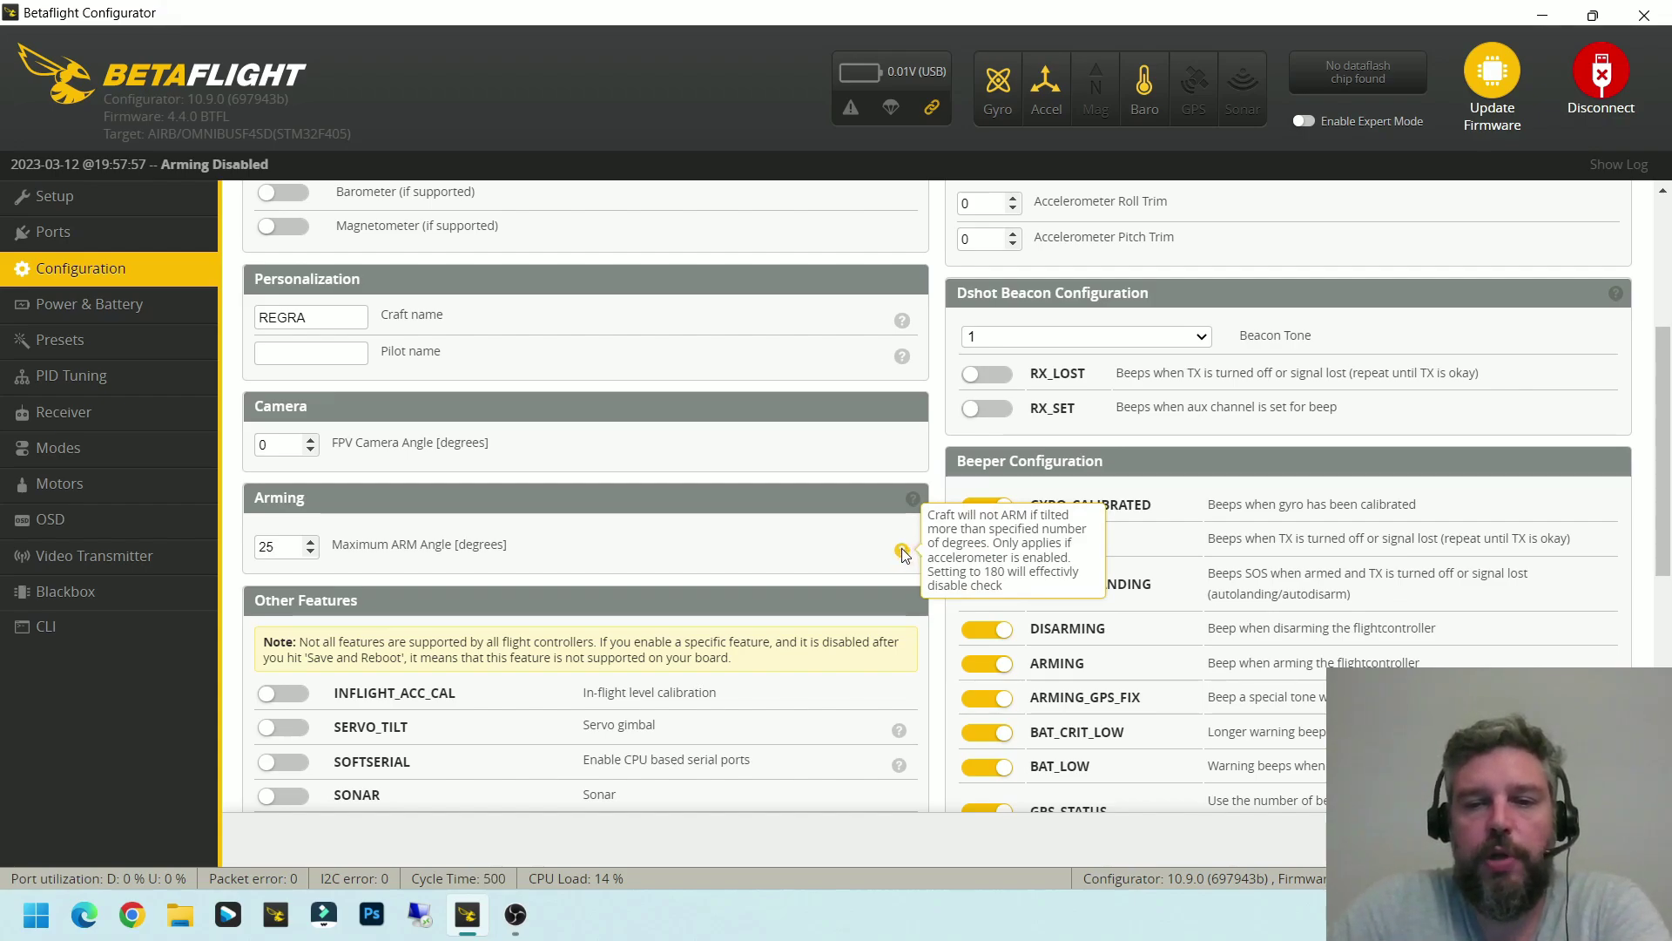
double_click(266, 546)
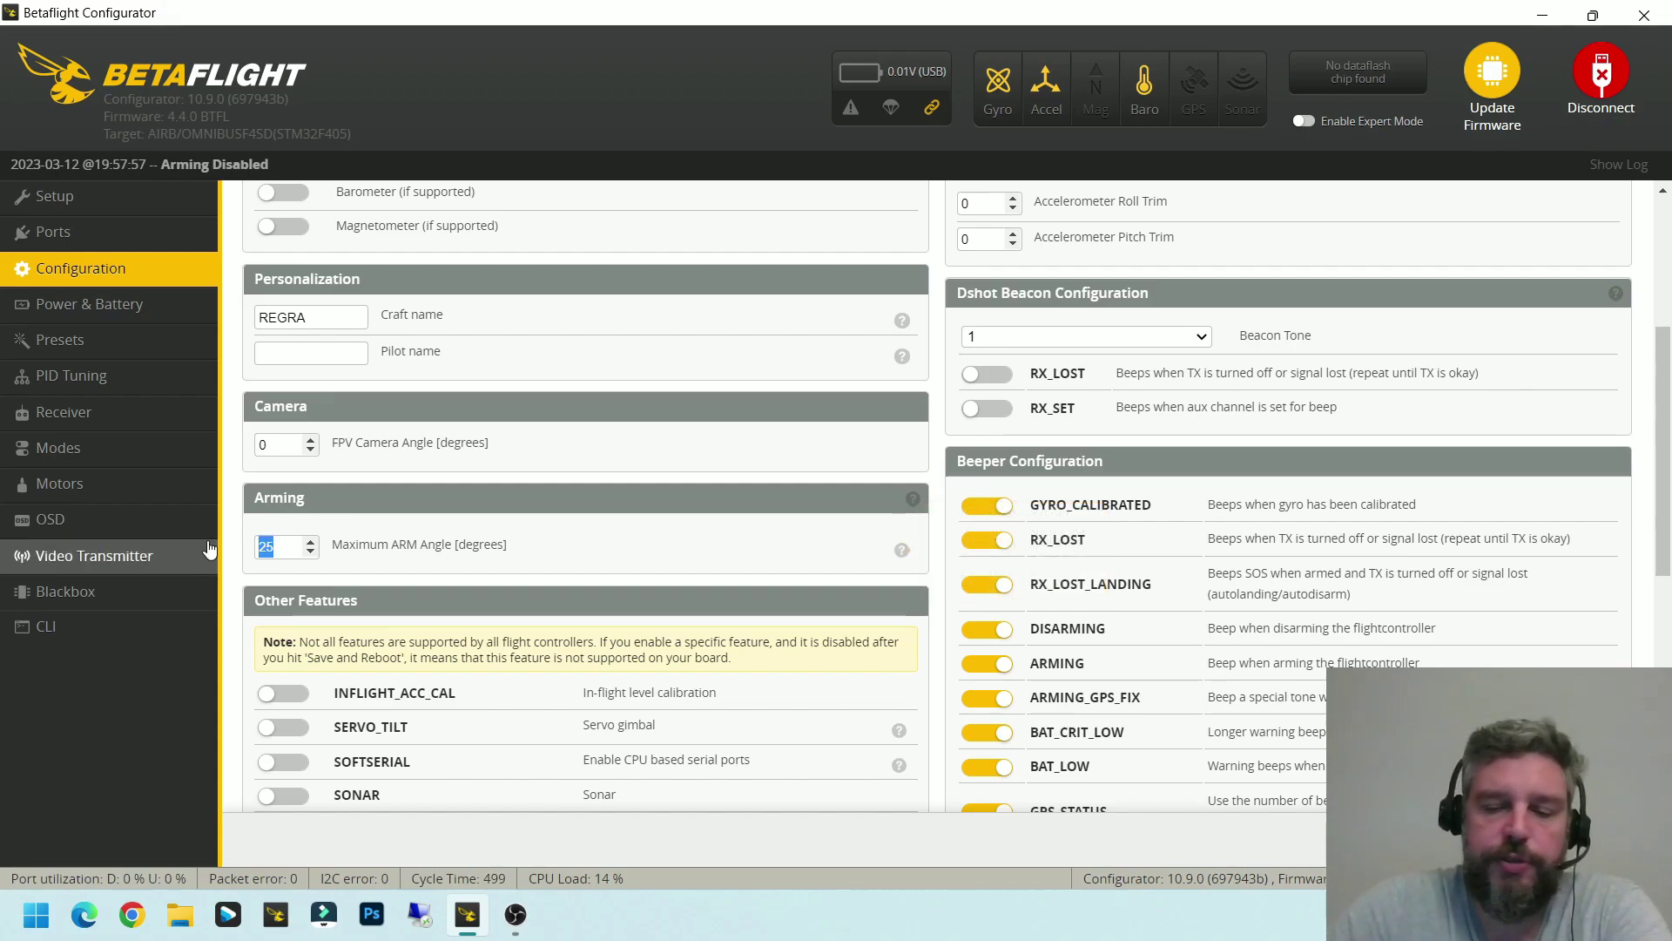
type("180")
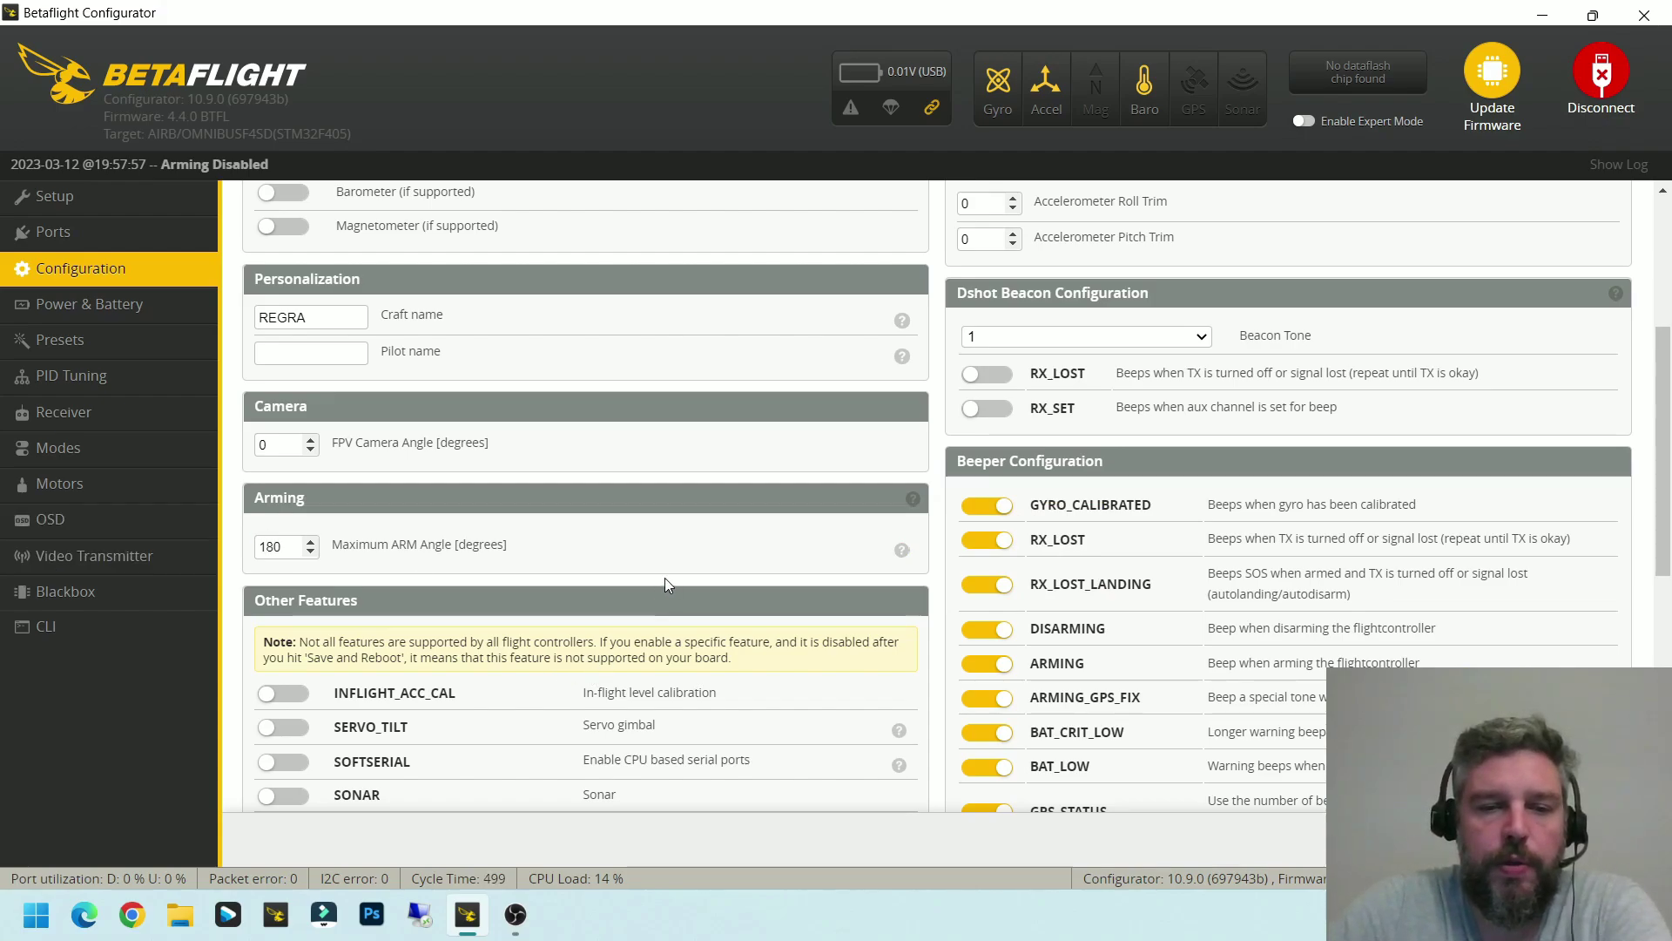
Disable permanent AIRMODE among the other features of the configuration
scroll(672, 578, "down", 3)
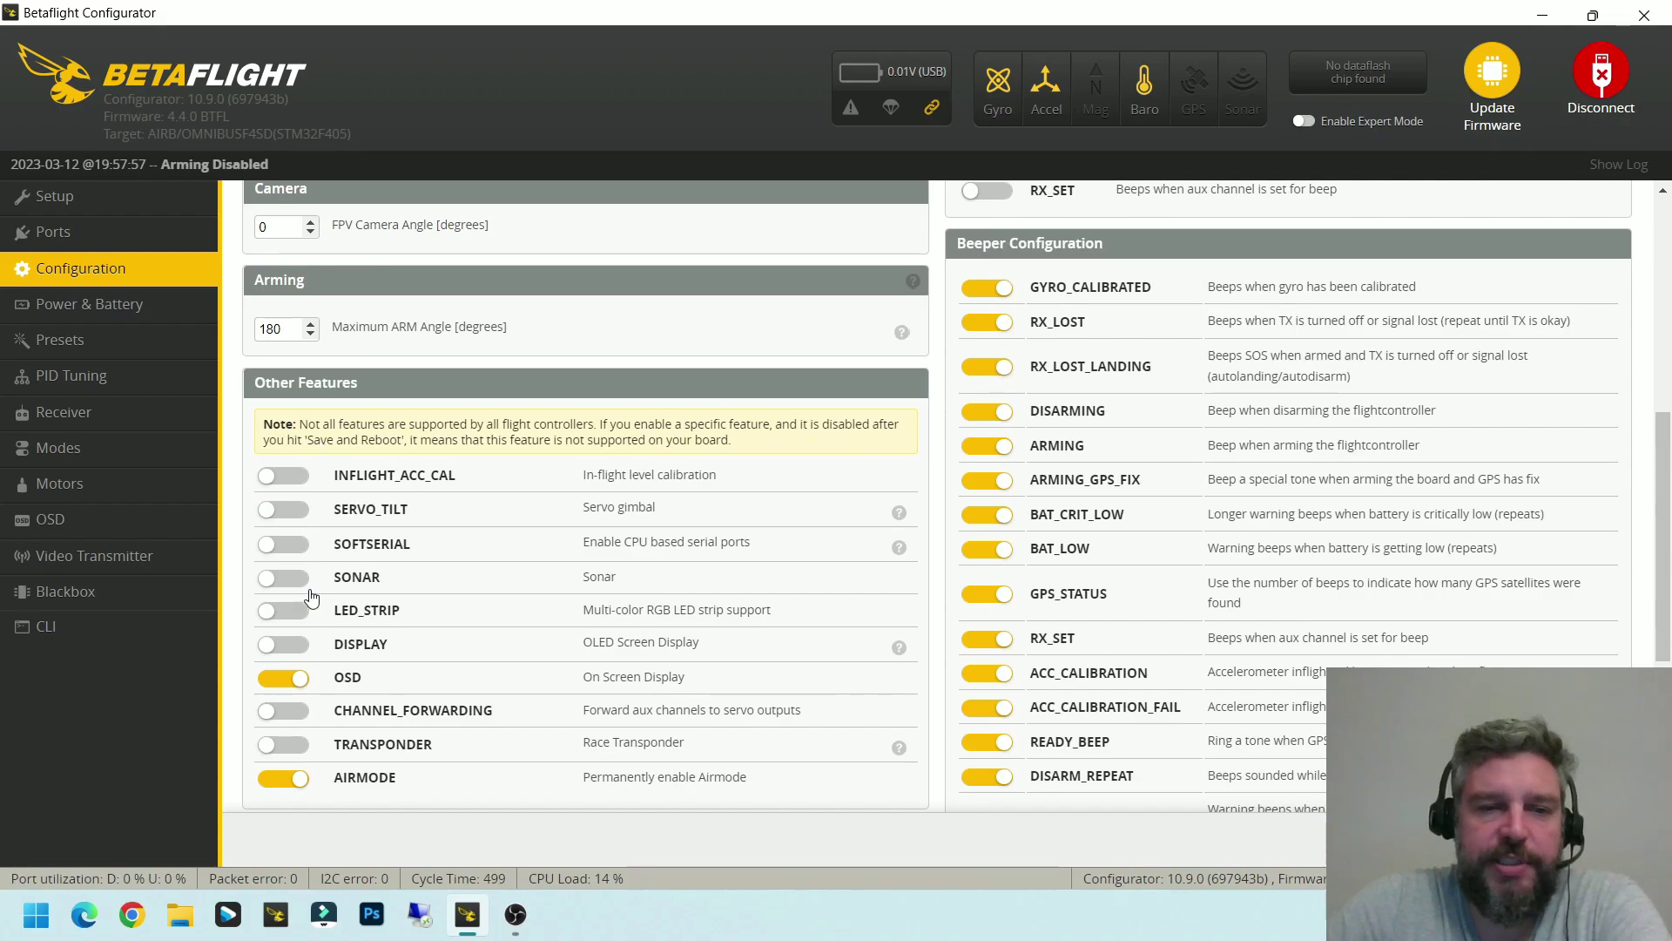
scroll(359, 543, "down", 3)
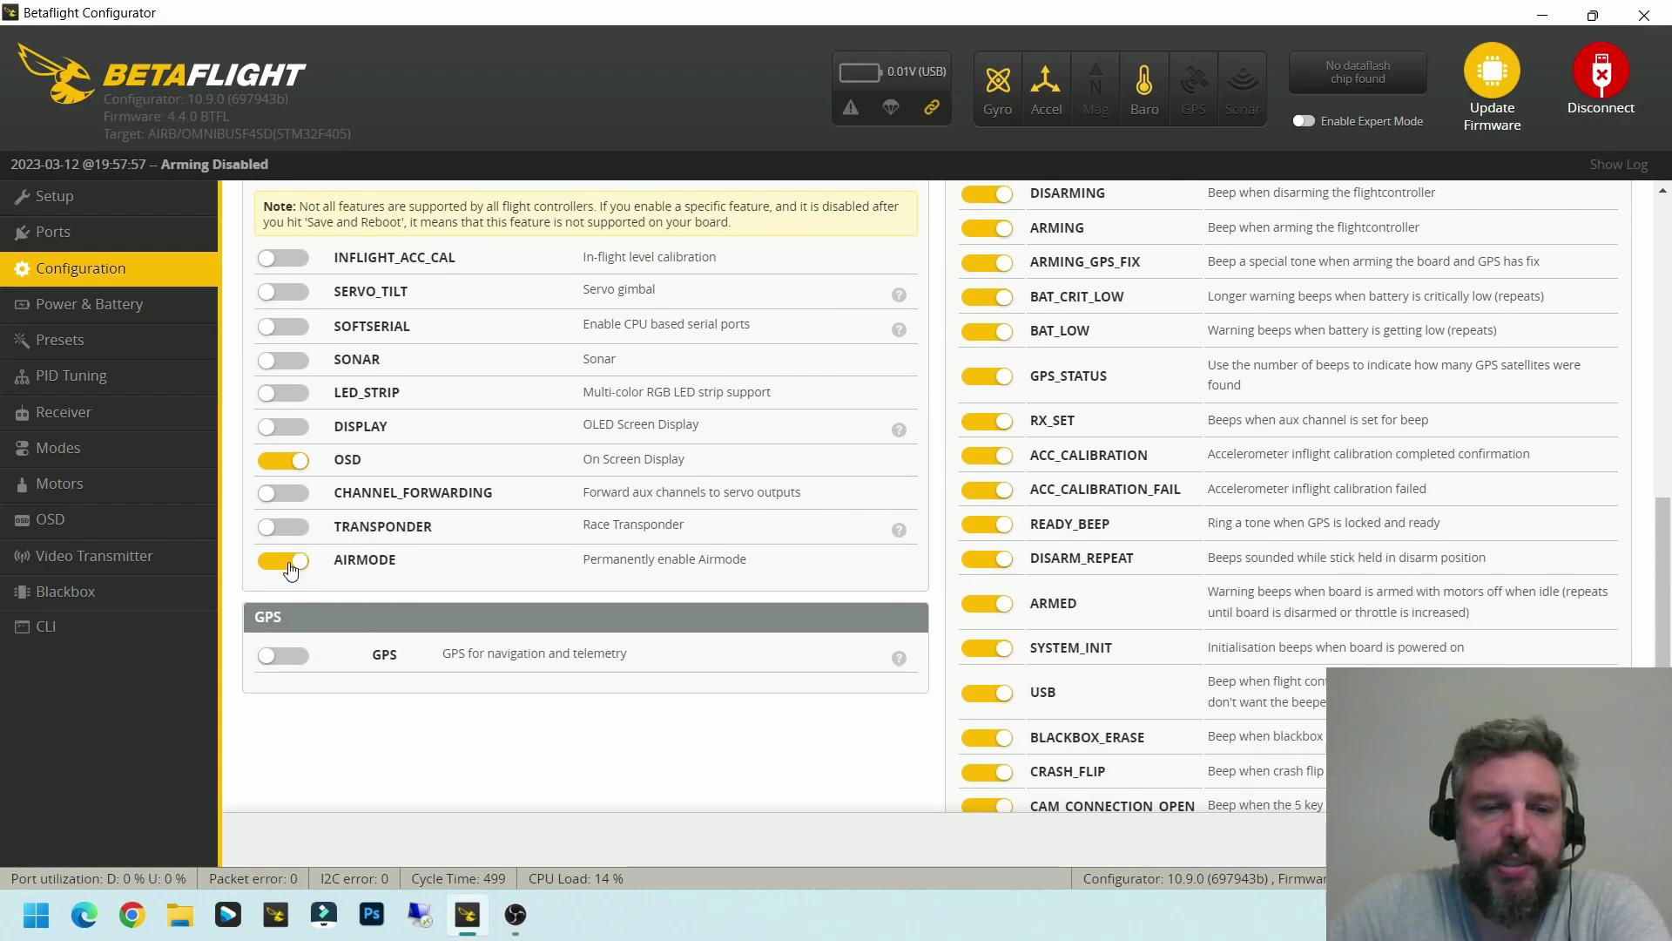
left_click(284, 559)
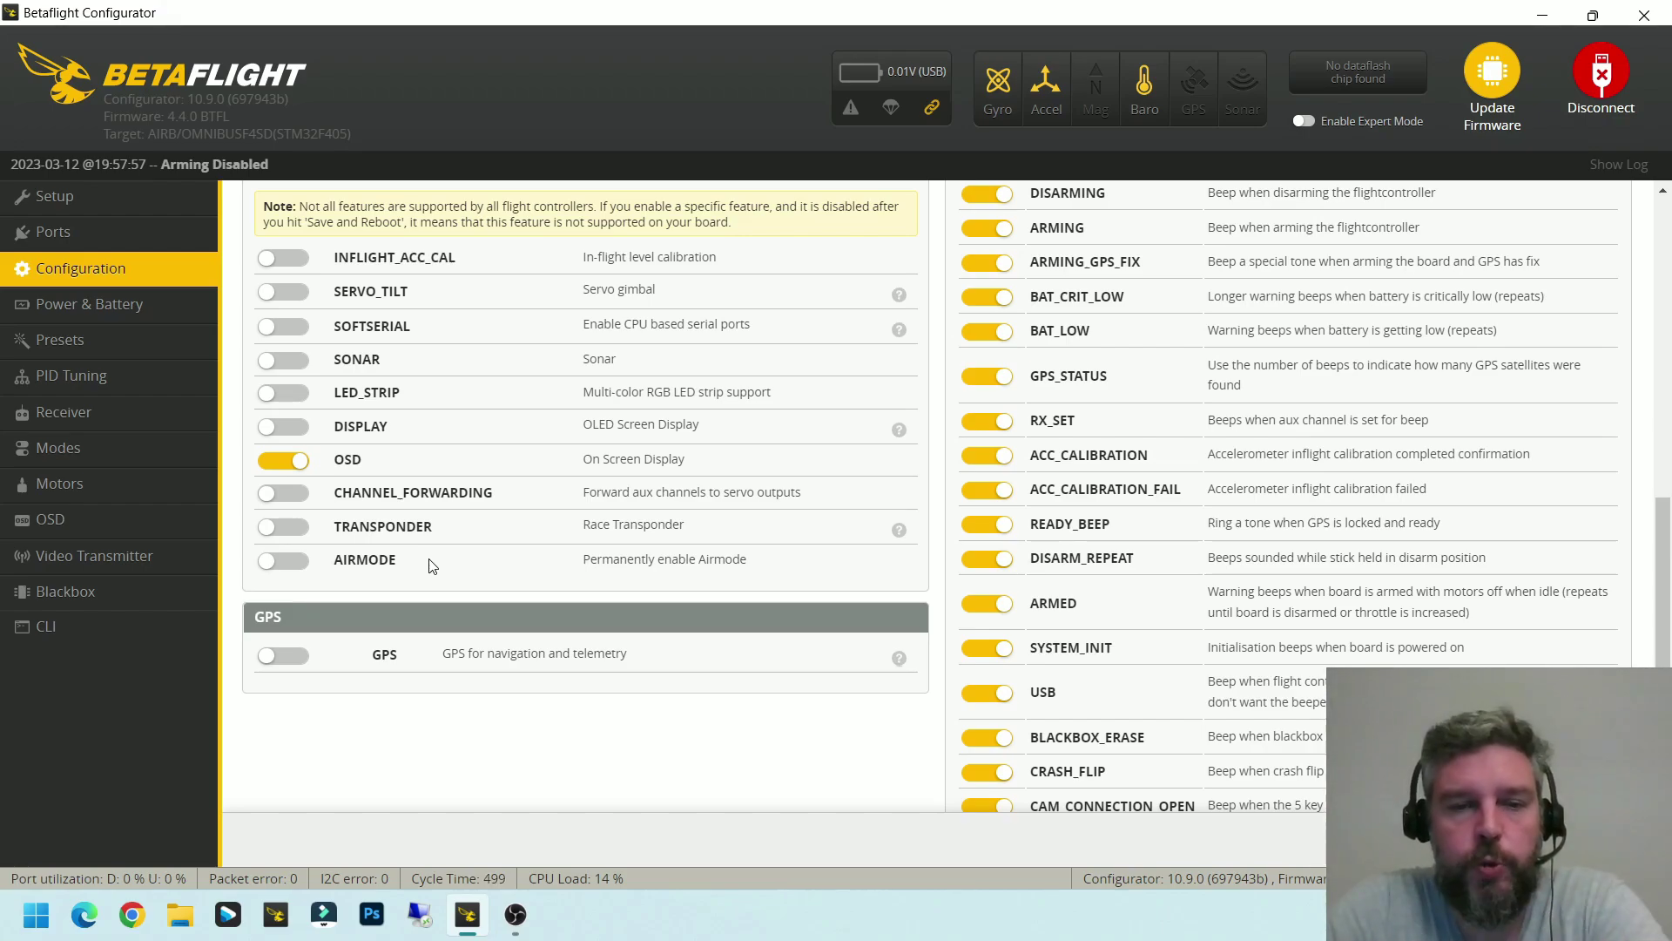
Enable the RX_LOST and RX_SET beeps in the Dshot beacon configuration
scroll(1022, 415, "up", 10)
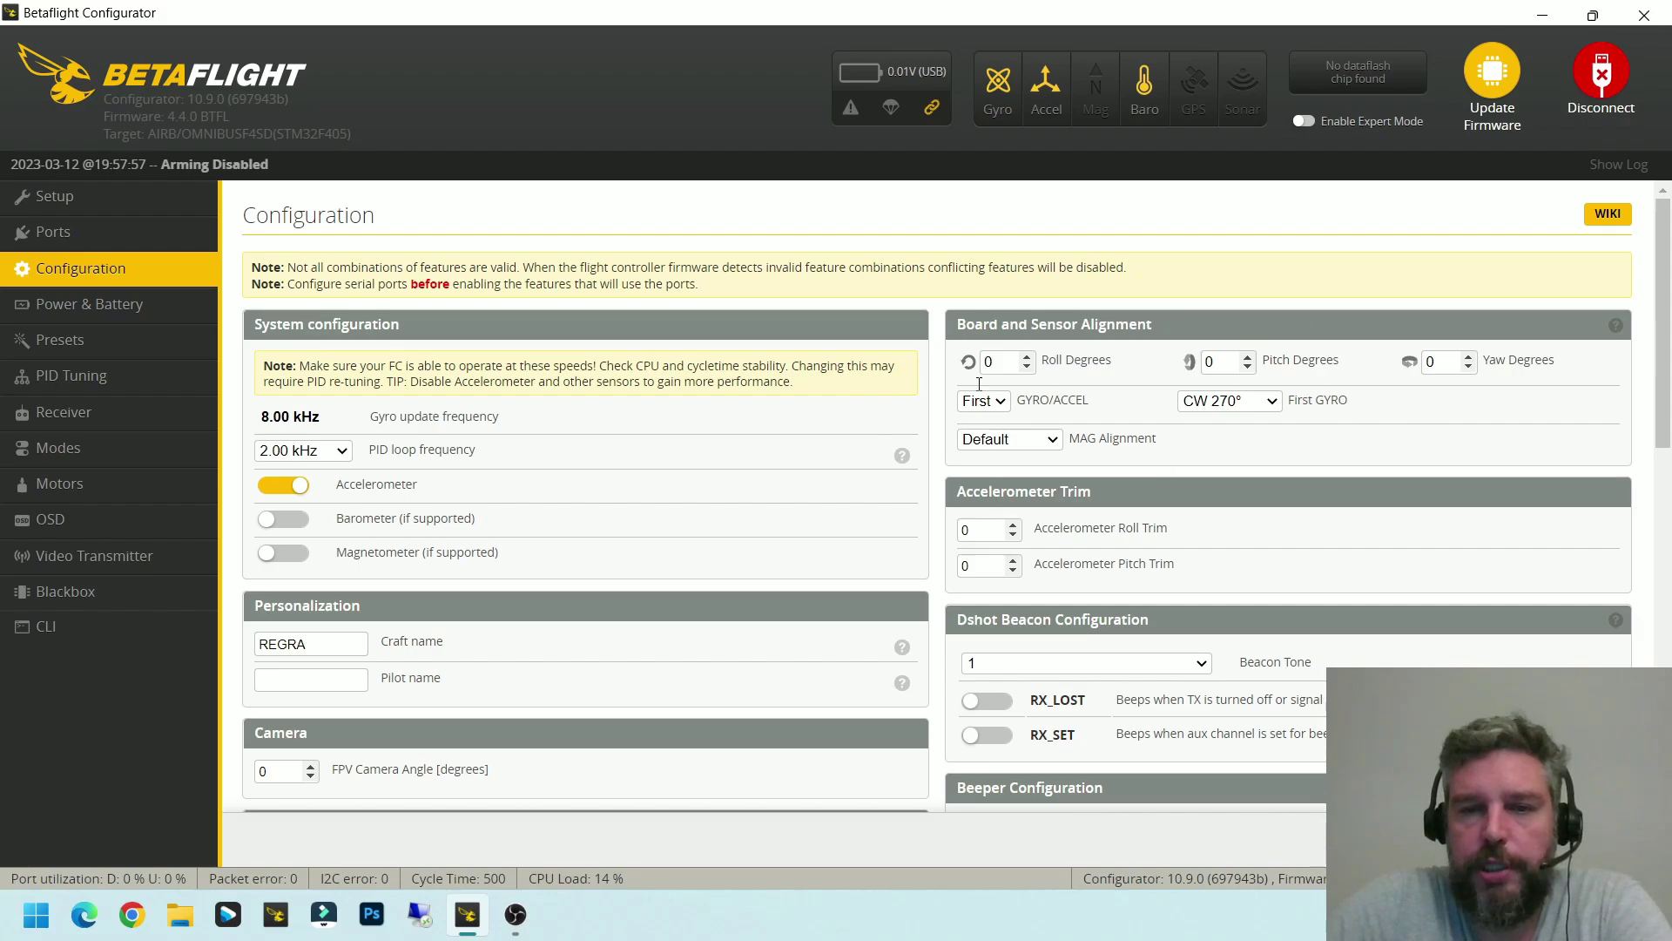
scroll(1206, 414, "down", 4)
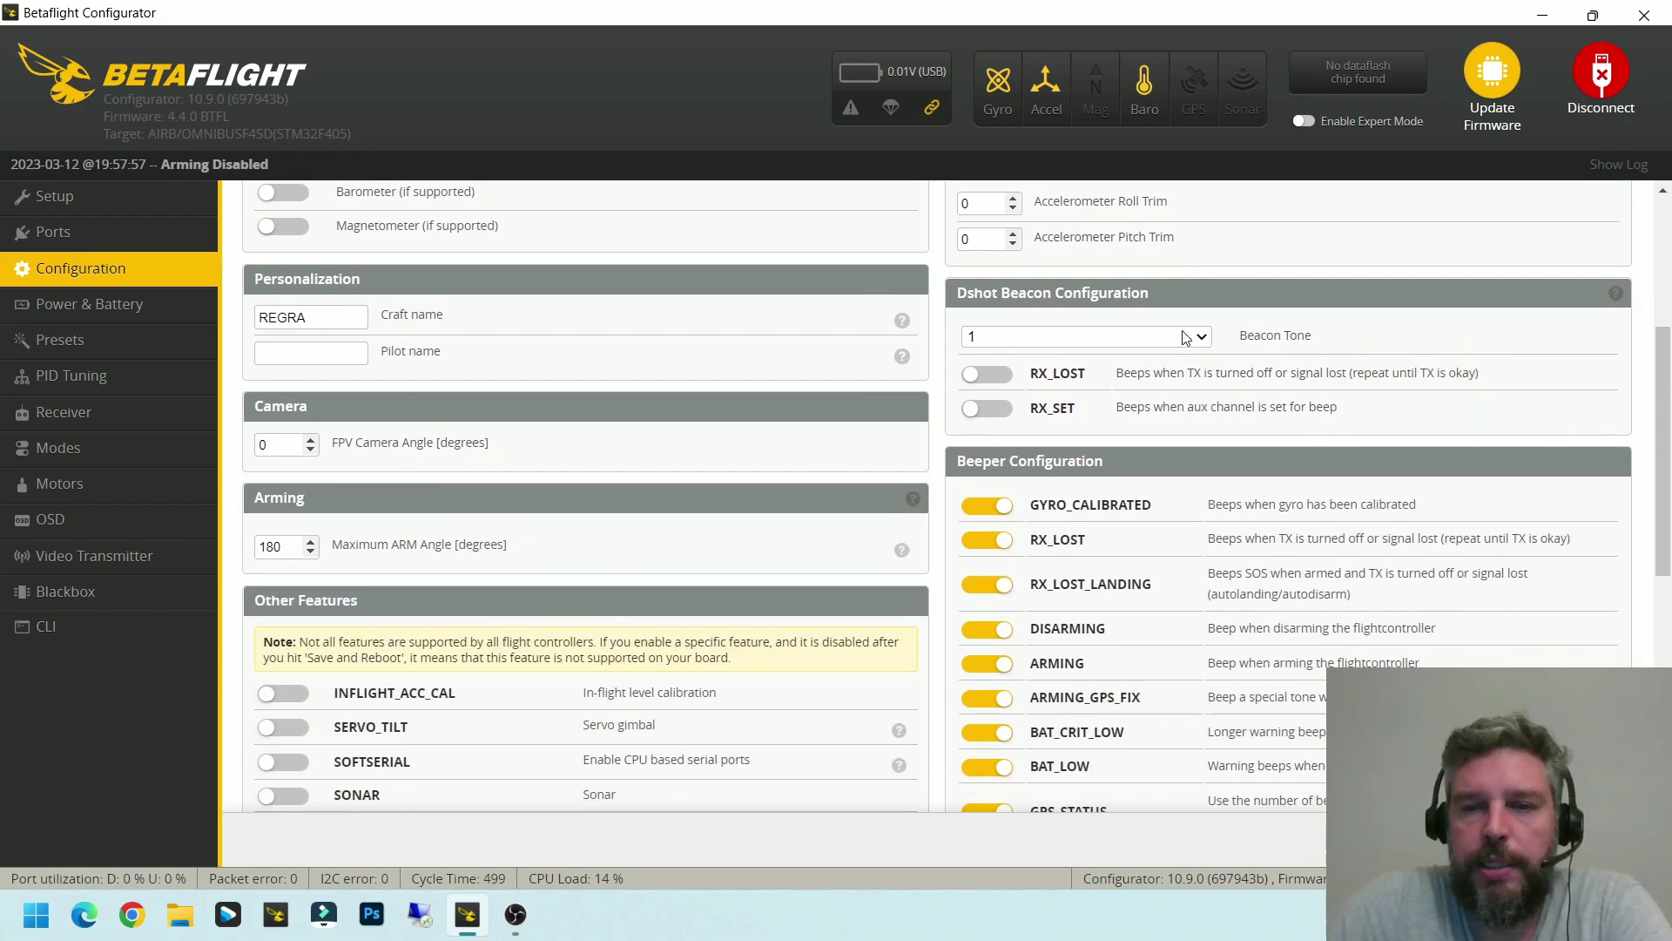
left_click(991, 373)
left_click(1002, 409)
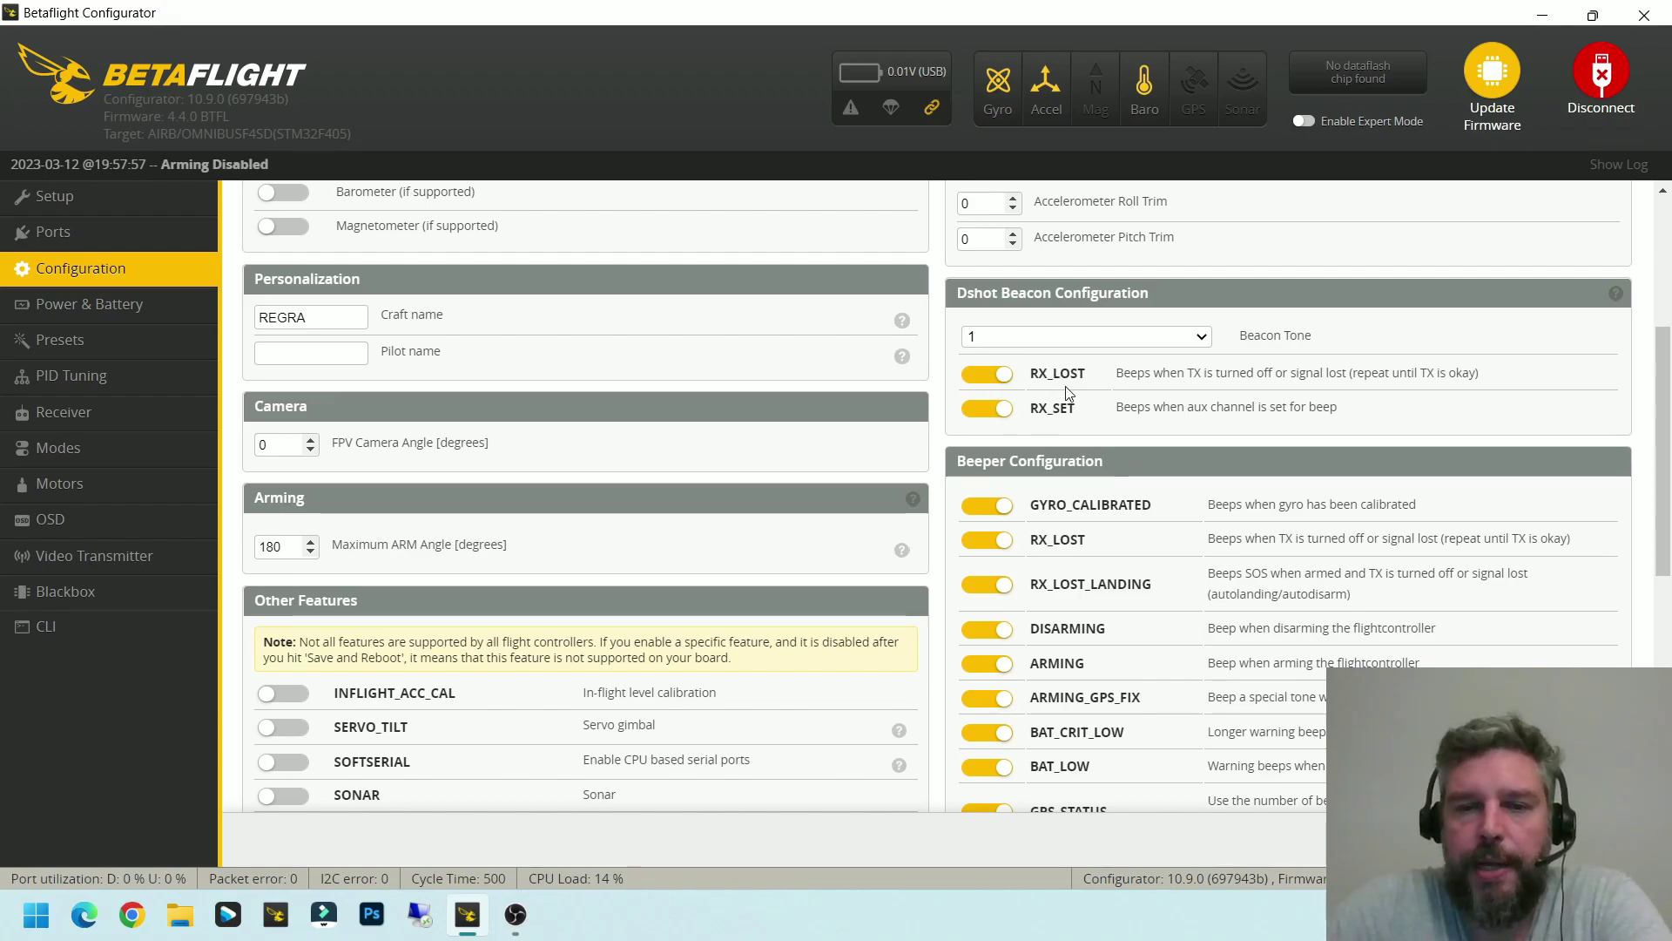
Turn off the beeper conditions from GYRO_CALIBRATED through ACC_CALIBRATION, leaving RX_LOST enabled
scroll(1149, 426, "down", 2)
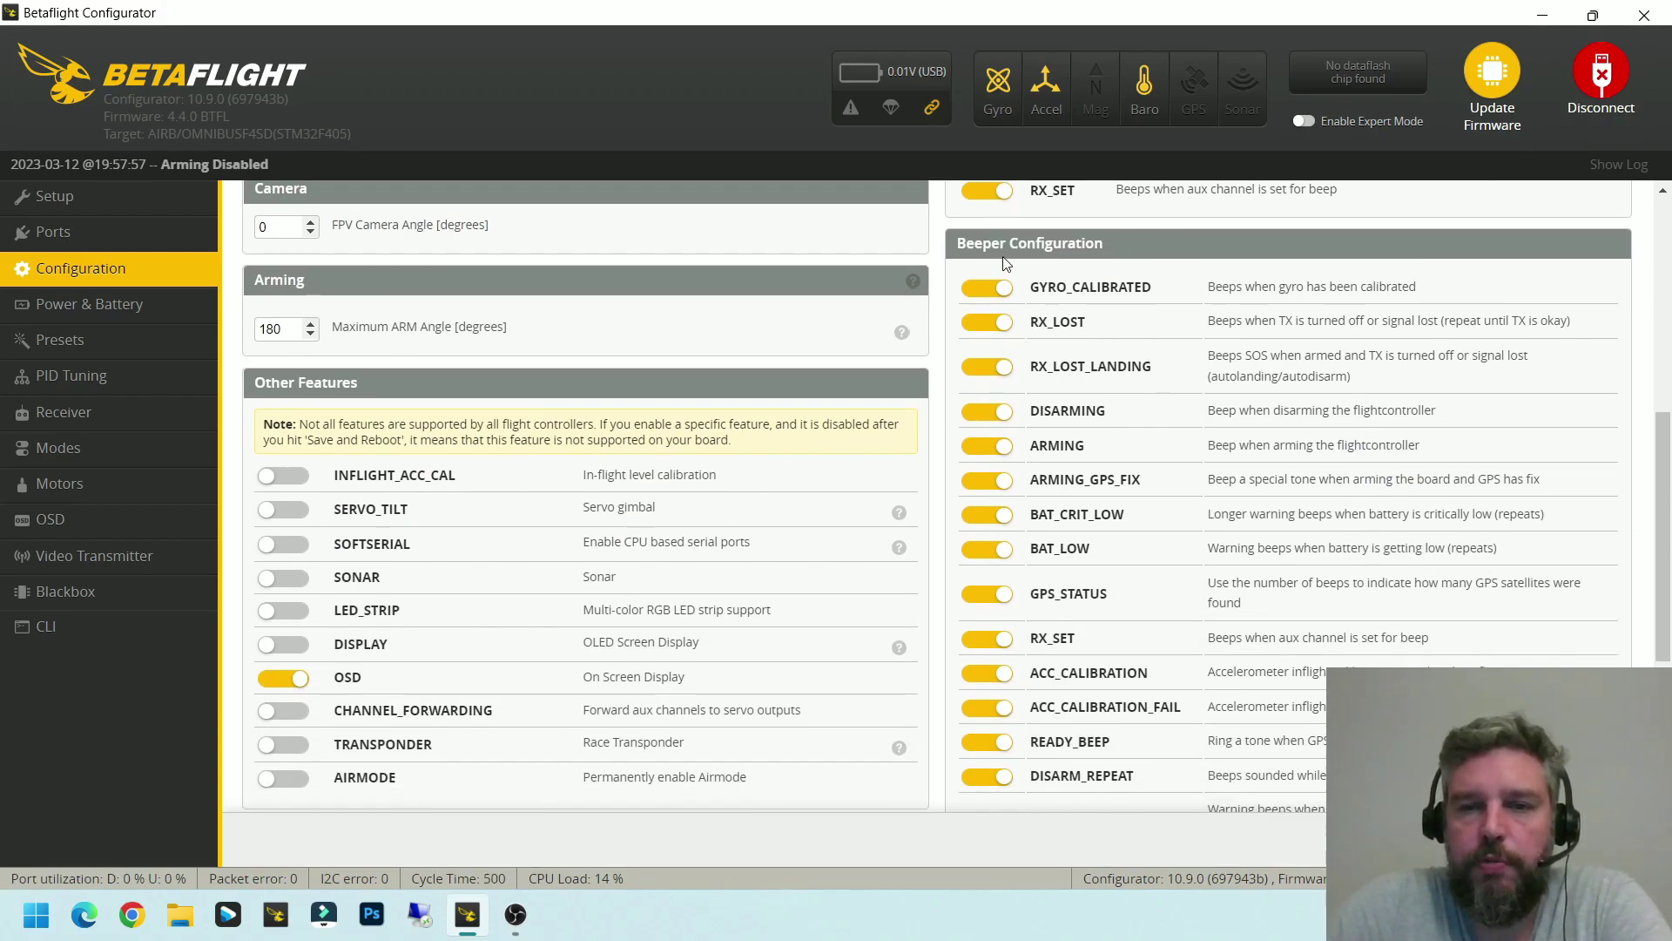
left_click(977, 289)
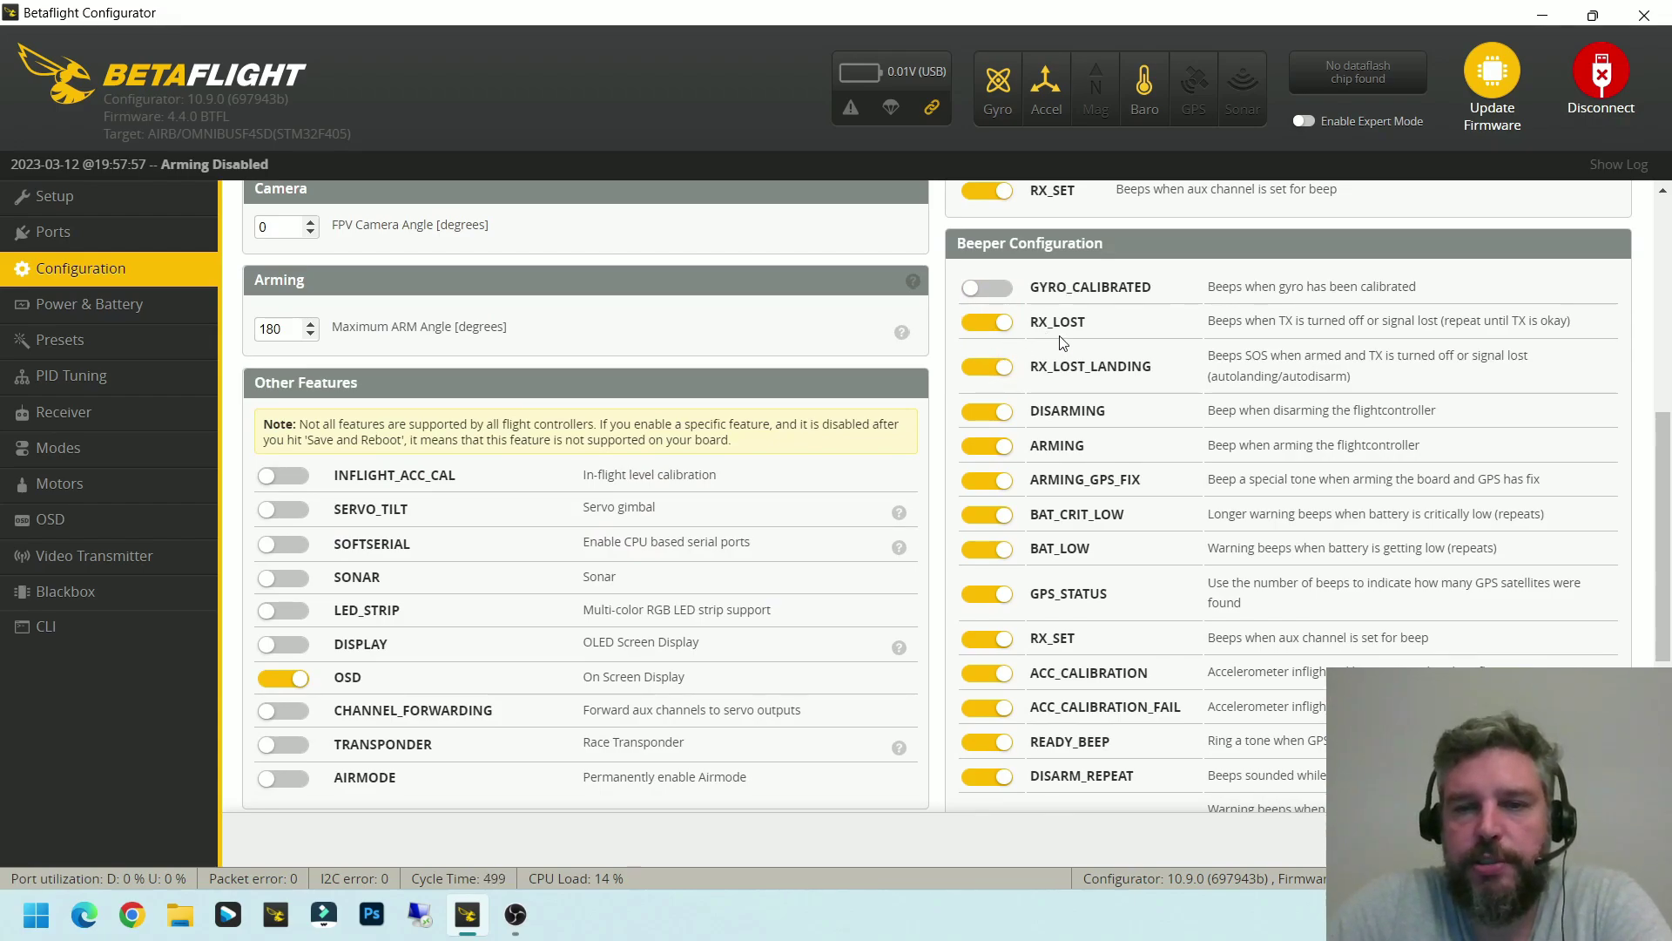
left_click(971, 370)
left_click(974, 412)
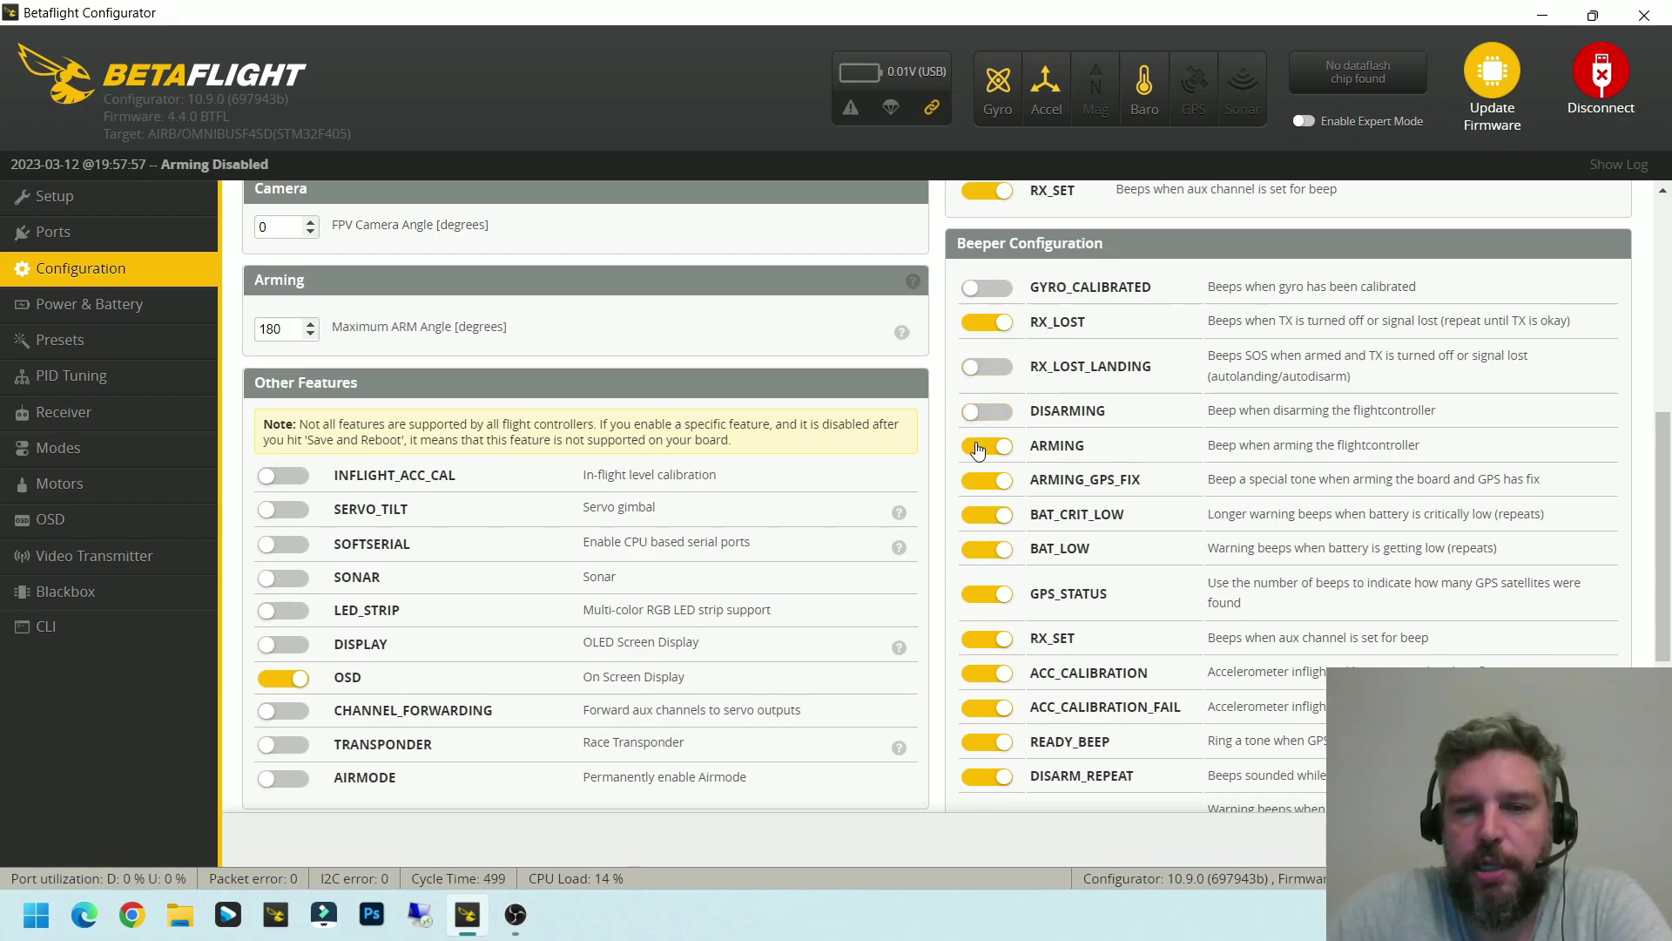
left_click(975, 446)
left_click(977, 482)
left_click(976, 516)
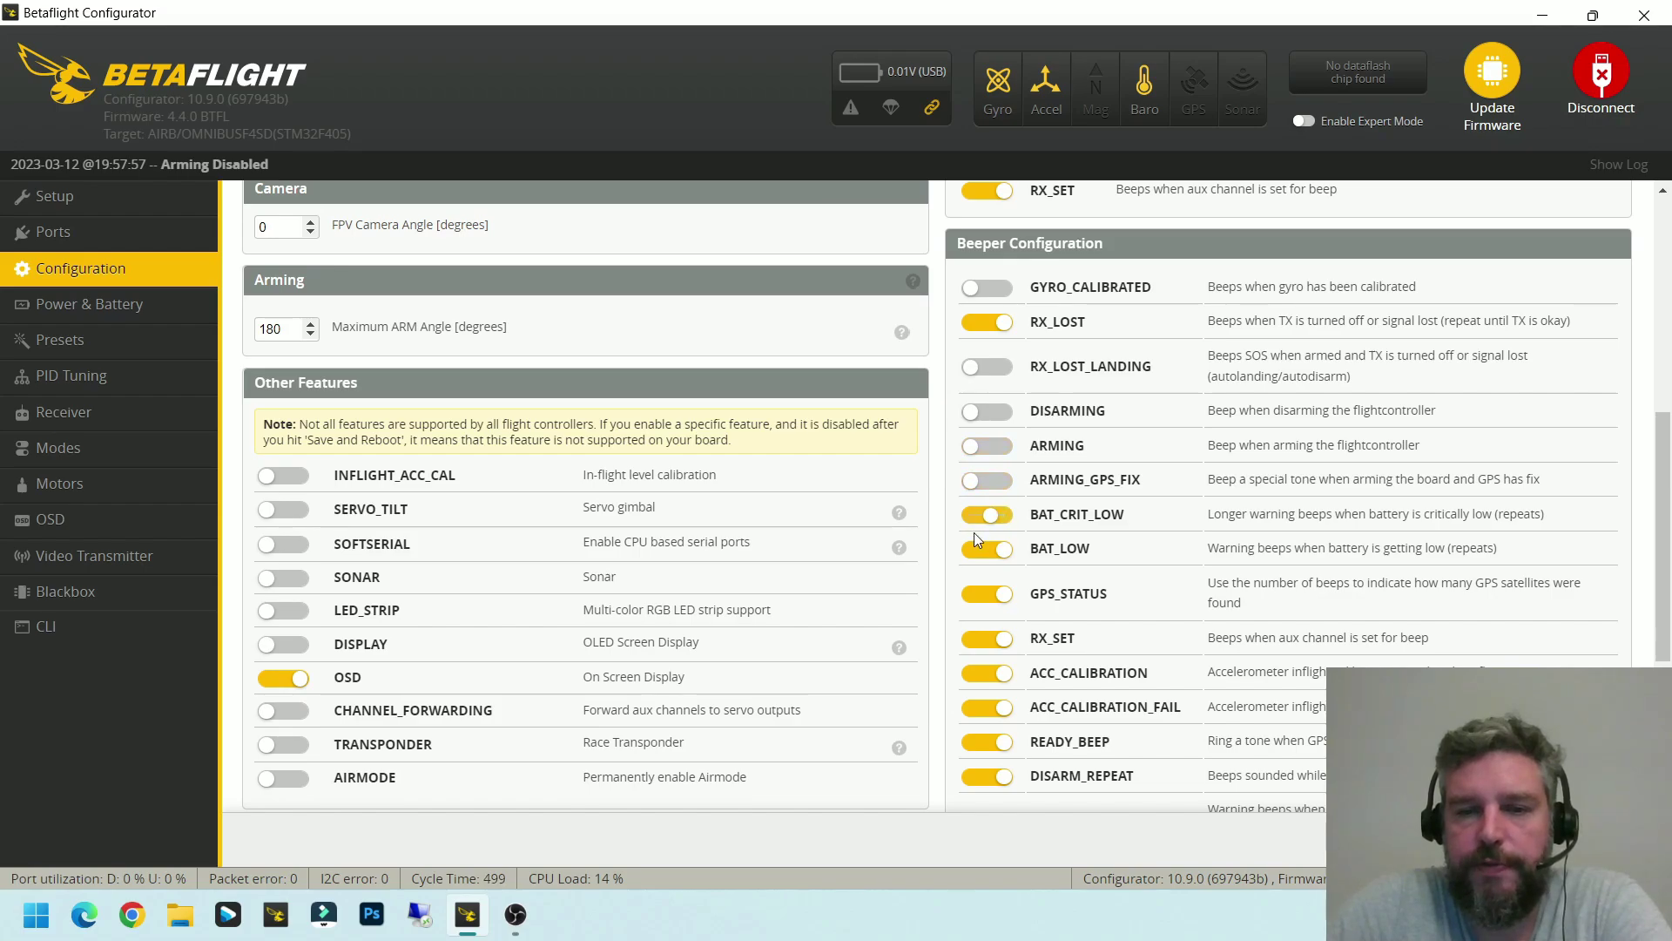
left_click(975, 549)
left_click(975, 595)
left_click(975, 641)
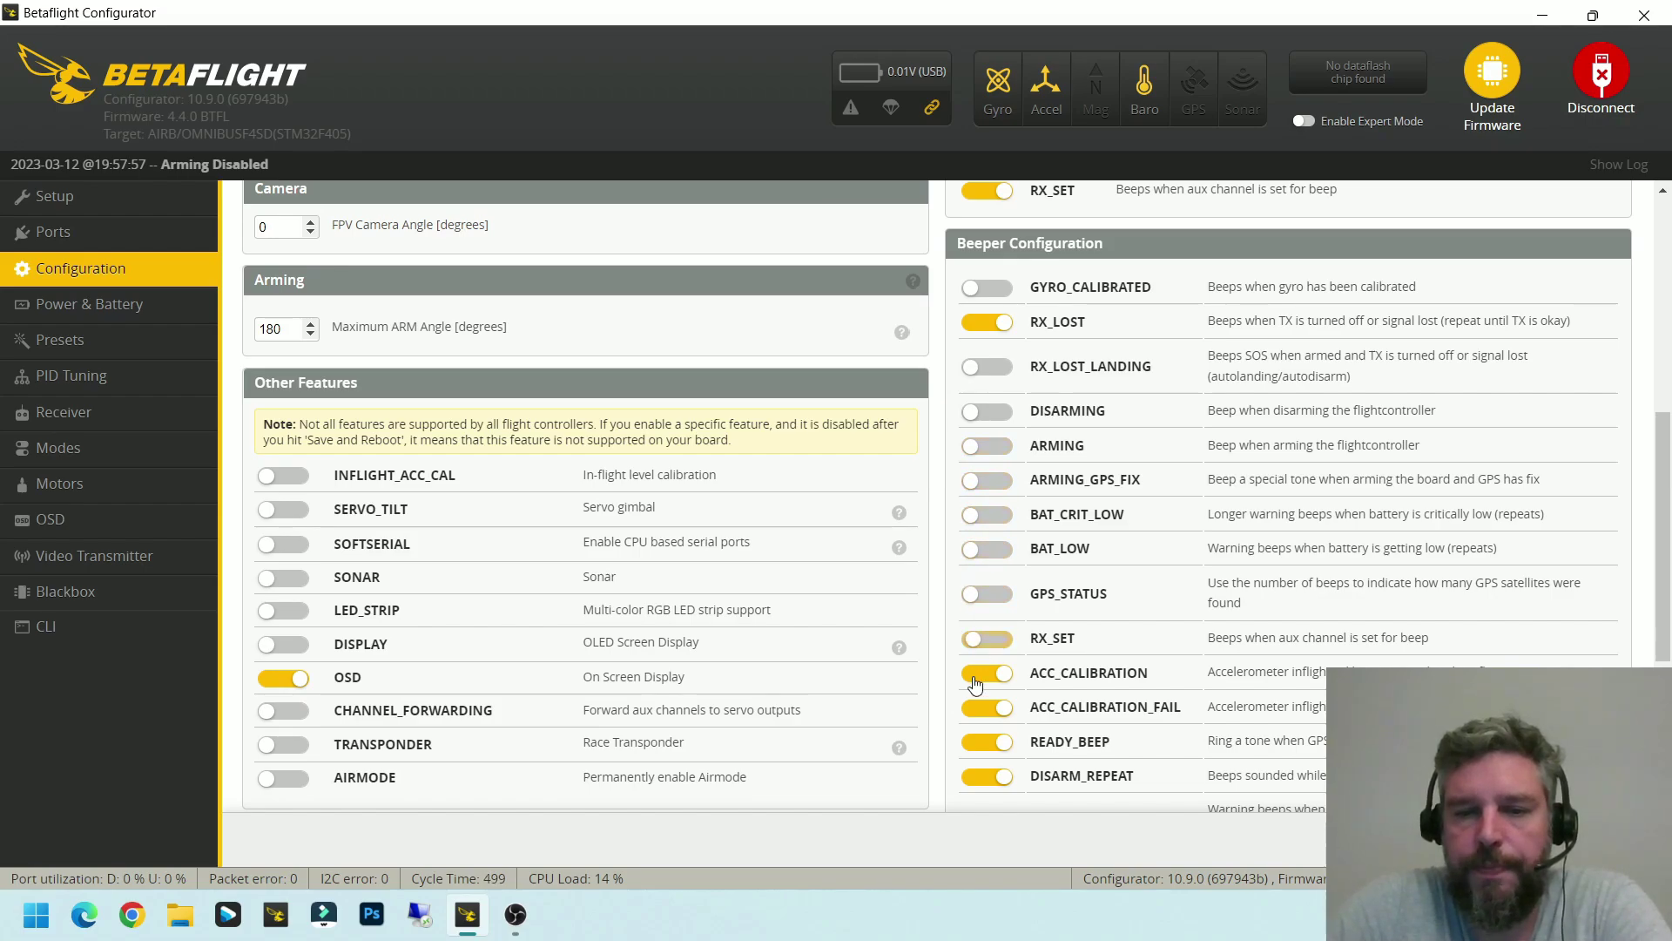
left_click(977, 675)
Turn off the remaining beeper conditions from ACC_CALIBRATION_FAIL through RC_SMOOTHING_INIT_FAIL, and save the configuration with a reboot
scroll(1004, 690, "down", 1)
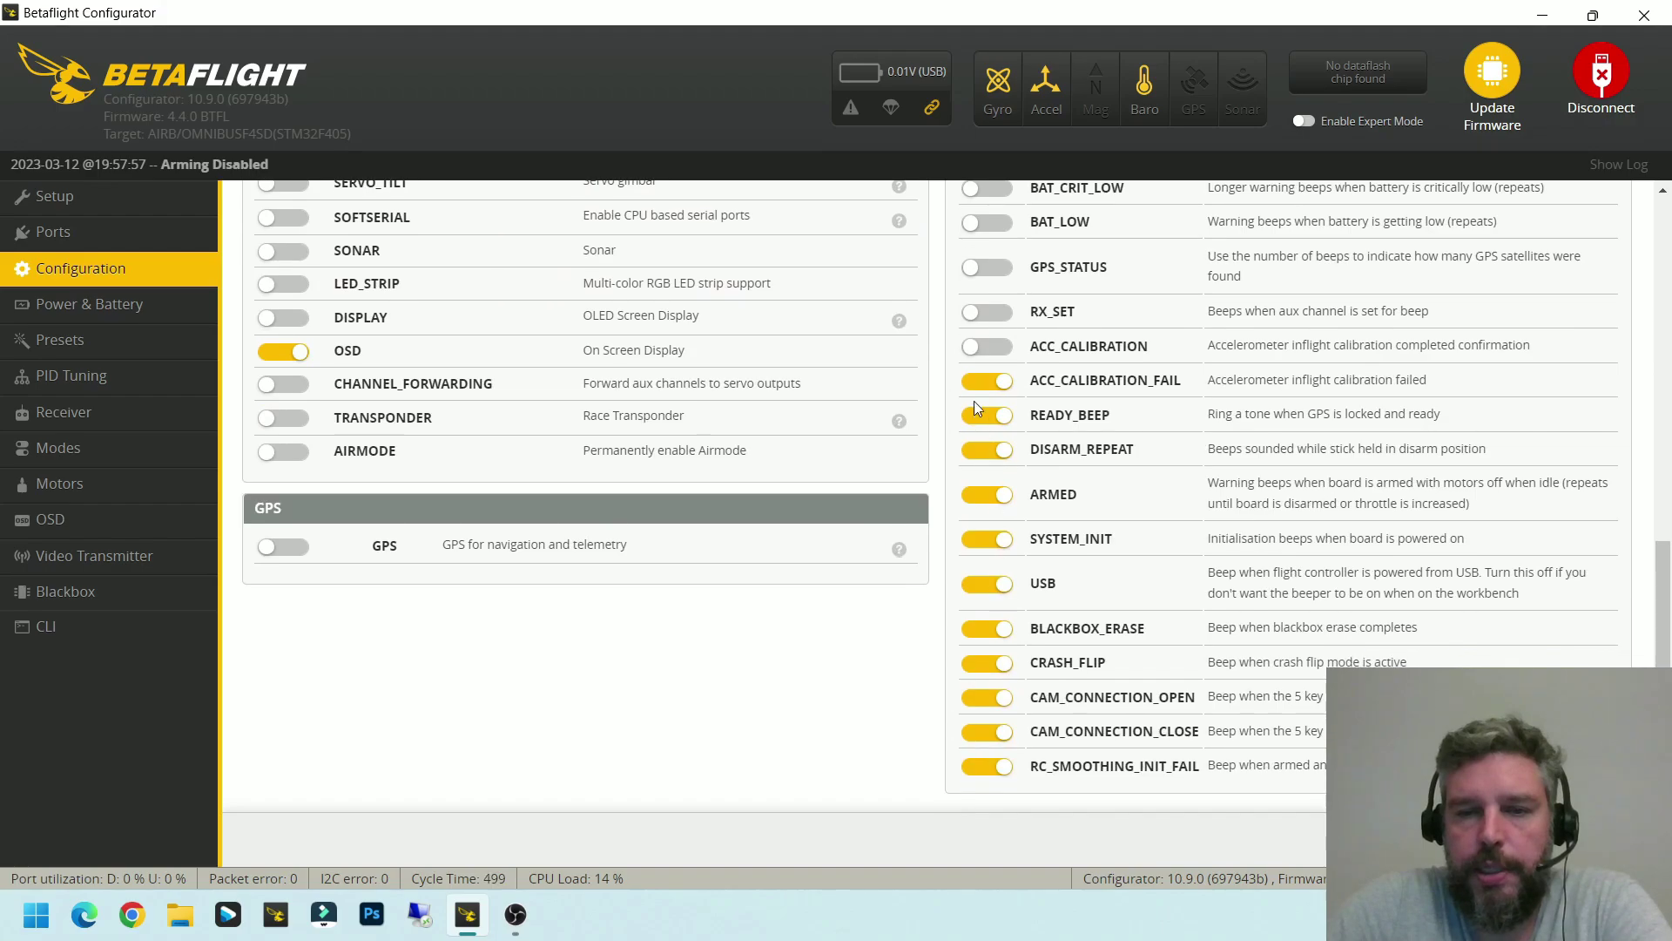
left_click(987, 450)
left_click(968, 494)
left_click(975, 545)
left_click(982, 586)
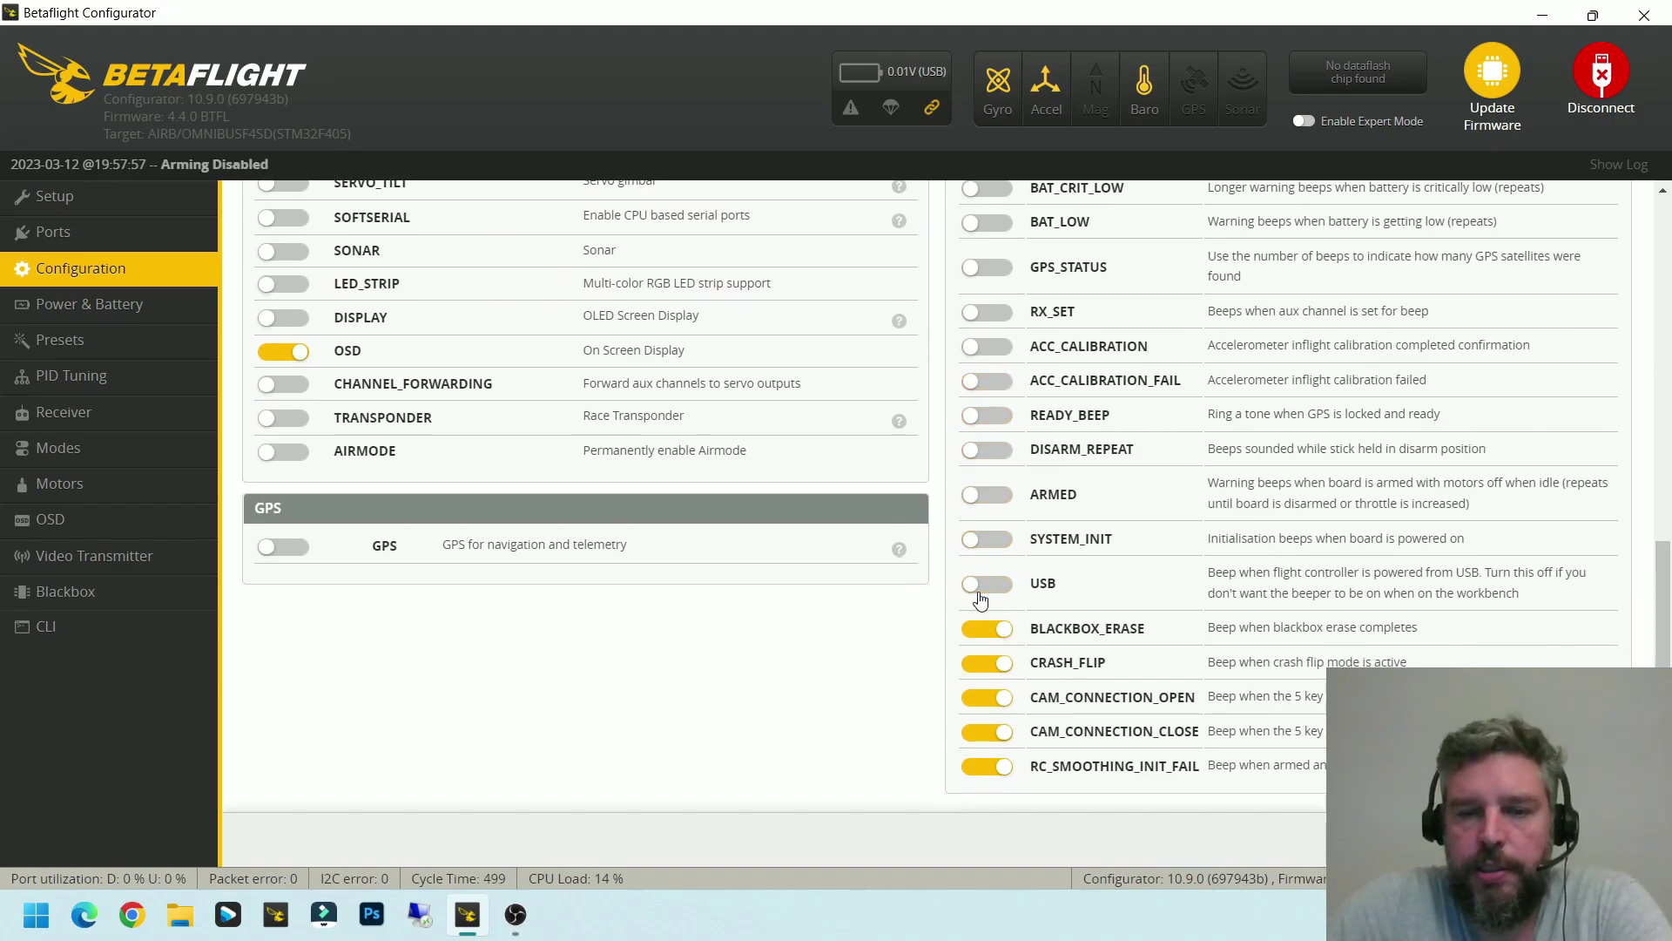
left_click(979, 630)
left_click(981, 668)
left_click(982, 738)
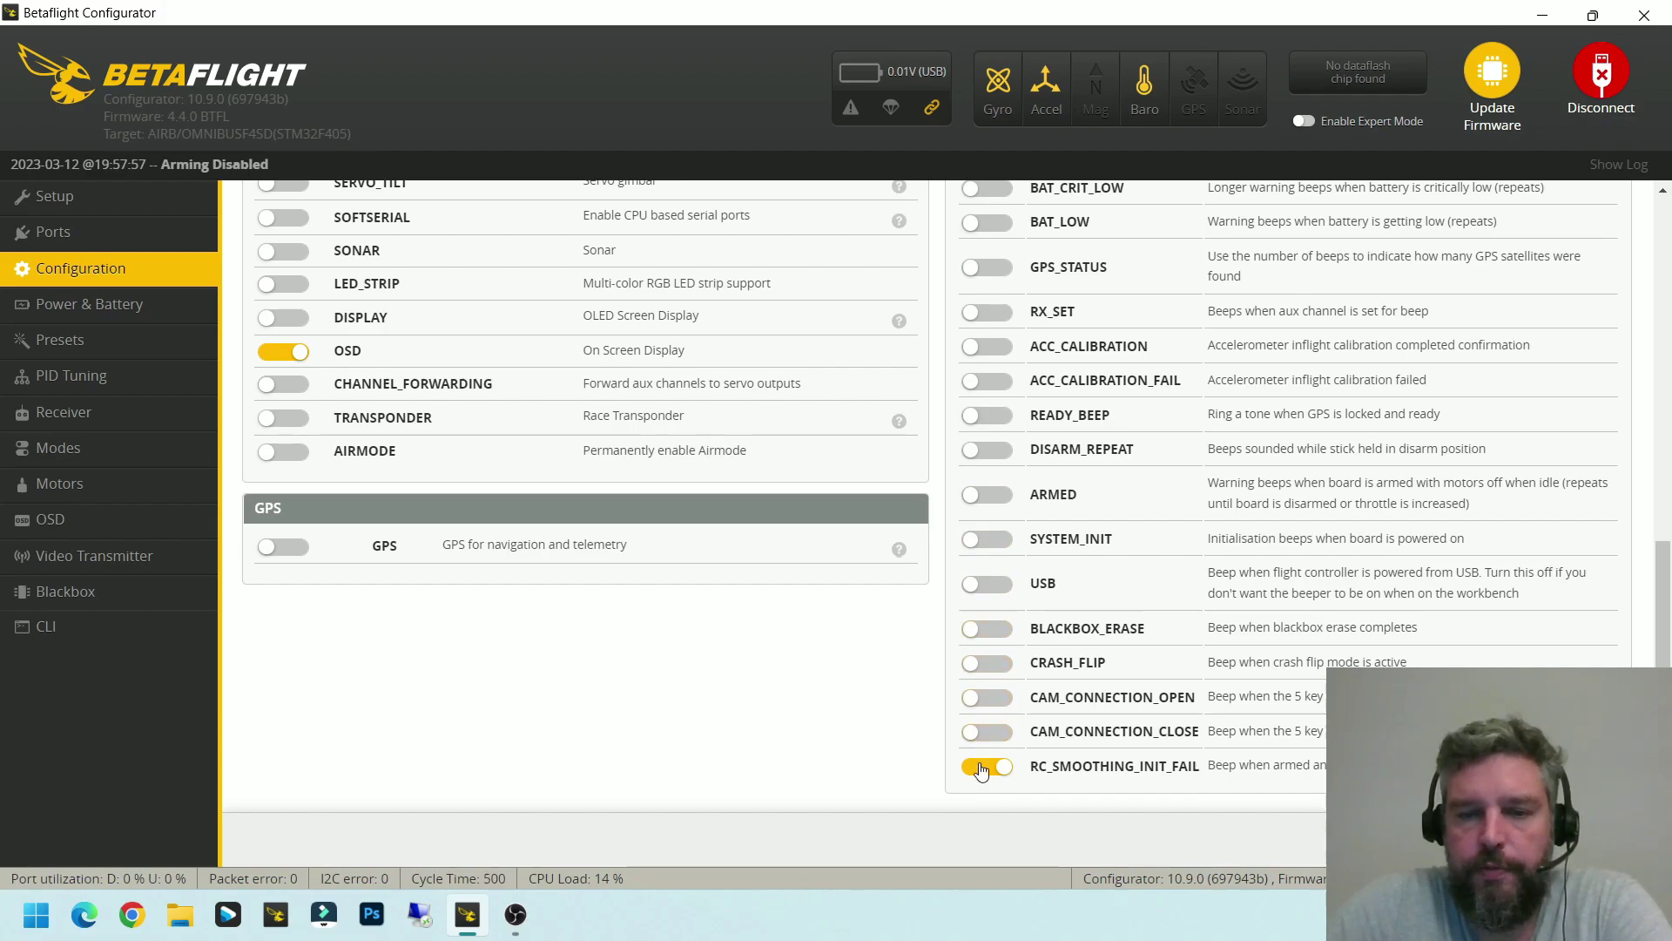
left_click(981, 770)
scroll(1011, 540, "up", 5)
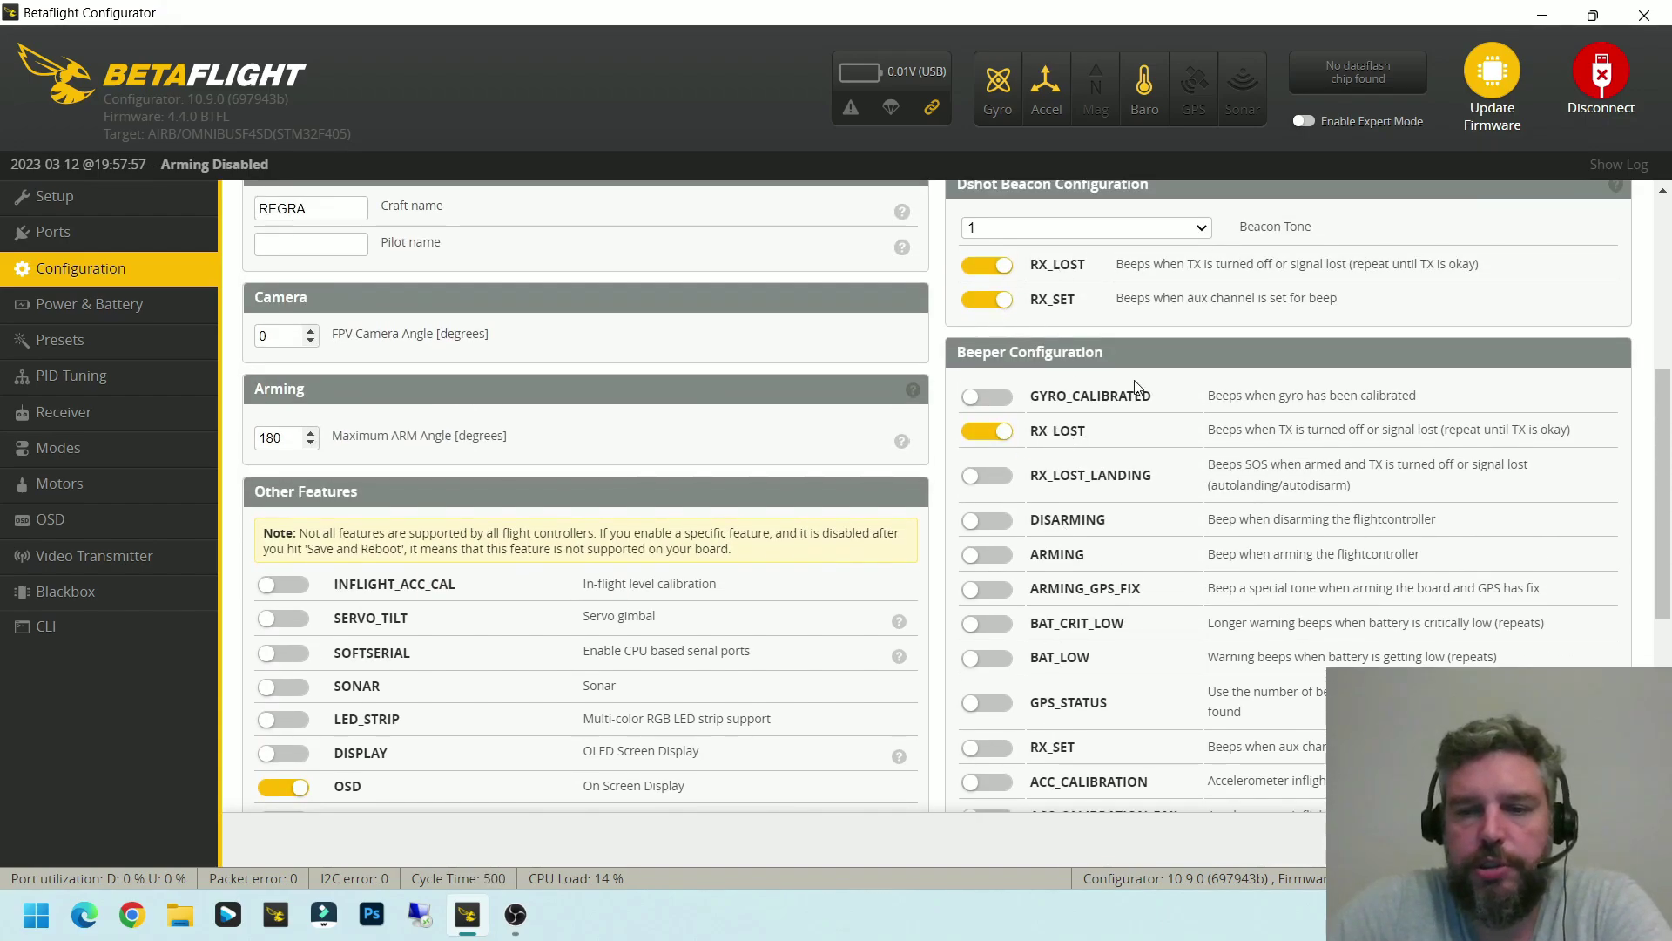
scroll(1211, 457, "down", 5)
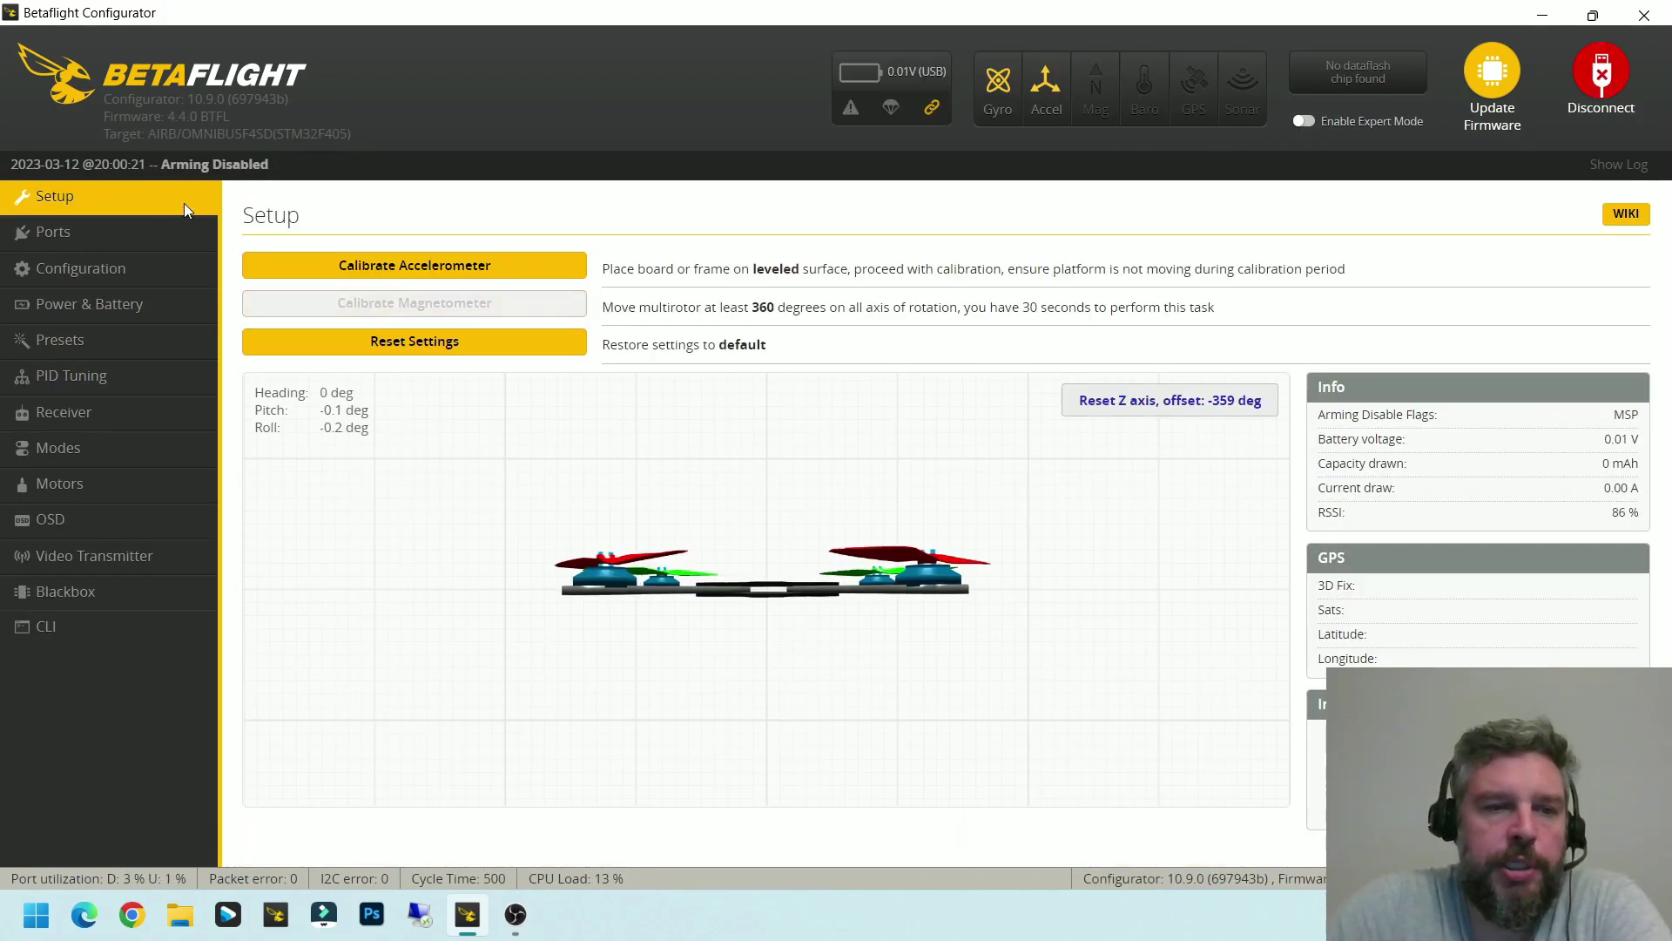
Check the saved configuration and the power and battery settings, and open the firmware presets list
left_click(92, 270)
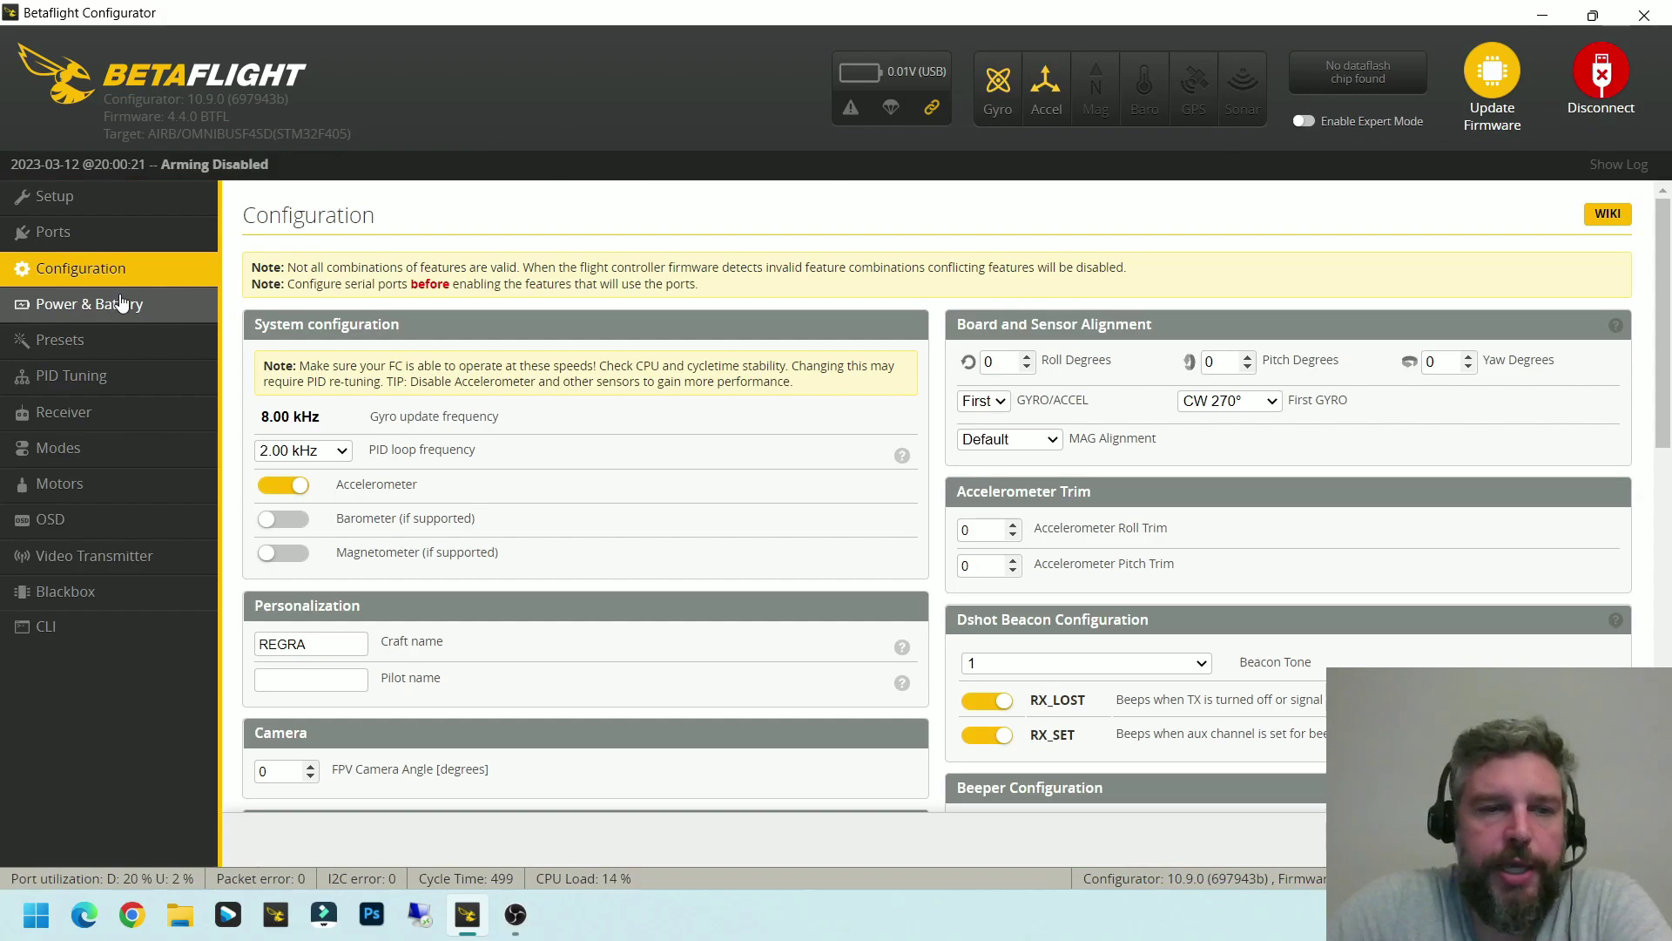
left_click(120, 303)
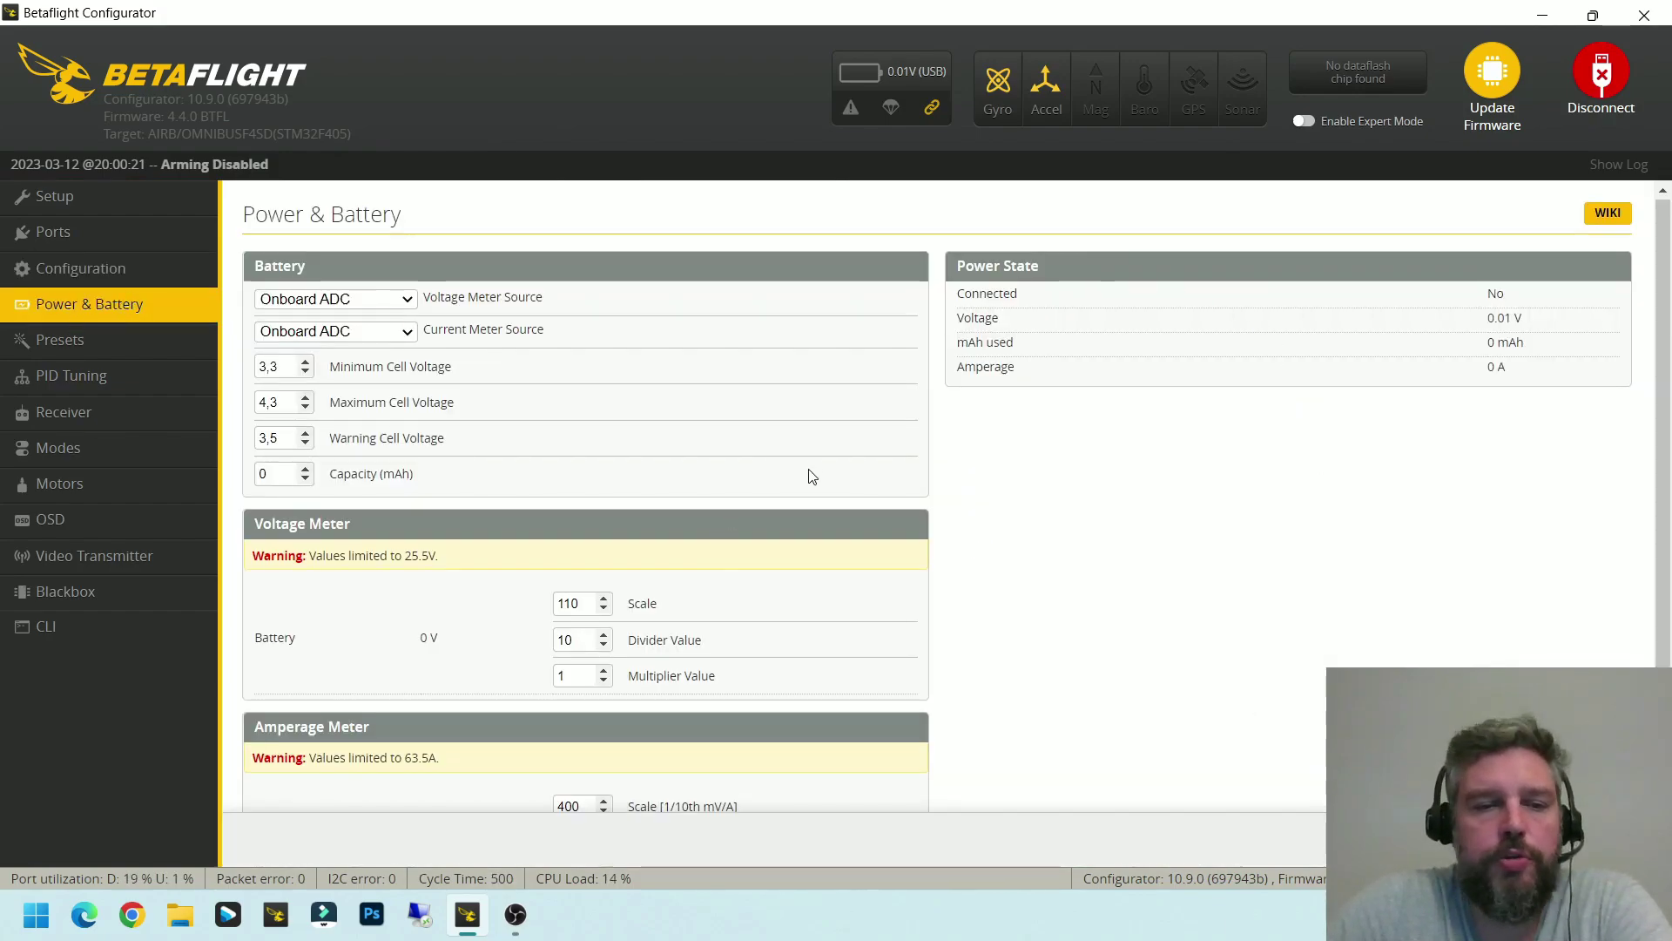
scroll(929, 449, "down", 1)
left_click(53, 339)
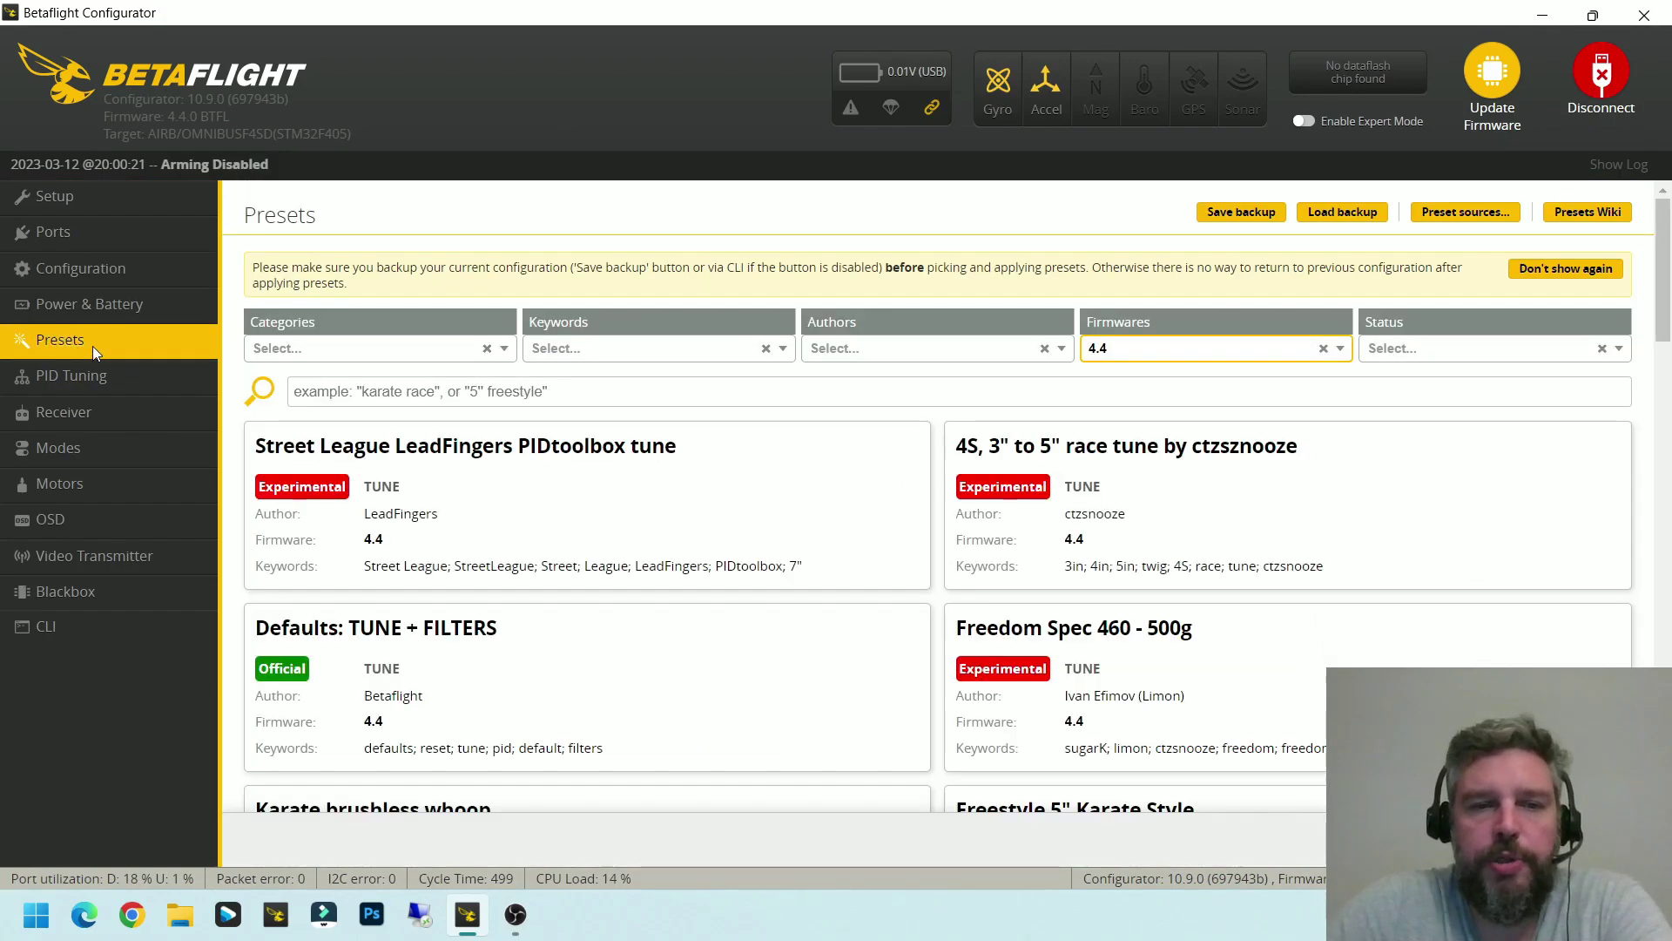
Browse the firmware 4.4 presets and check the PID profile settings
scroll(769, 447, "down", 7)
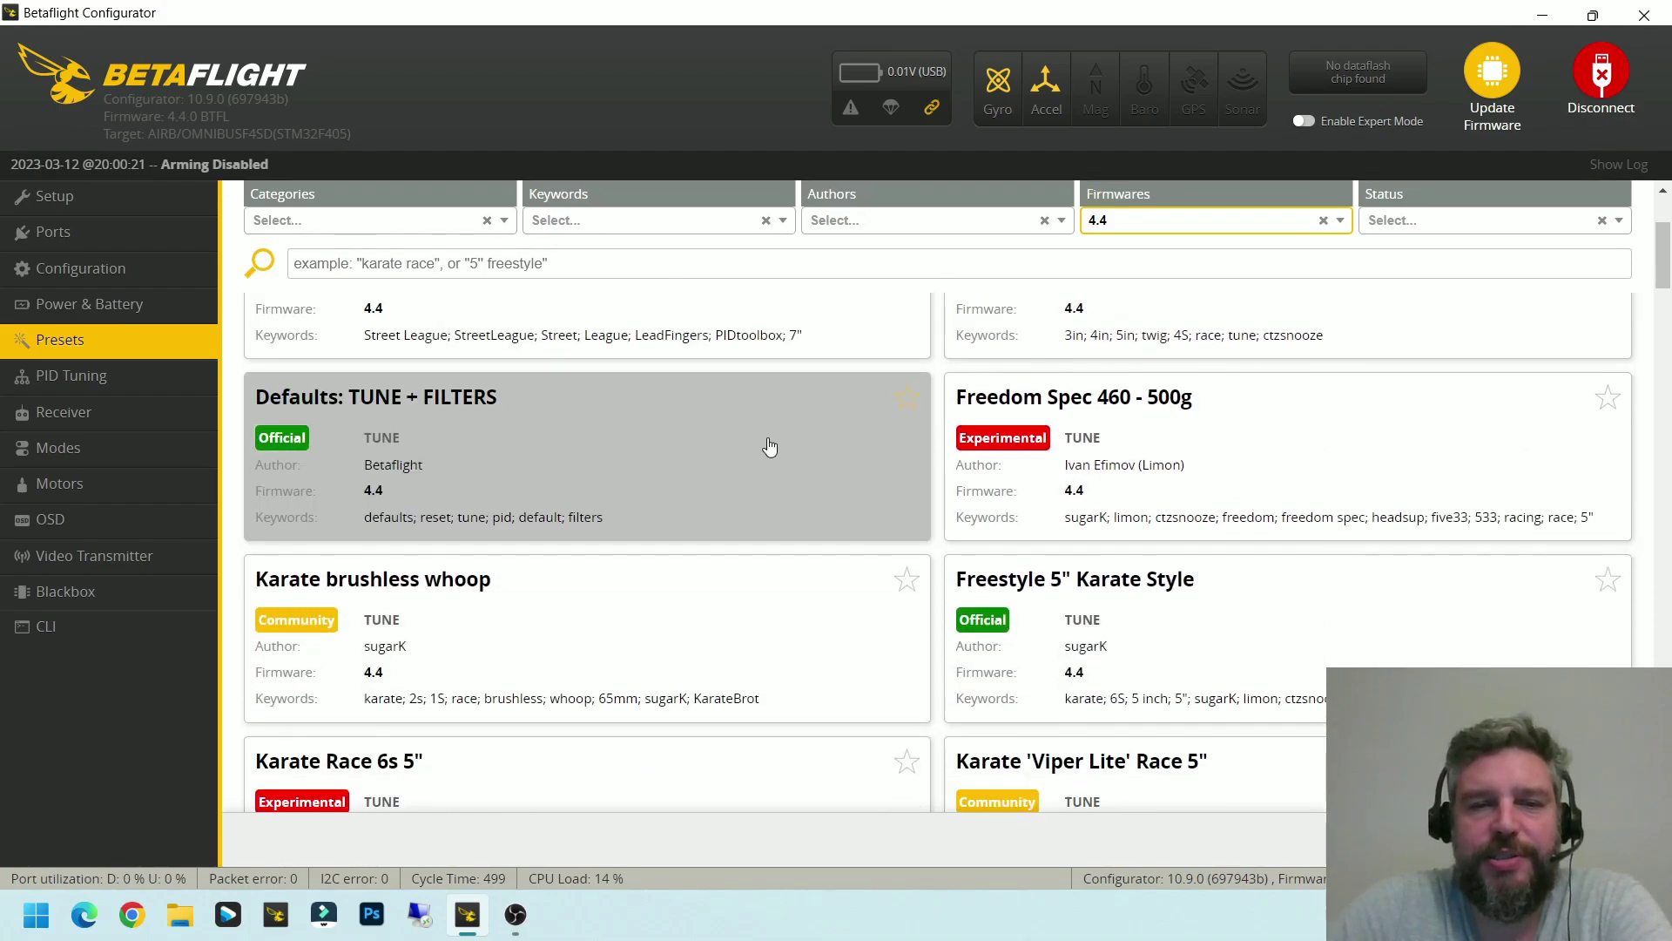
scroll(776, 388, "up", 6)
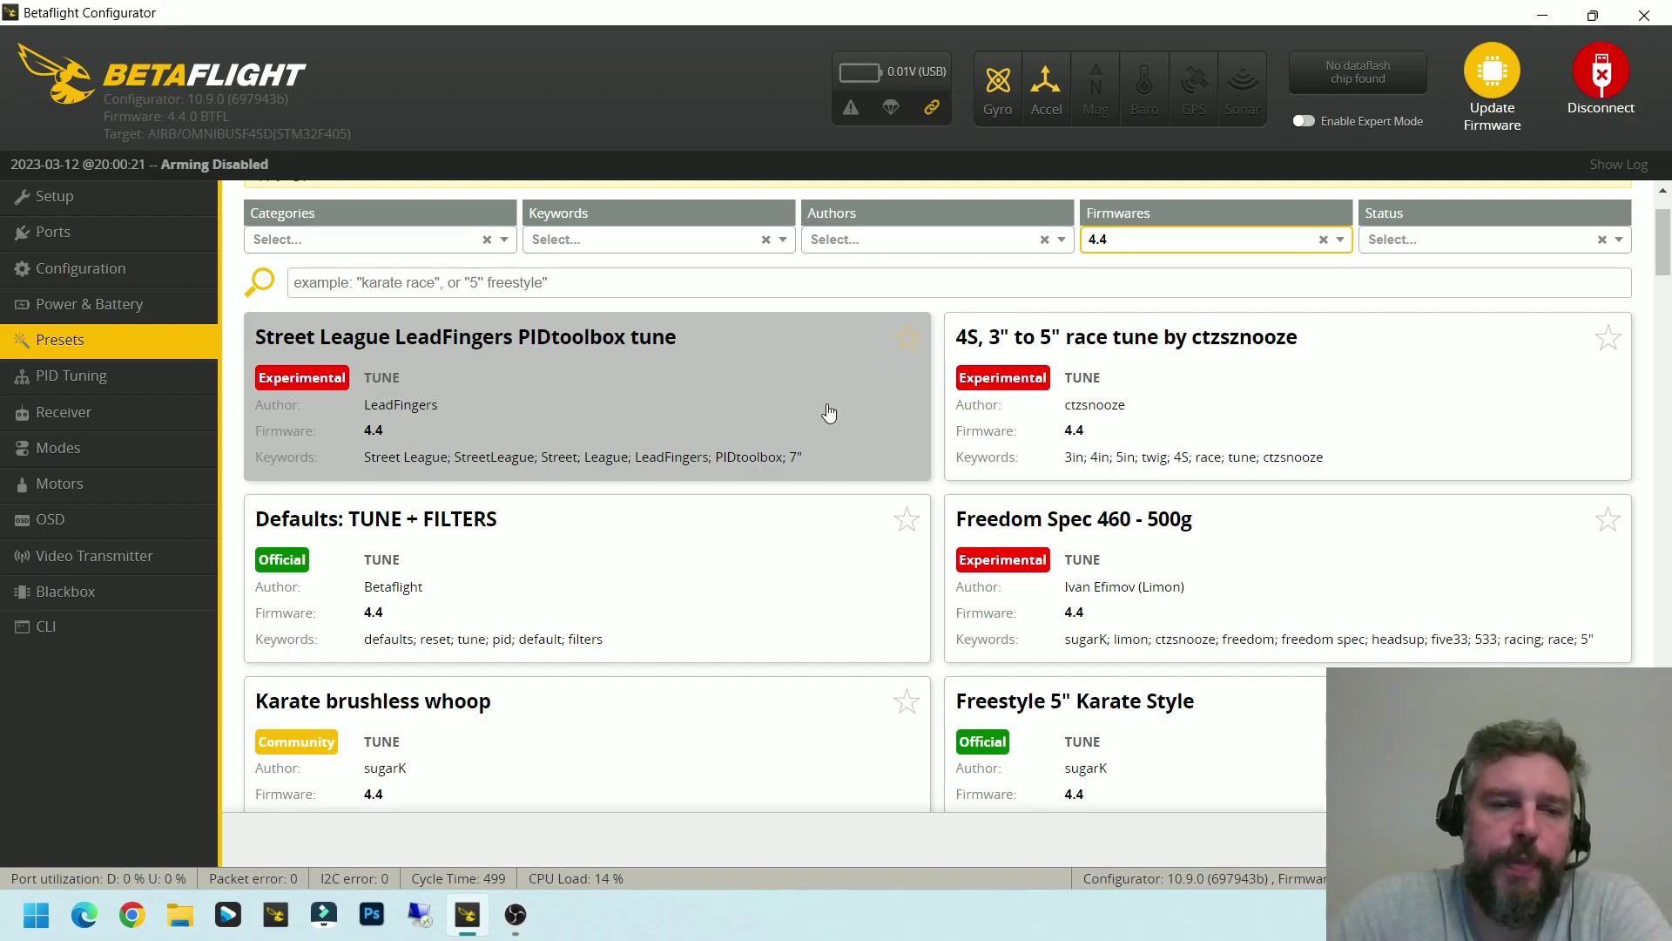
left_click(84, 384)
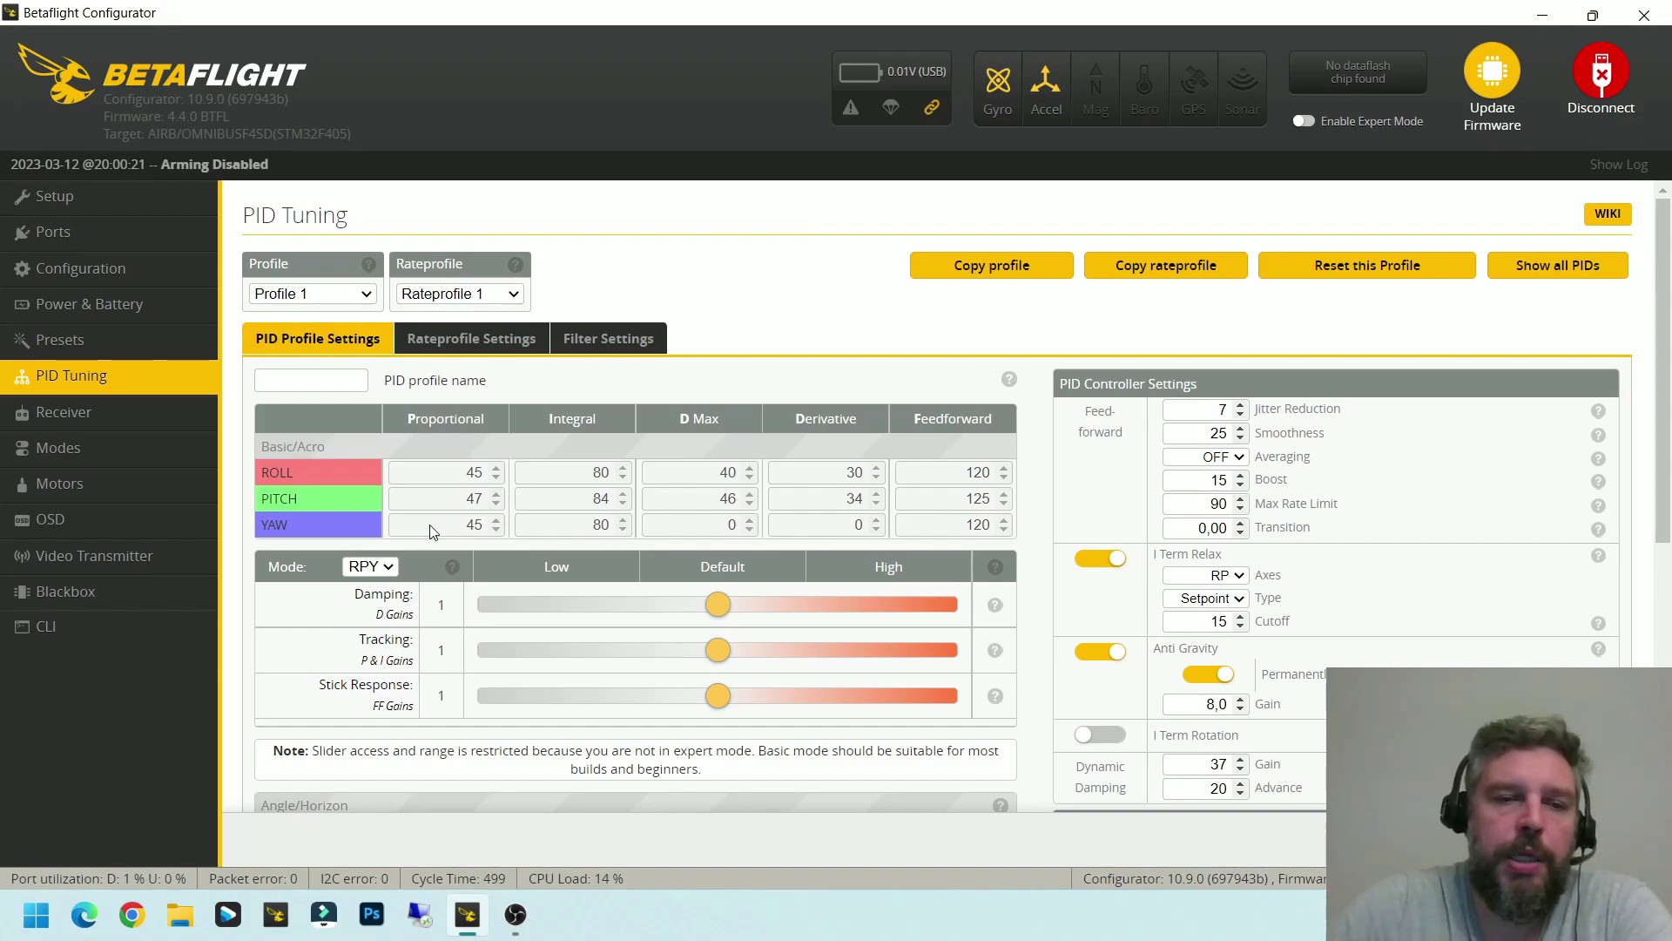
Check the receiver mode, the serial receiver provider options and the channel response in the receiver settings
left_click(63, 417)
scroll(592, 398, "down", 2)
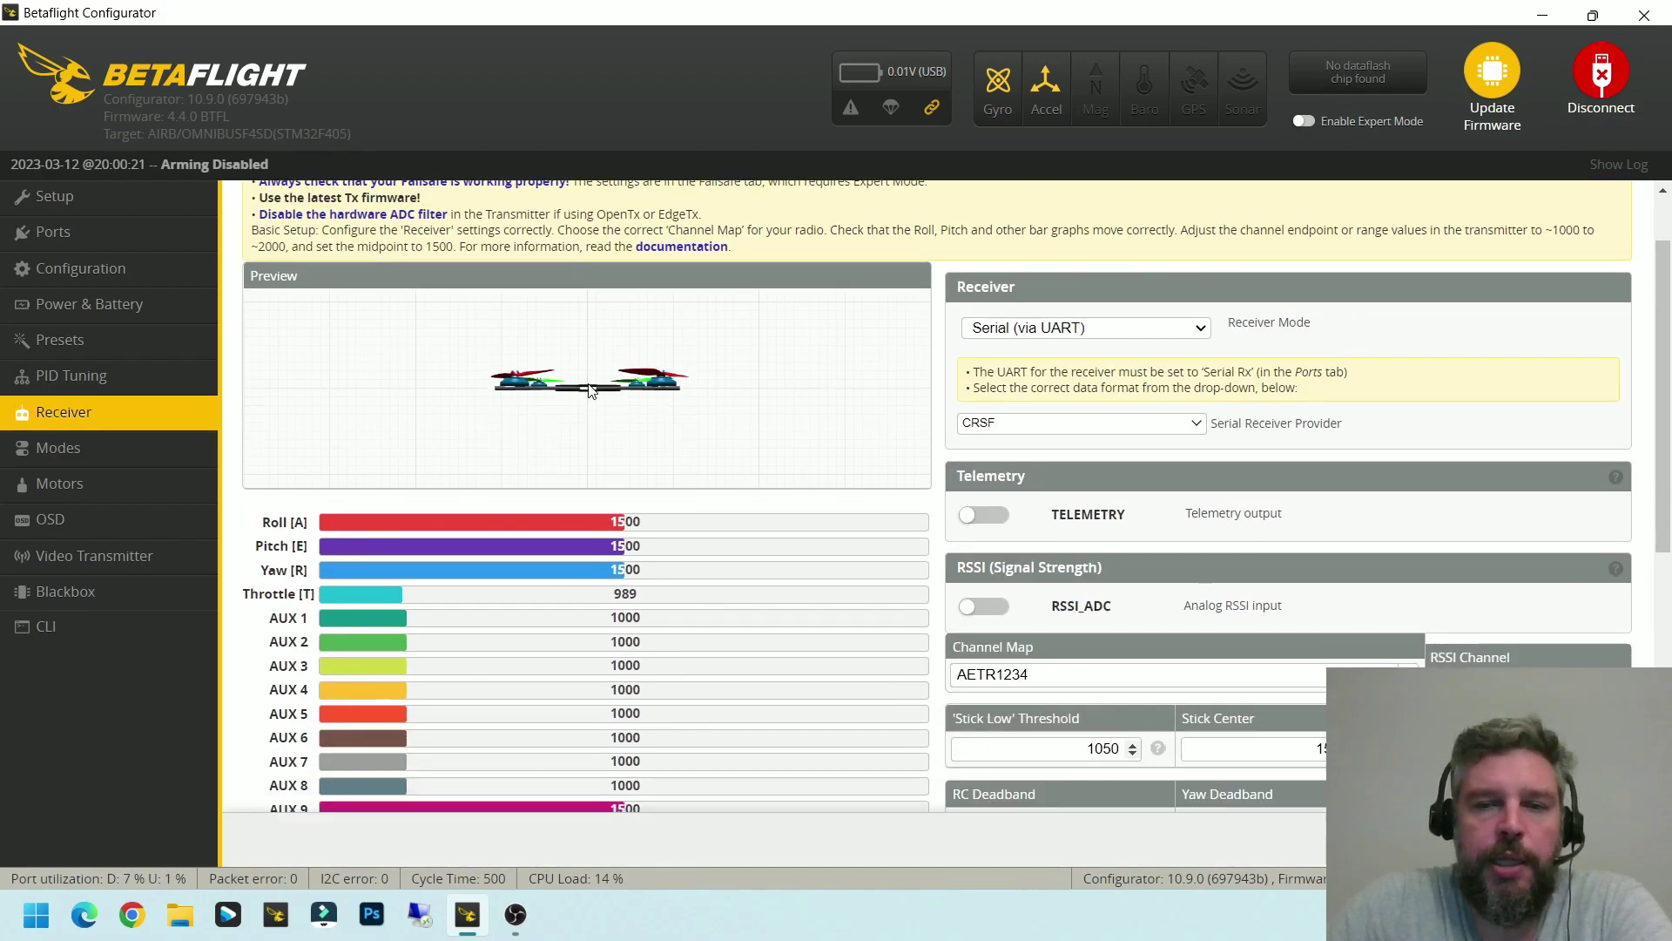
left_click(1083, 308)
left_click(1083, 308)
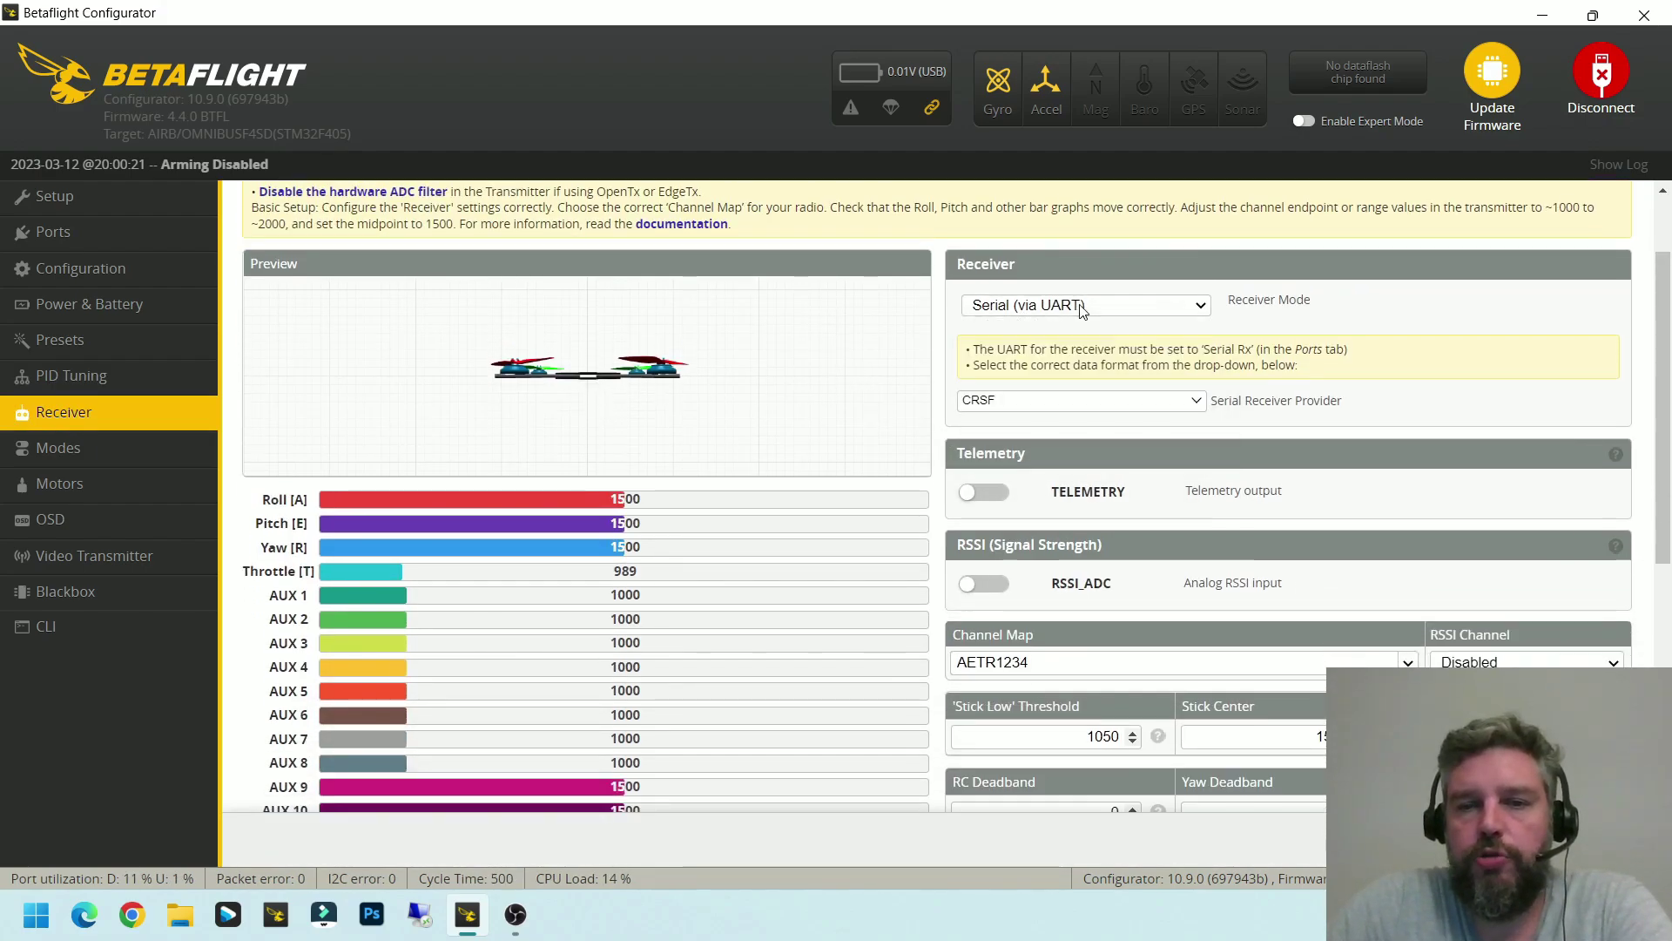
left_click(1156, 408)
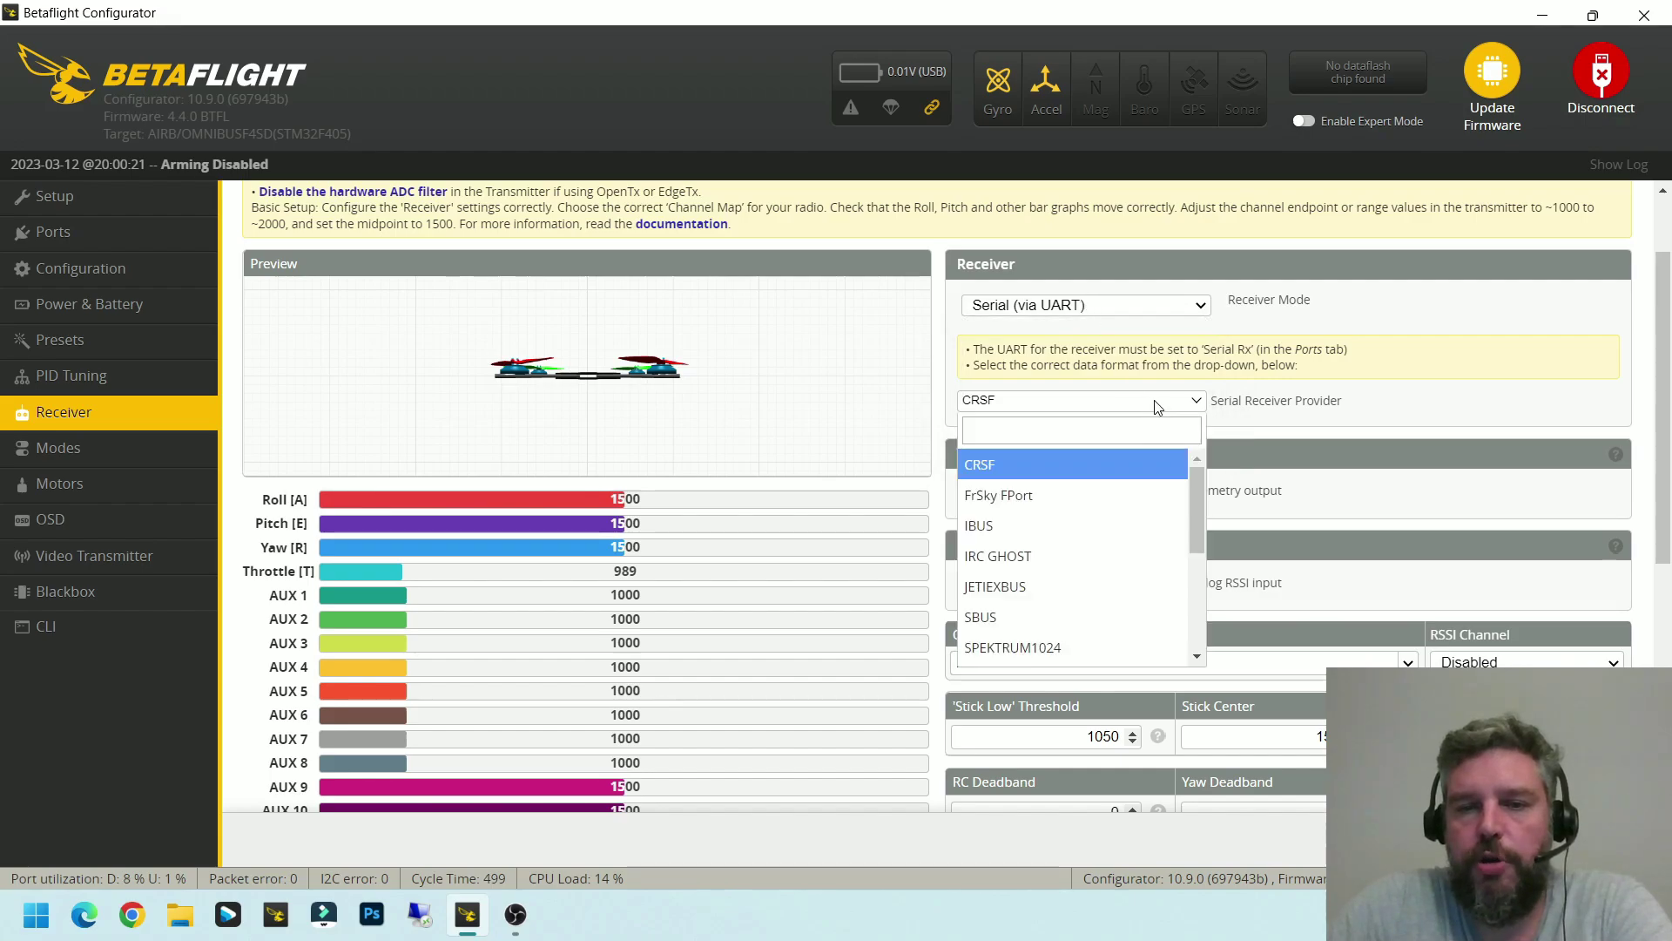
left_click(1106, 404)
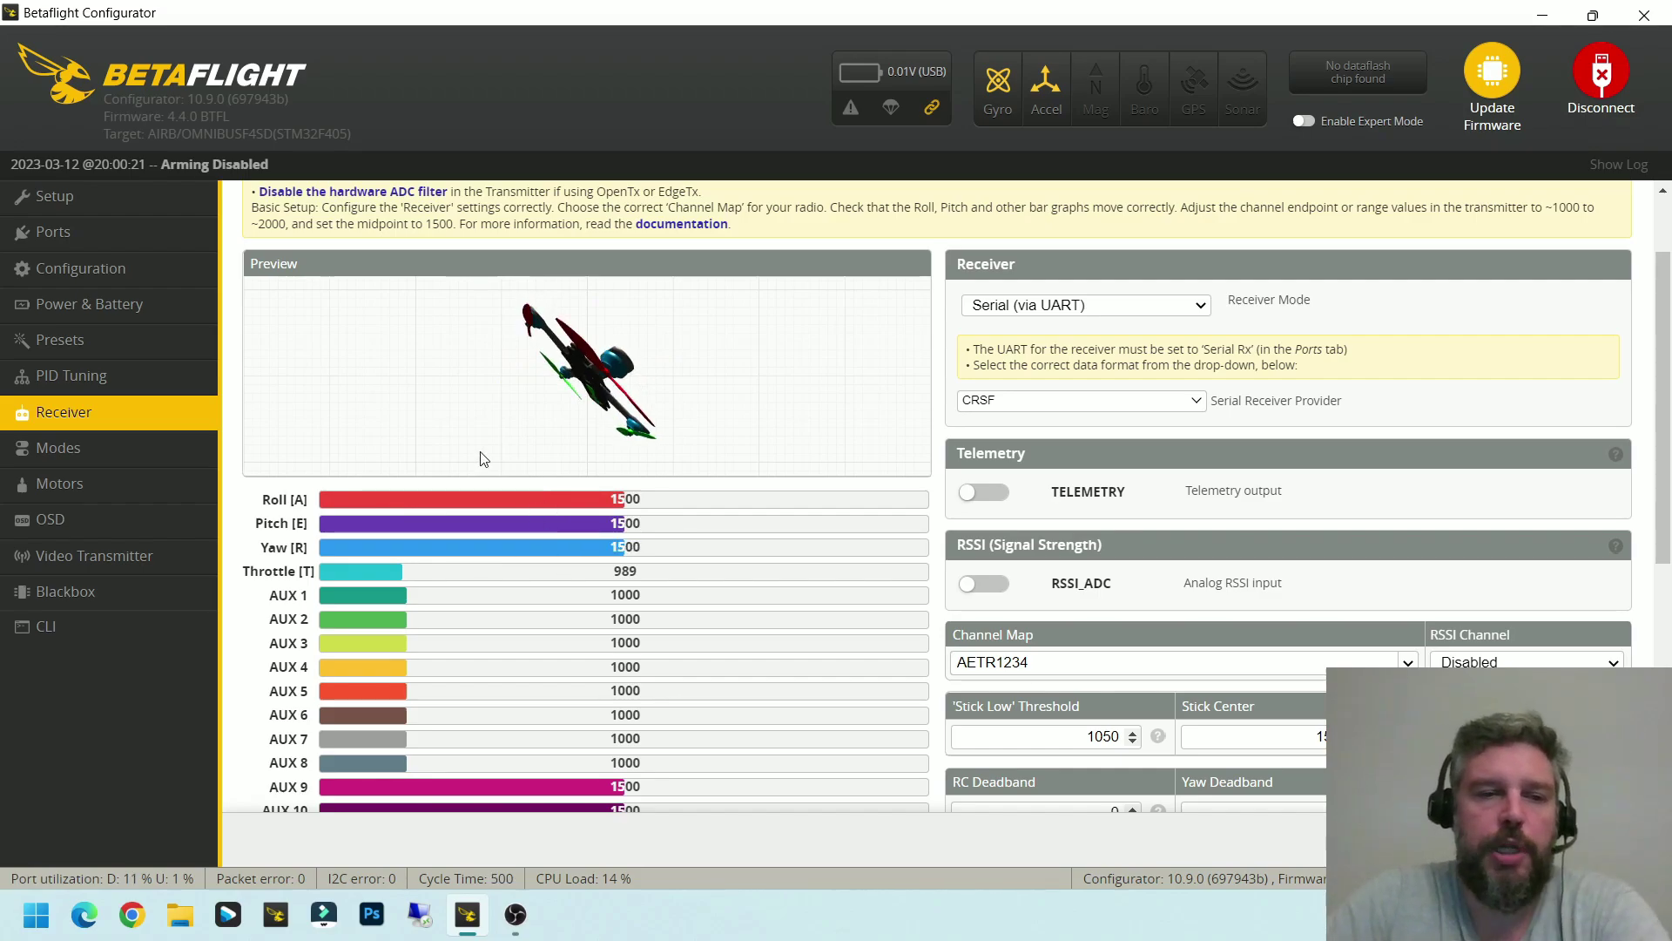
Add a range for the ARM mode on AUX 2, spanning 1700 to 2100
left_click(86, 447)
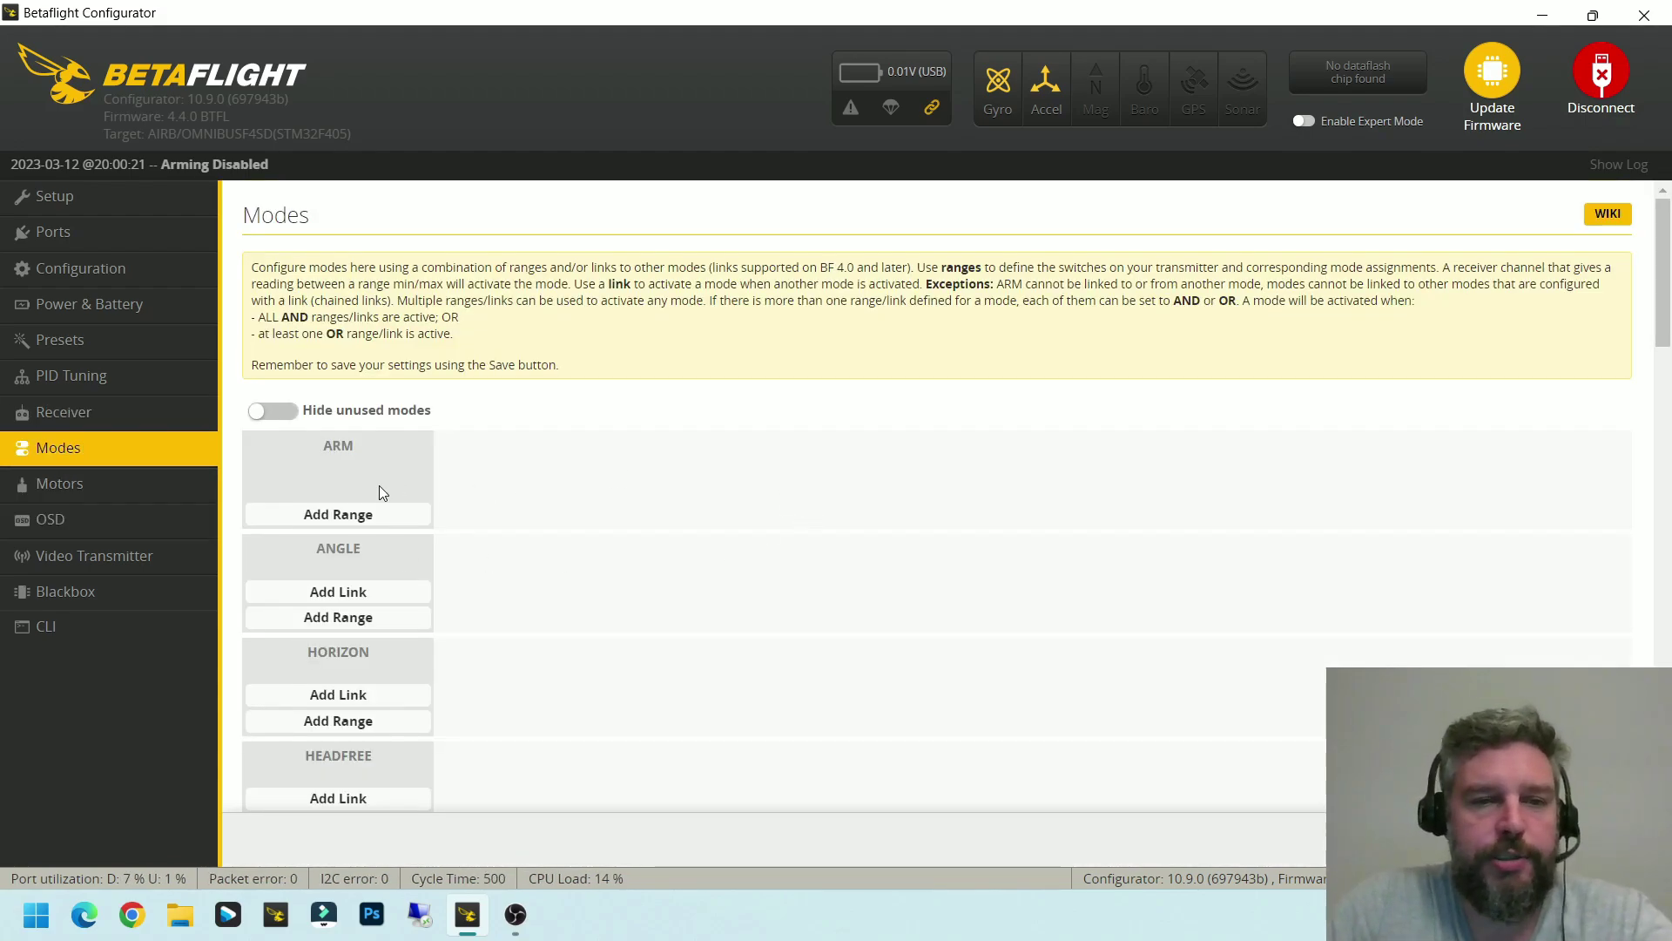
left_click(351, 520)
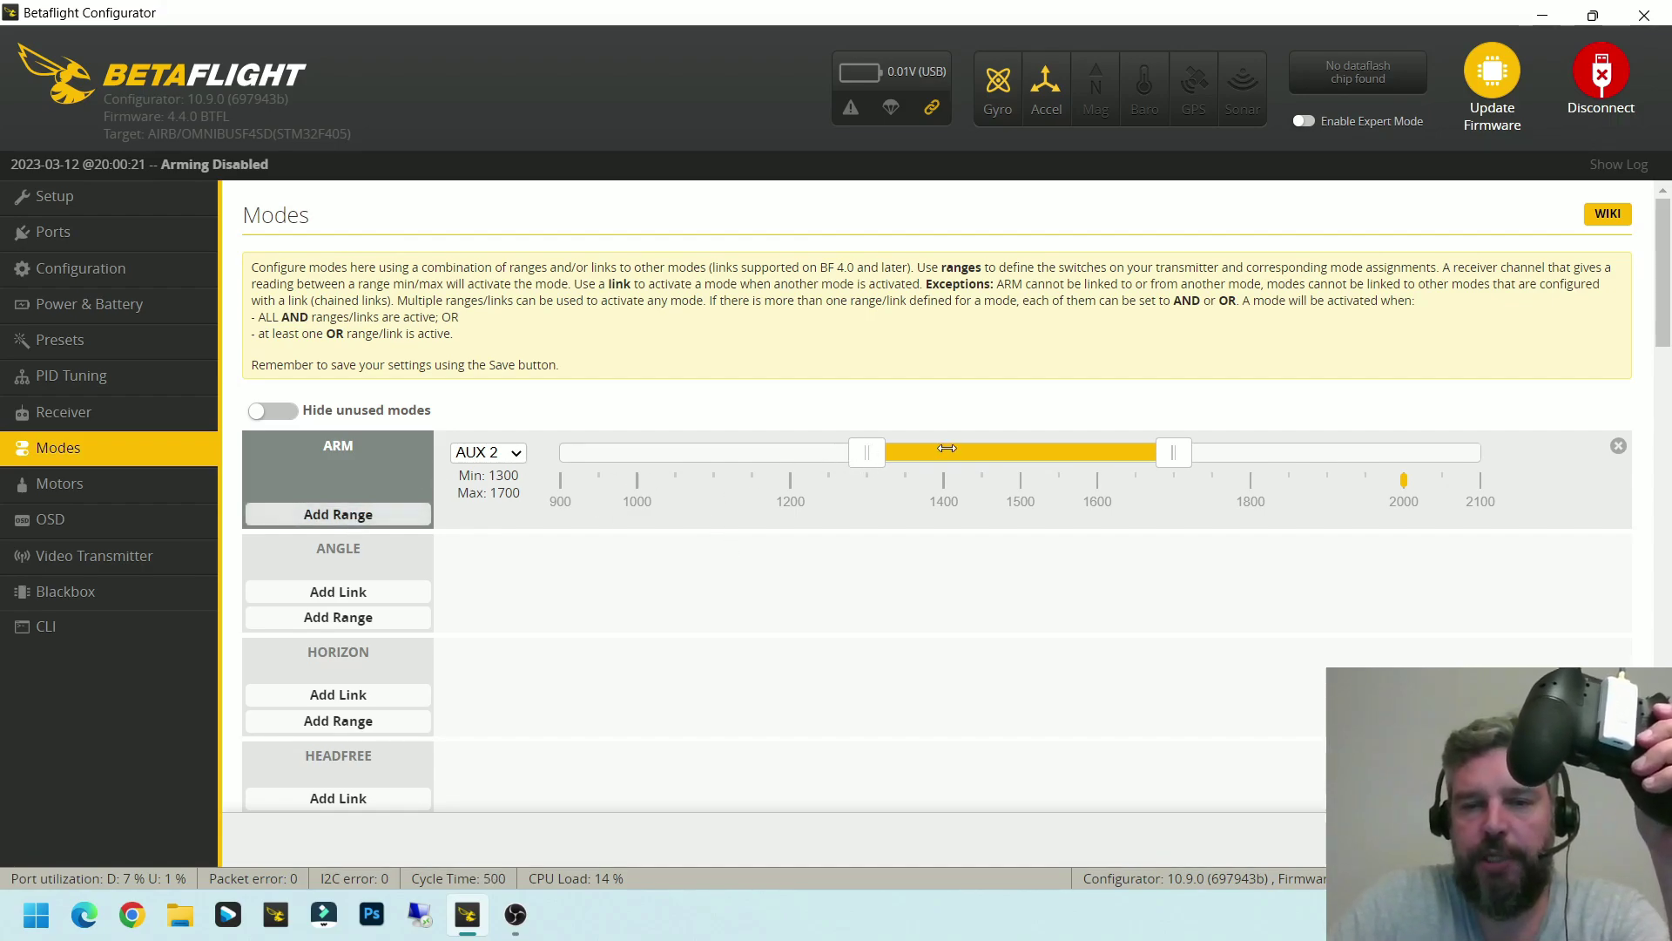
left_click_drag(947, 447, 1304, 458)
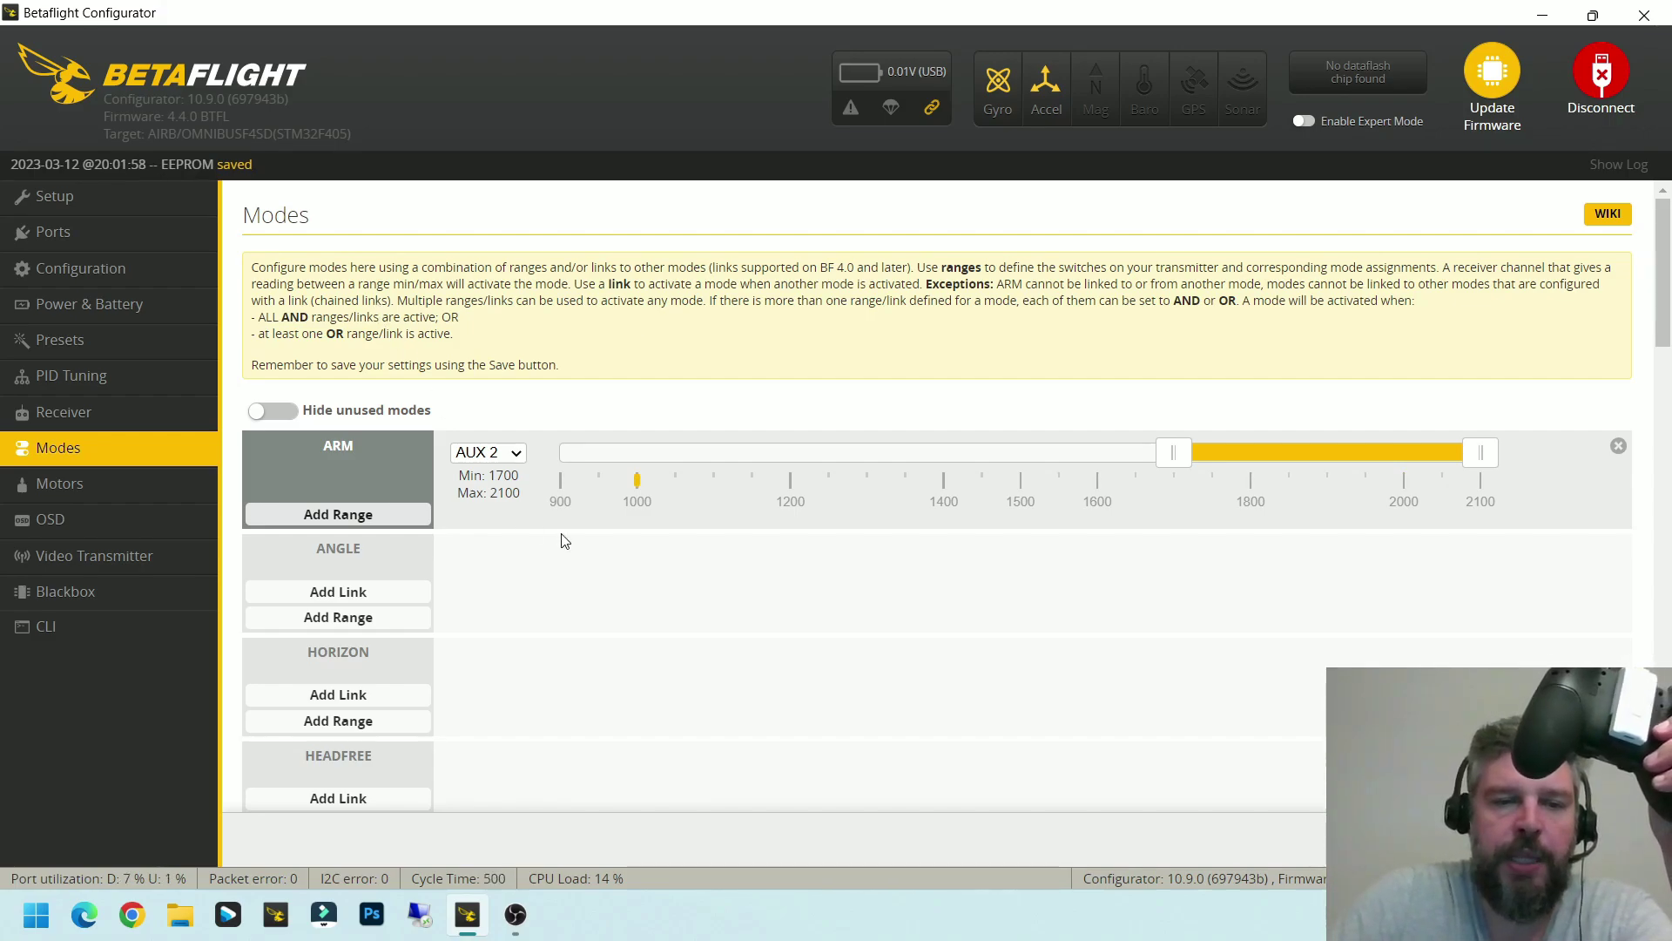
Add a range for the ANGLE mode on AUX 4, spanning 900 to 1075, without a link
scroll(581, 558, "down", 1)
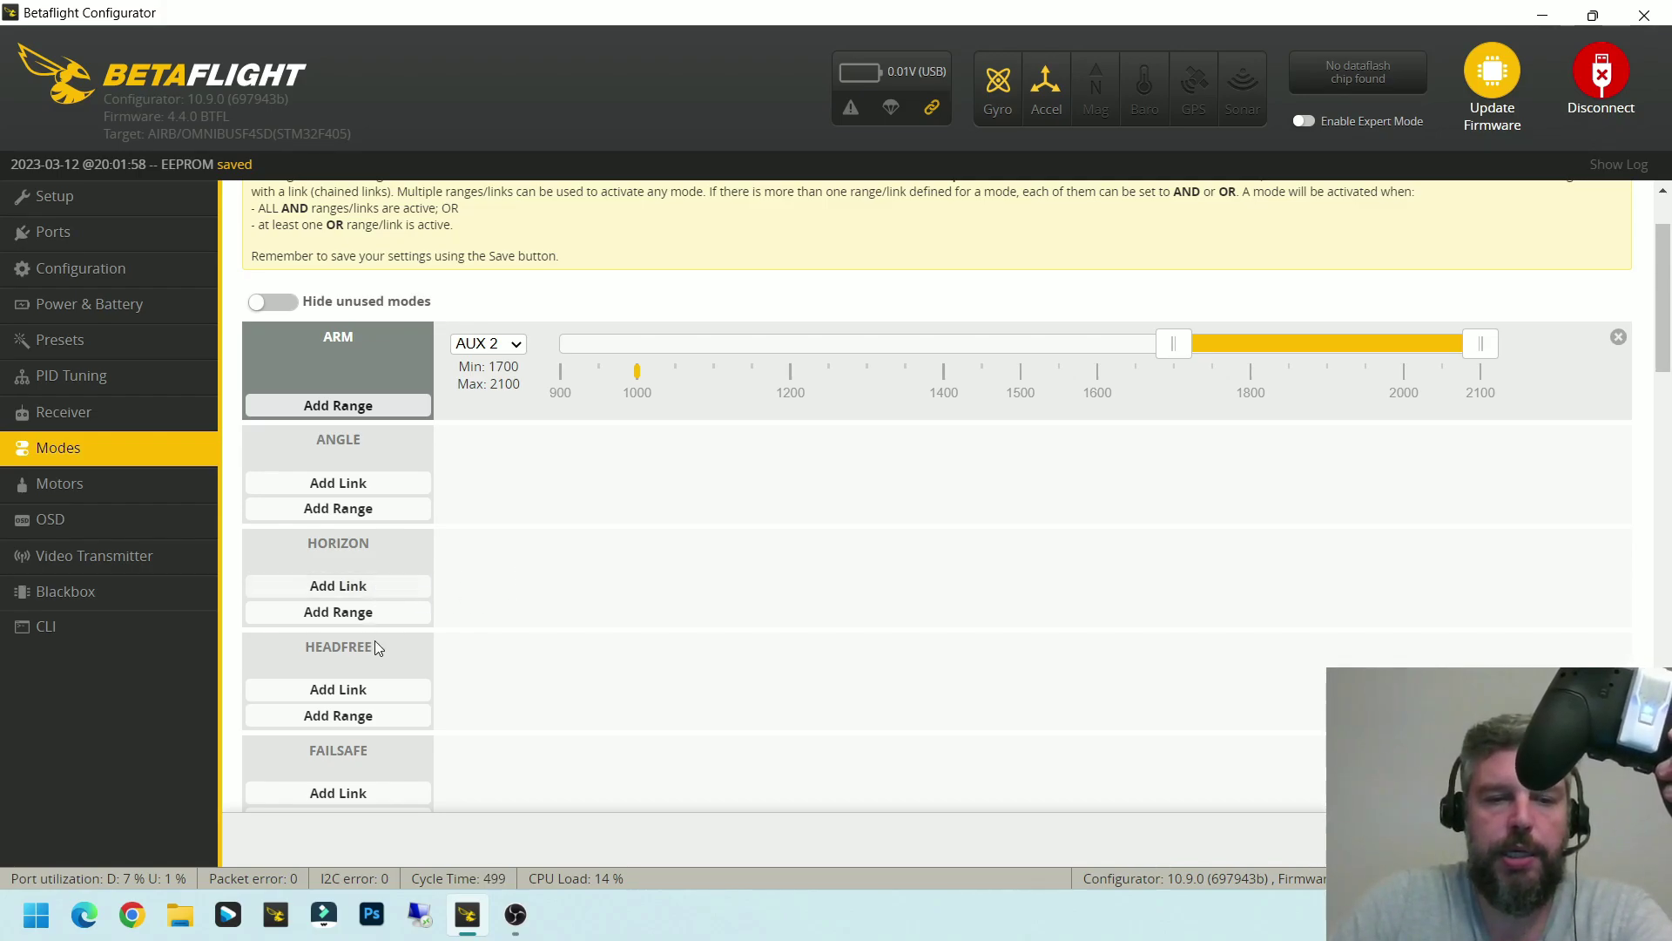
left_click(376, 490)
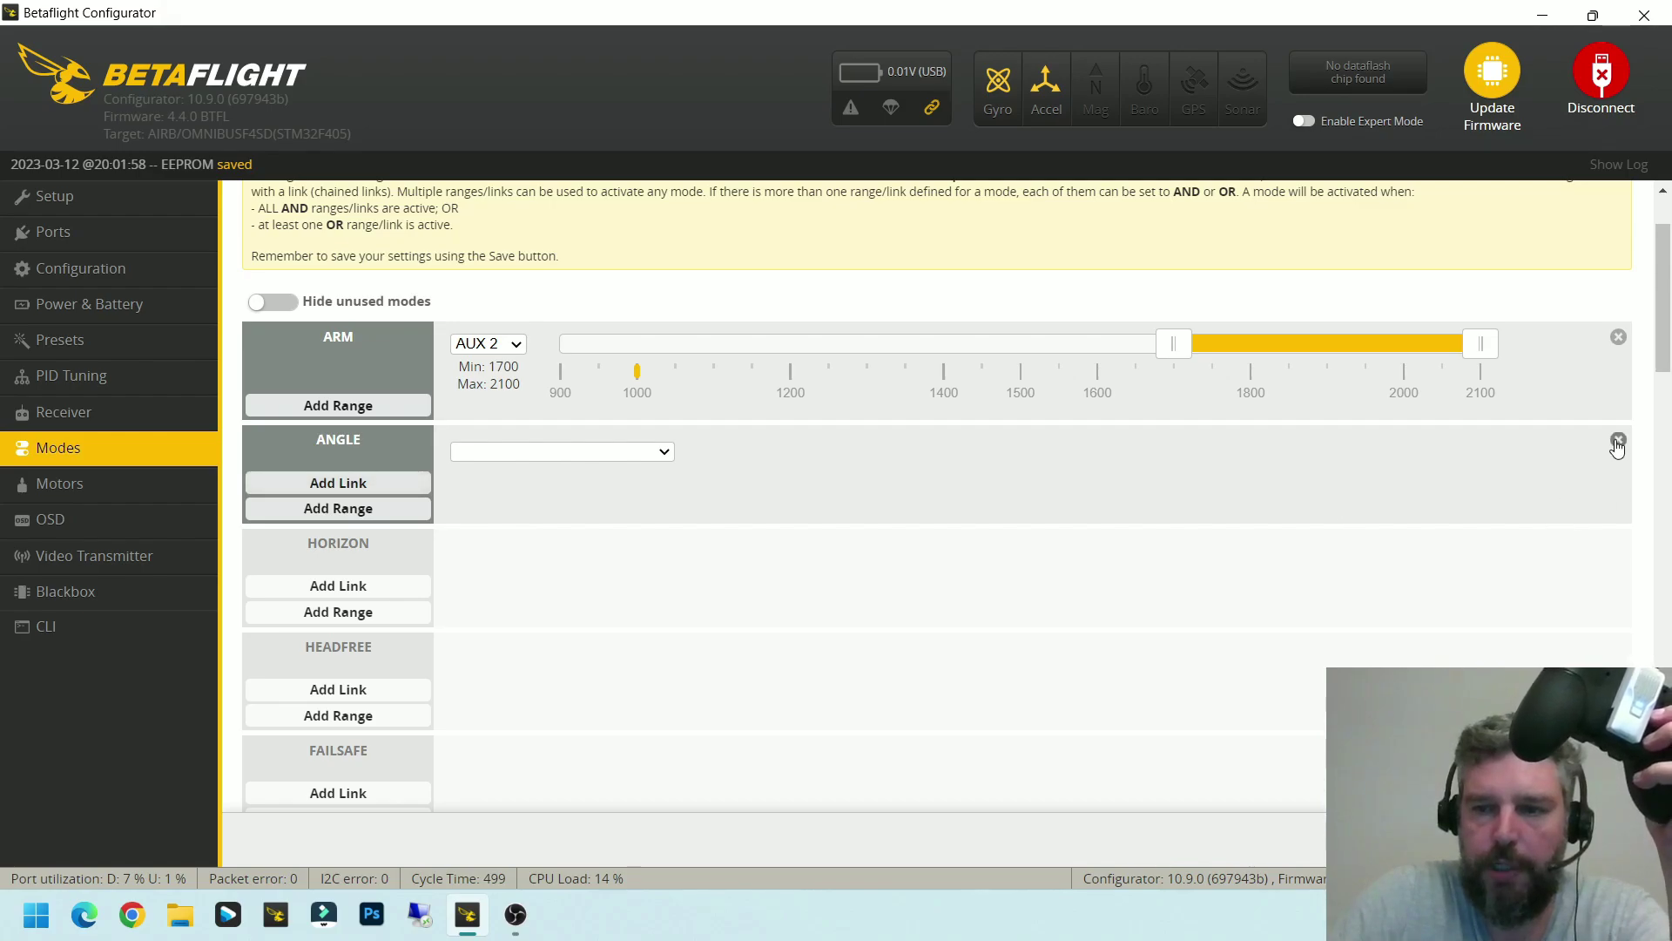
left_click(1618, 442)
left_click(348, 514)
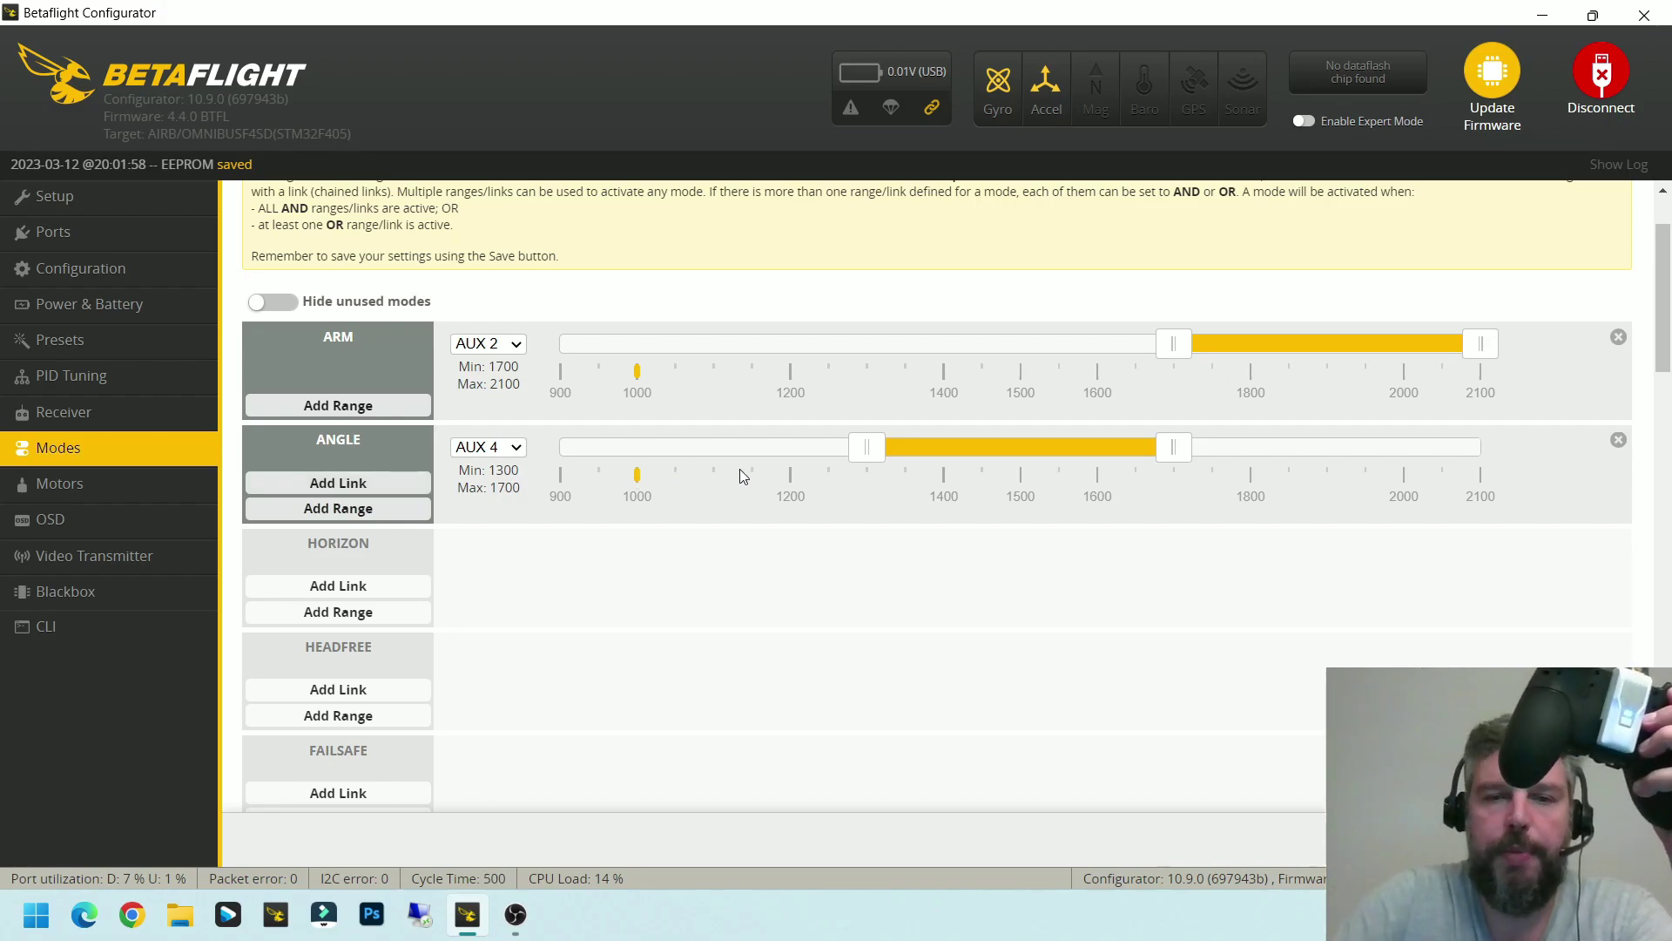
left_click_drag(995, 450, 627, 449)
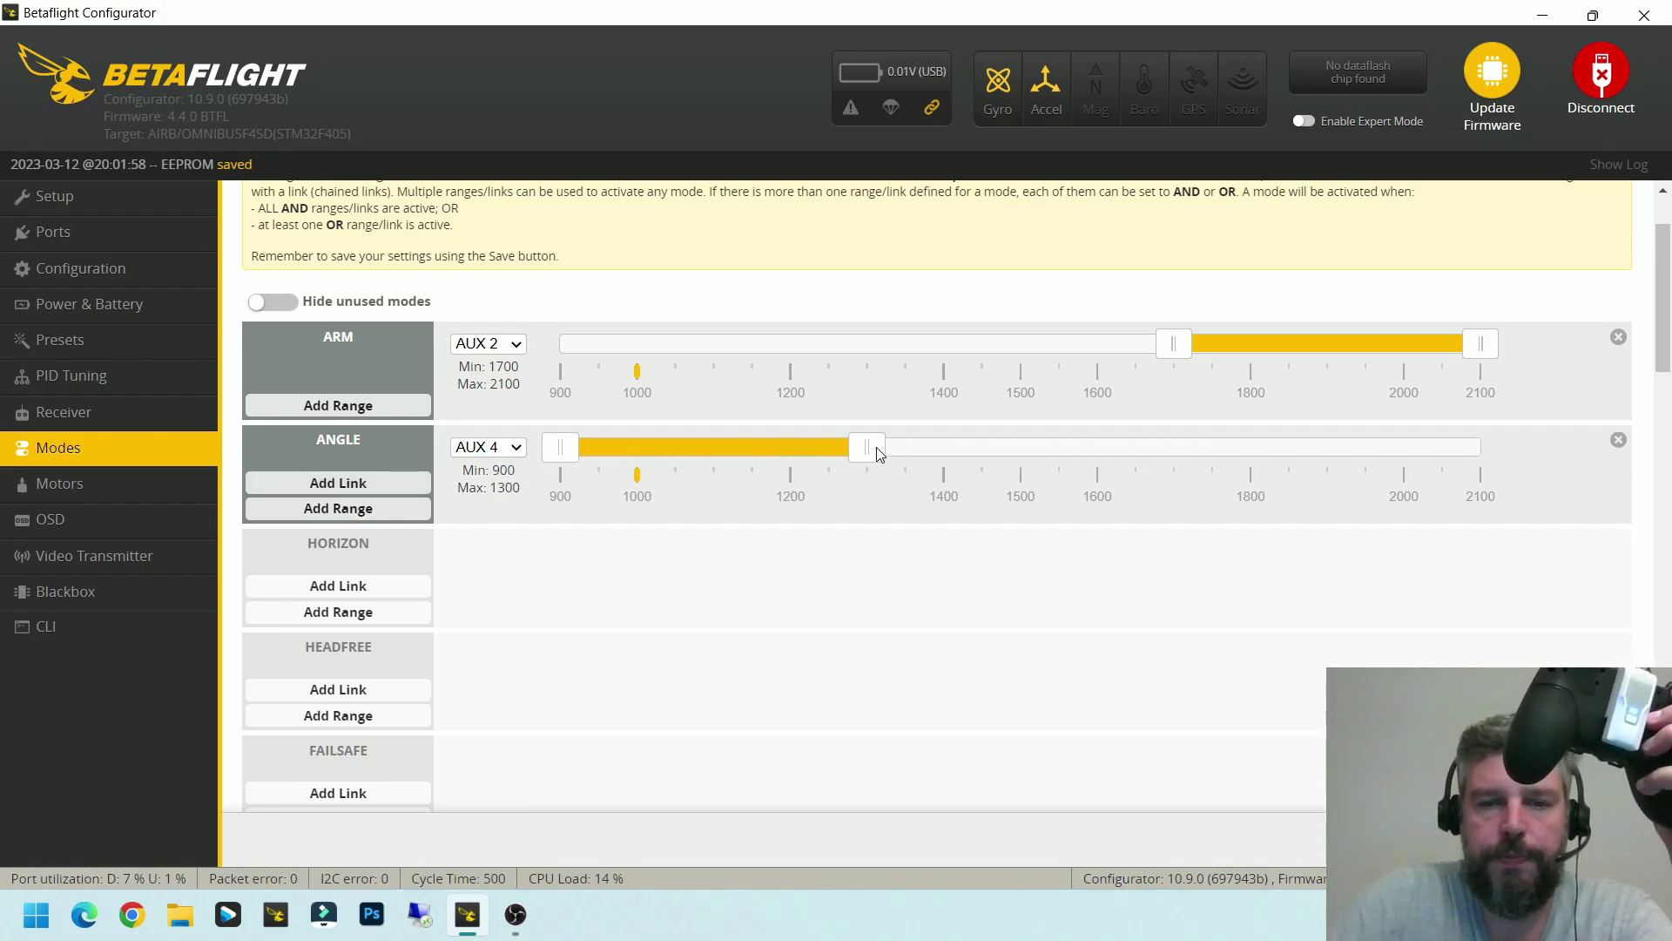
left_click_drag(868, 450, 703, 449)
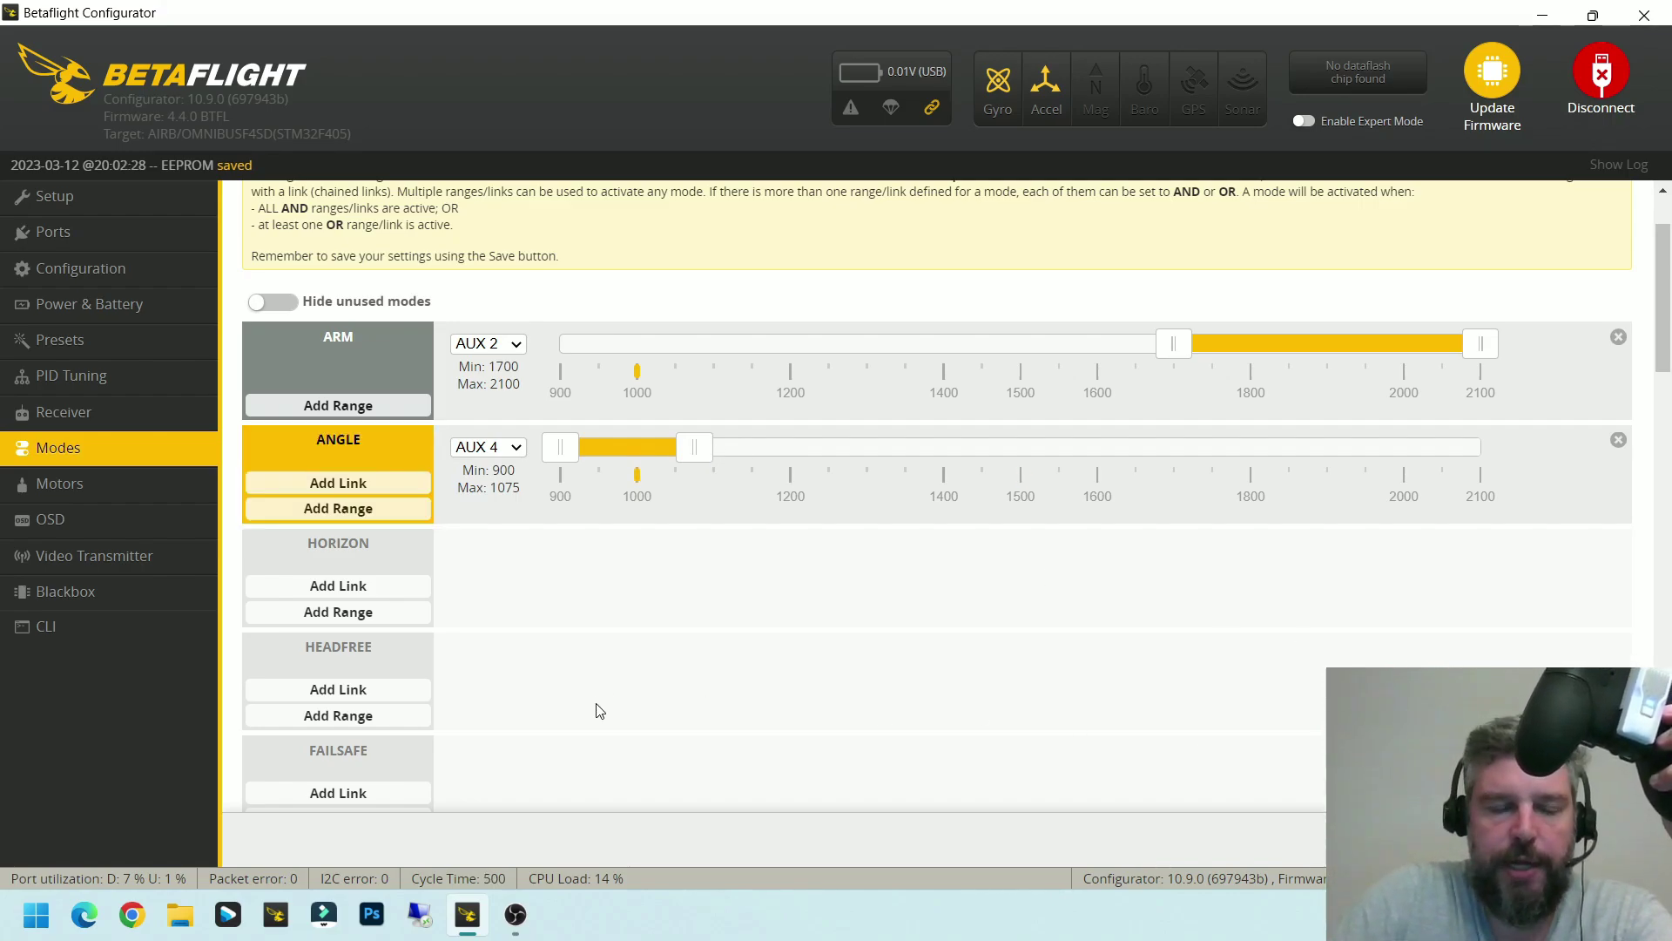
Add a range for the HORIZON mode on AUX 4, spanning 1400 to 1600, and save the modes
left_click(360, 620)
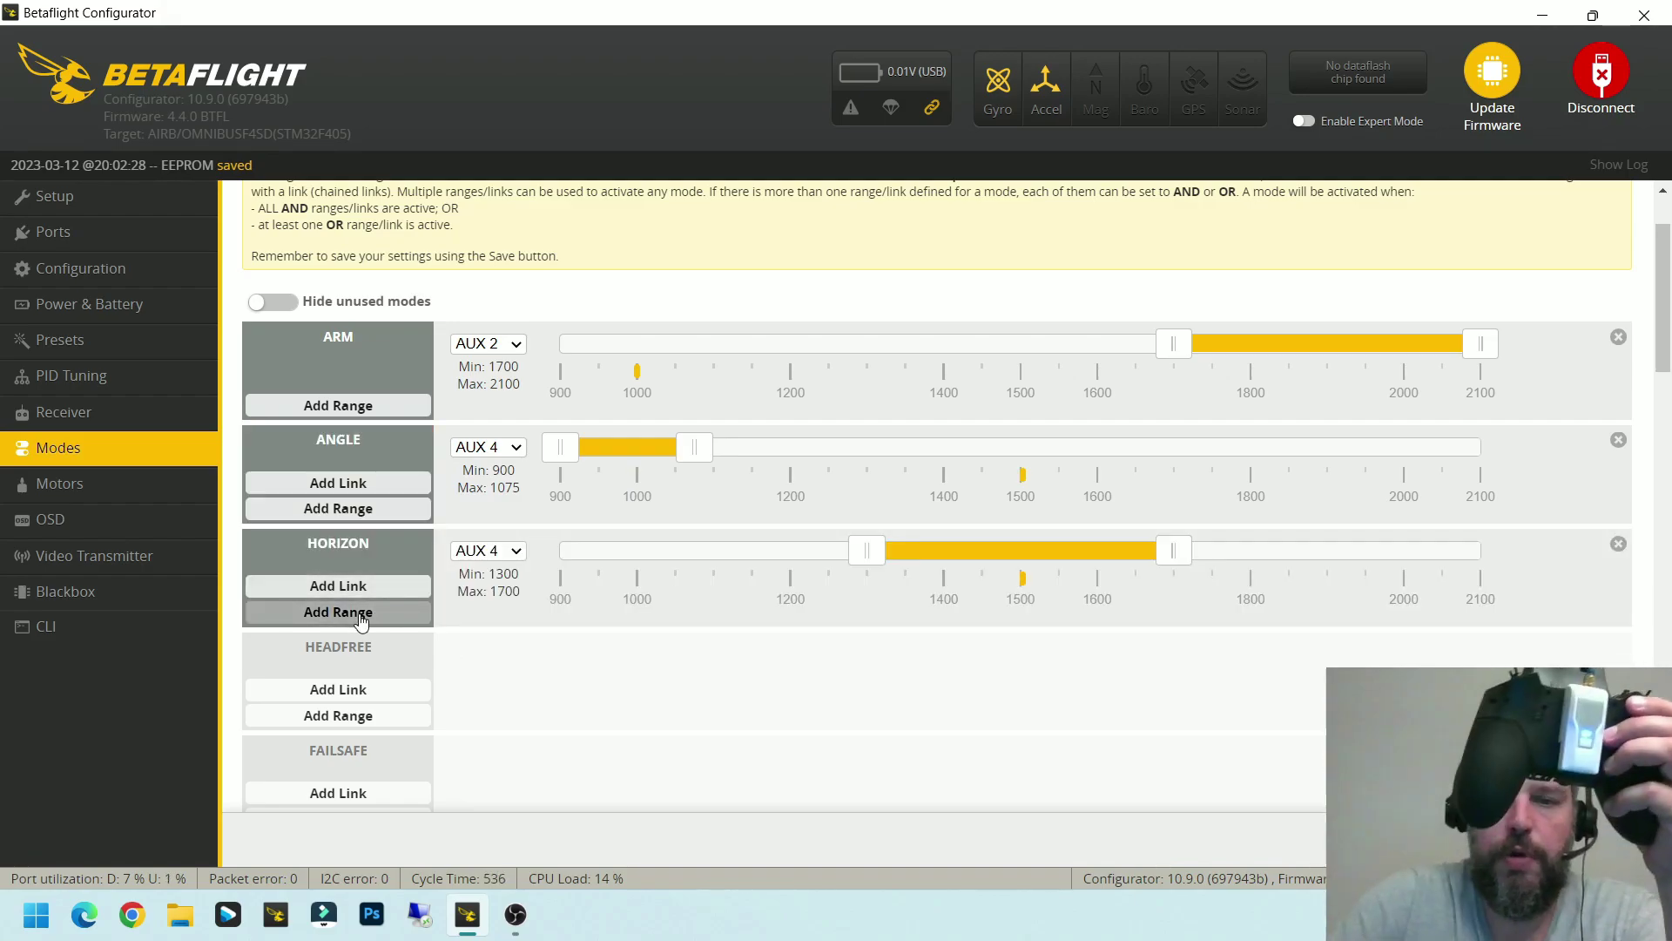
left_click_drag(866, 555, 933, 556)
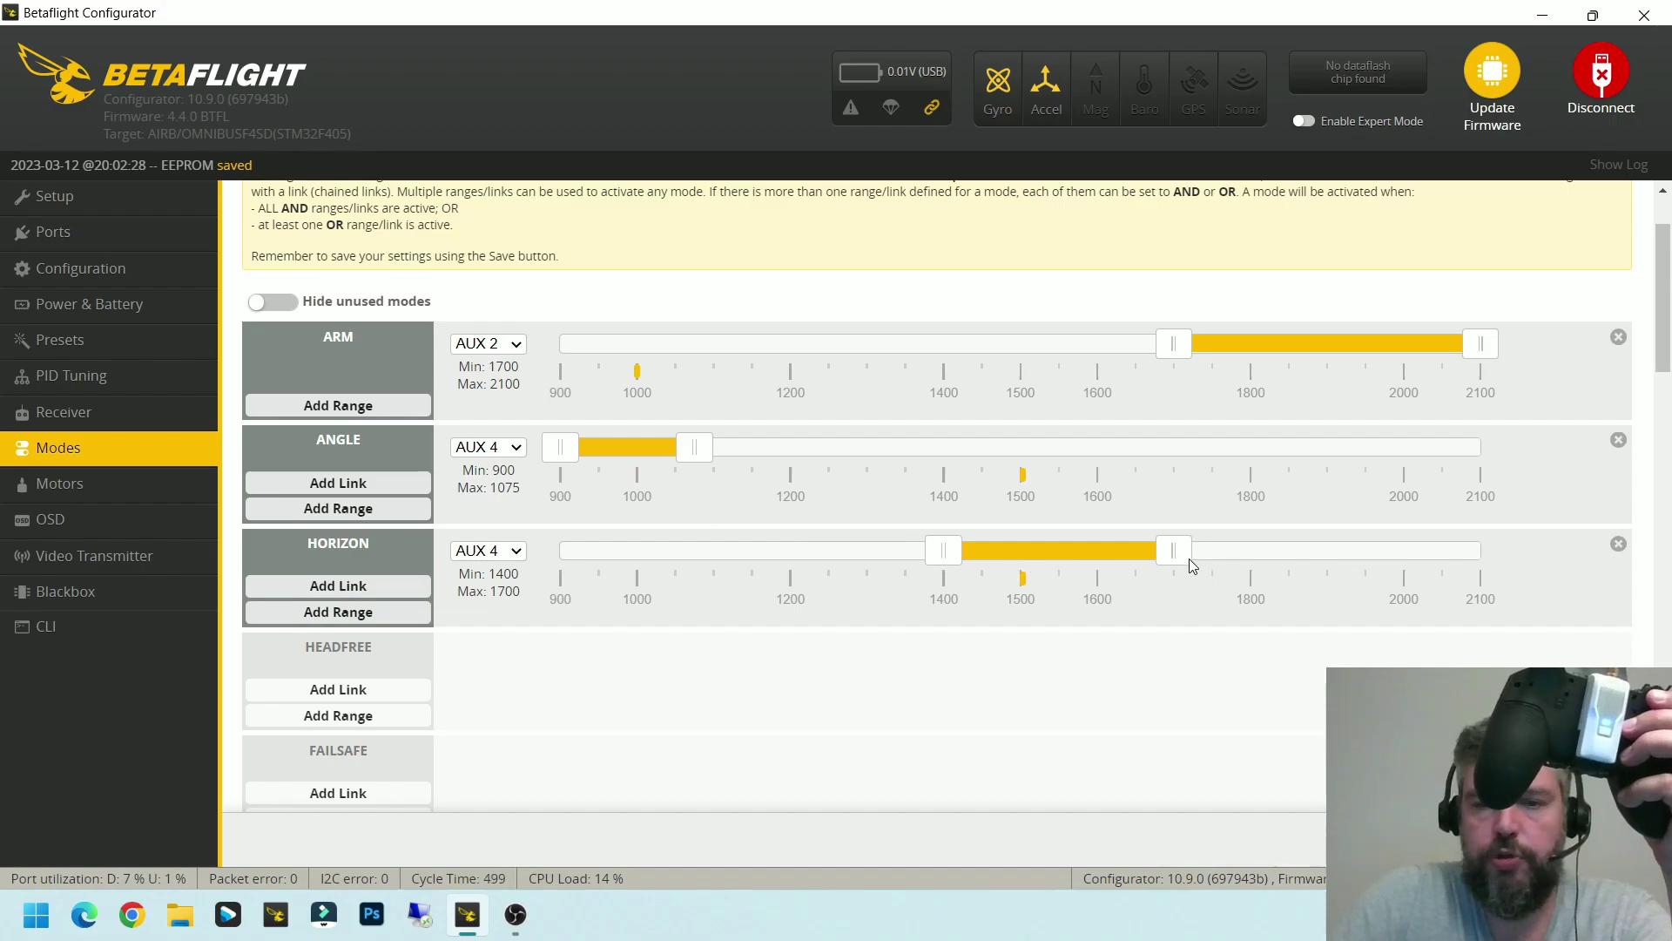
left_click_drag(1190, 559, 1108, 548)
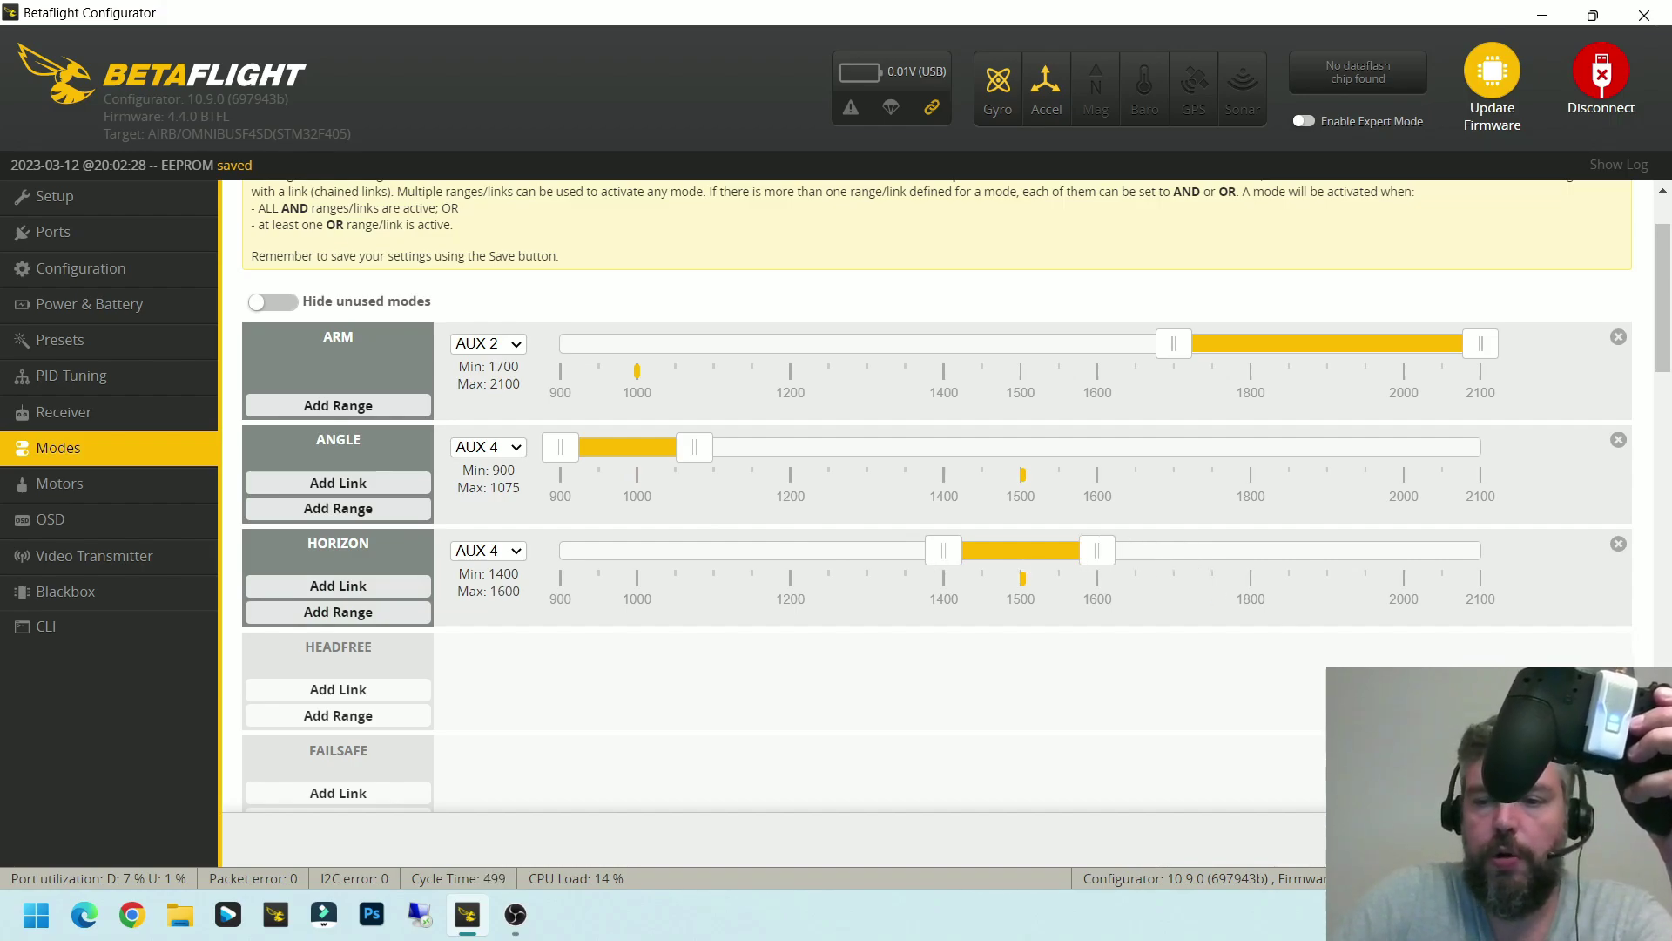
left_click(1599, 839)
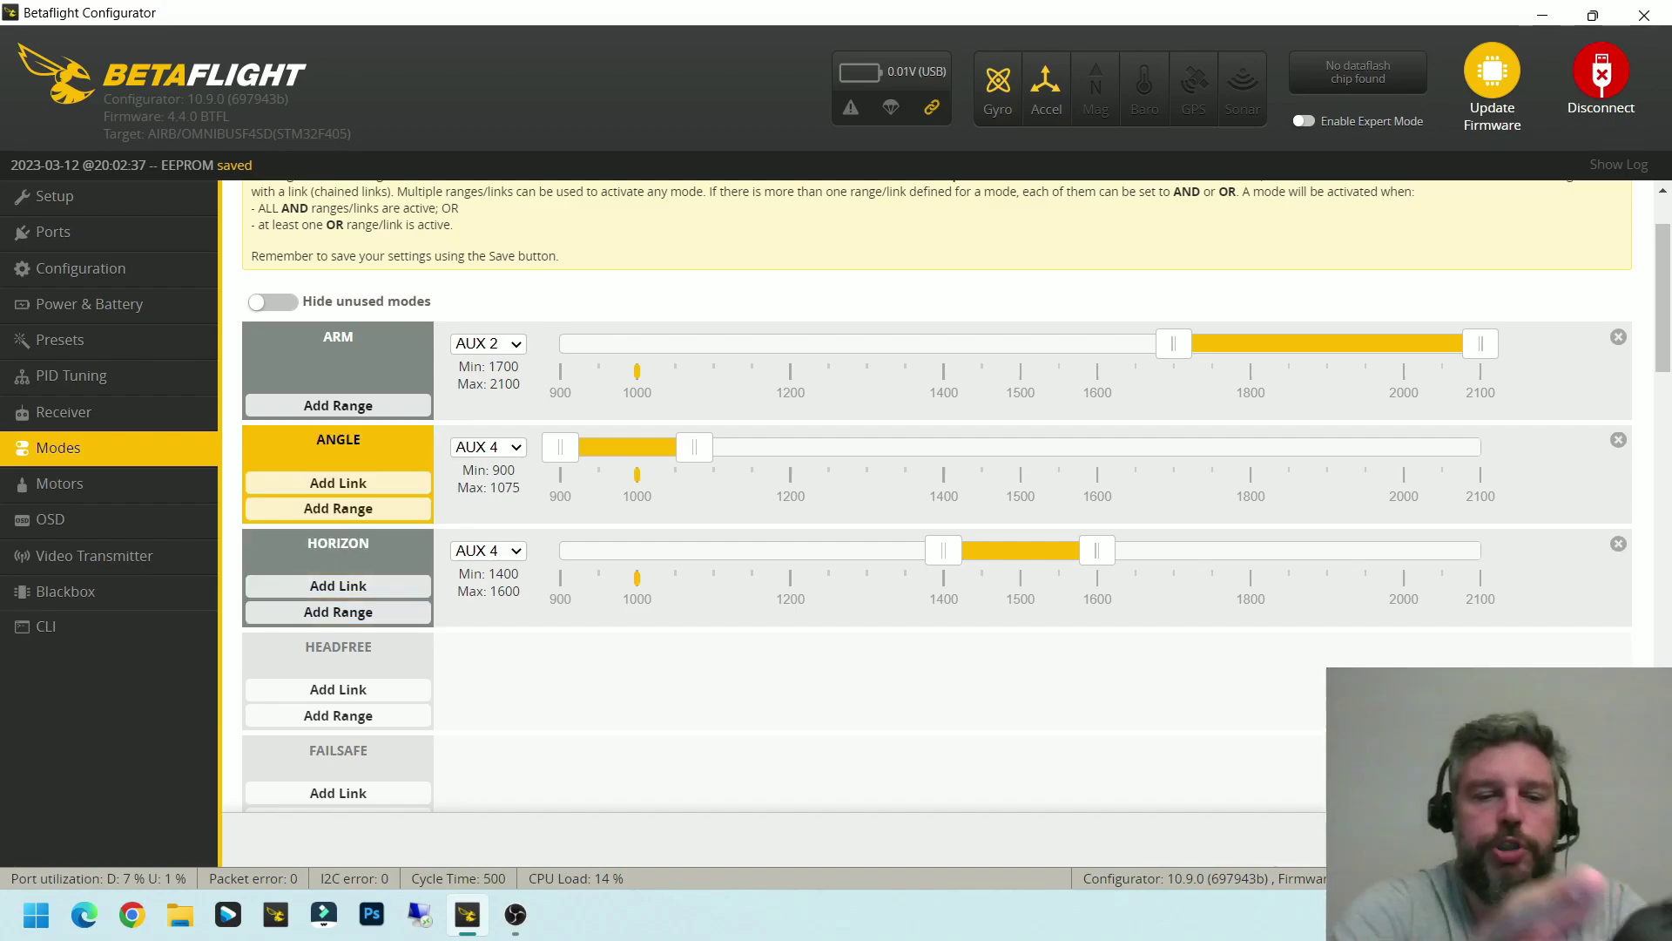
Add a range for AIR MODE on AUX 4, spanning 1900 to 2100, and review the assigned modes
scroll(744, 592, "down", 6)
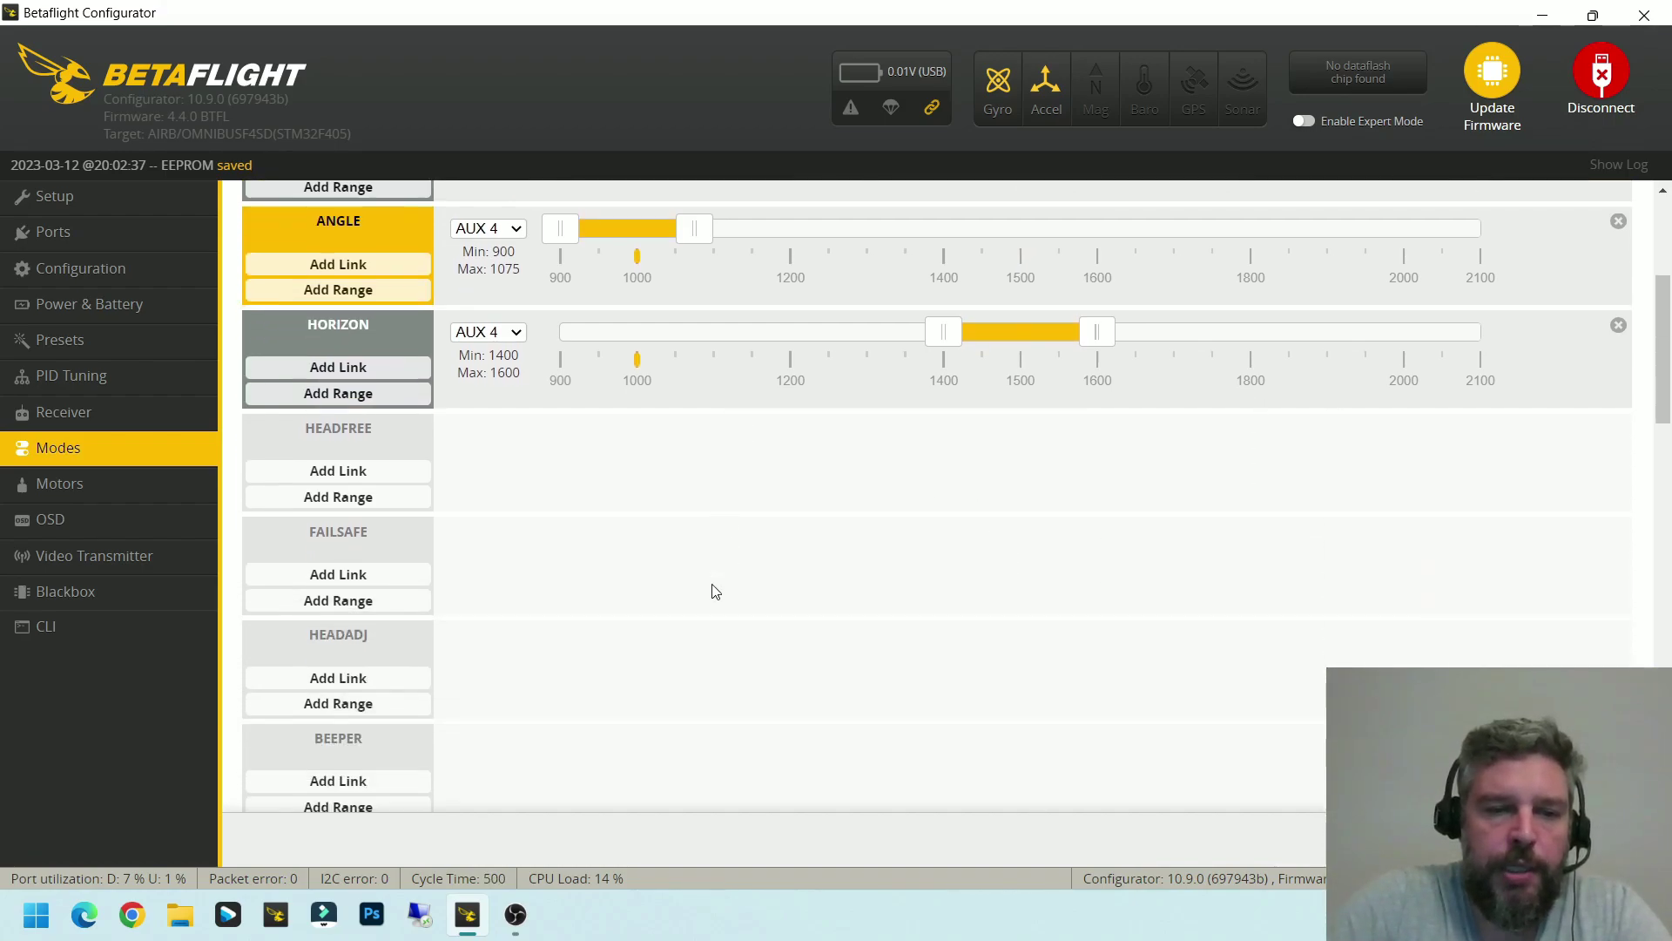
scroll(707, 561, "down", 1)
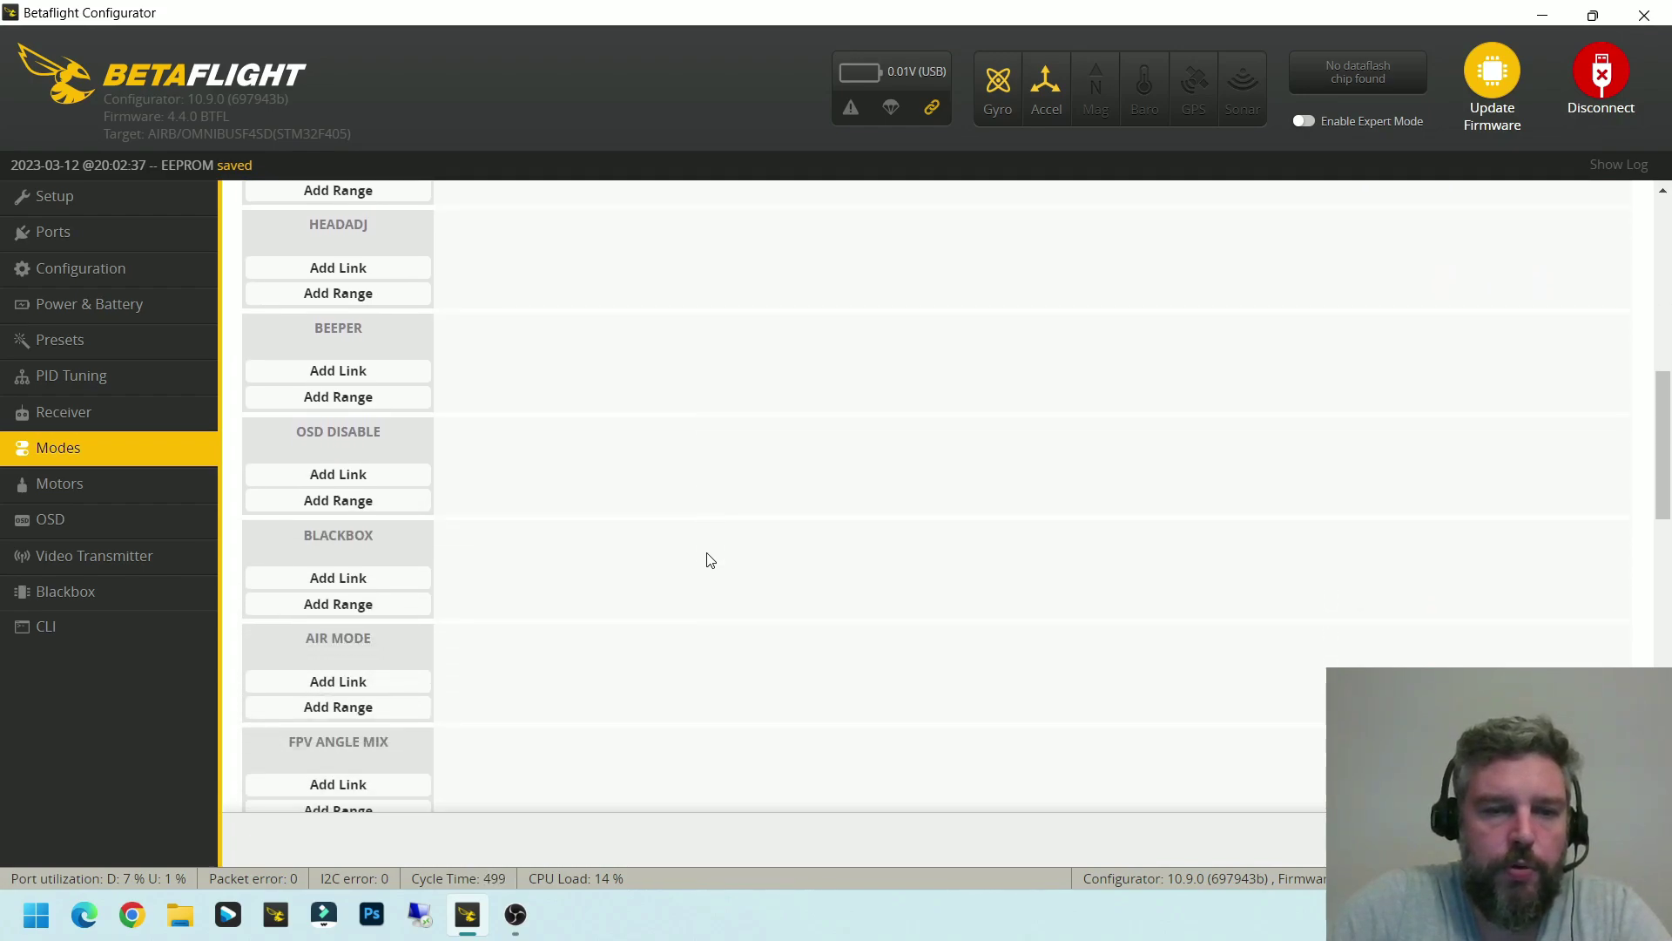
scroll(706, 563, "down", 1)
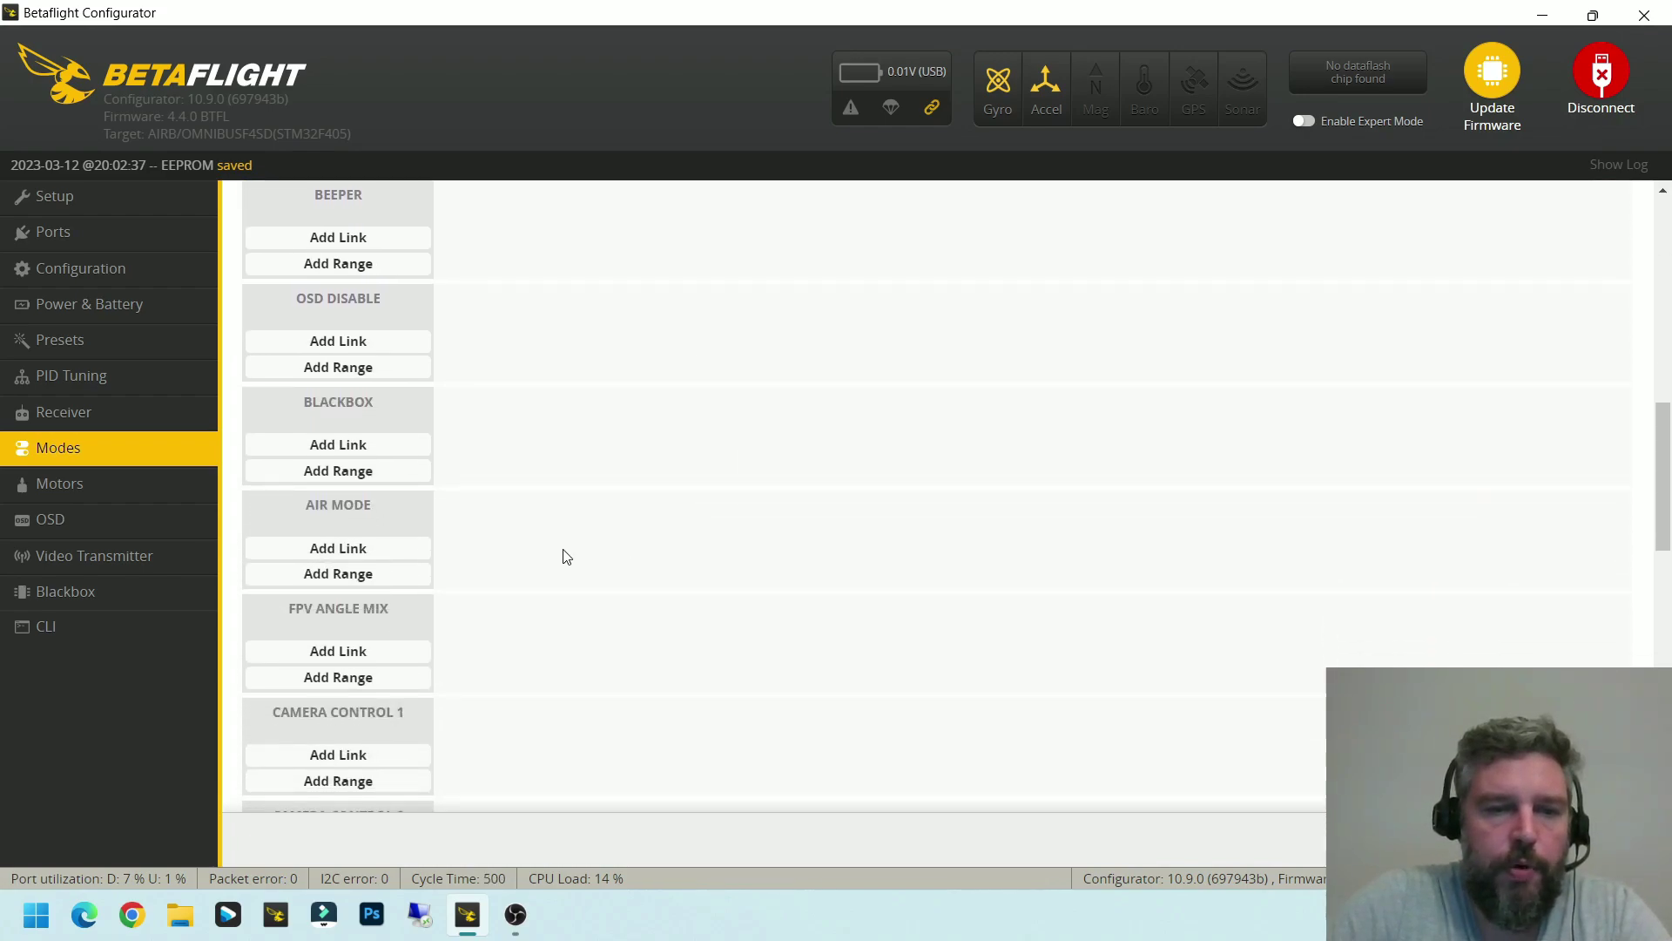
left_click(361, 575)
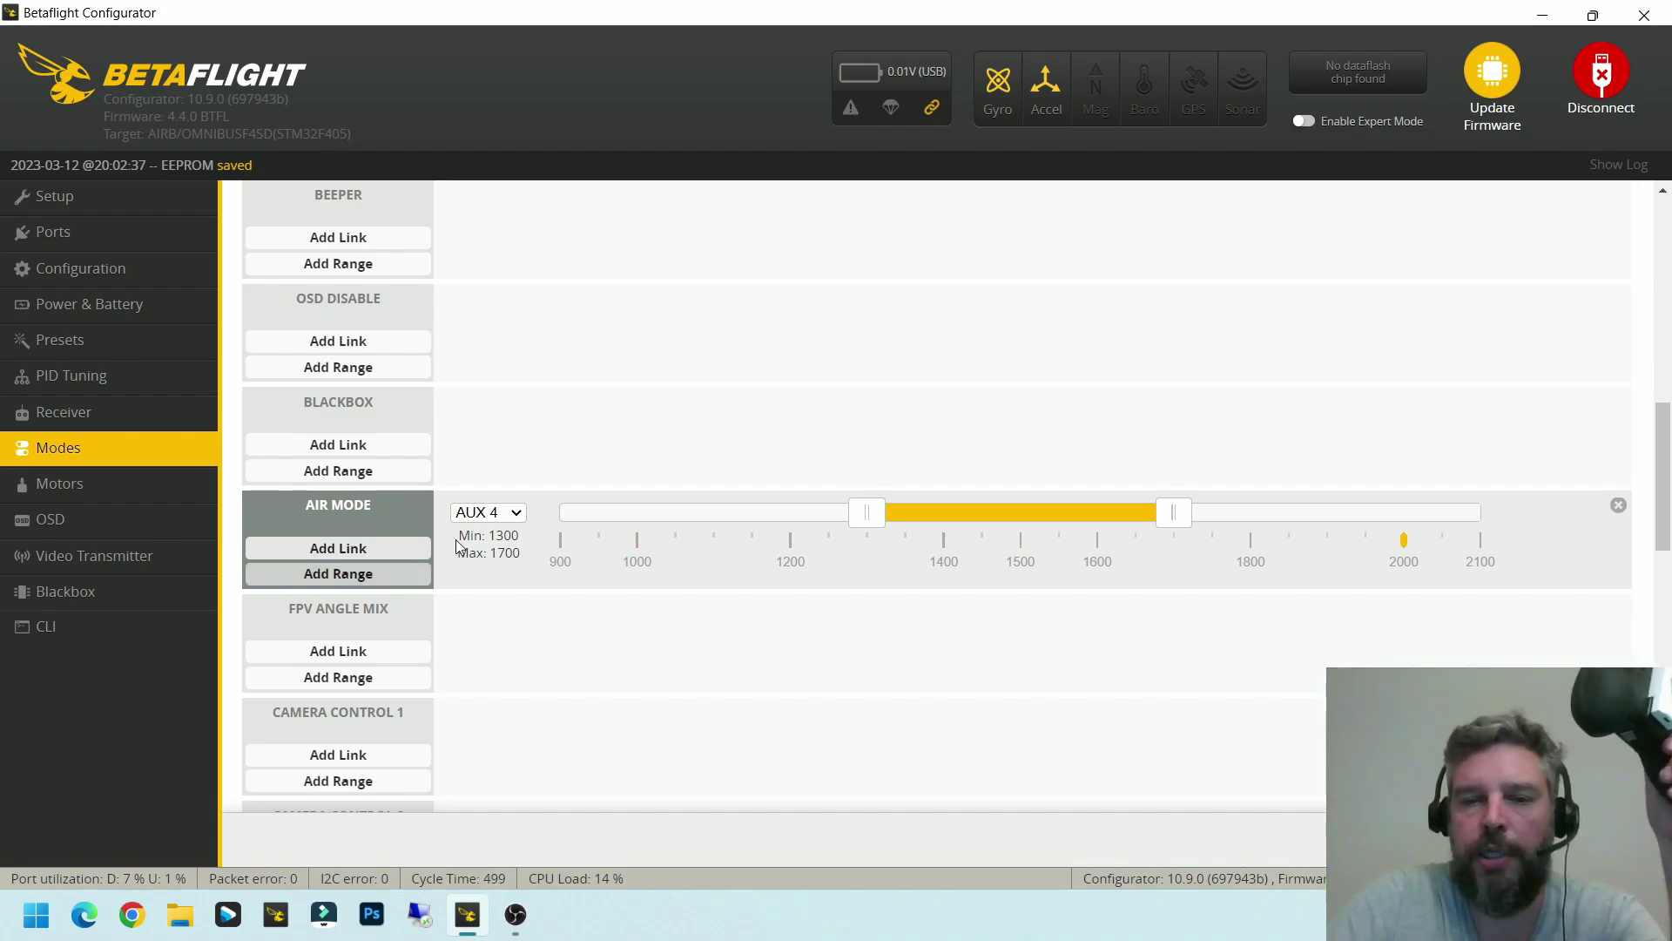
left_click_drag(975, 520, 1324, 519)
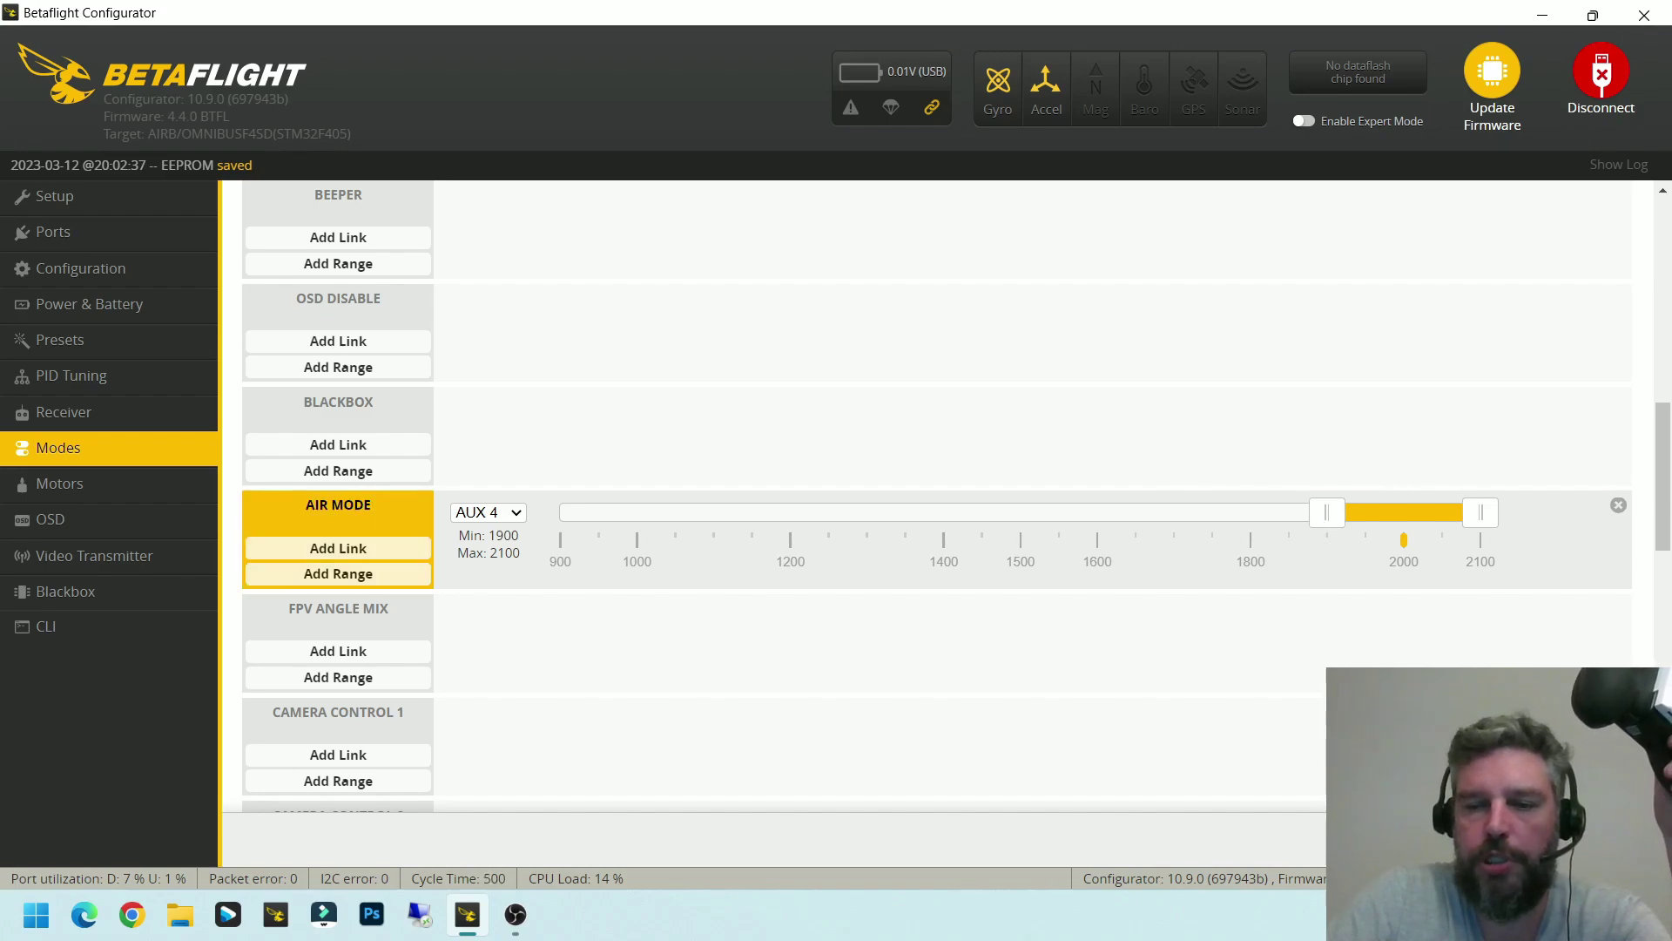
scroll(1131, 644, "down", 1)
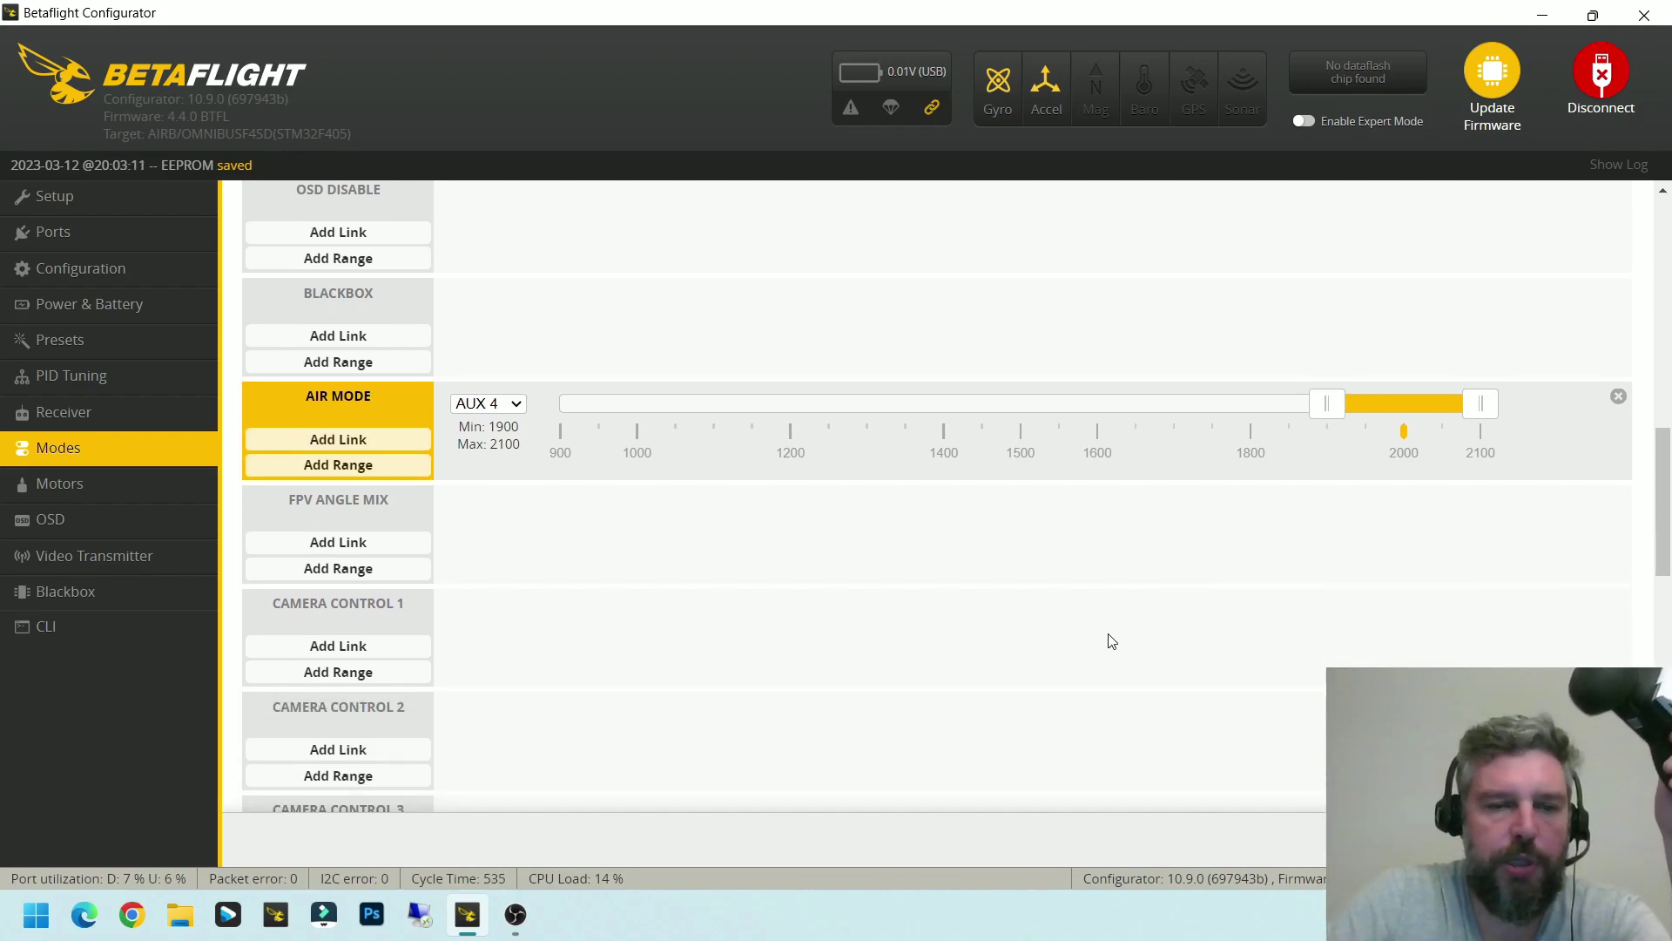
scroll(1097, 627, "up", 4)
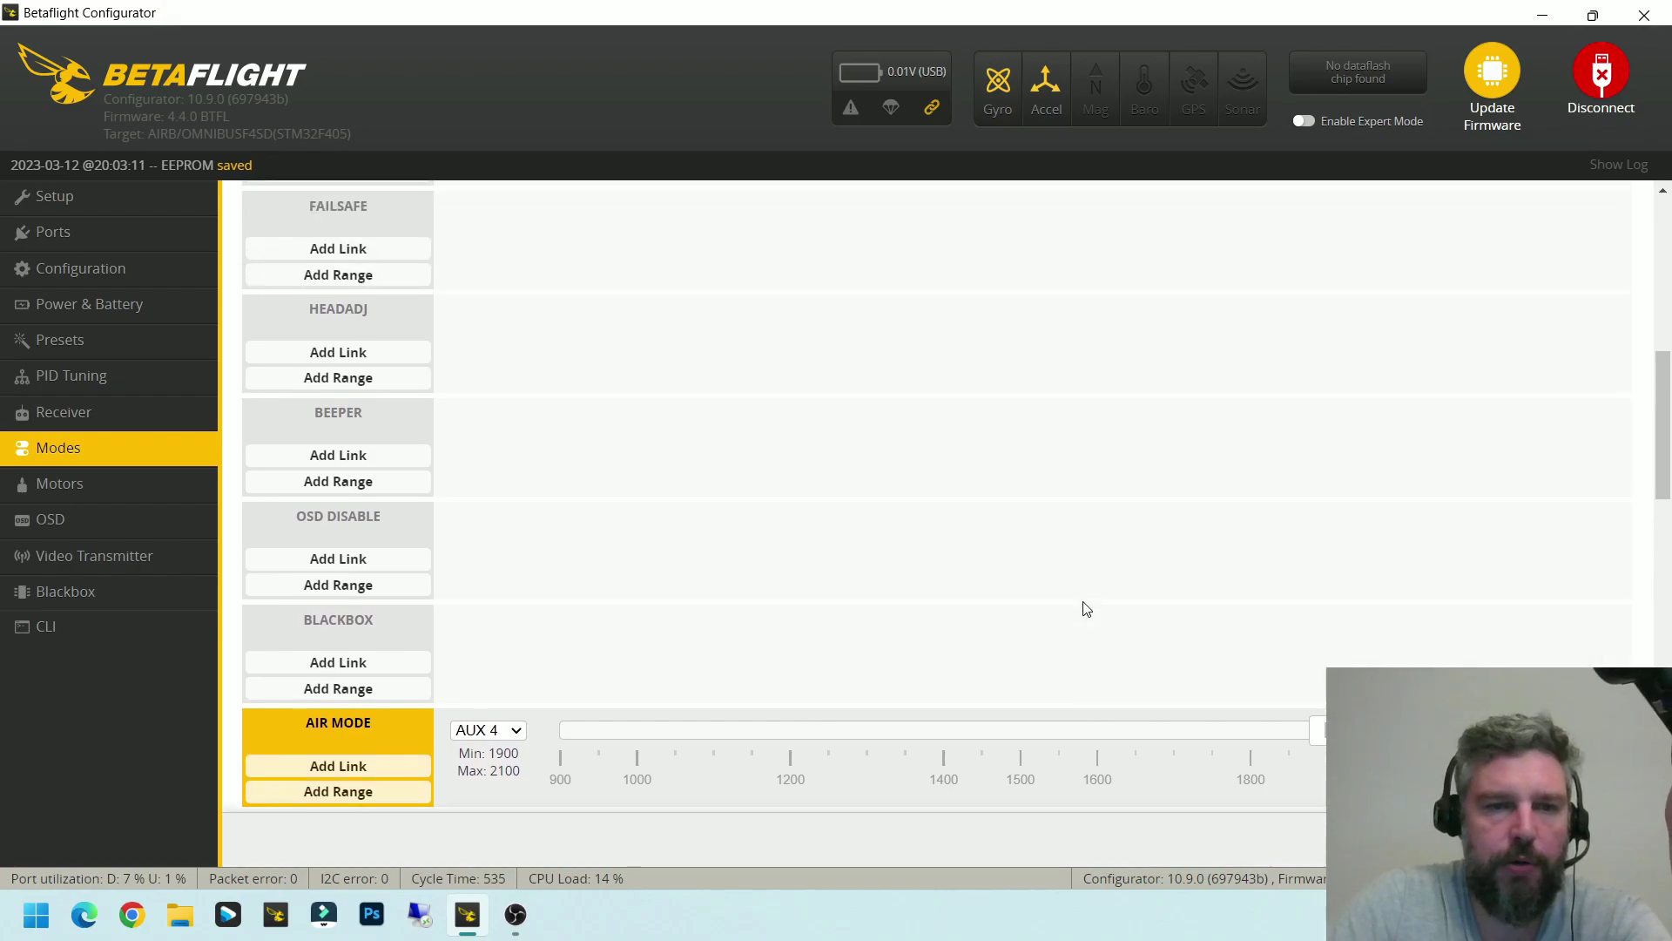
scroll(1088, 610, "up", 1)
scroll(1098, 612, "up", 6)
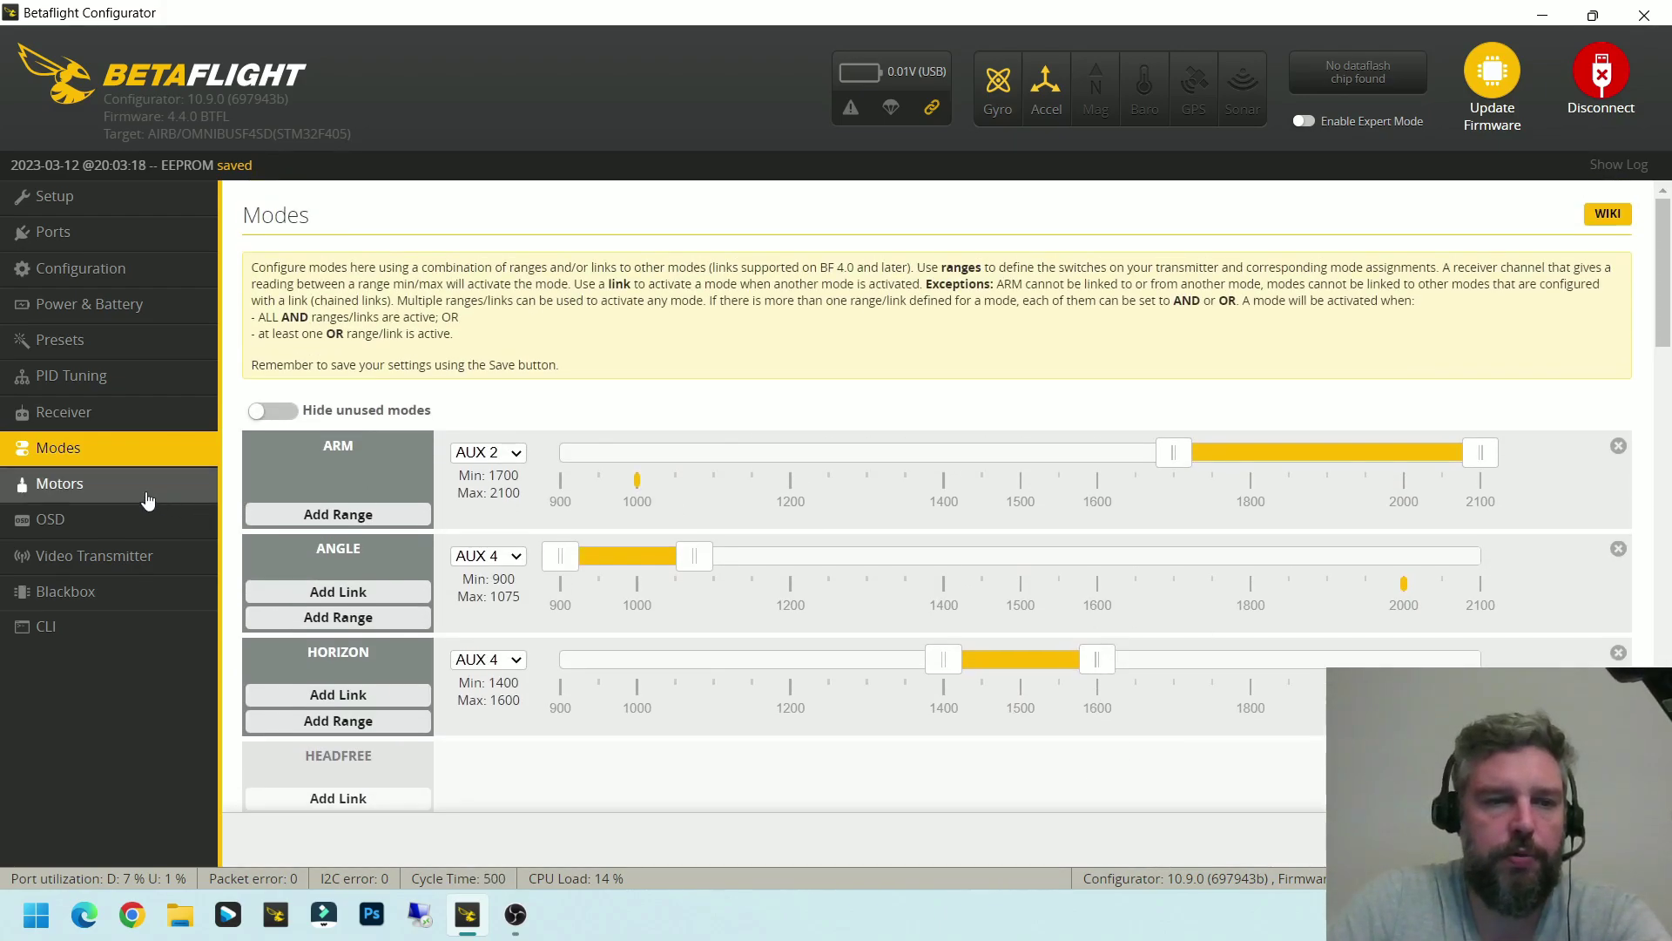
Check the receiver's AUX channels and add a range for the BEEPER mode on AUX 5, spanning 1900 to 2100
left_click(97, 418)
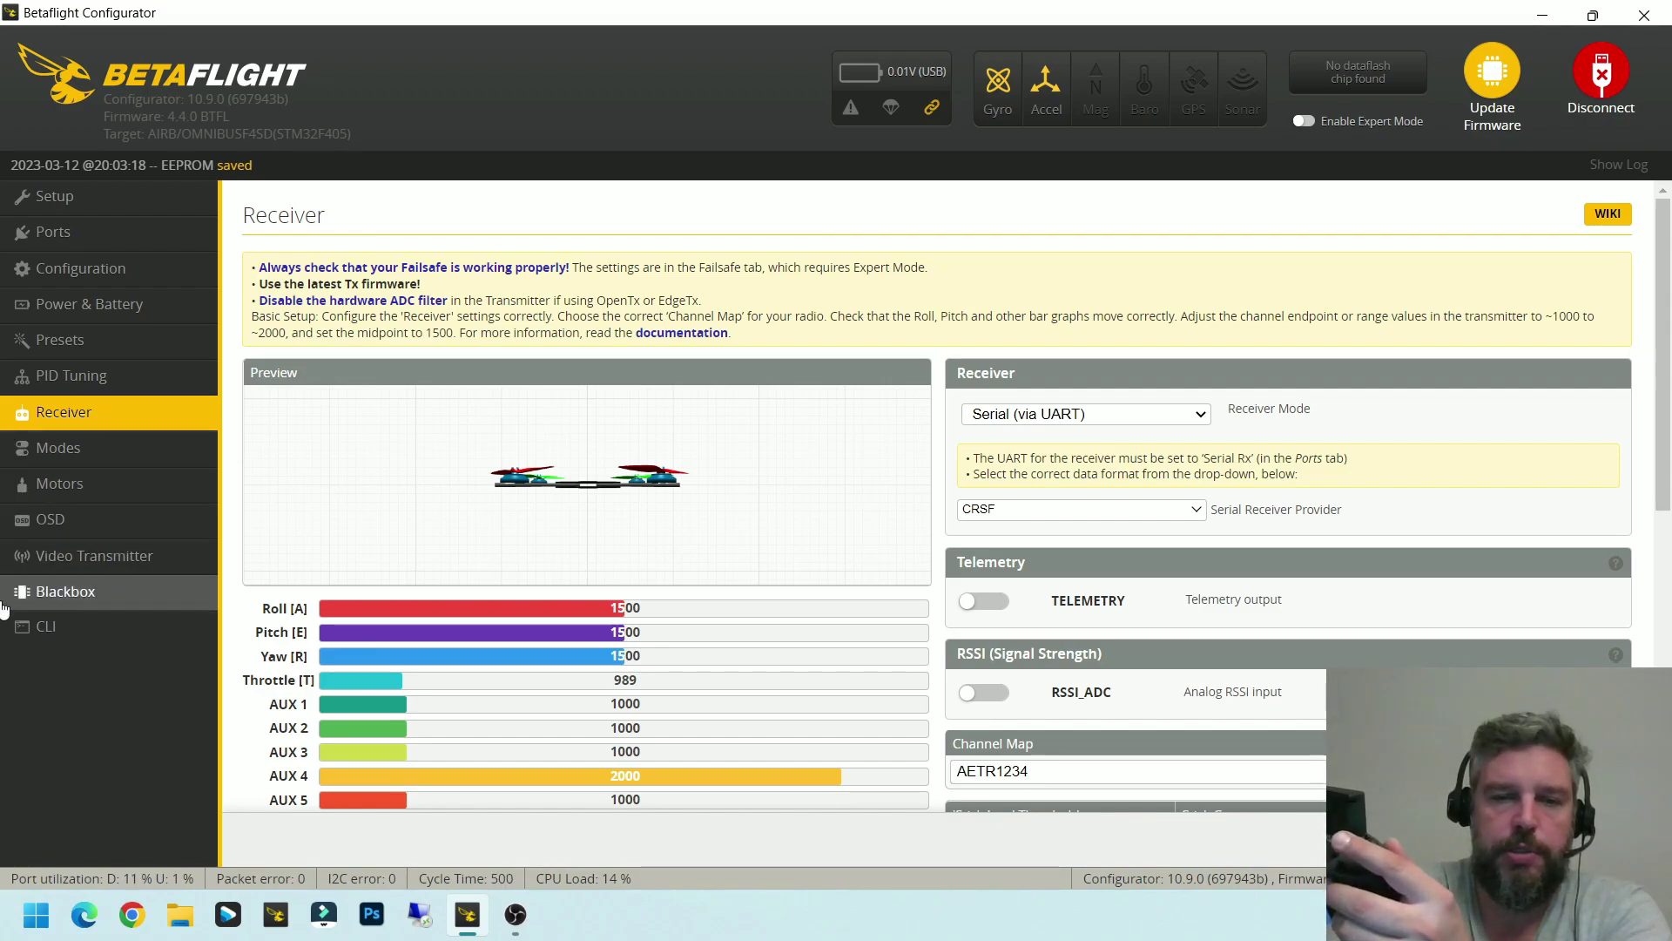
scroll(688, 571, "down", 3)
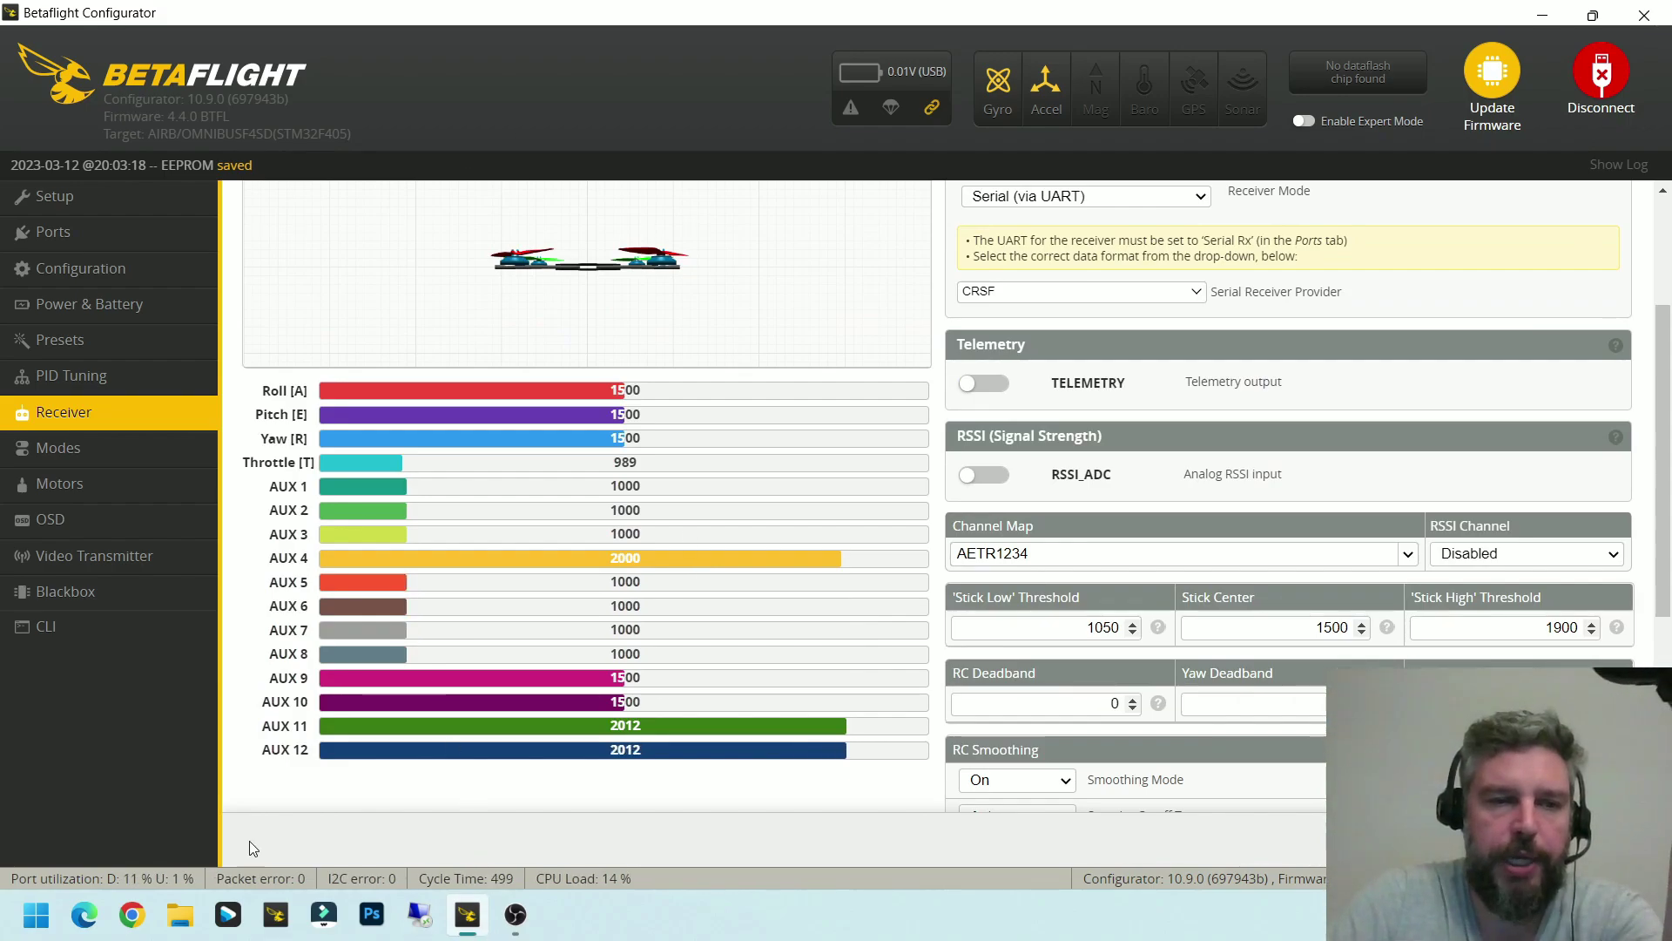
left_click(136, 453)
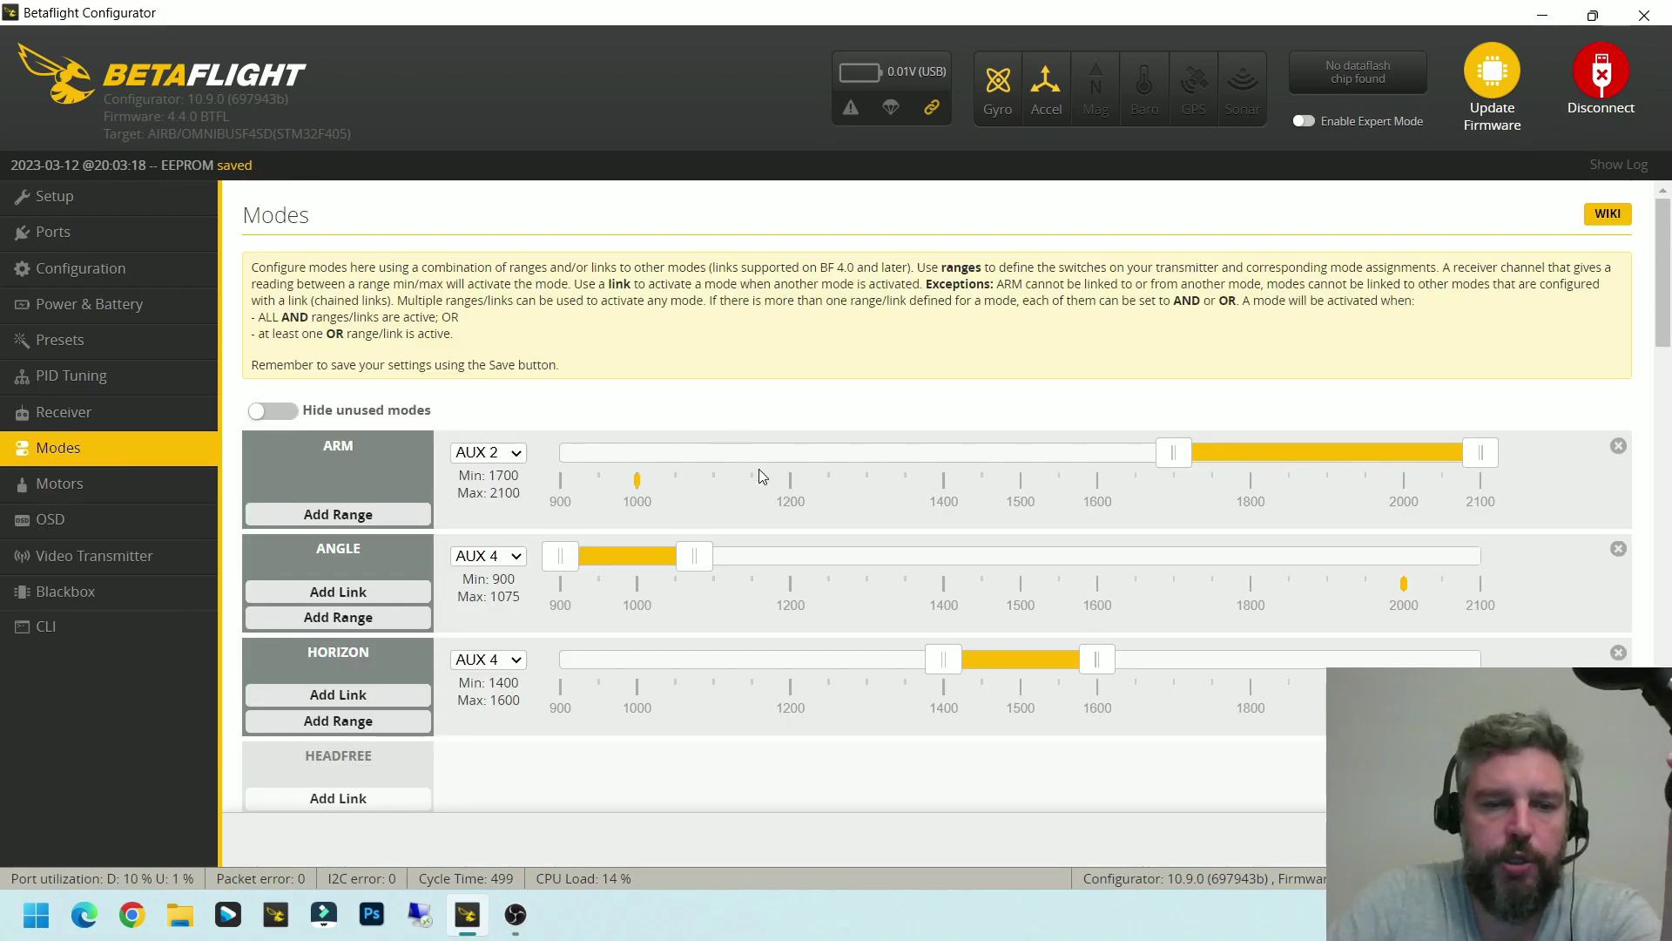
scroll(749, 462, "down", 5)
scroll(471, 508, "down", 2)
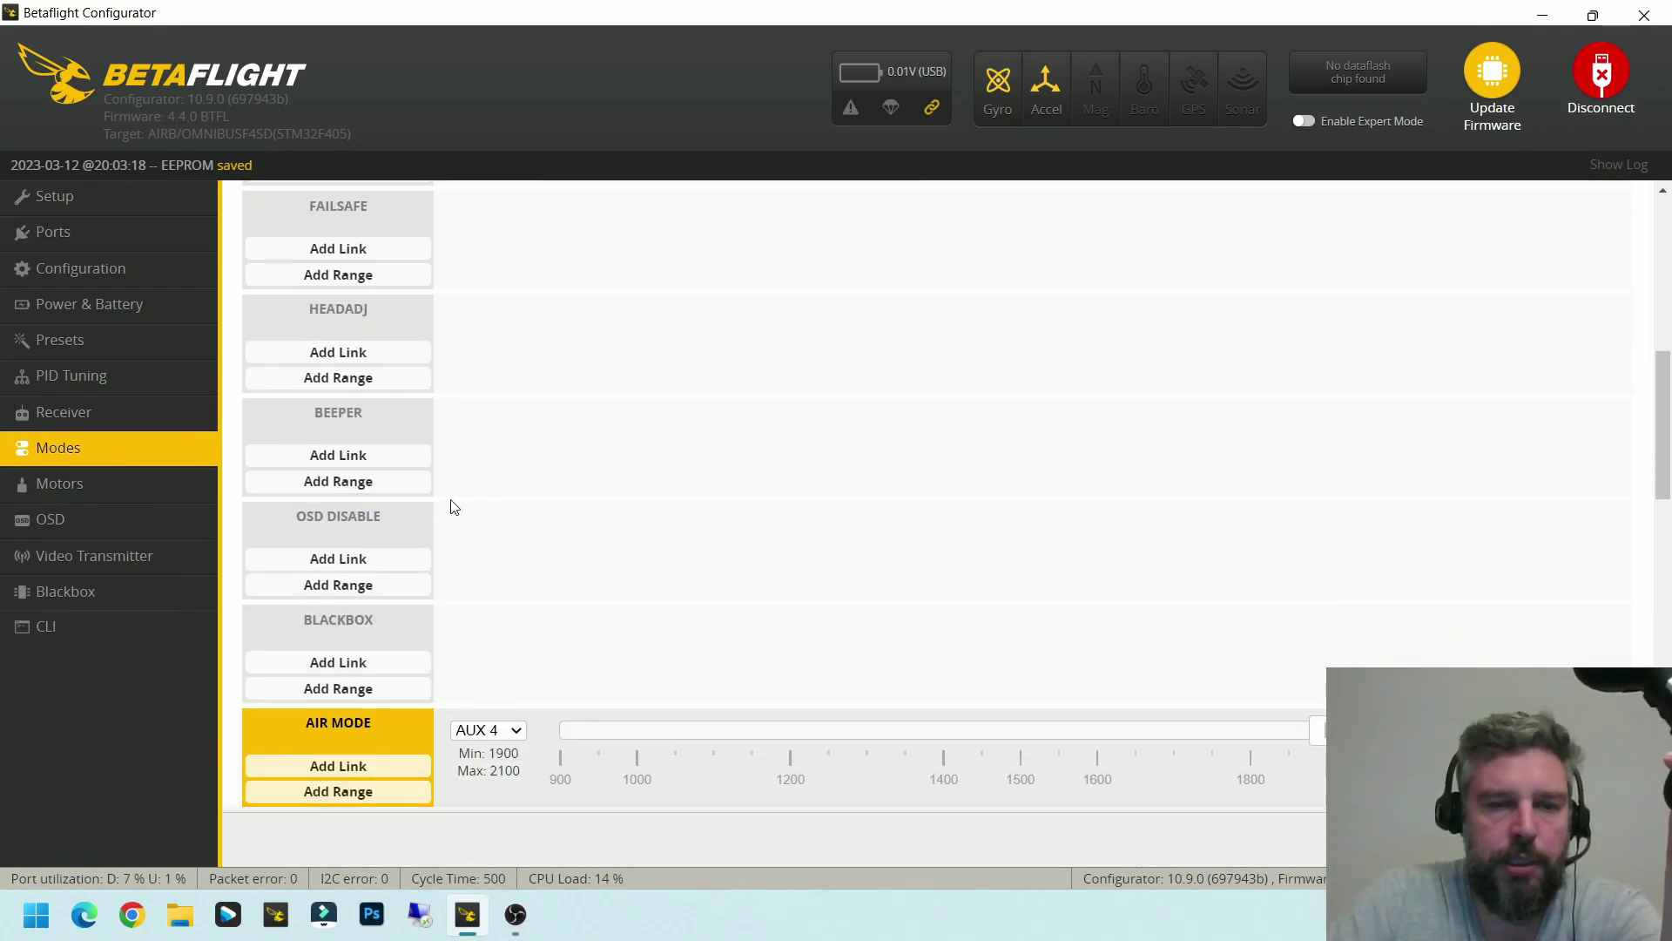
left_click(352, 487)
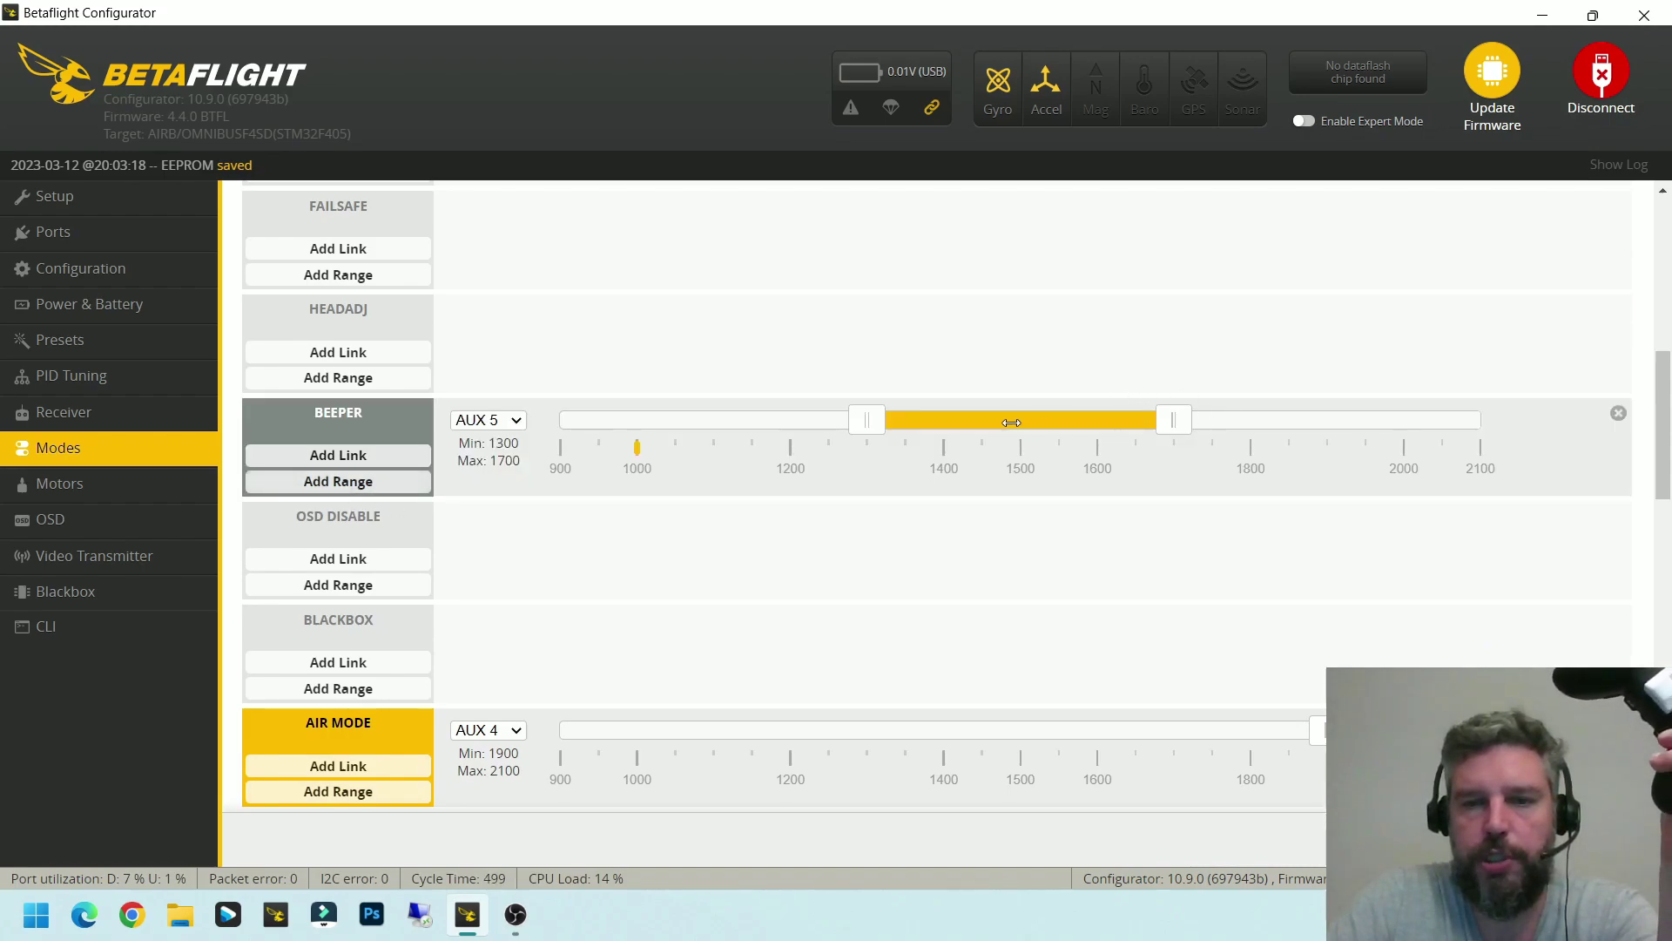
left_click_drag(1132, 419, 1438, 417)
left_click_drag(1182, 424, 1330, 424)
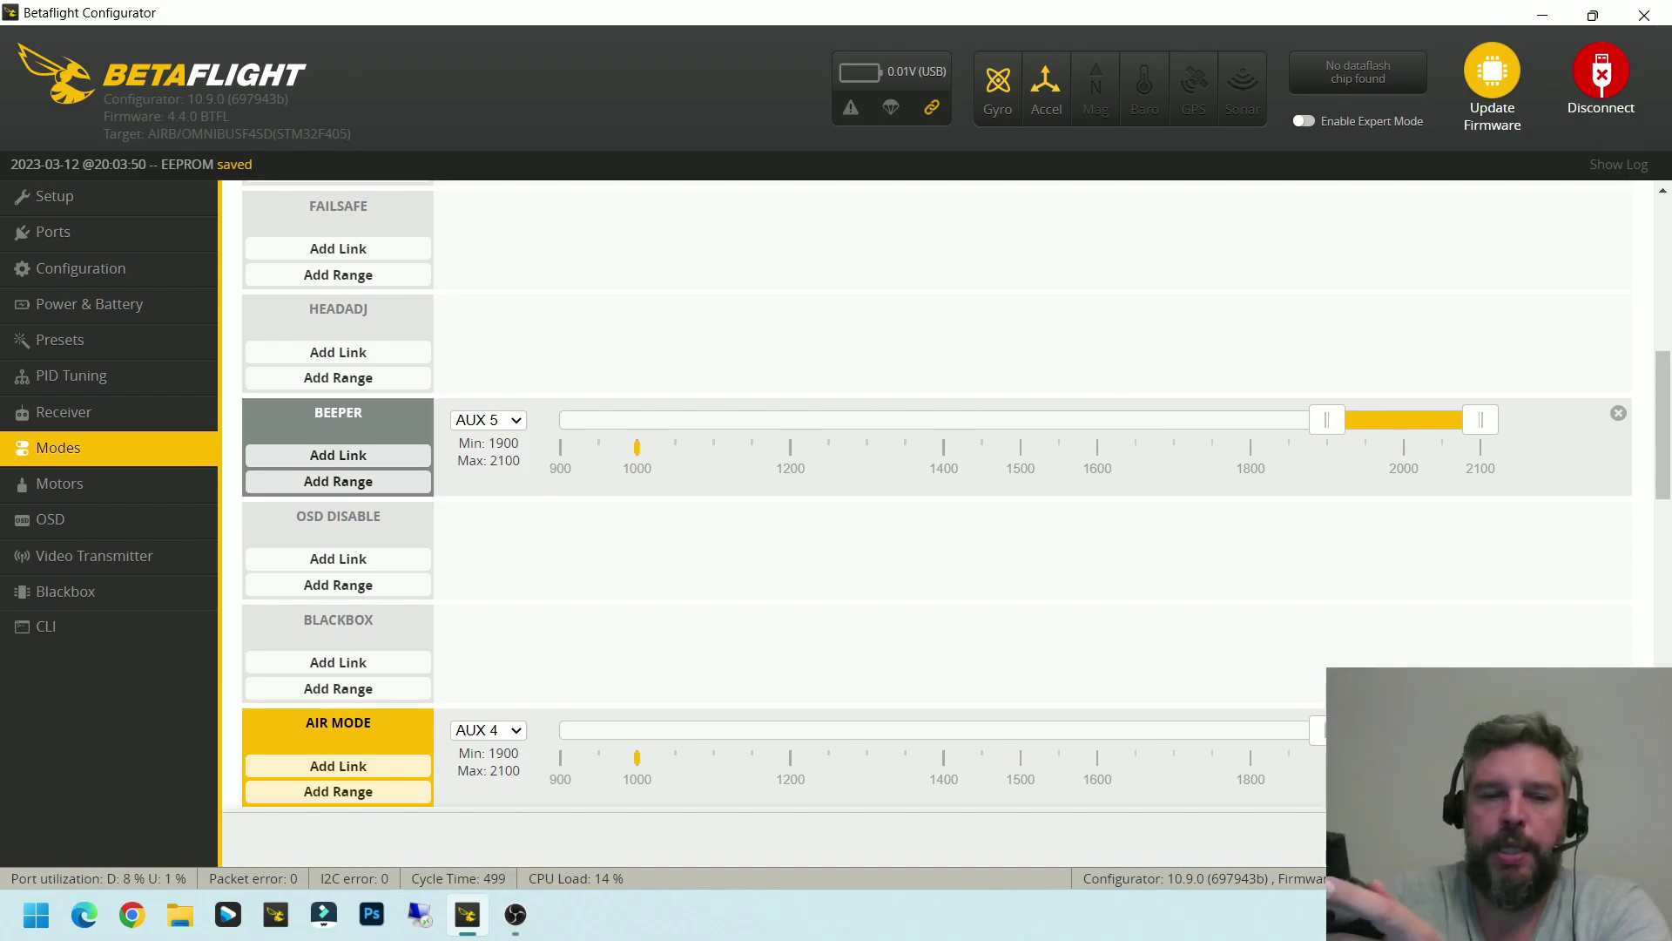
scroll(1128, 319, "up", 2)
scroll(1141, 232, "up", 2)
scroll(1123, 336, "down", 16)
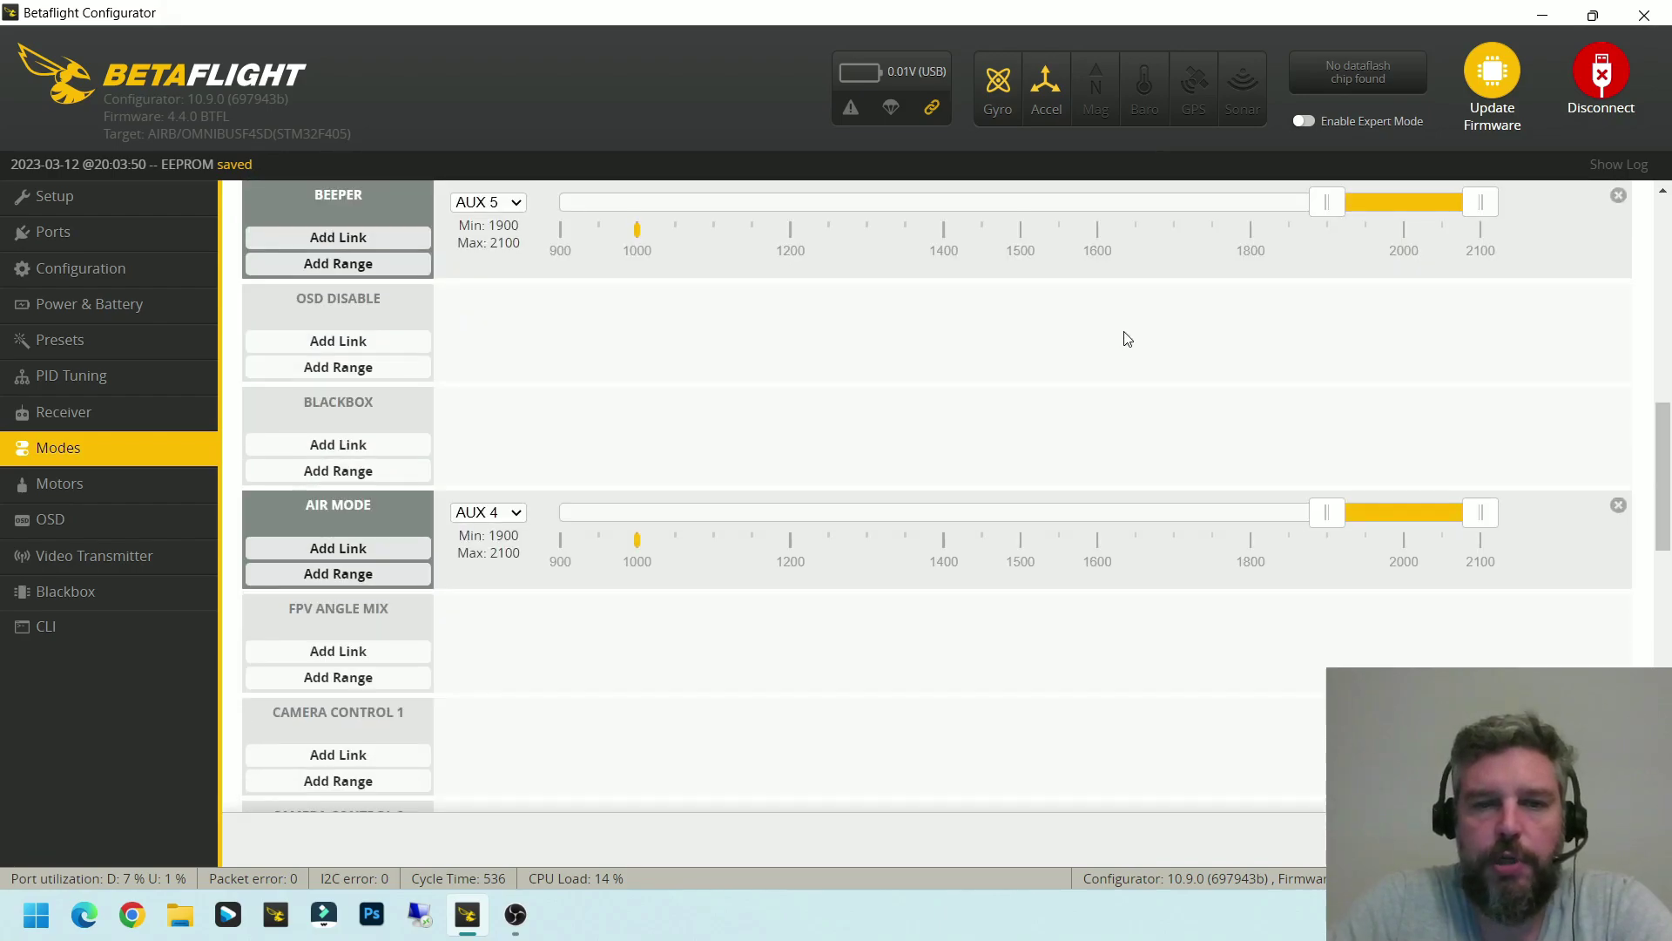
scroll(1112, 351, "down", 1)
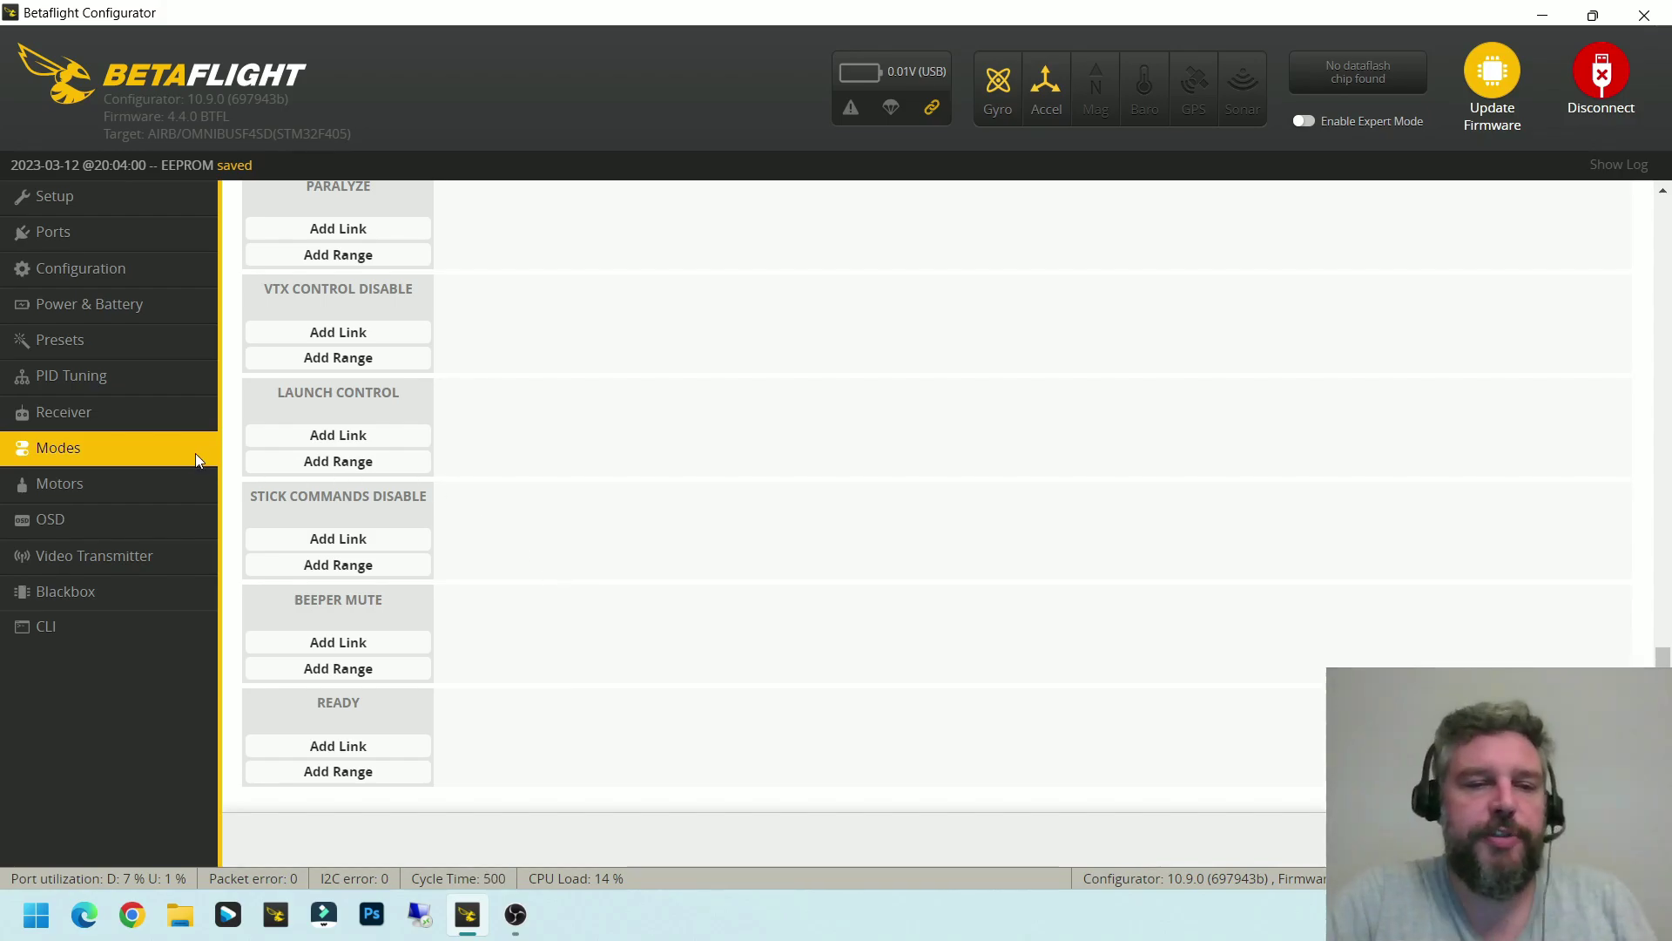
Try to spin motor 1 in motor test mode after acknowledging the risks, and disable the test mode
left_click(89, 479)
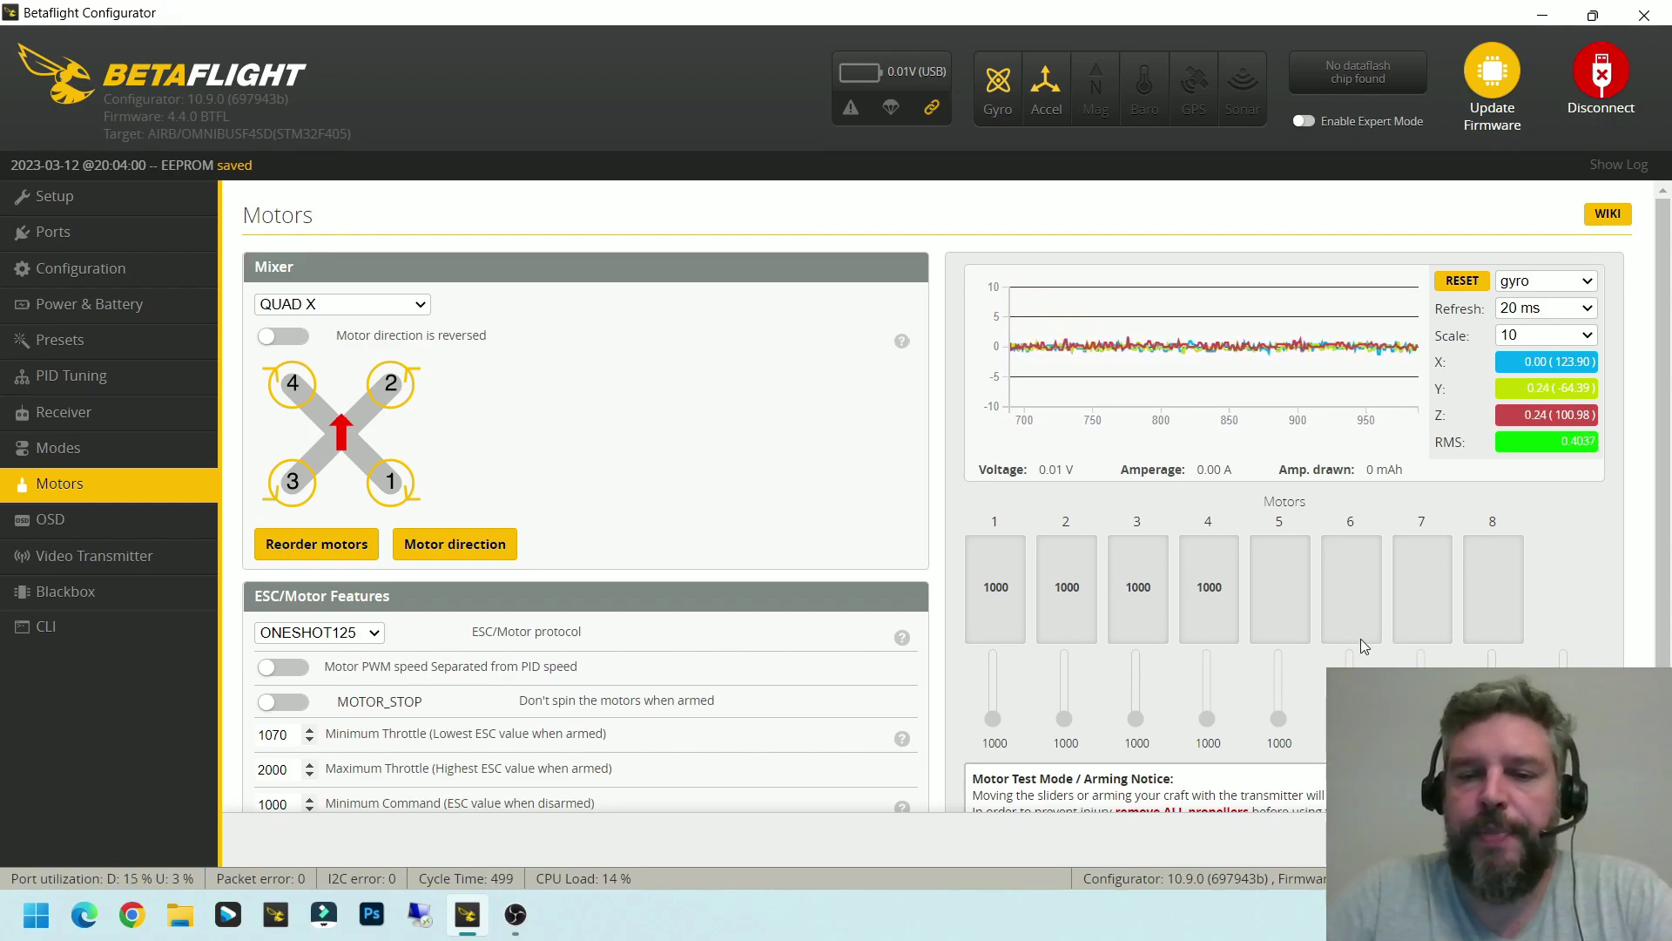
scroll(1361, 640, "down", 2)
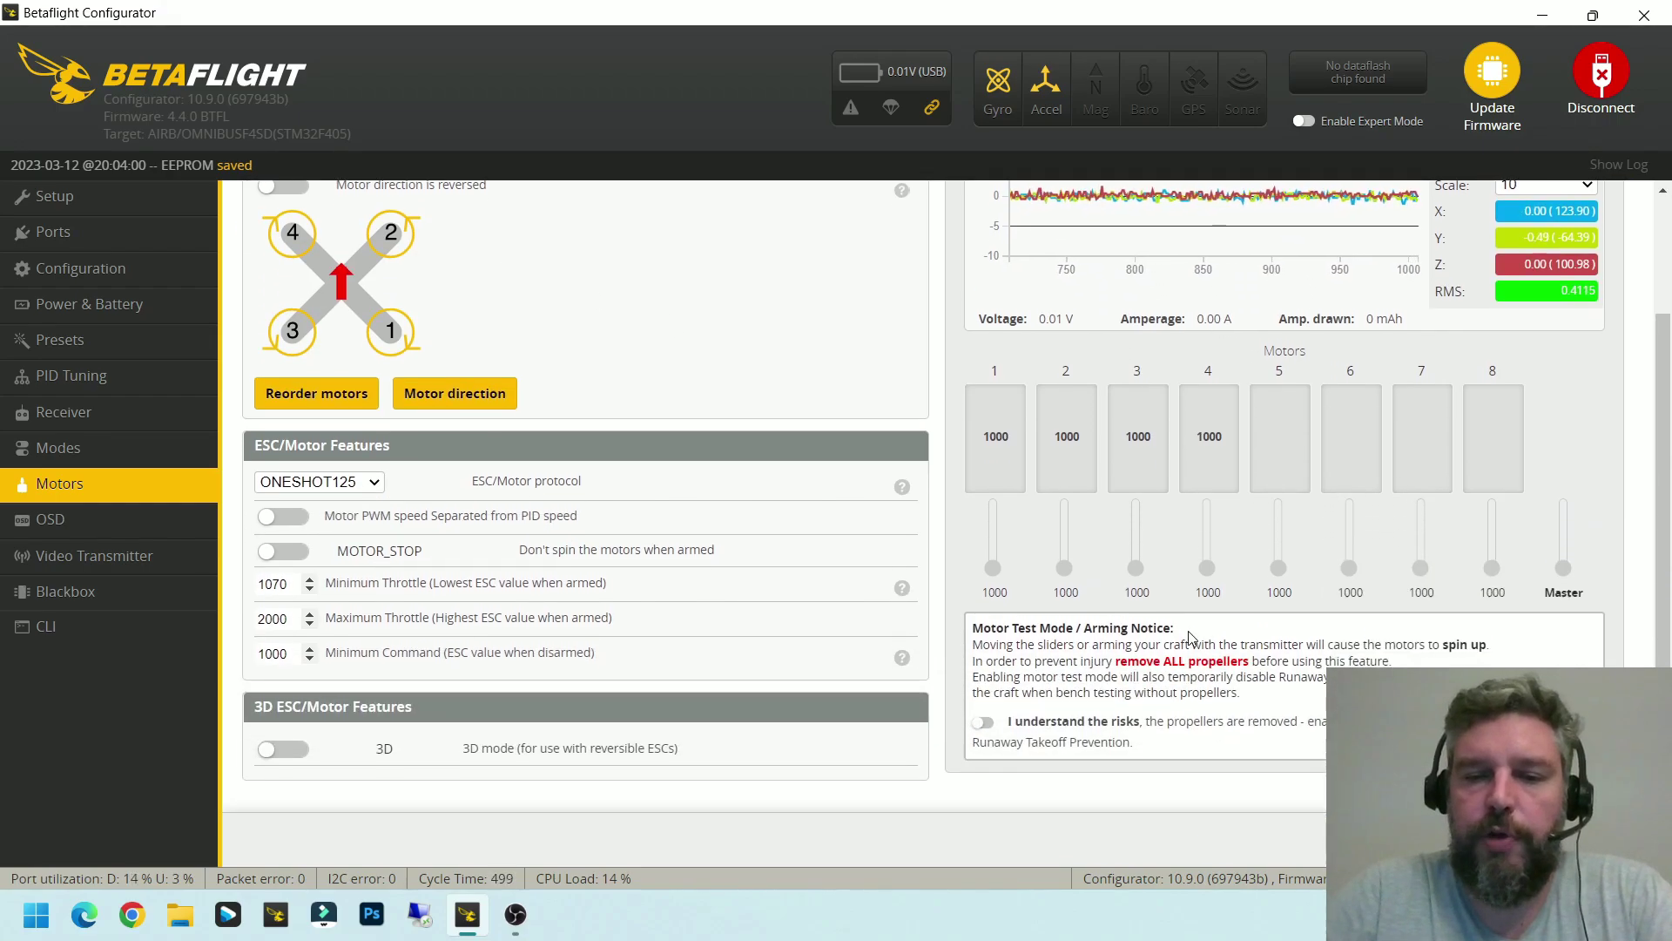
left_click(982, 722)
scroll(1102, 689, "up", 2)
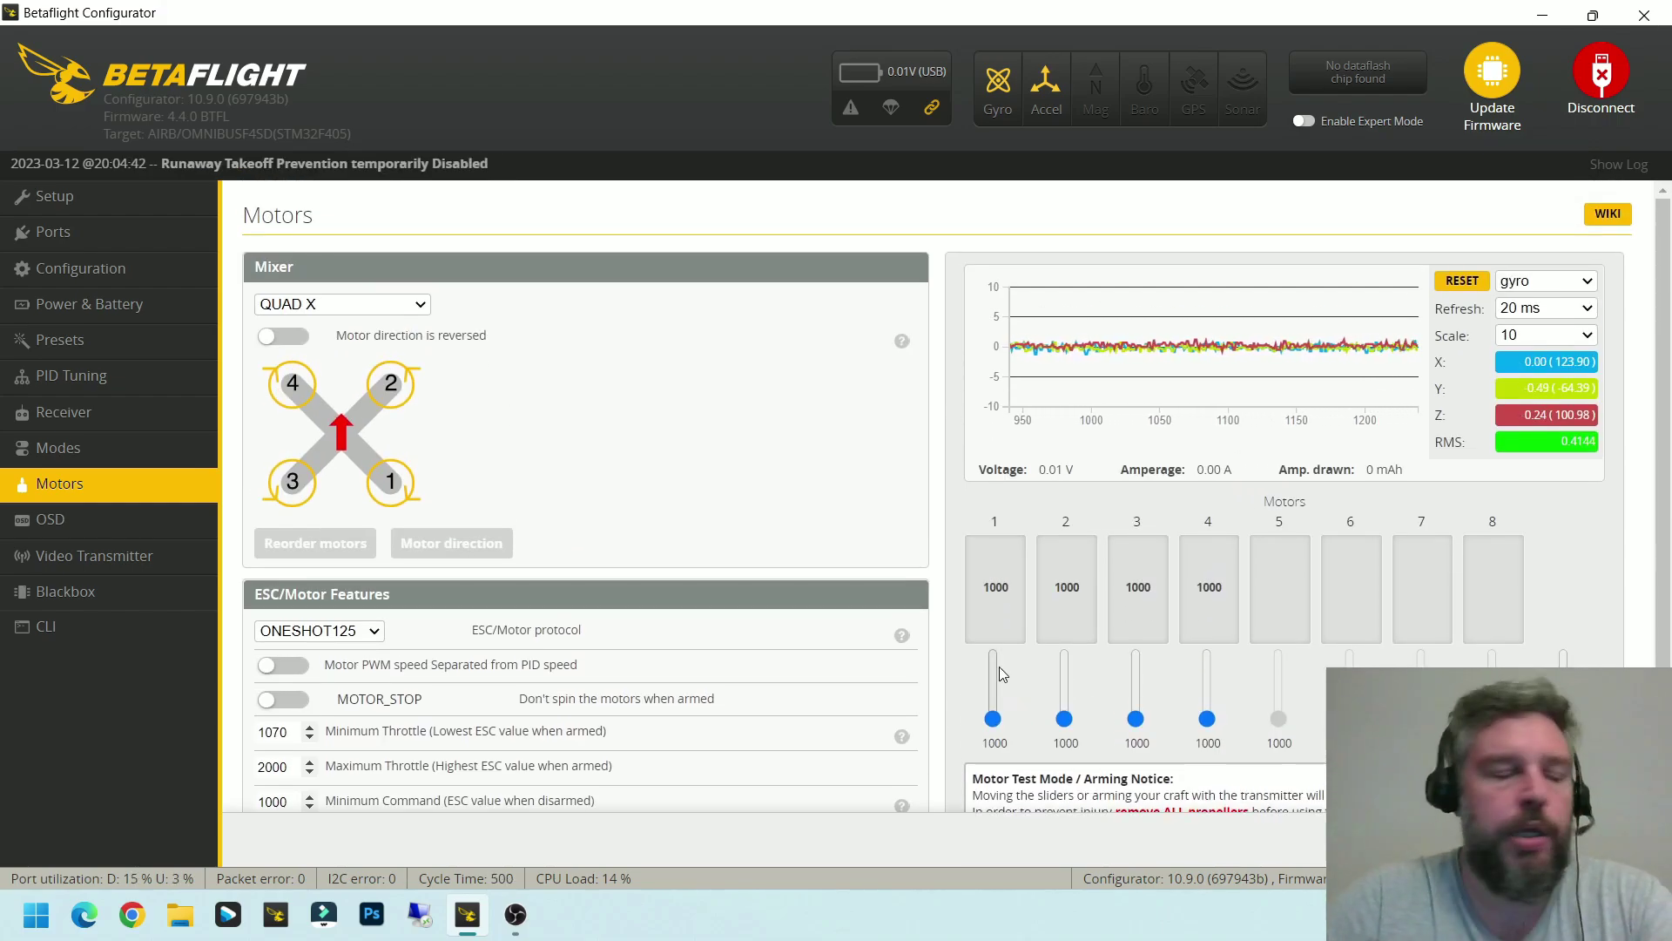
left_click_drag(993, 718, 1005, 693)
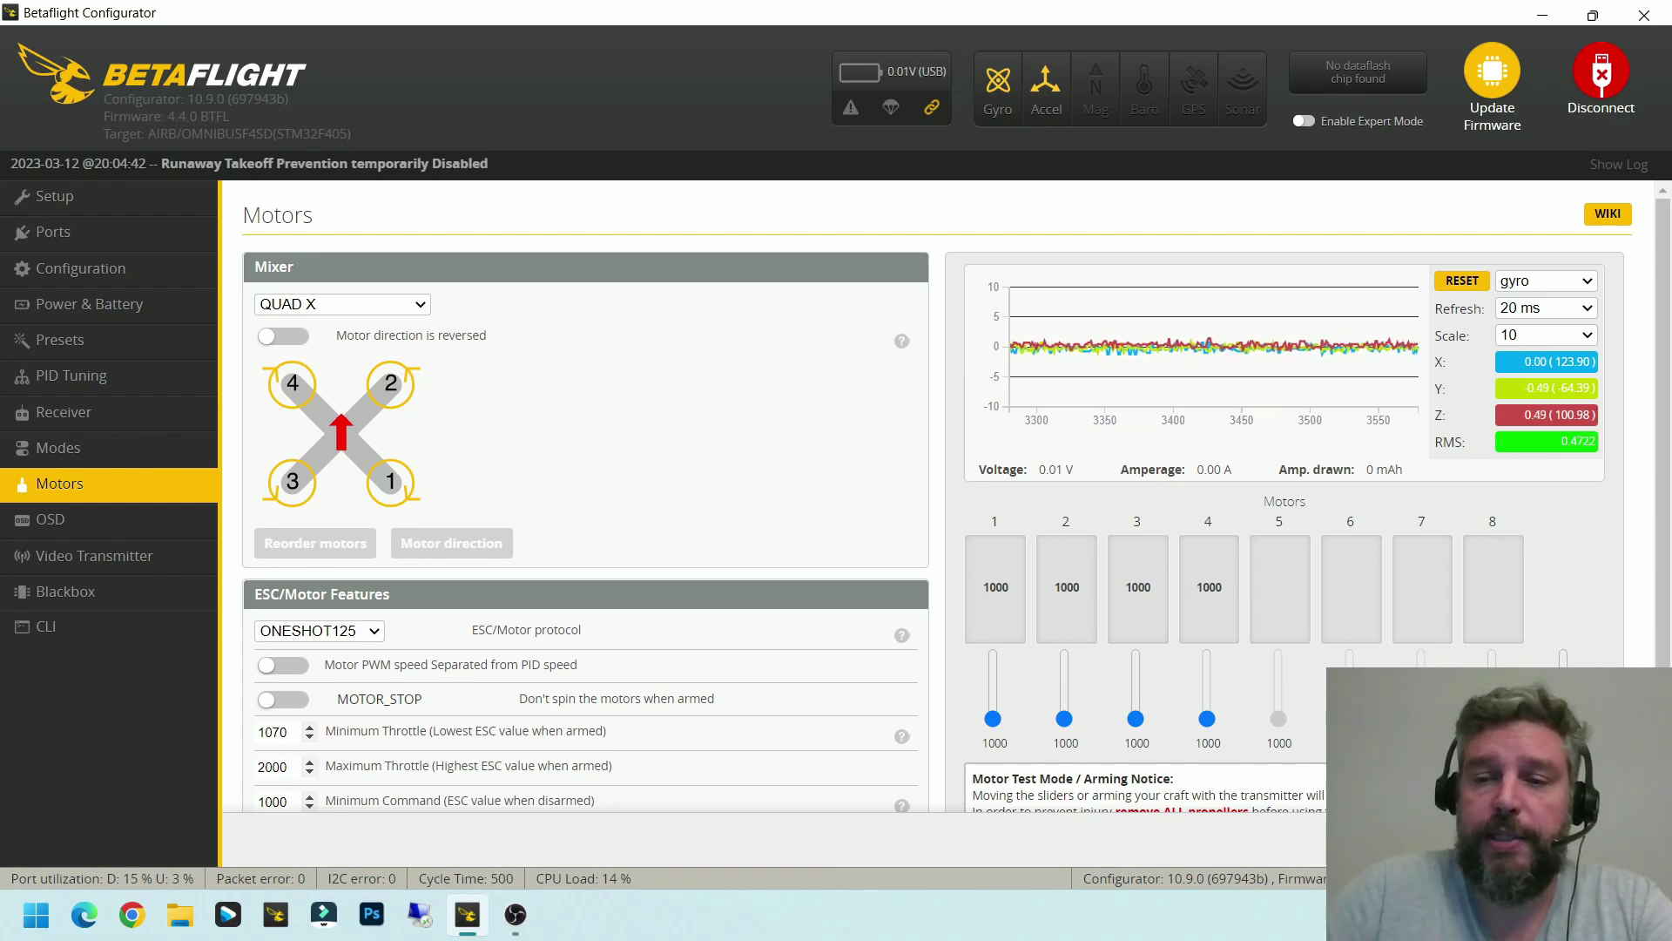
scroll(1077, 610, "down", 2)
left_click(983, 751)
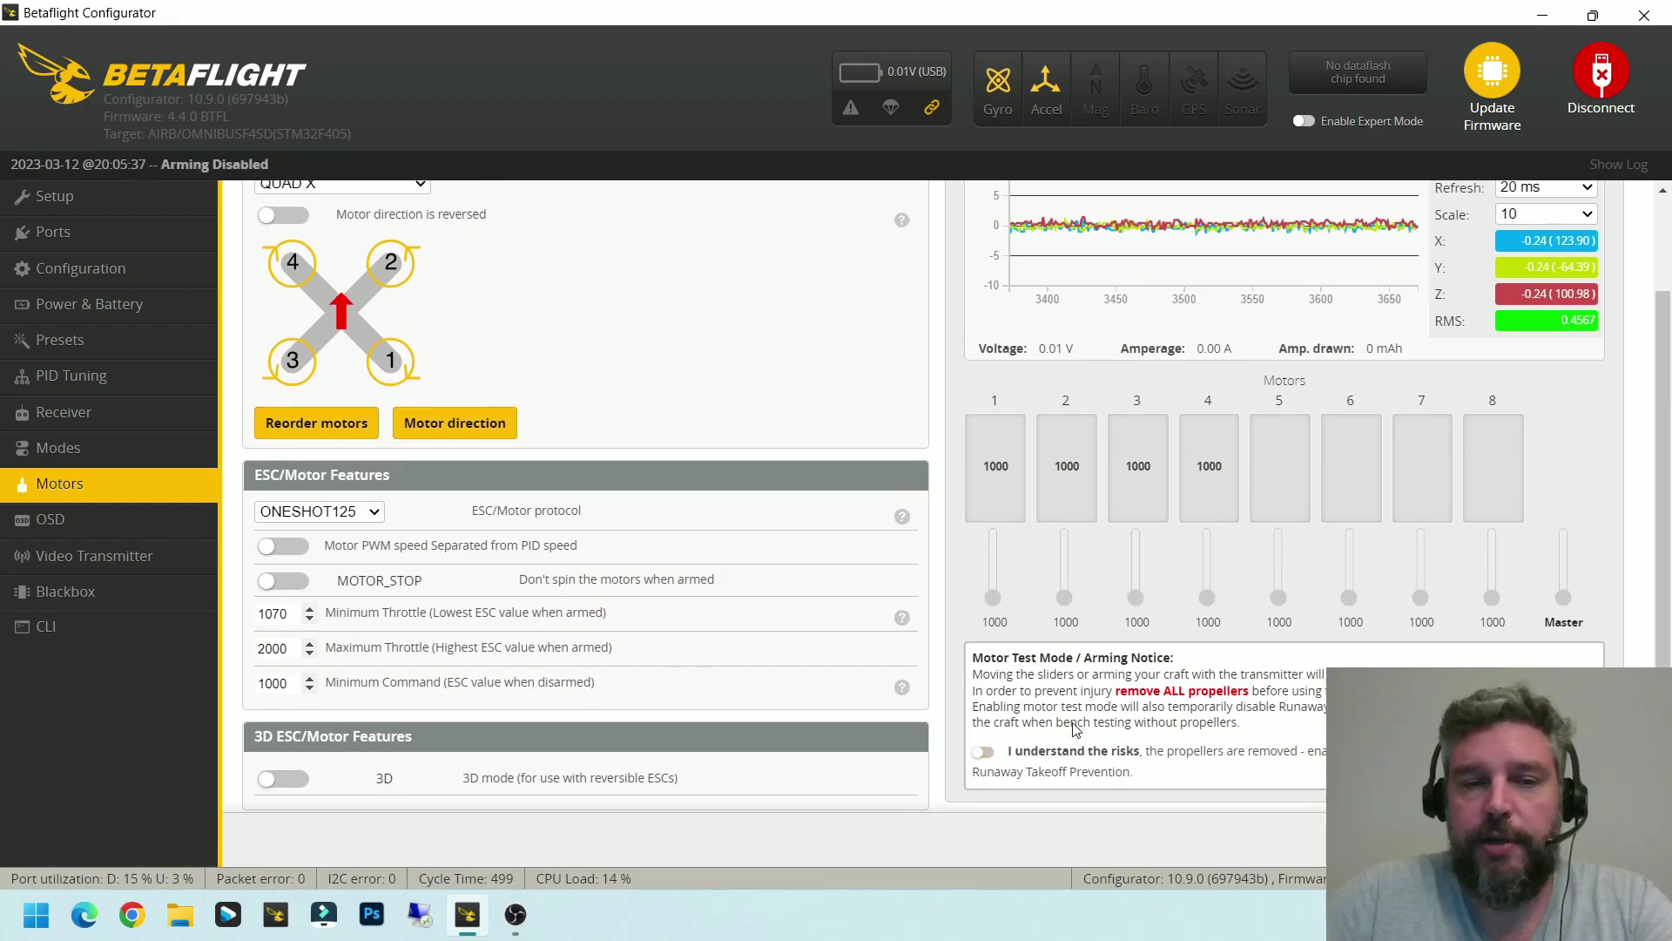
scroll(1077, 729, "up", 2)
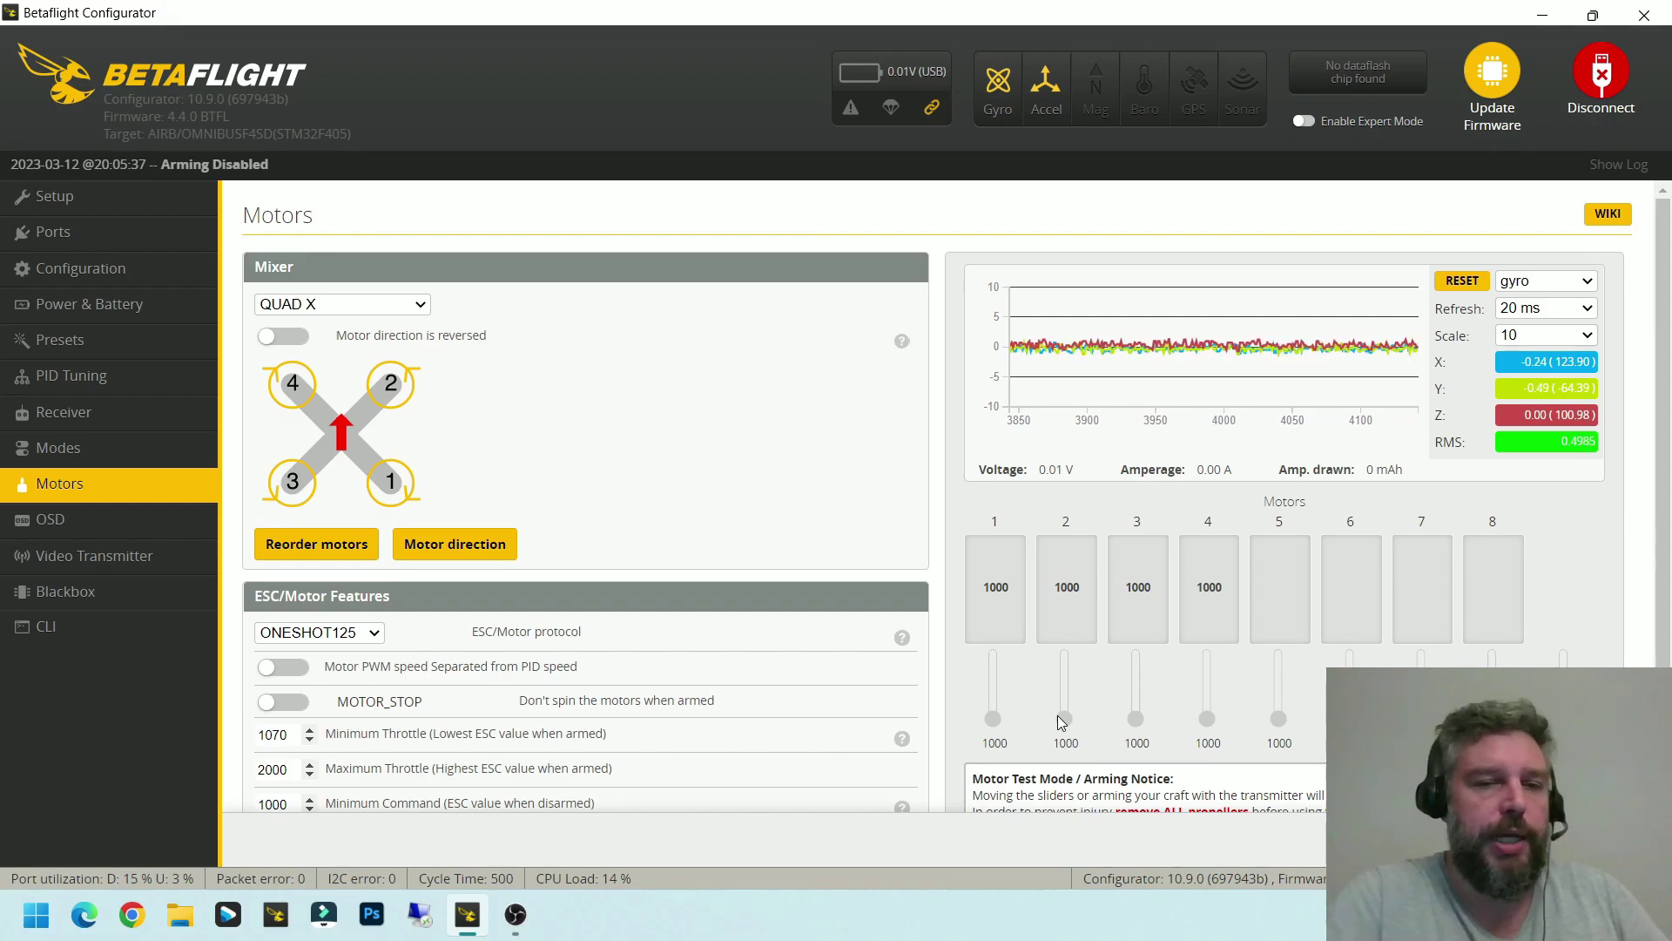
Try to run the motor reordering after acknowledging that the propellers are removed
left_click(318, 543)
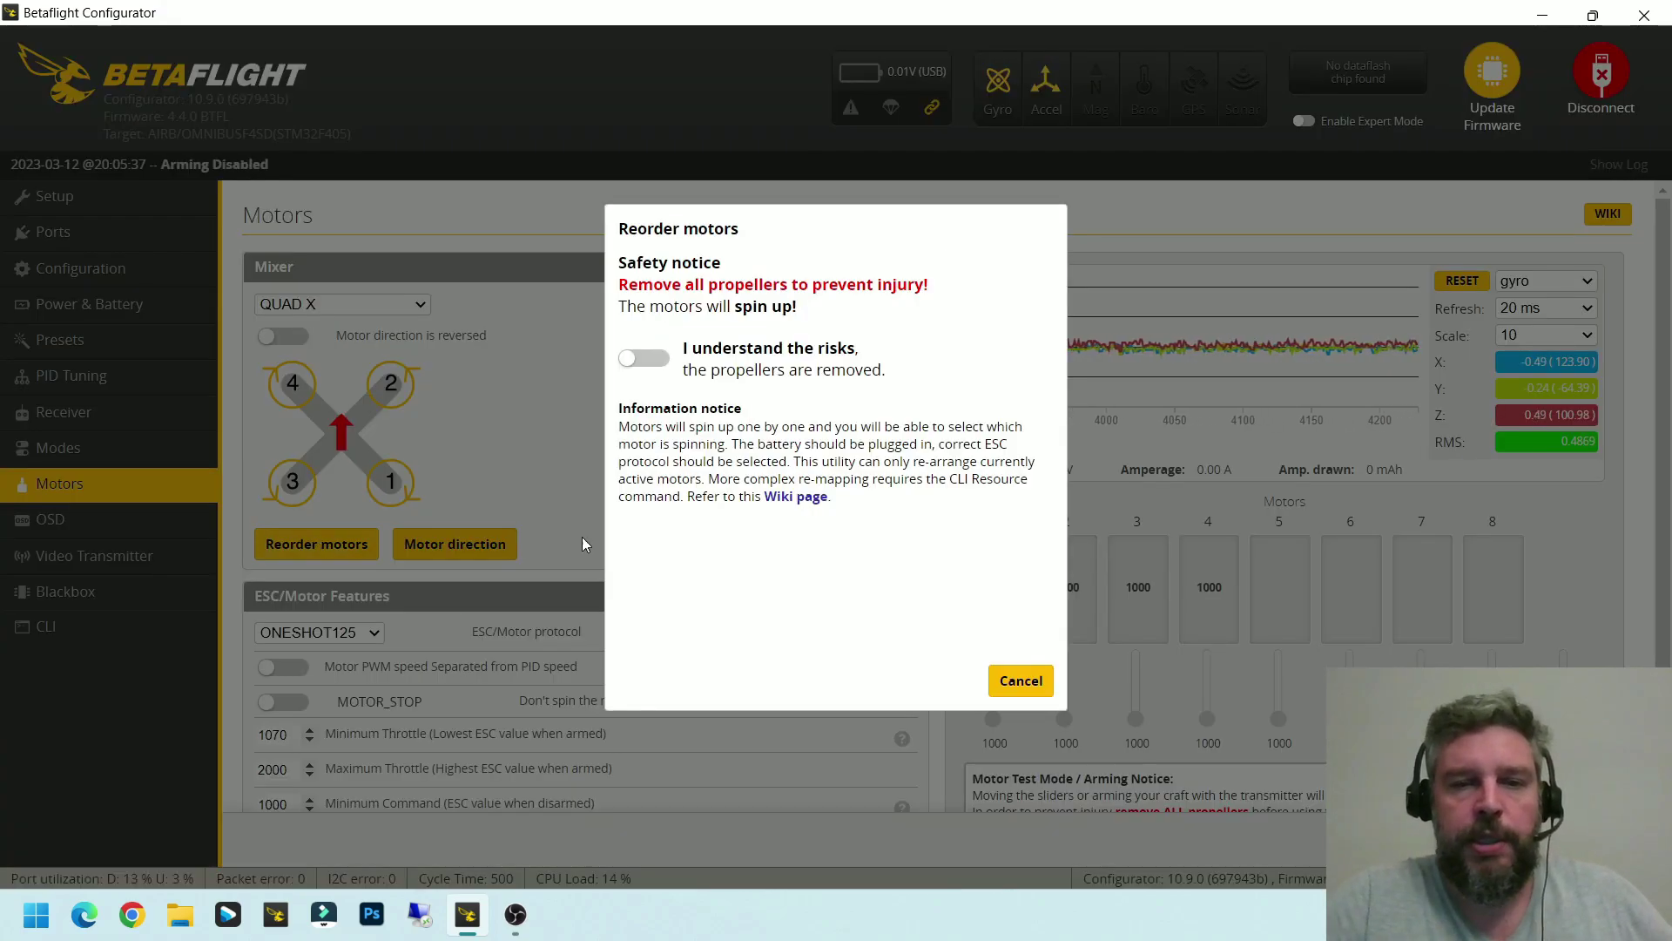
left_click(666, 360)
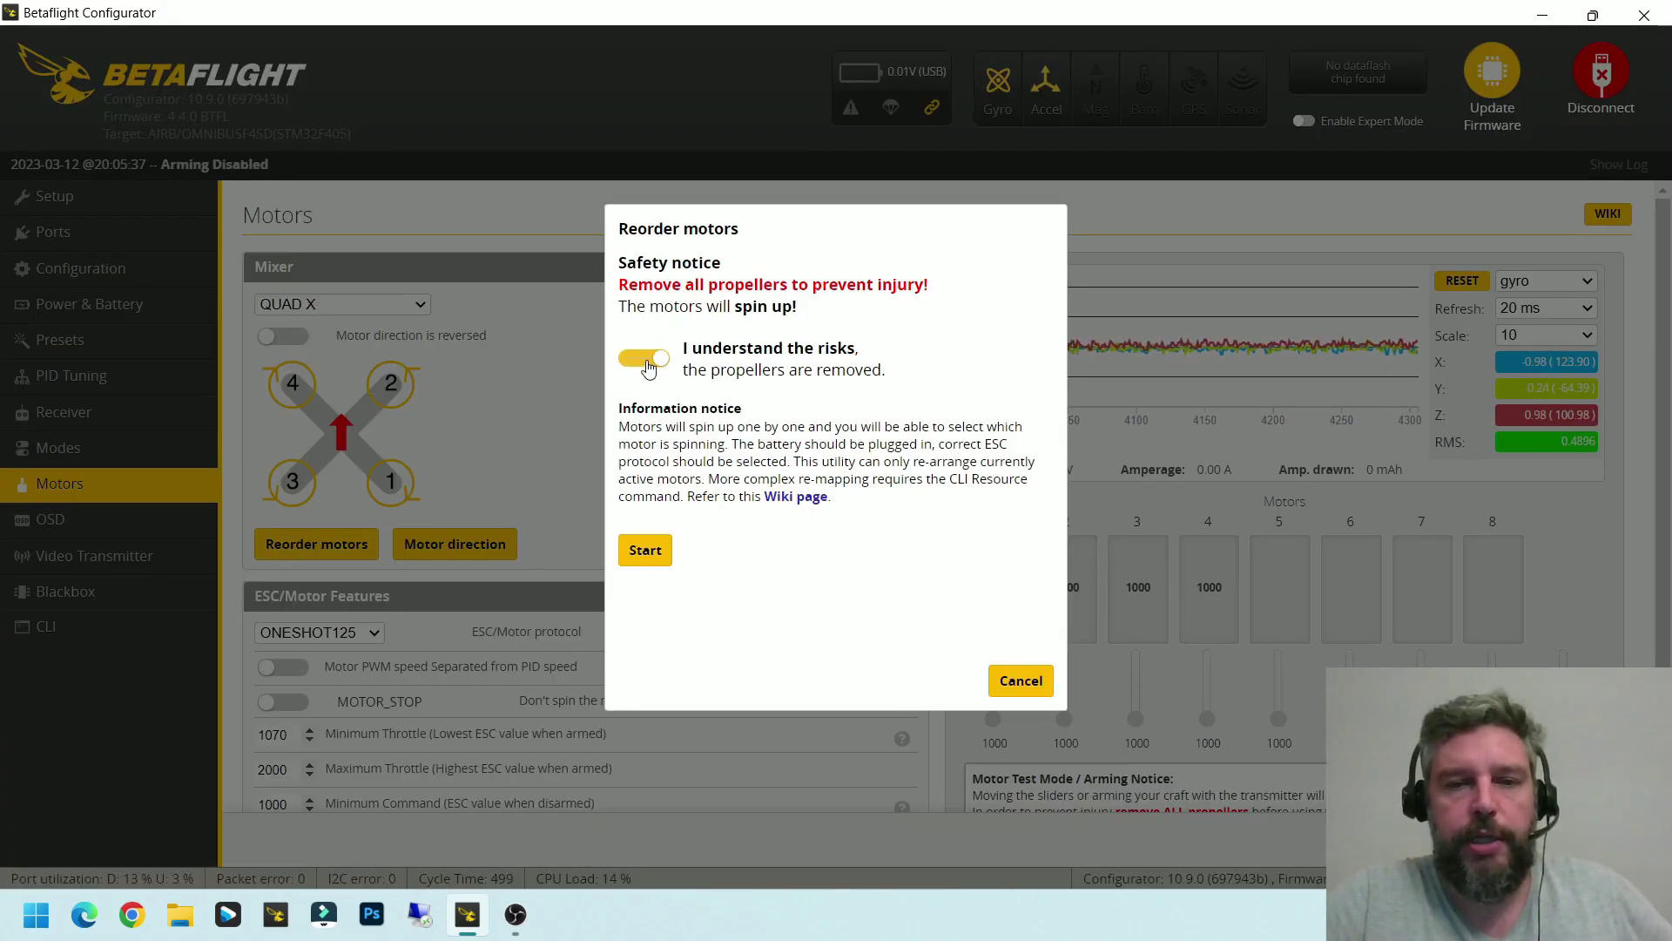
left_click(645, 551)
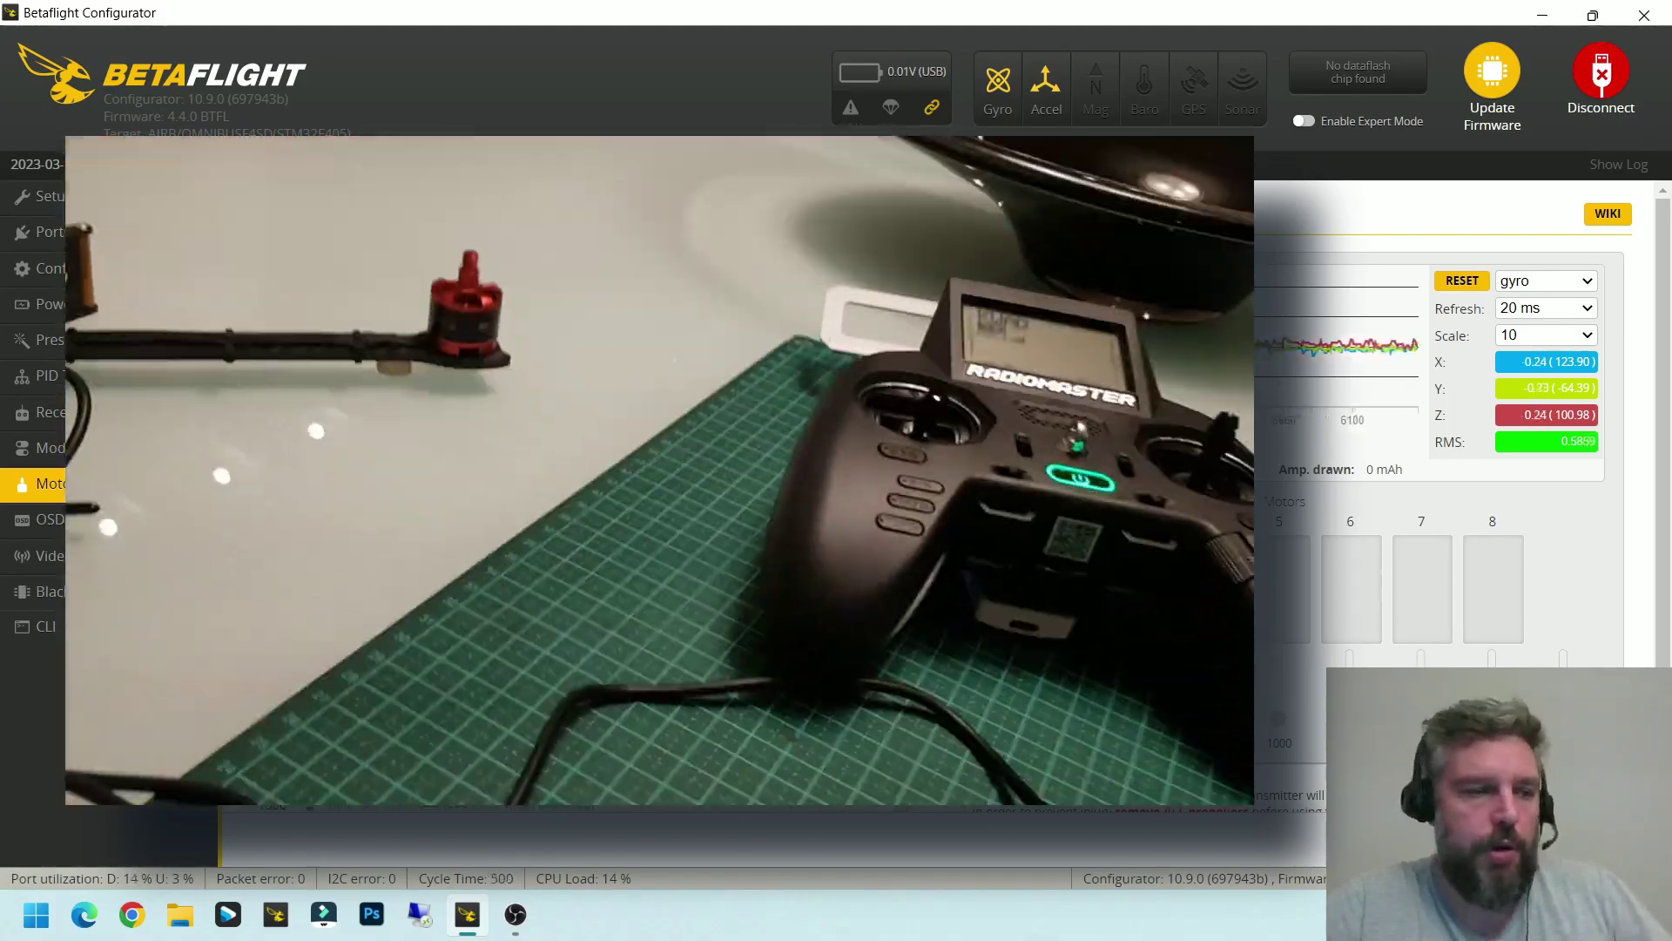
Set the ESC/motor protocol to DSHOT300 and the static motor idle to 7 %, and reconnect the flight controller with the settings saved
left_click(370, 636)
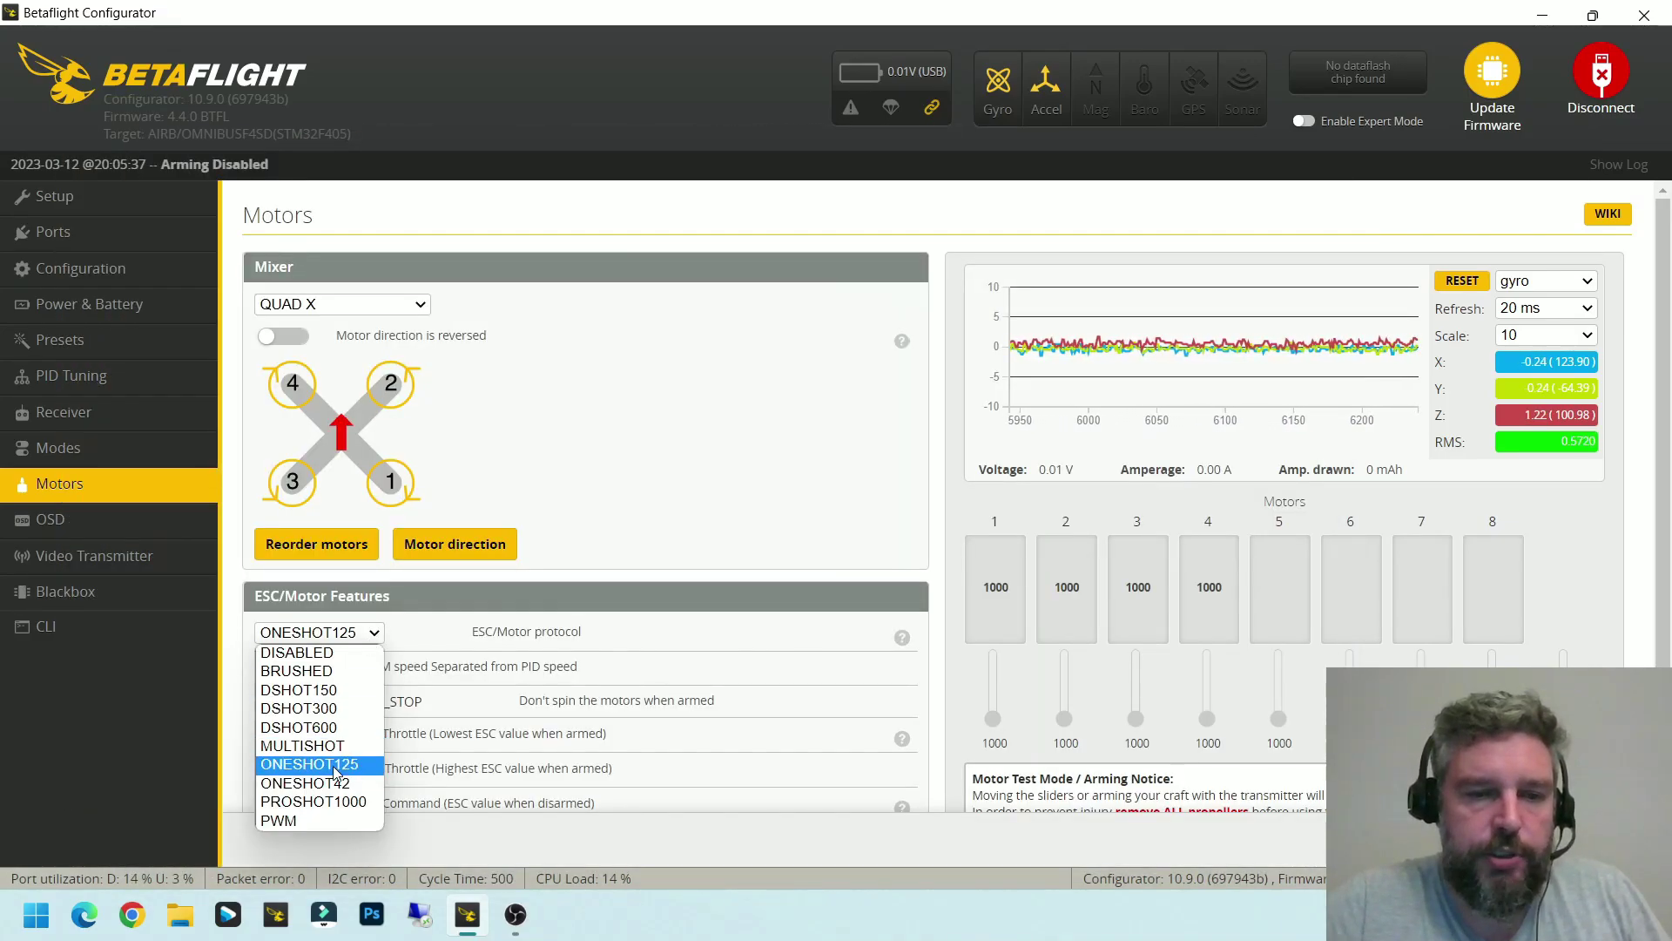
left_click(332, 709)
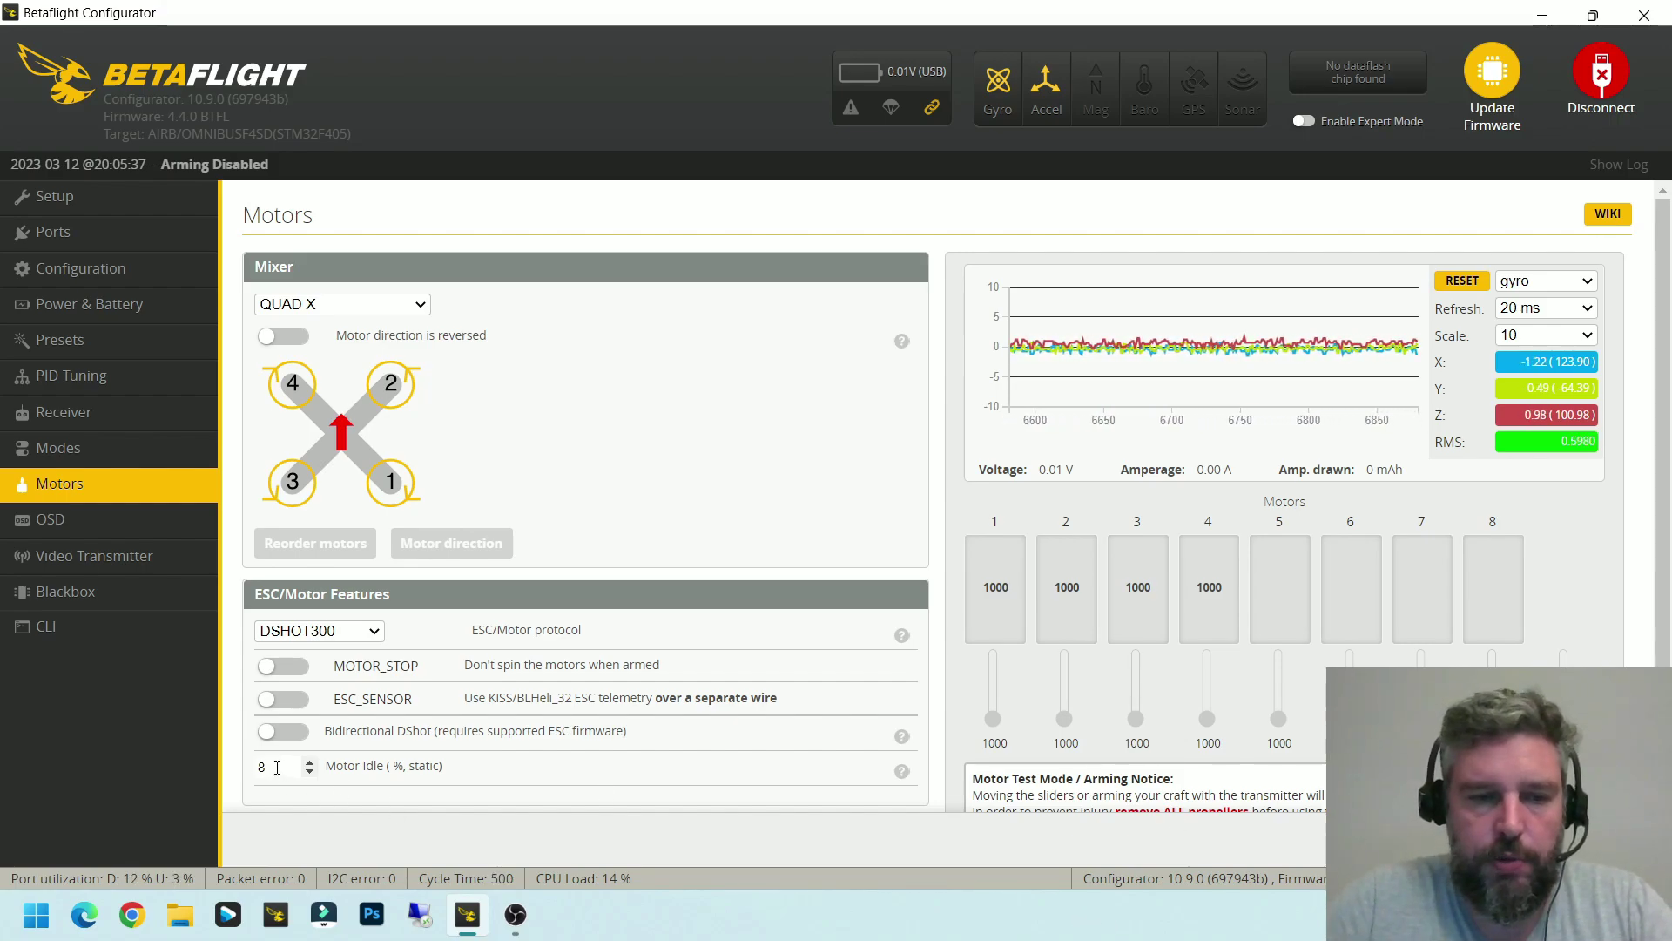
left_click_drag(267, 767, 211, 774)
type("7")
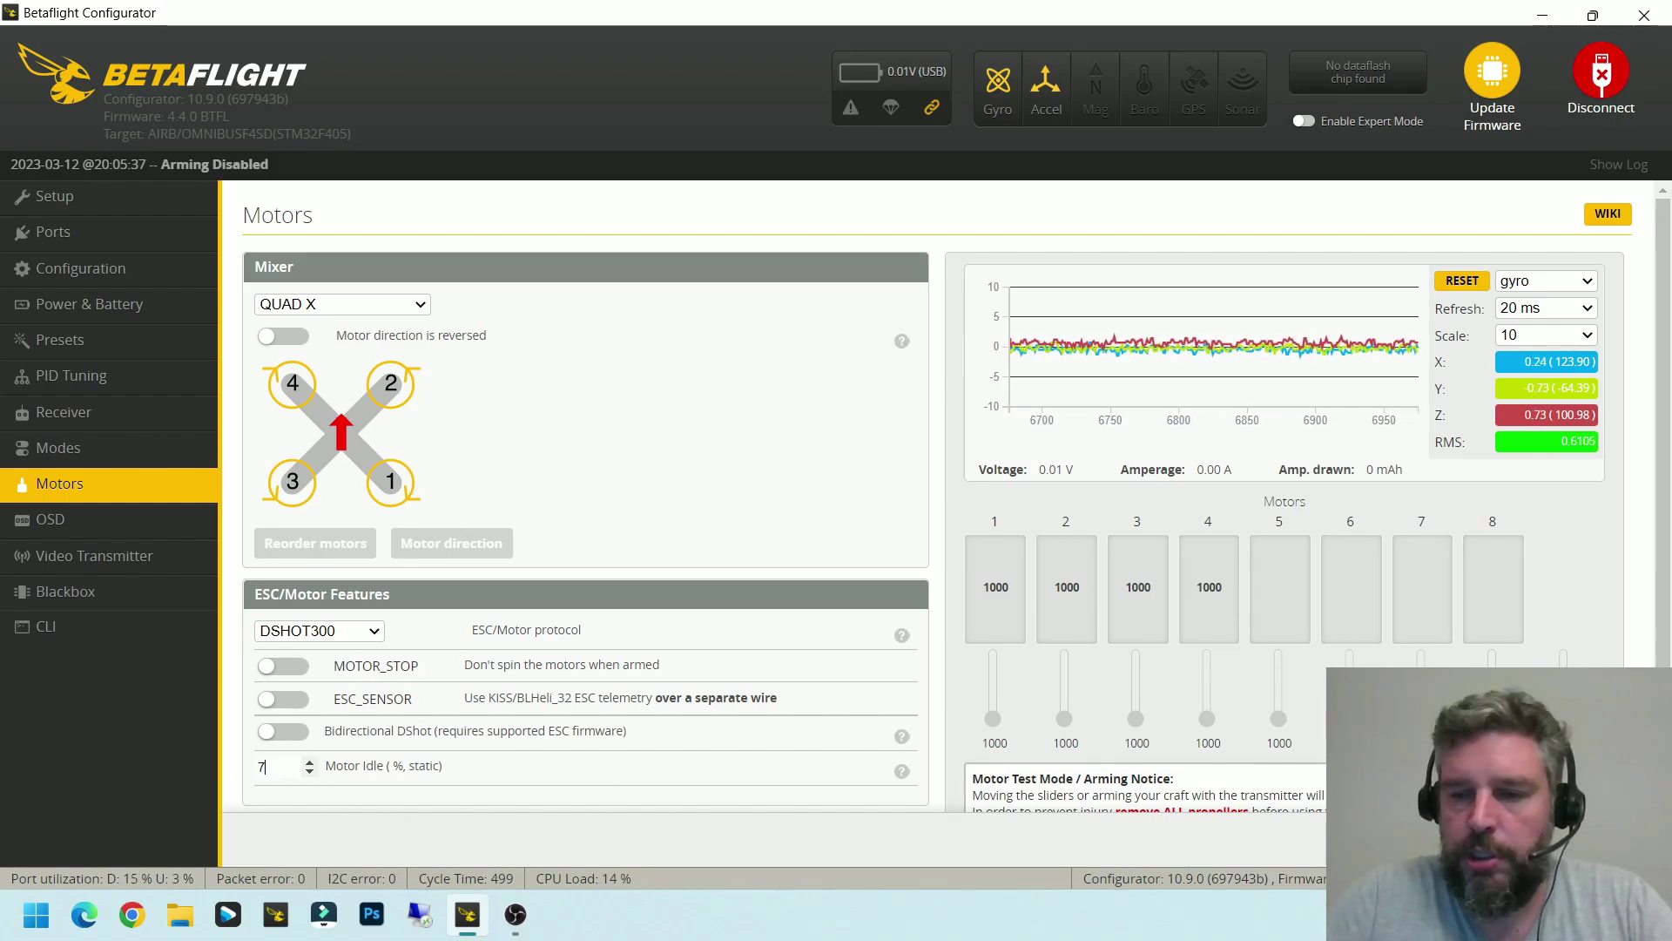
left_click(1602, 91)
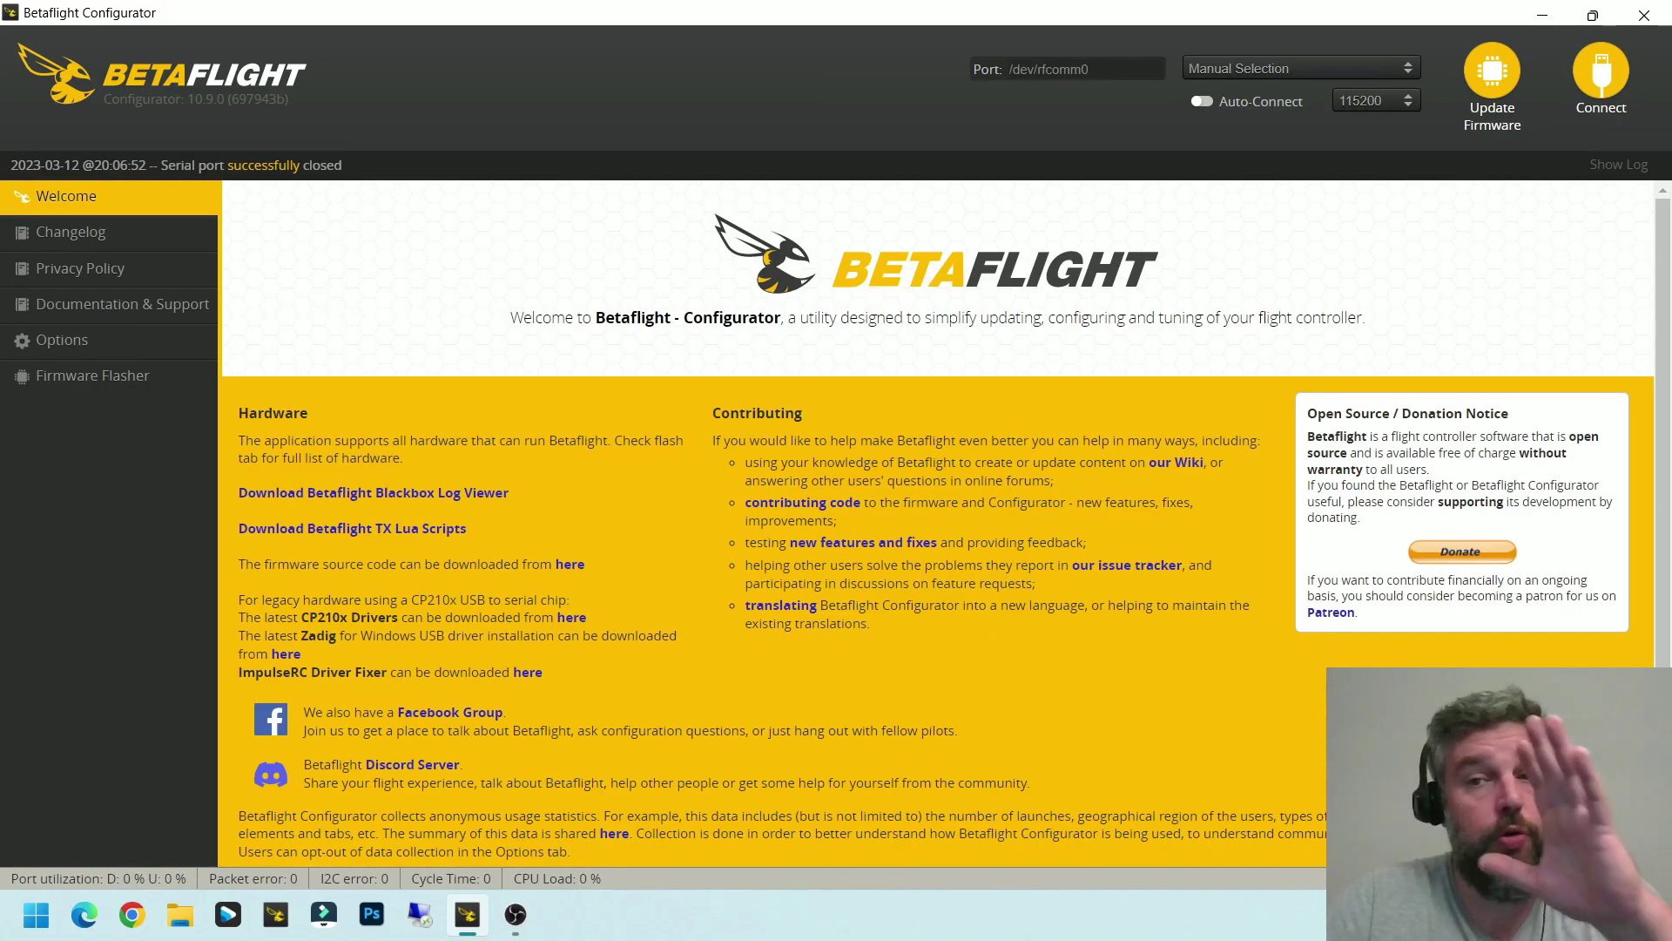
left_click(1600, 77)
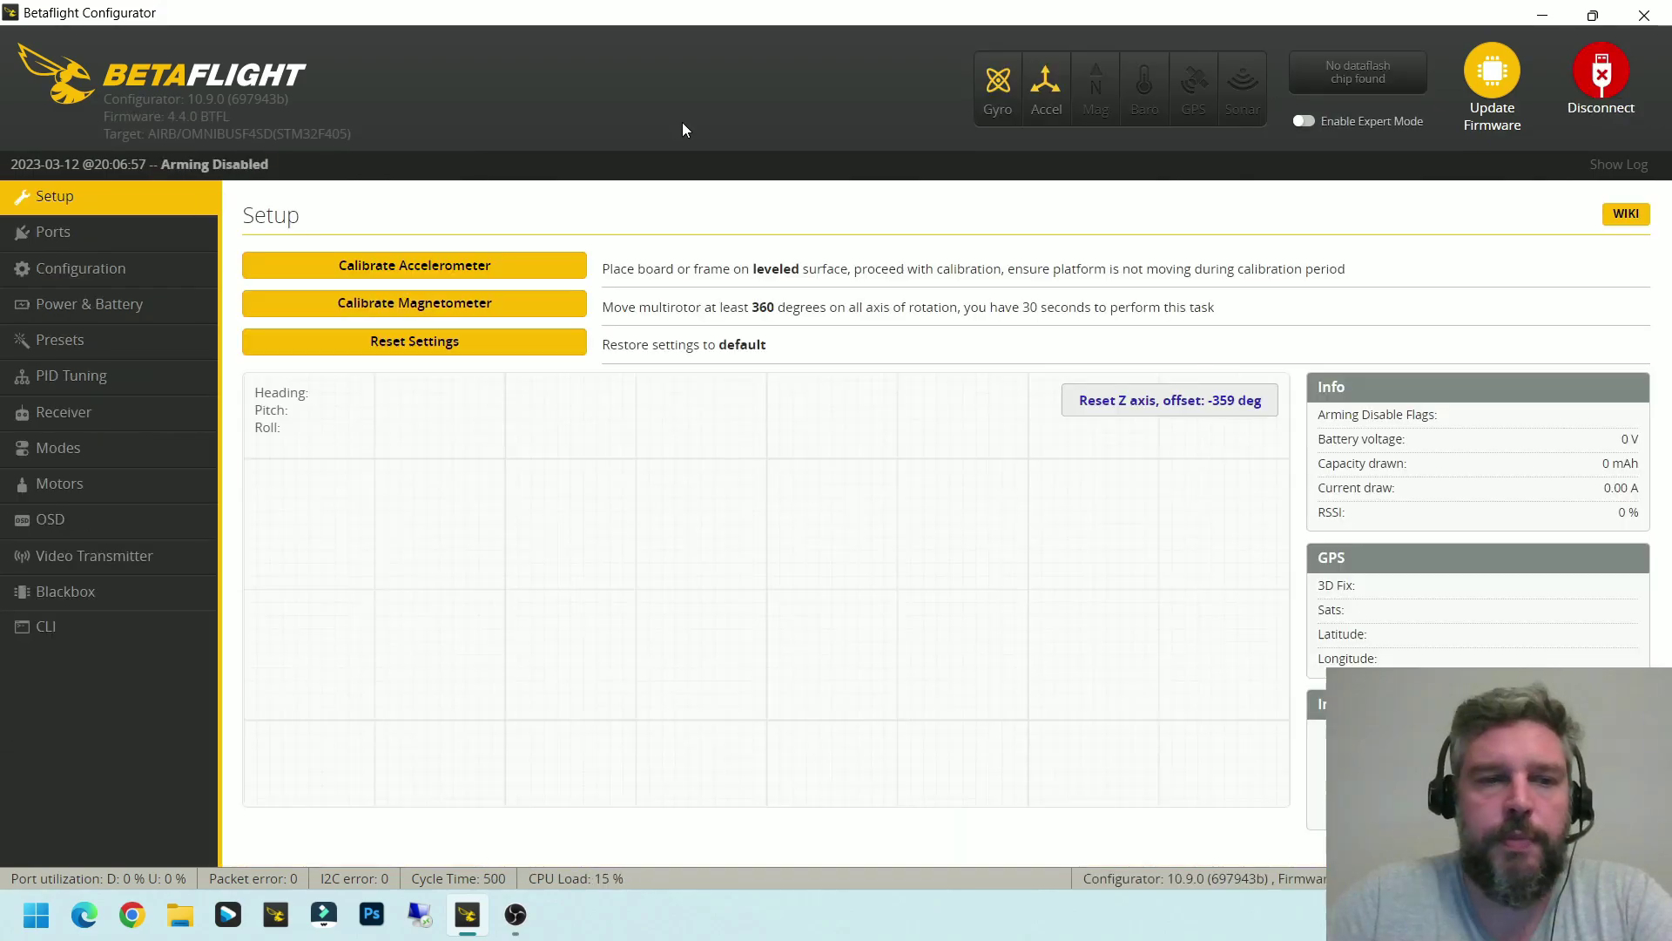
Briefly spin motor 1 in motor test mode after acknowledging the risks, and switch the test mode off
left_click(104, 496)
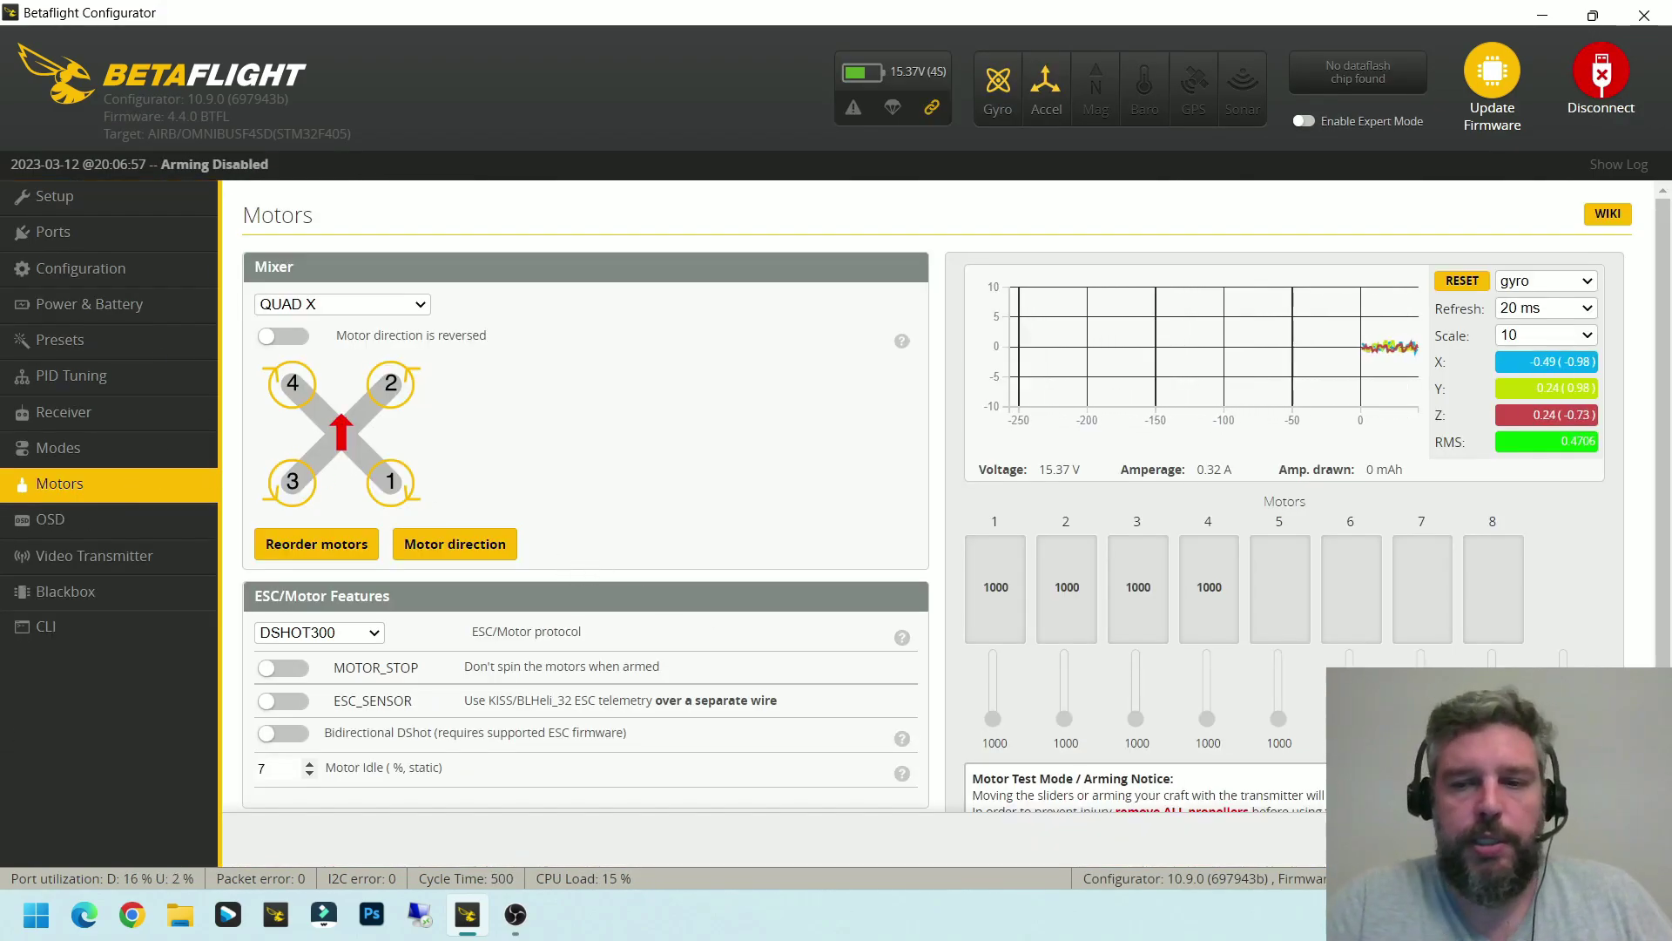
scroll(1128, 779, "down", 1)
left_click(990, 766)
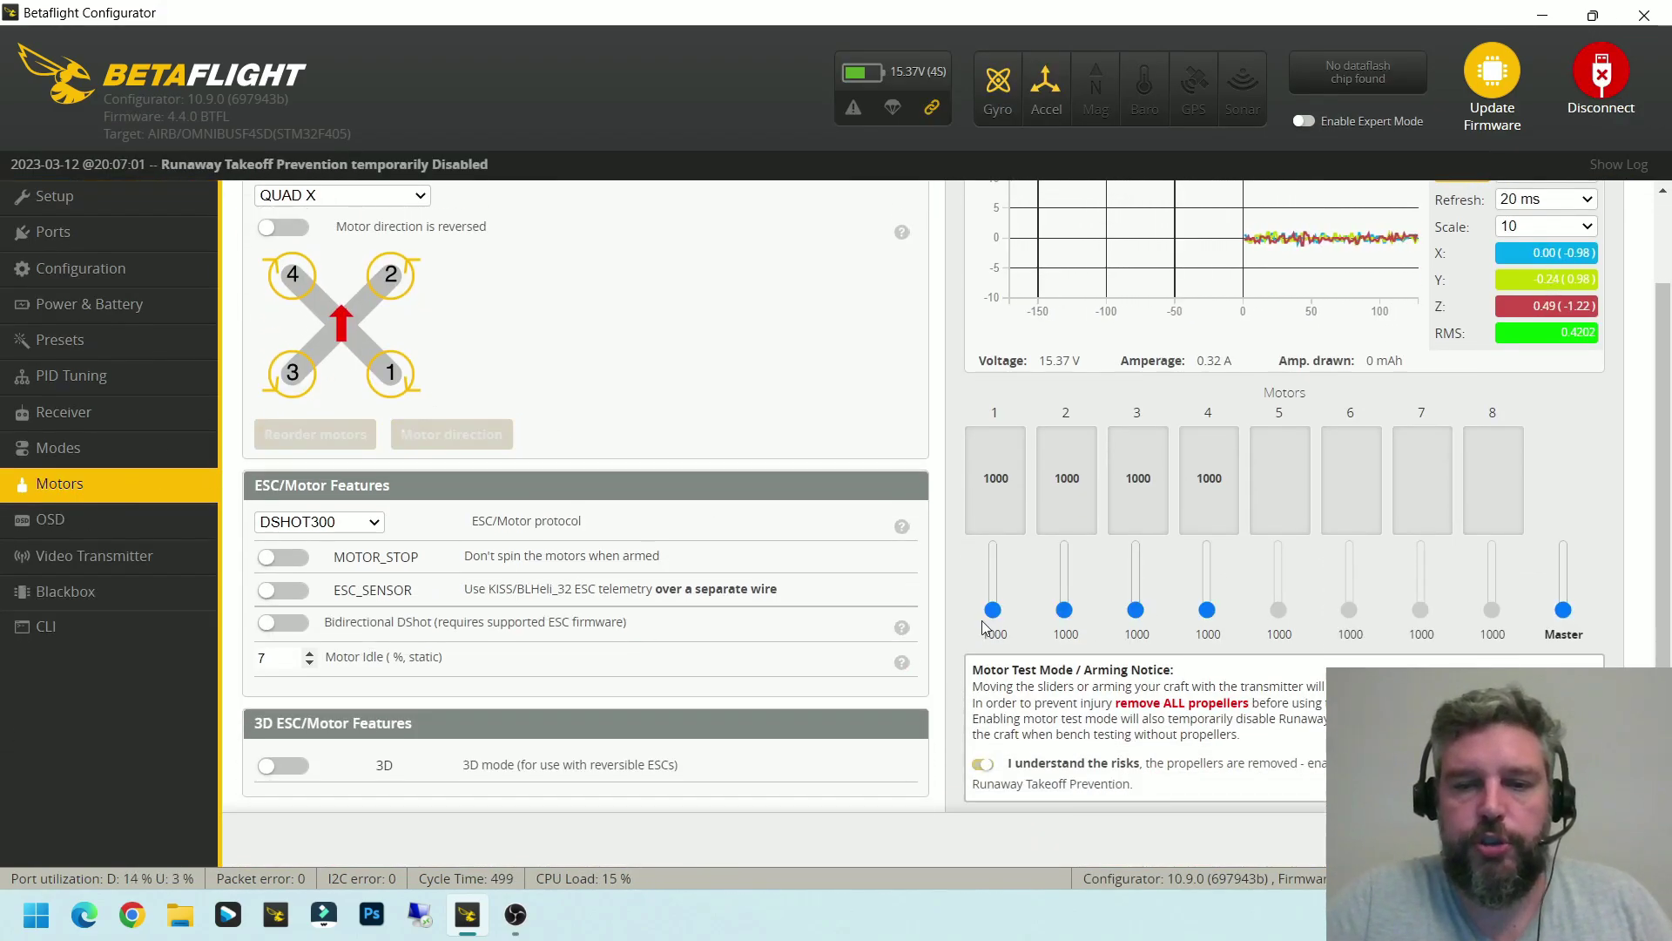
mouse_move(993, 609)
left_mouse_down()
mouse_move(1004, 558)
mouse_move(990, 633)
left_mouse_up()
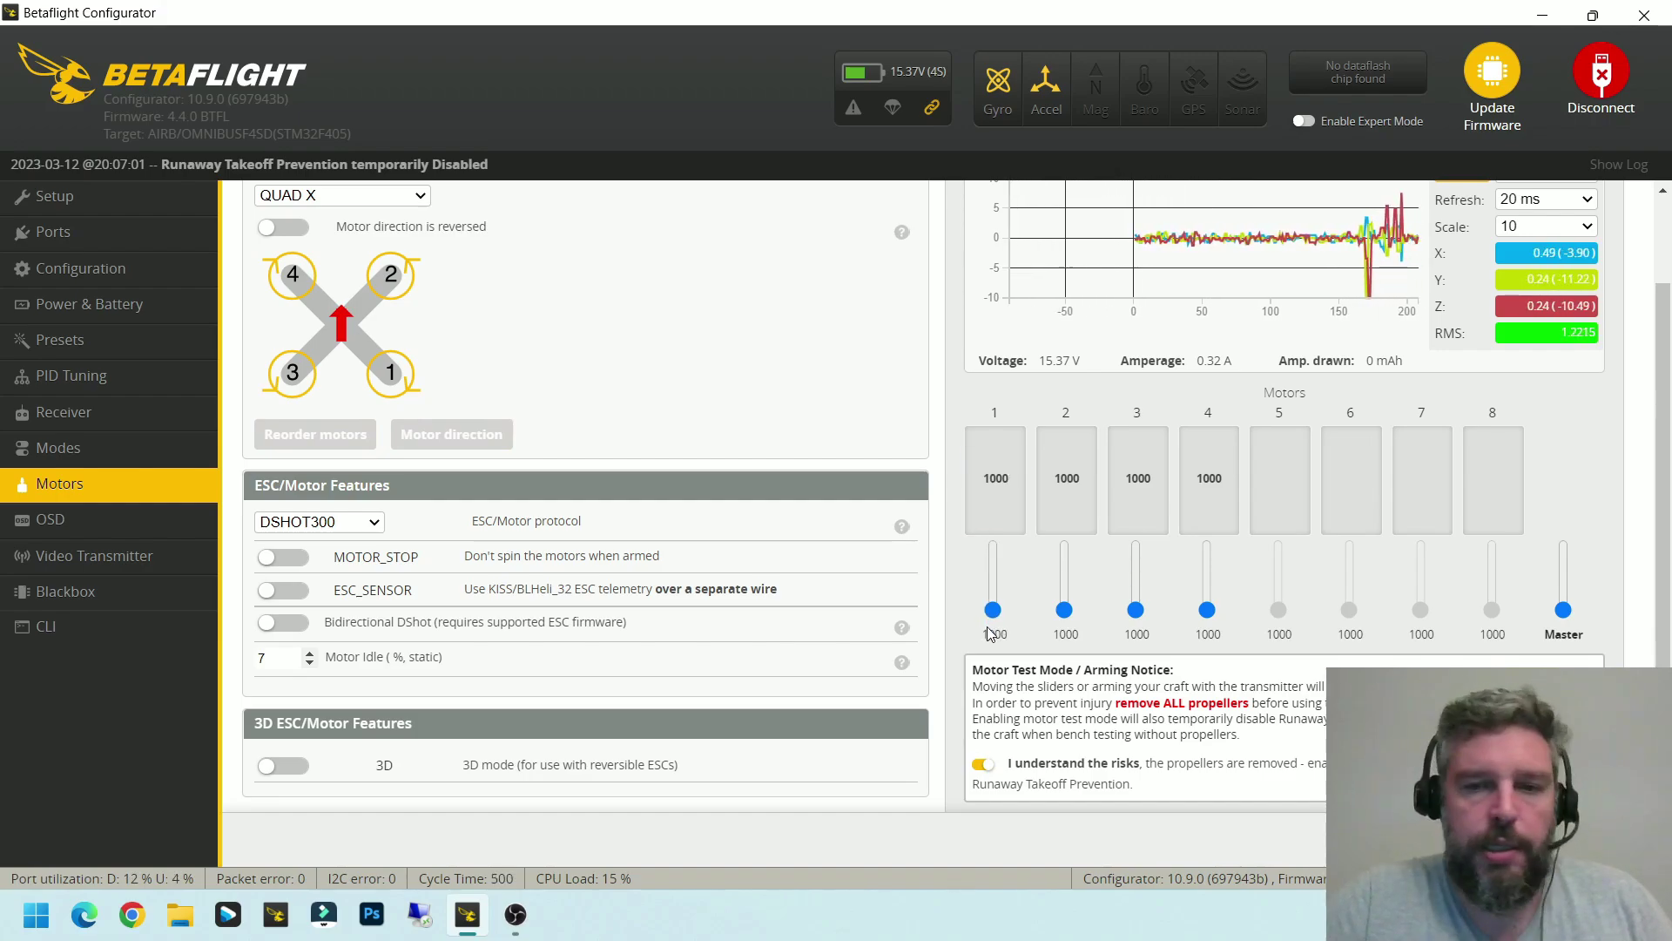
left_click(982, 765)
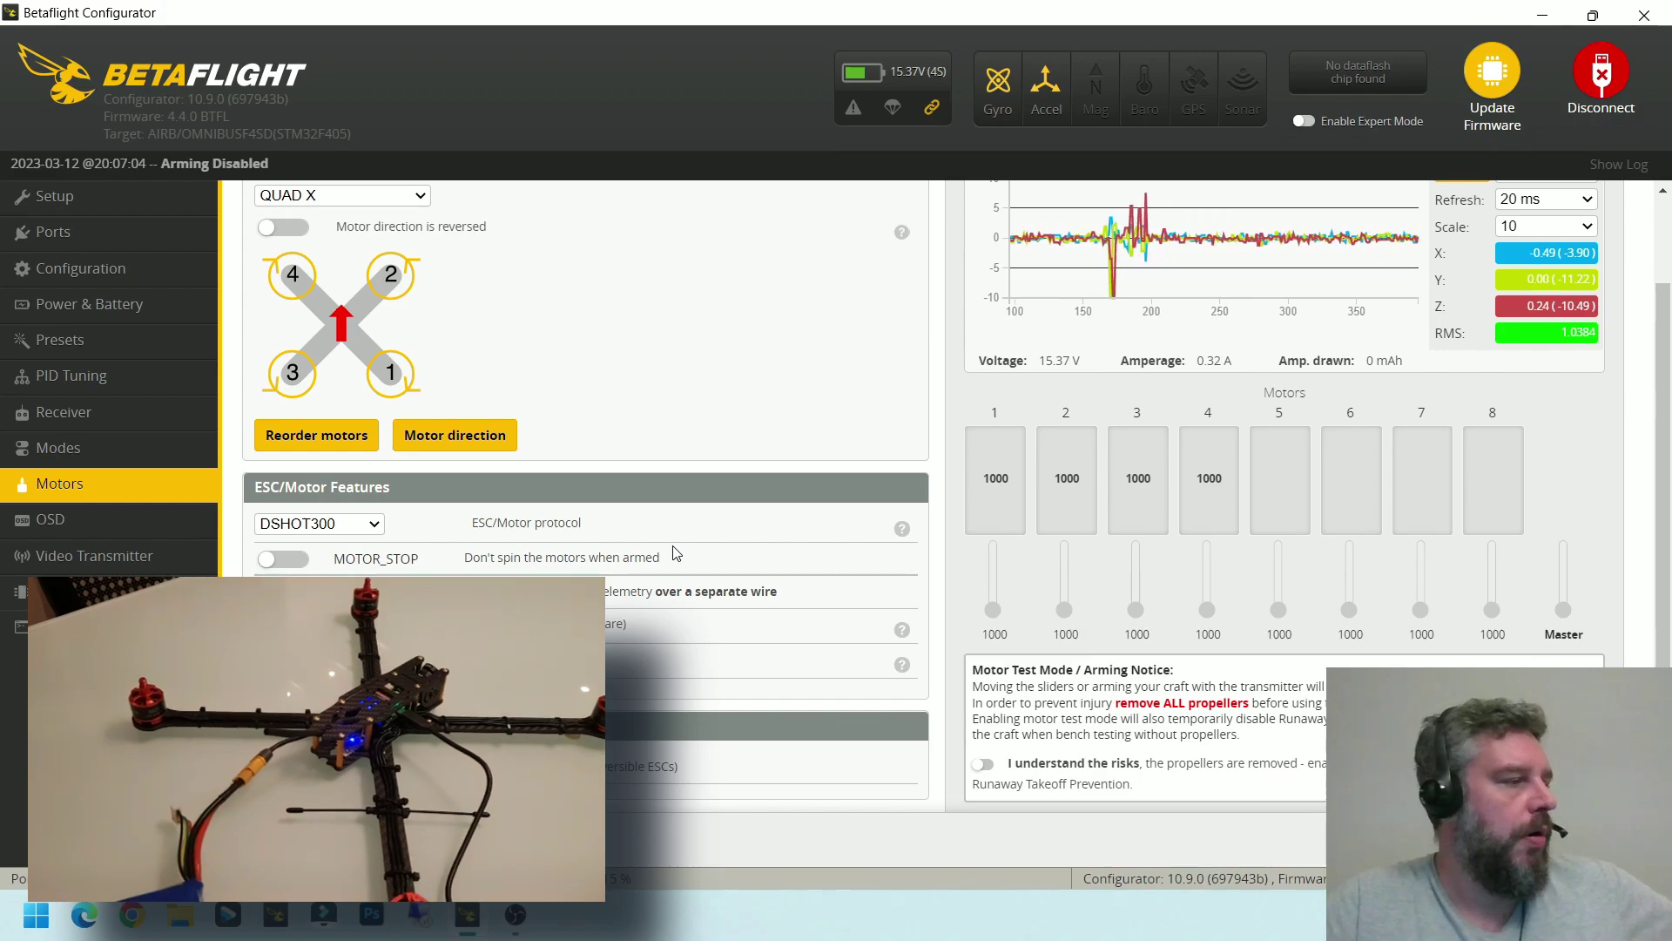
Reorder the motors by identifying the spinning ones as rear left, front left, rear right and front right, save, and reconnect the board
left_click(339, 444)
left_click(649, 359)
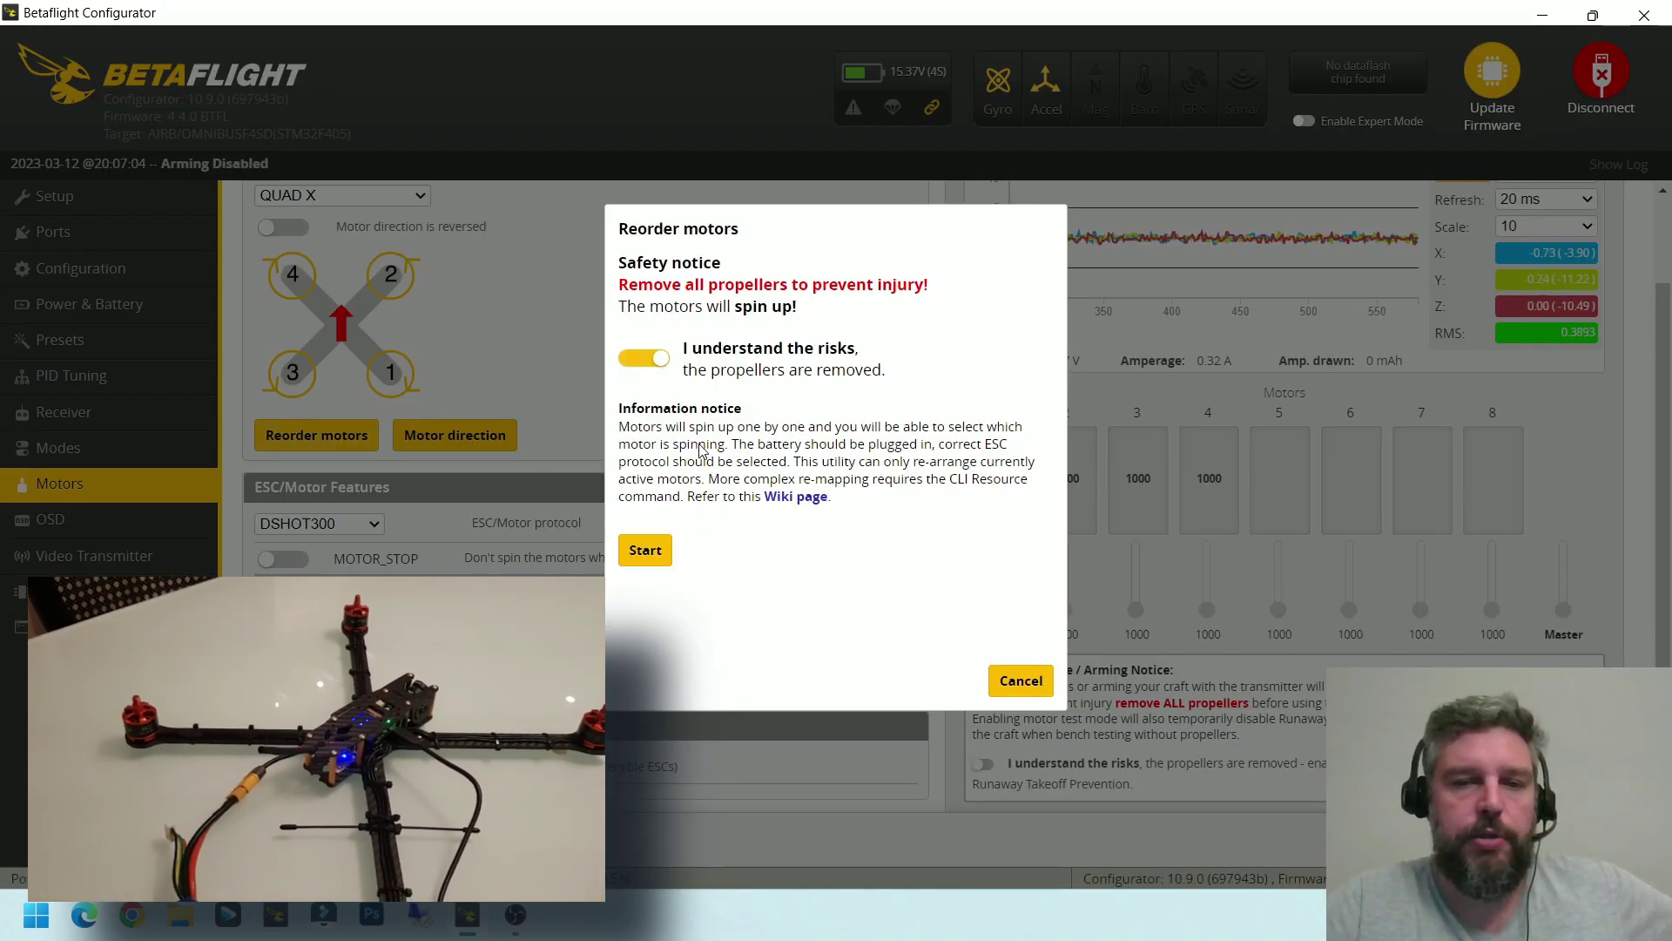
left_click(645, 553)
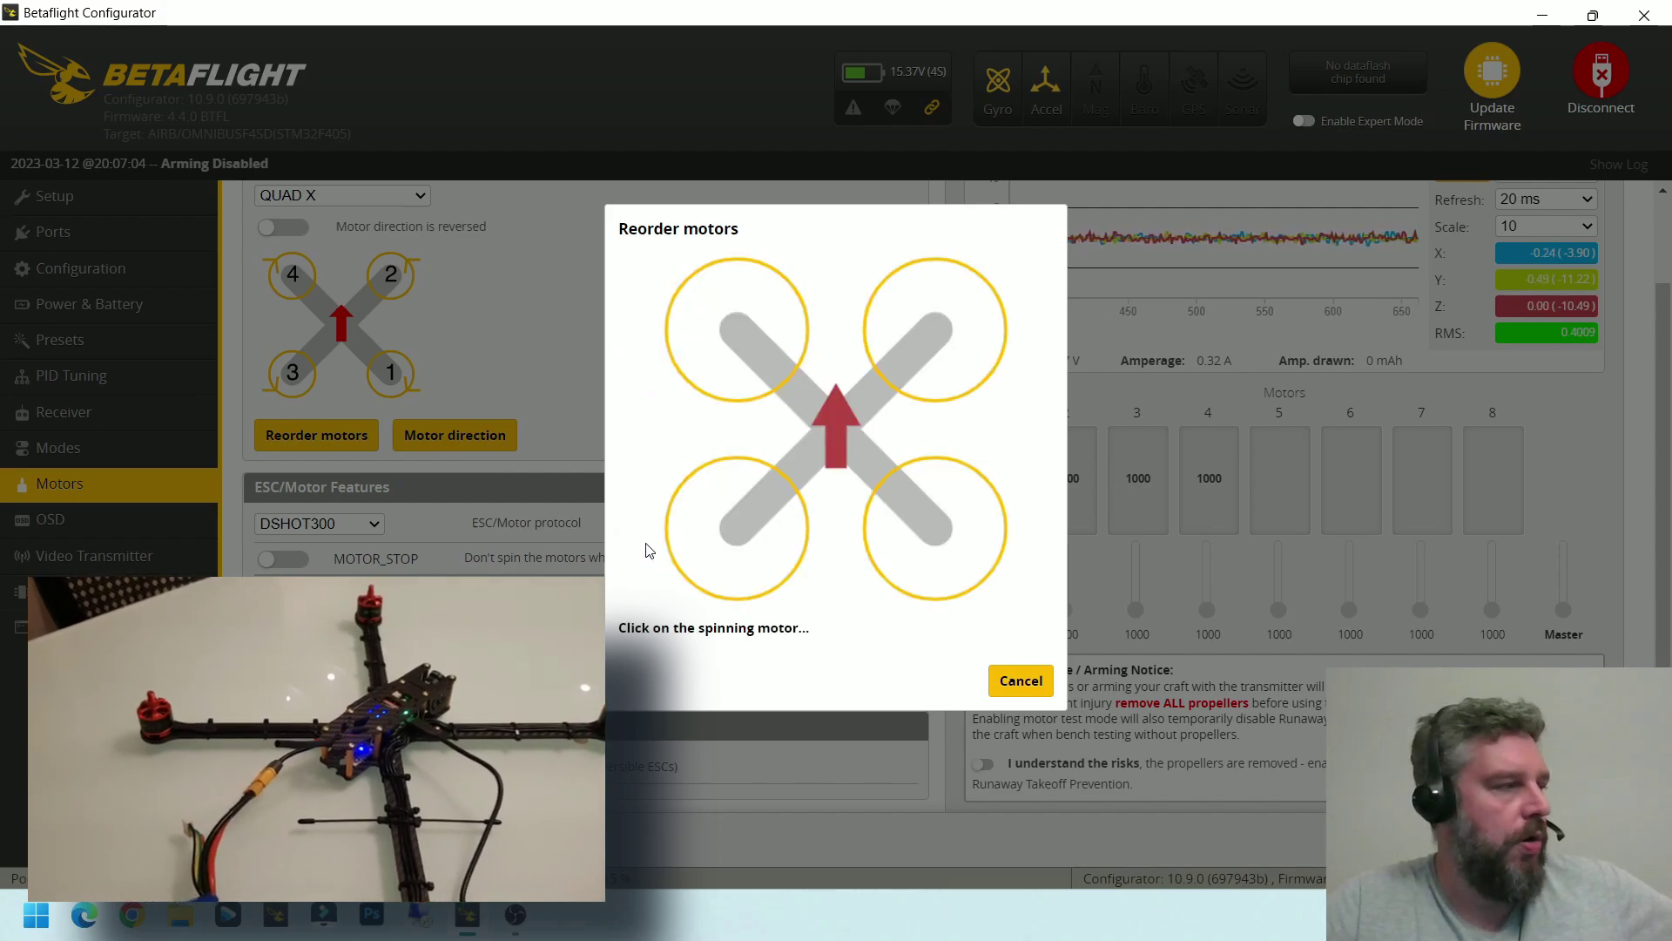
left_click(716, 551)
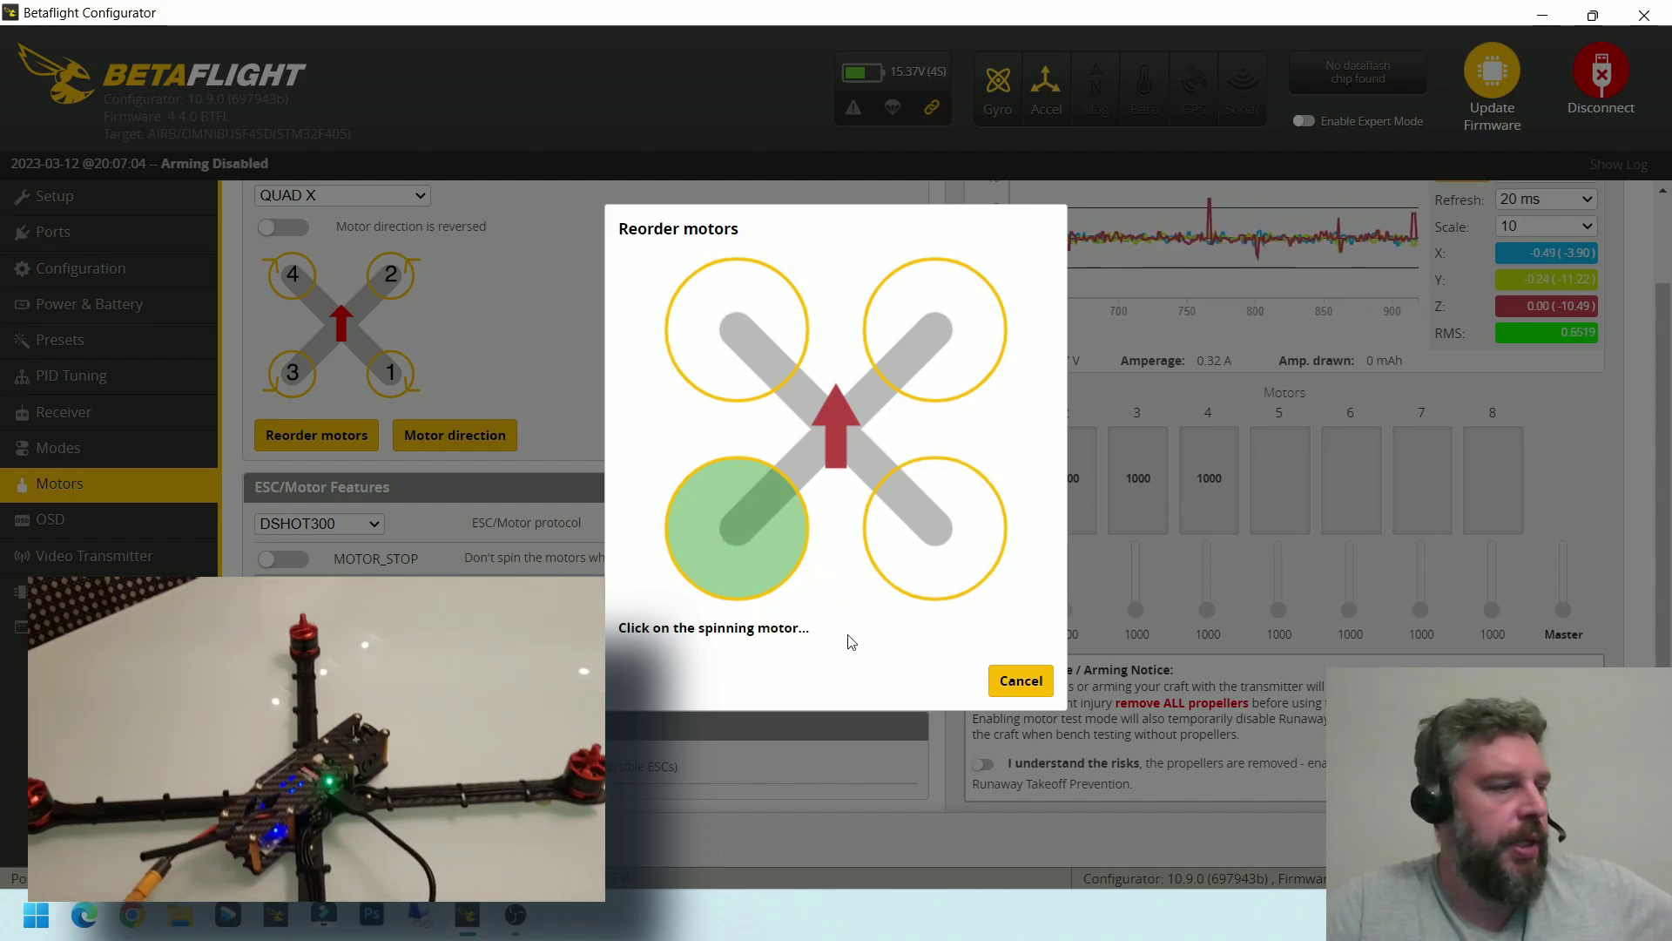
left_click(715, 314)
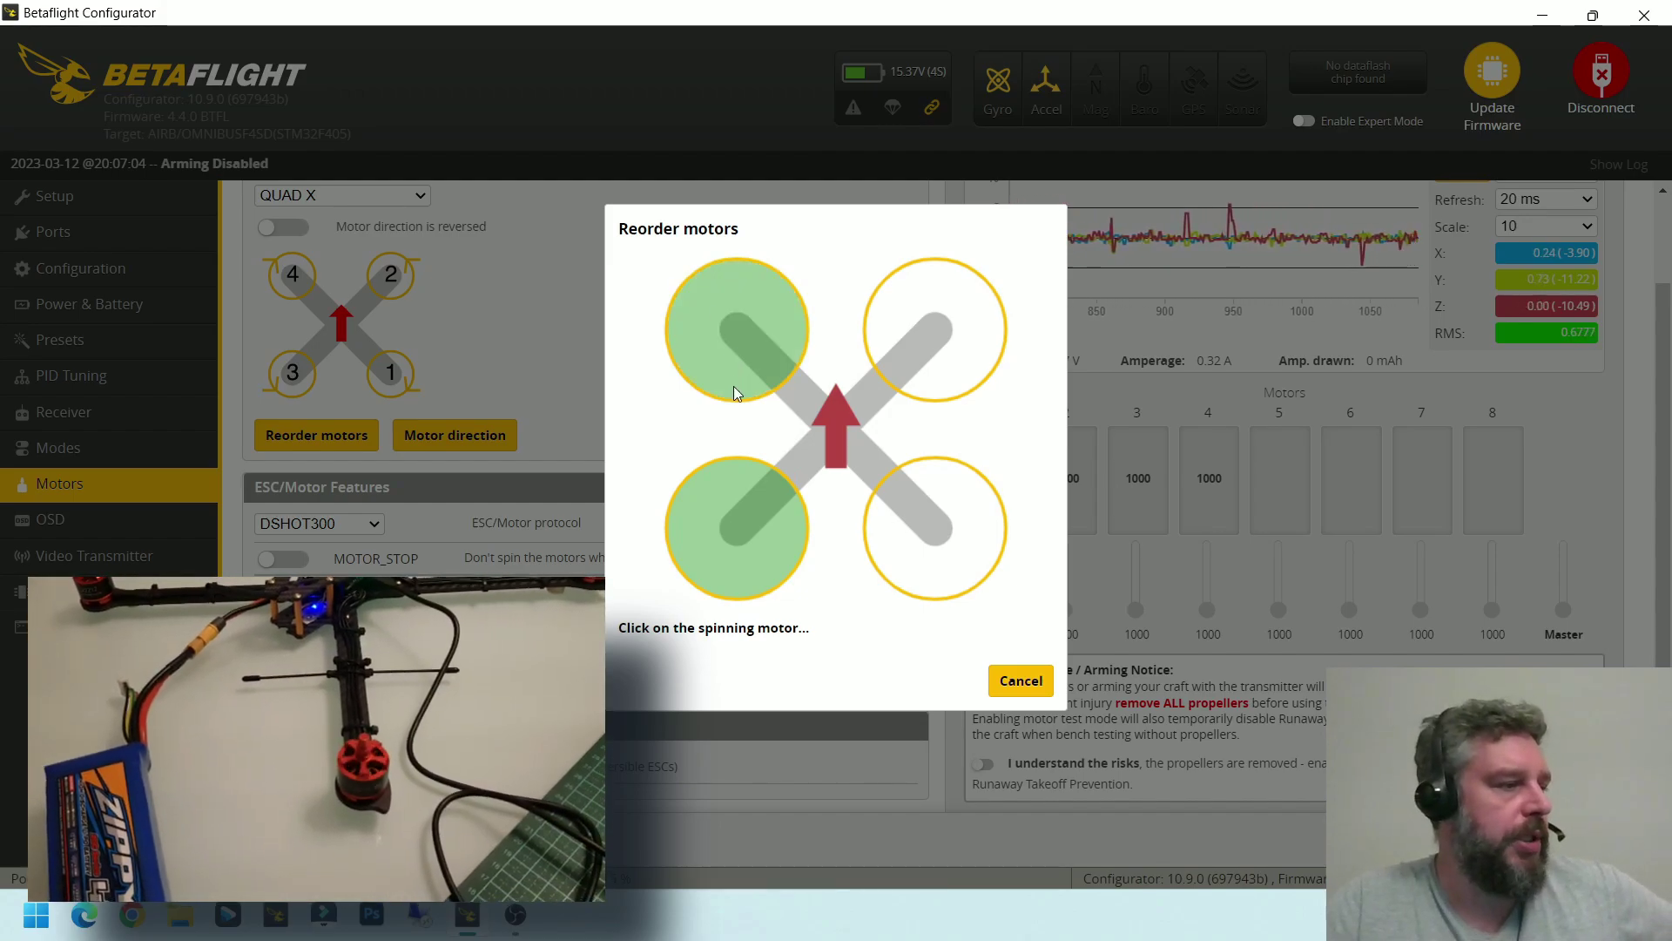
left_click(946, 552)
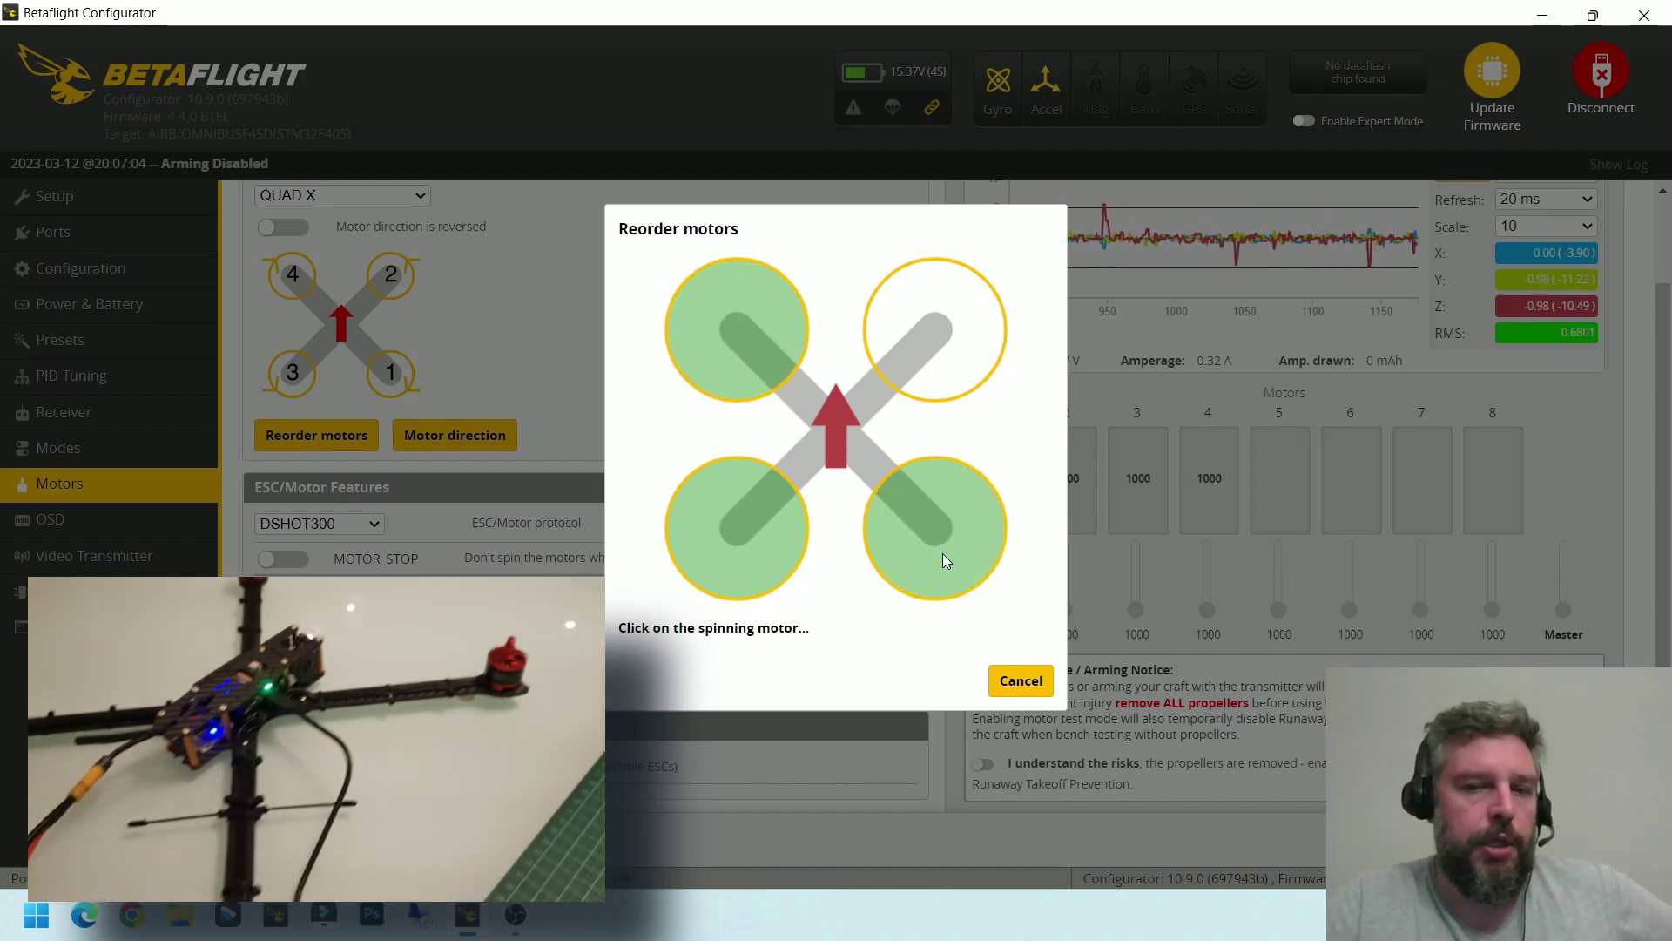
left_click(944, 394)
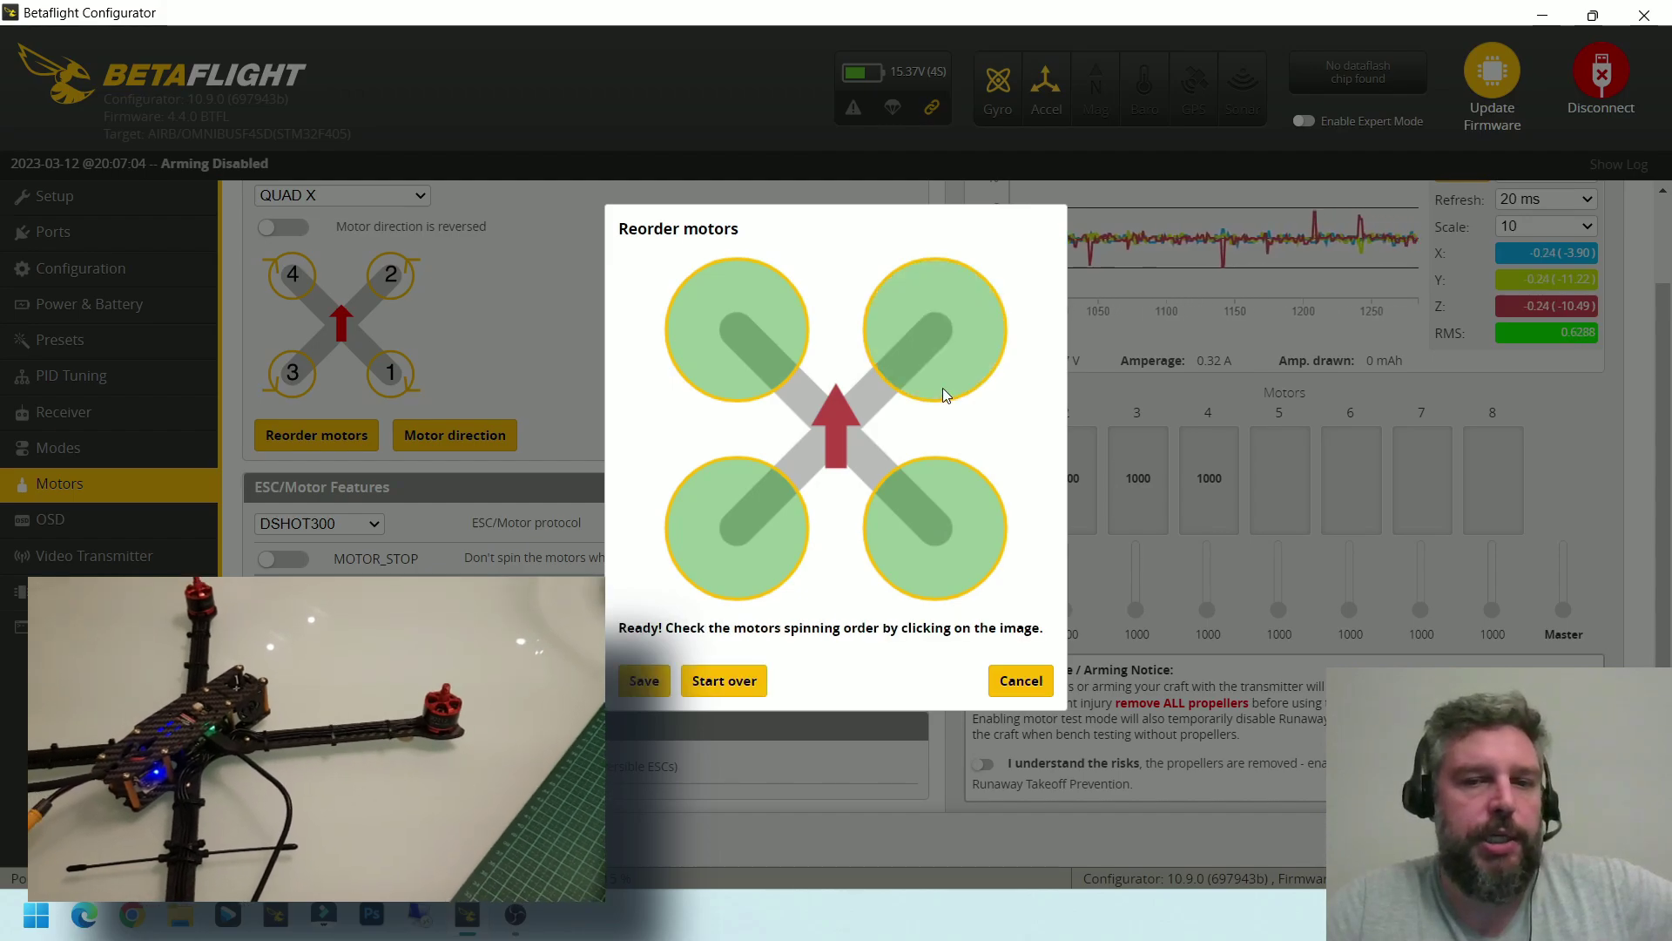
left_click(647, 681)
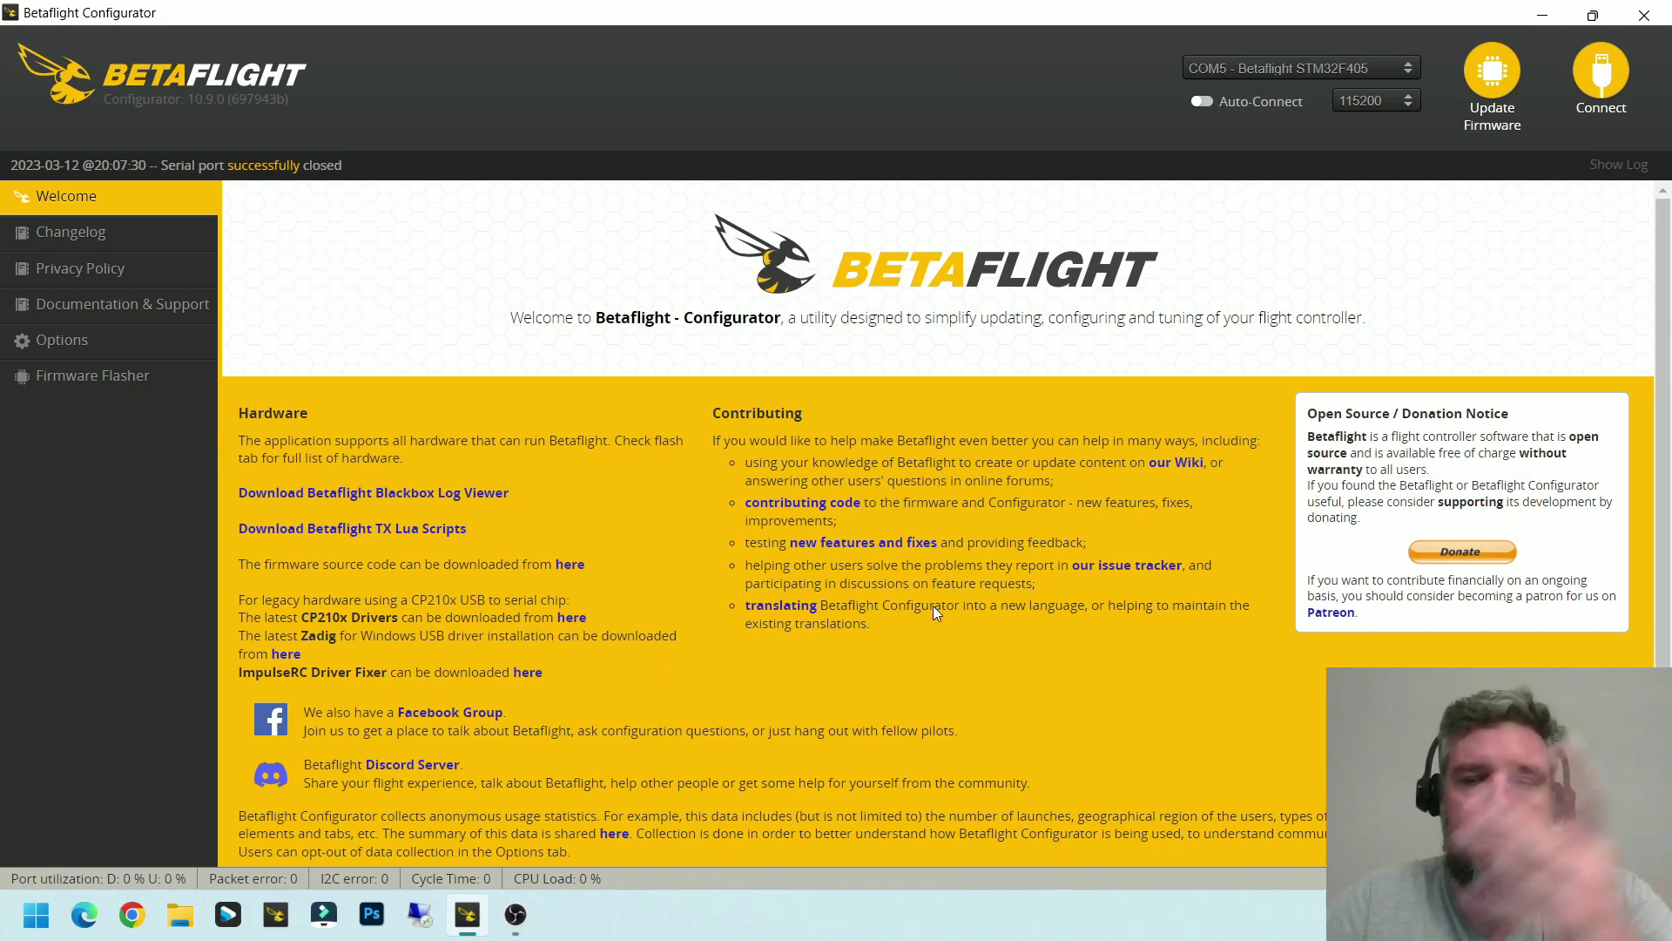
left_click(1605, 77)
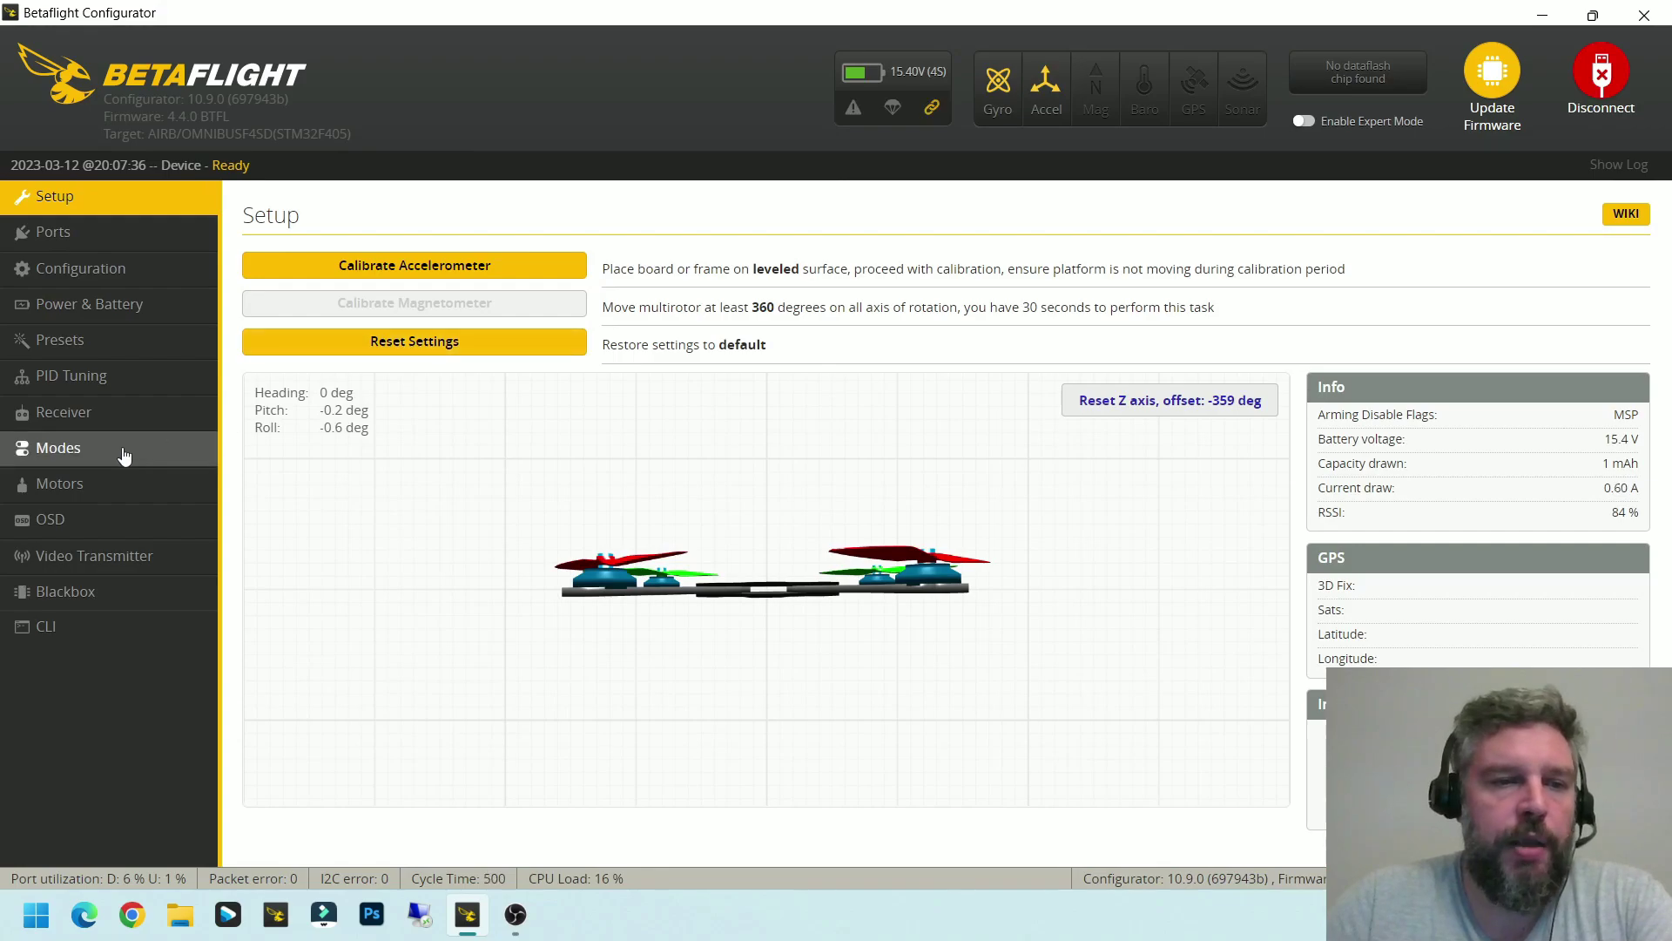
Check the motors in motor test mode and switch the test mode off
left_click(61, 484)
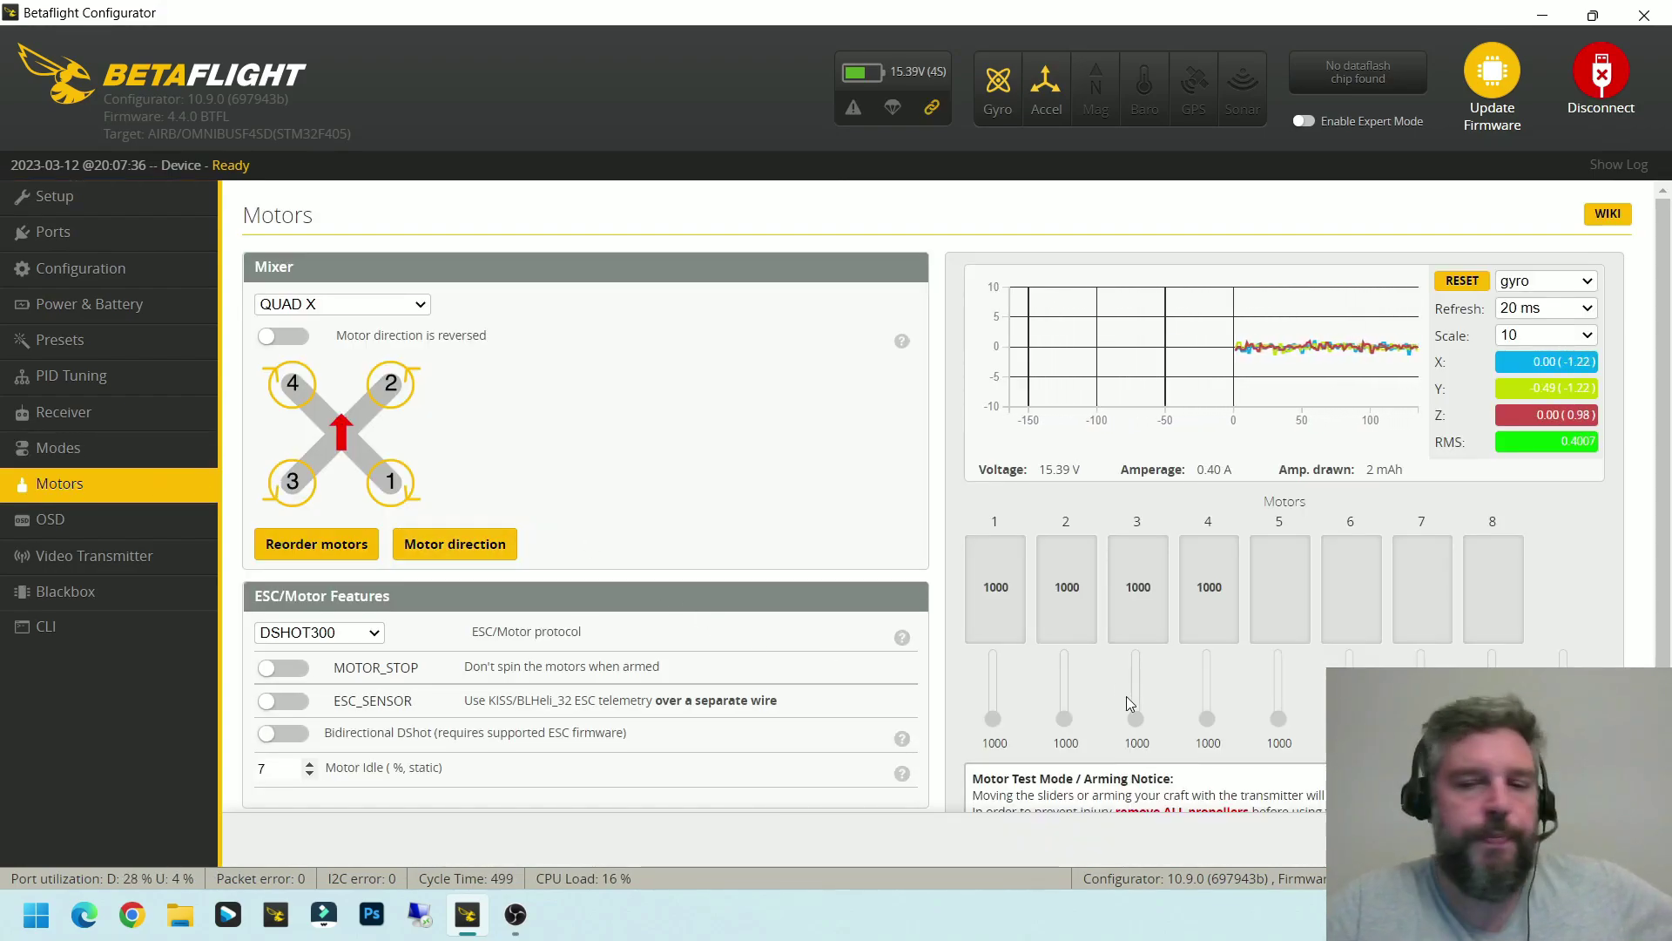
scroll(1437, 436, "down", 2)
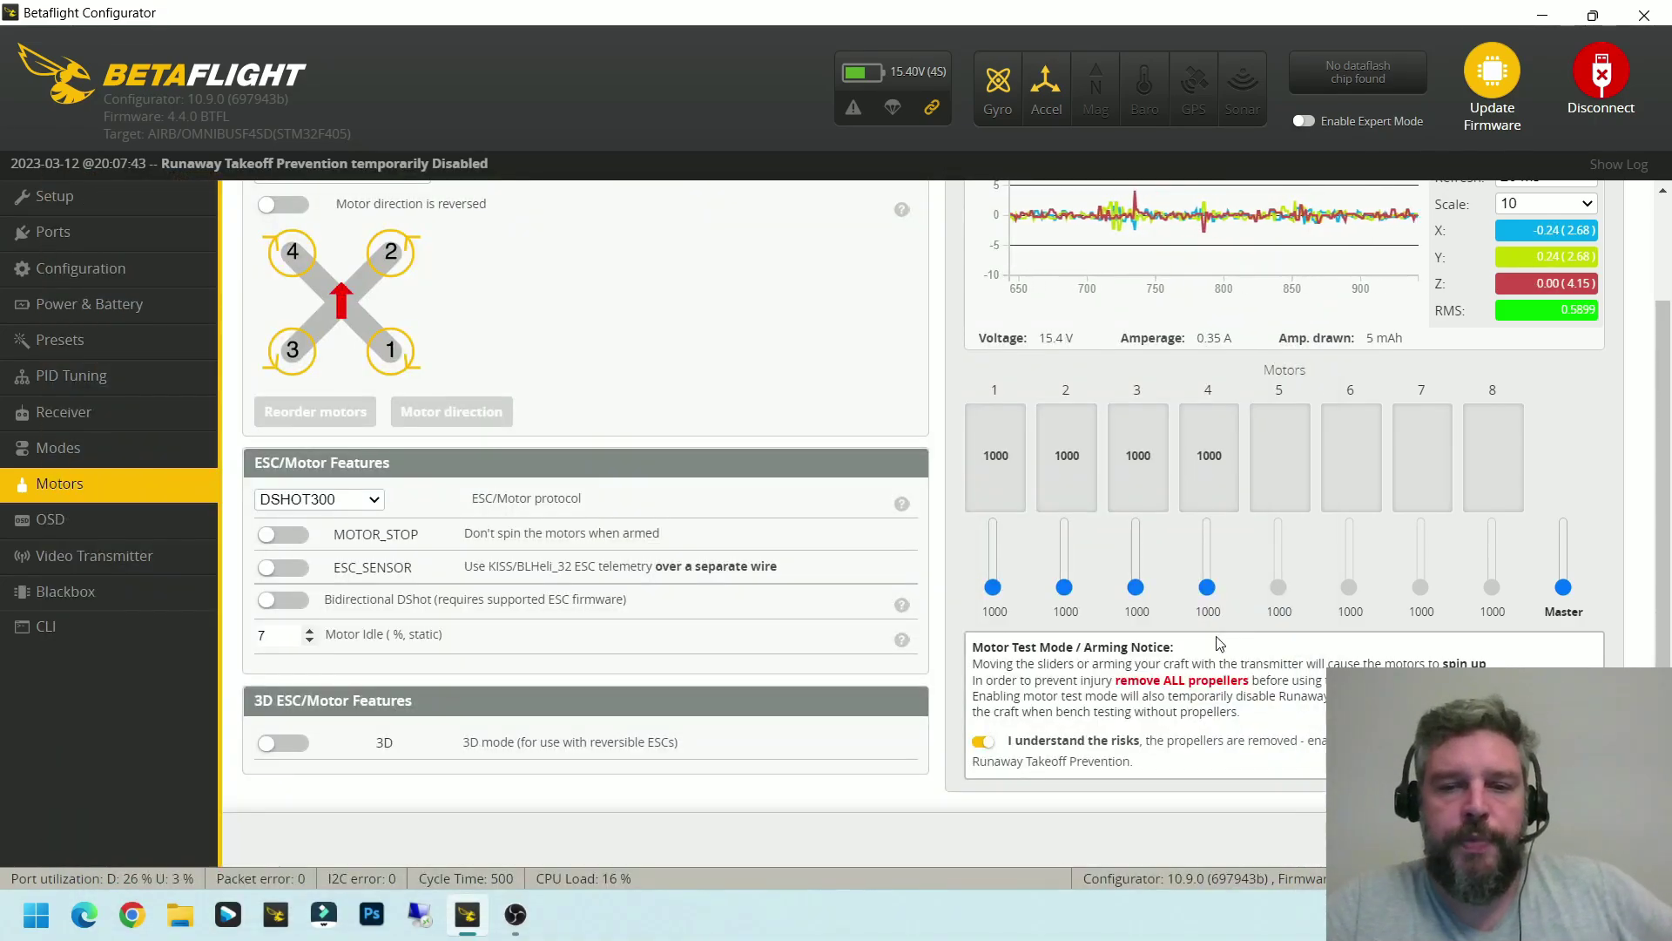
left_click(982, 741)
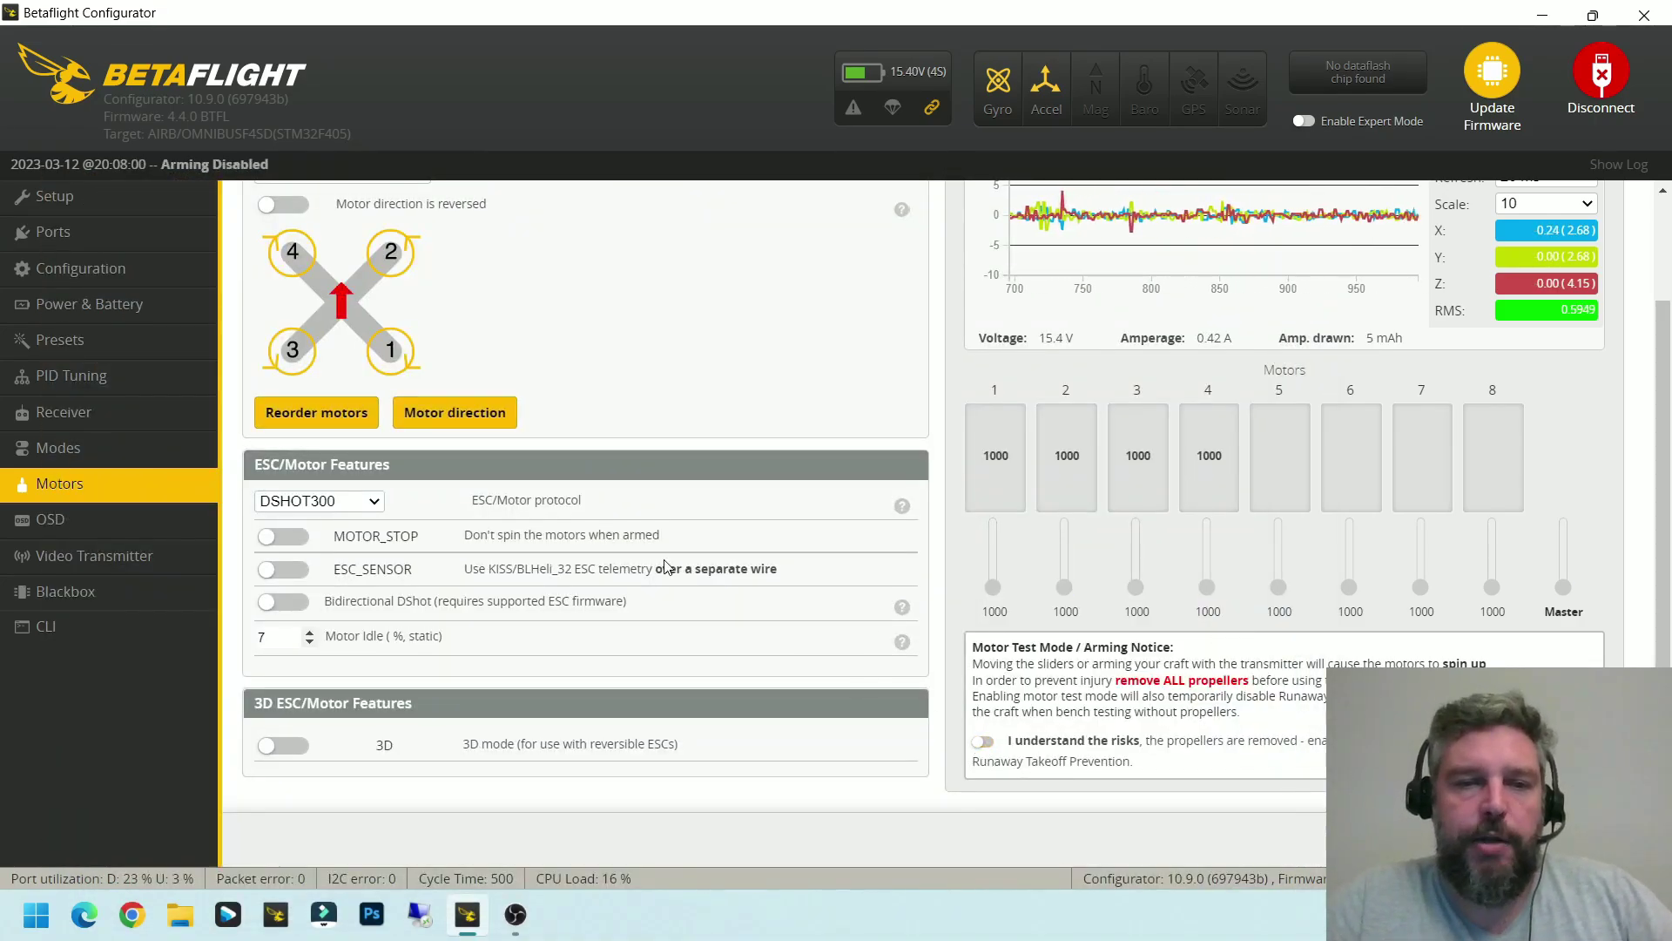
scroll(666, 476, "up", 3)
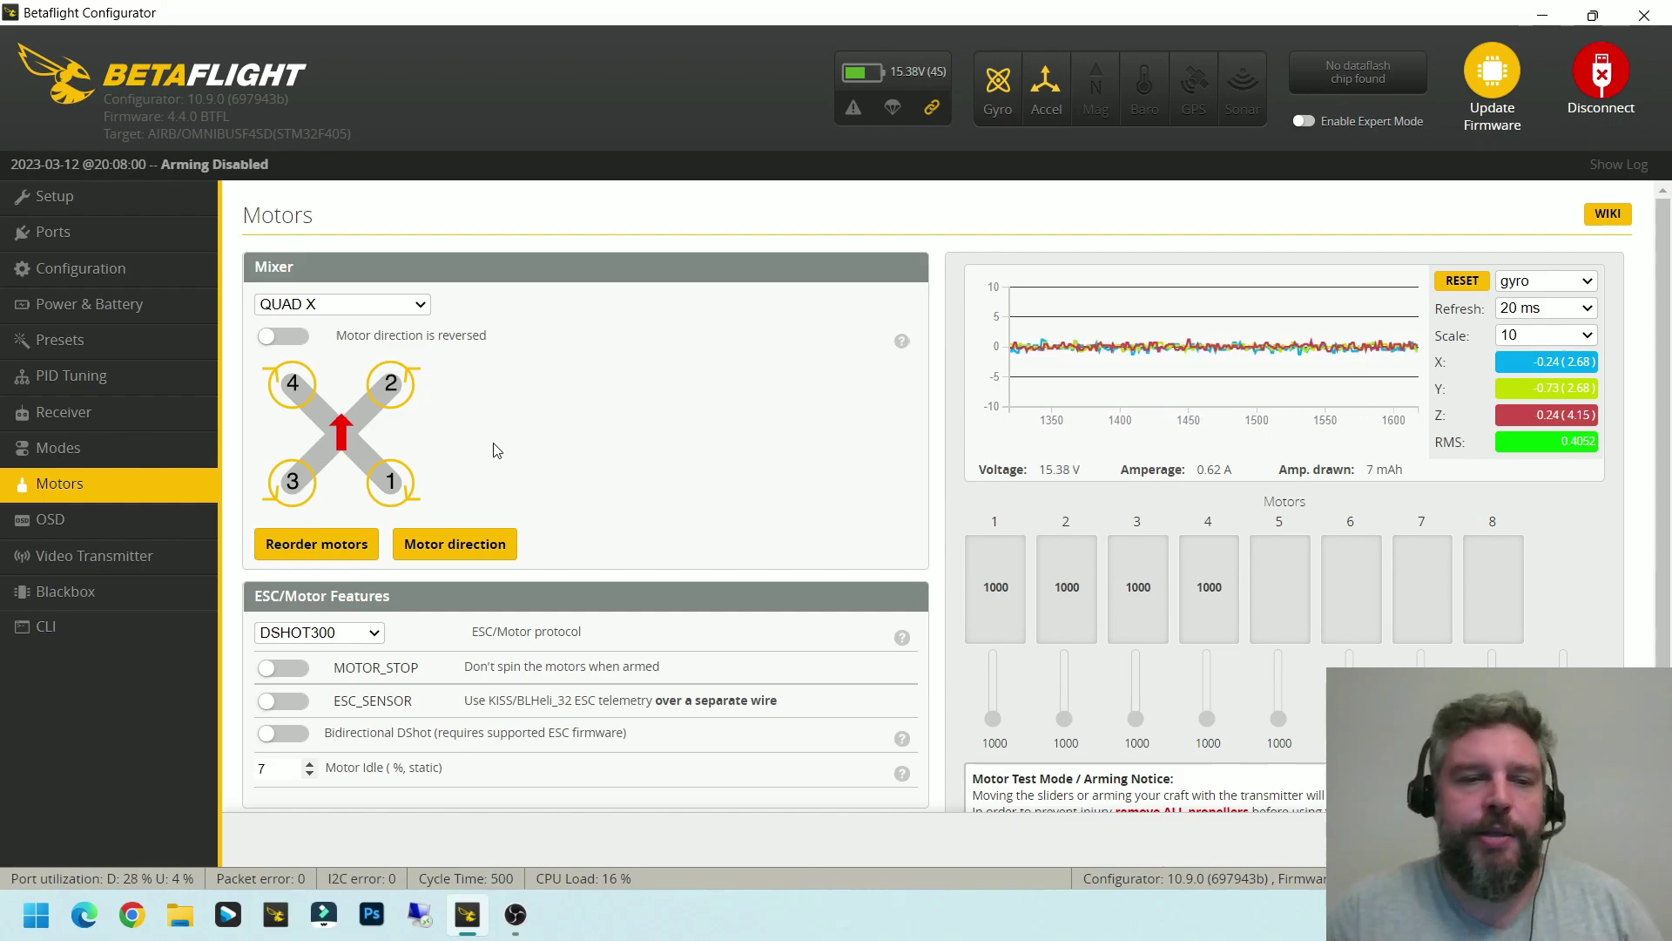
Acknowledge the motor direction risks and, setting motors individually, try motor 1 in Reverse and set it to Normal
left_click(435, 544)
left_click(644, 378)
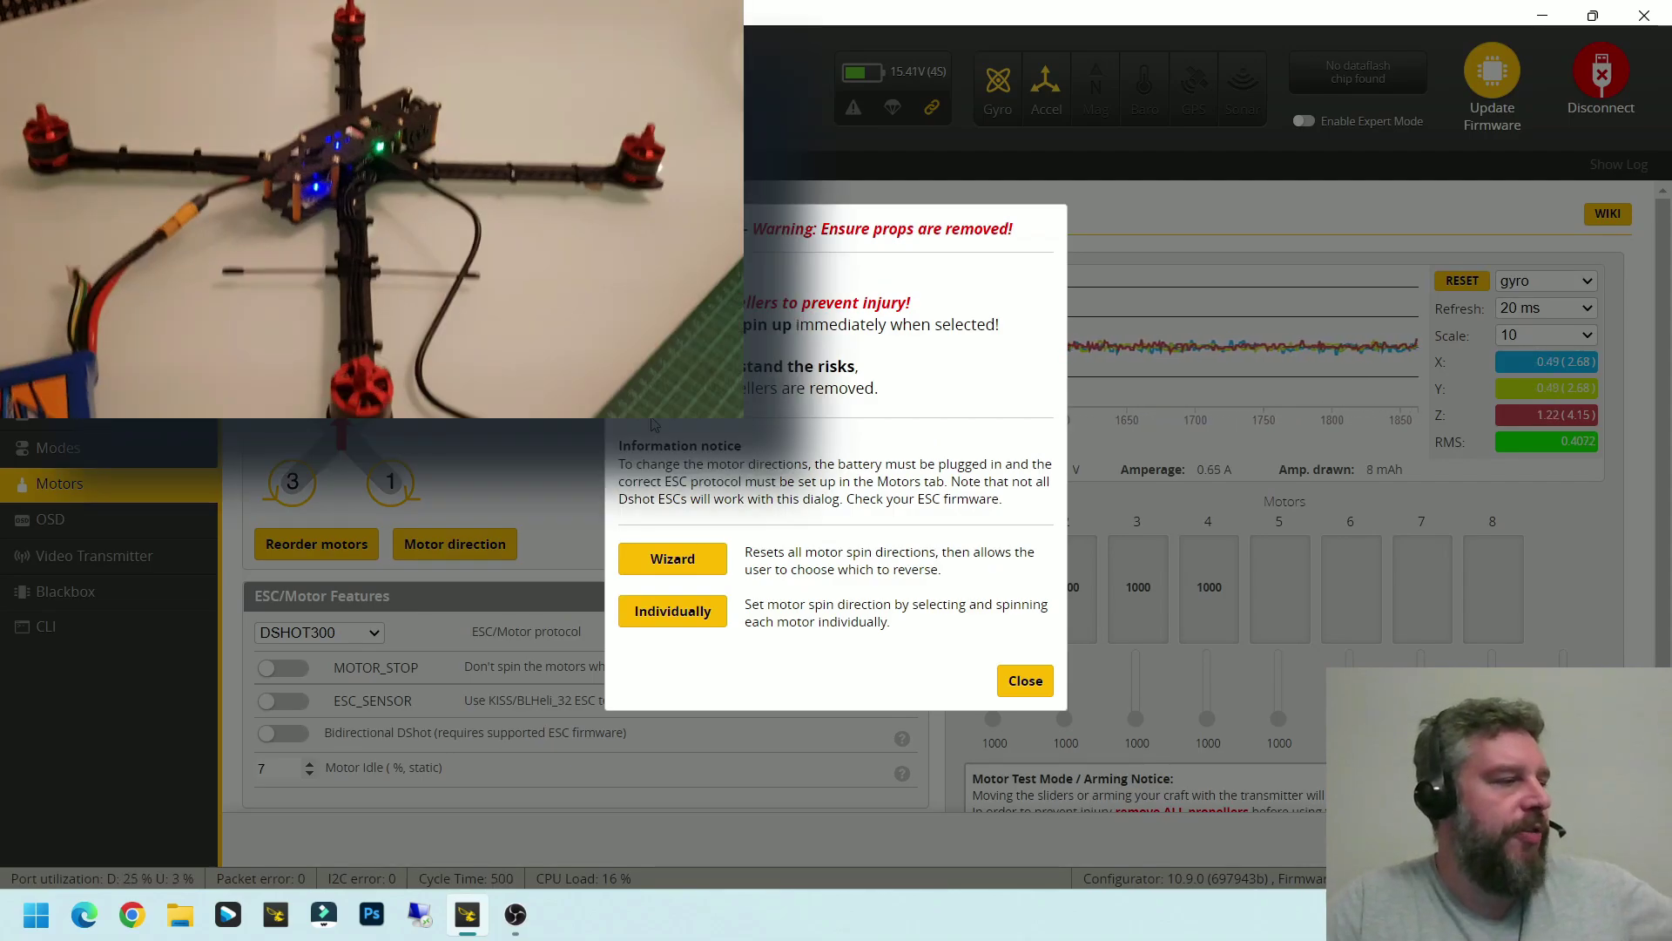
left_click(670, 617)
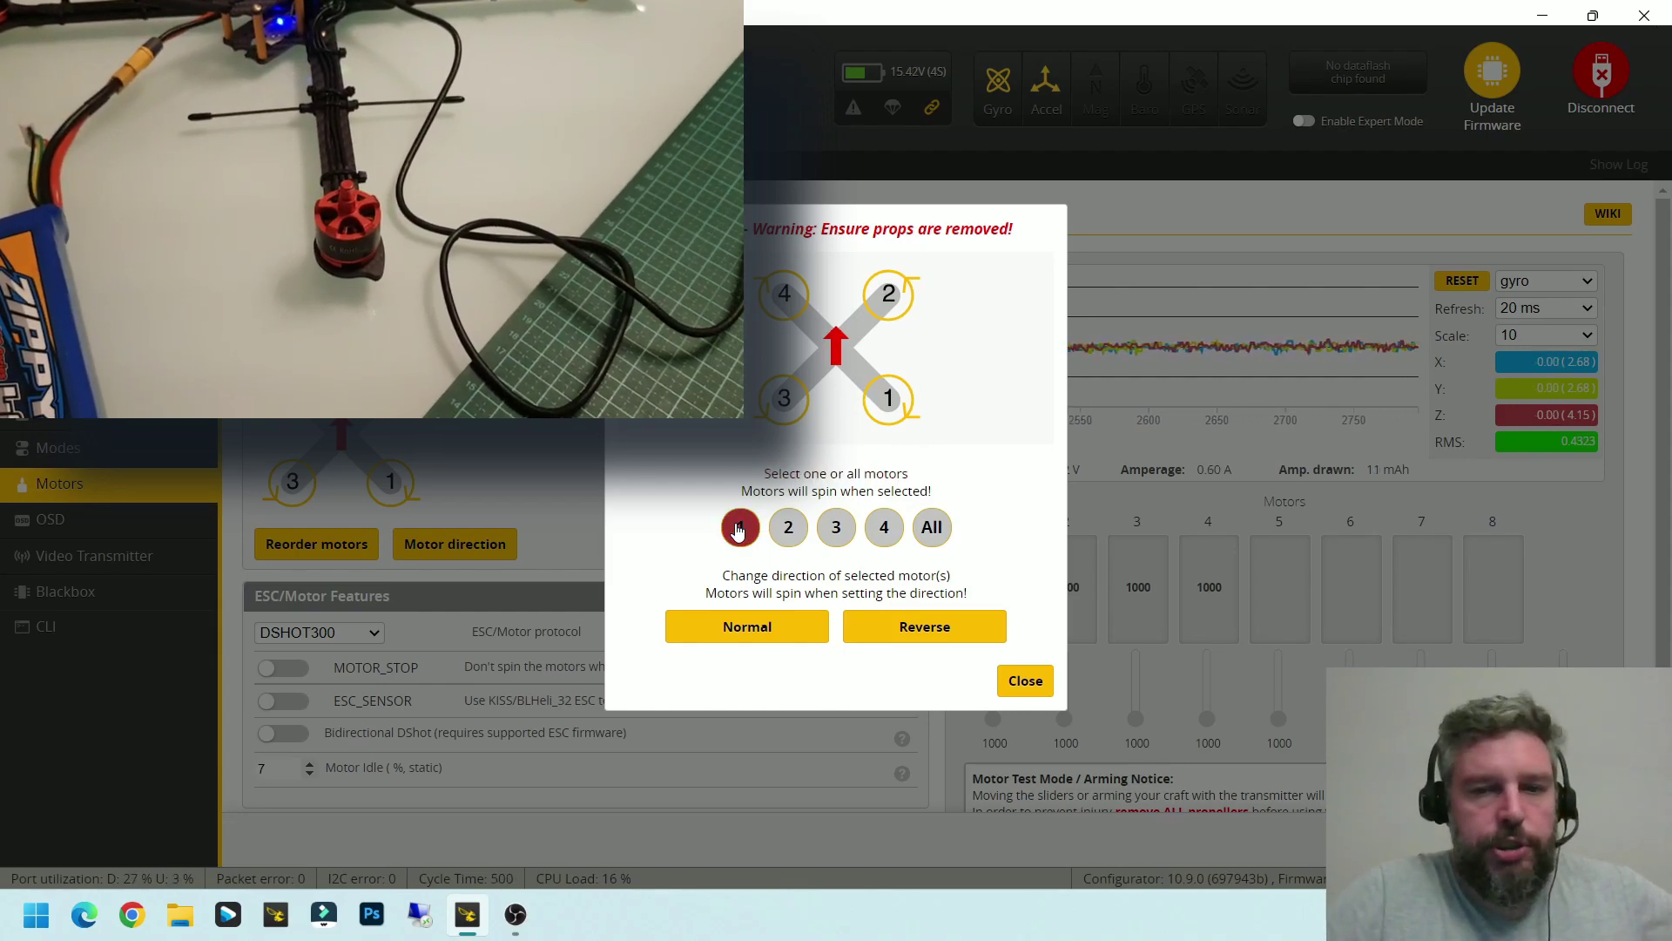
left_click(911, 627)
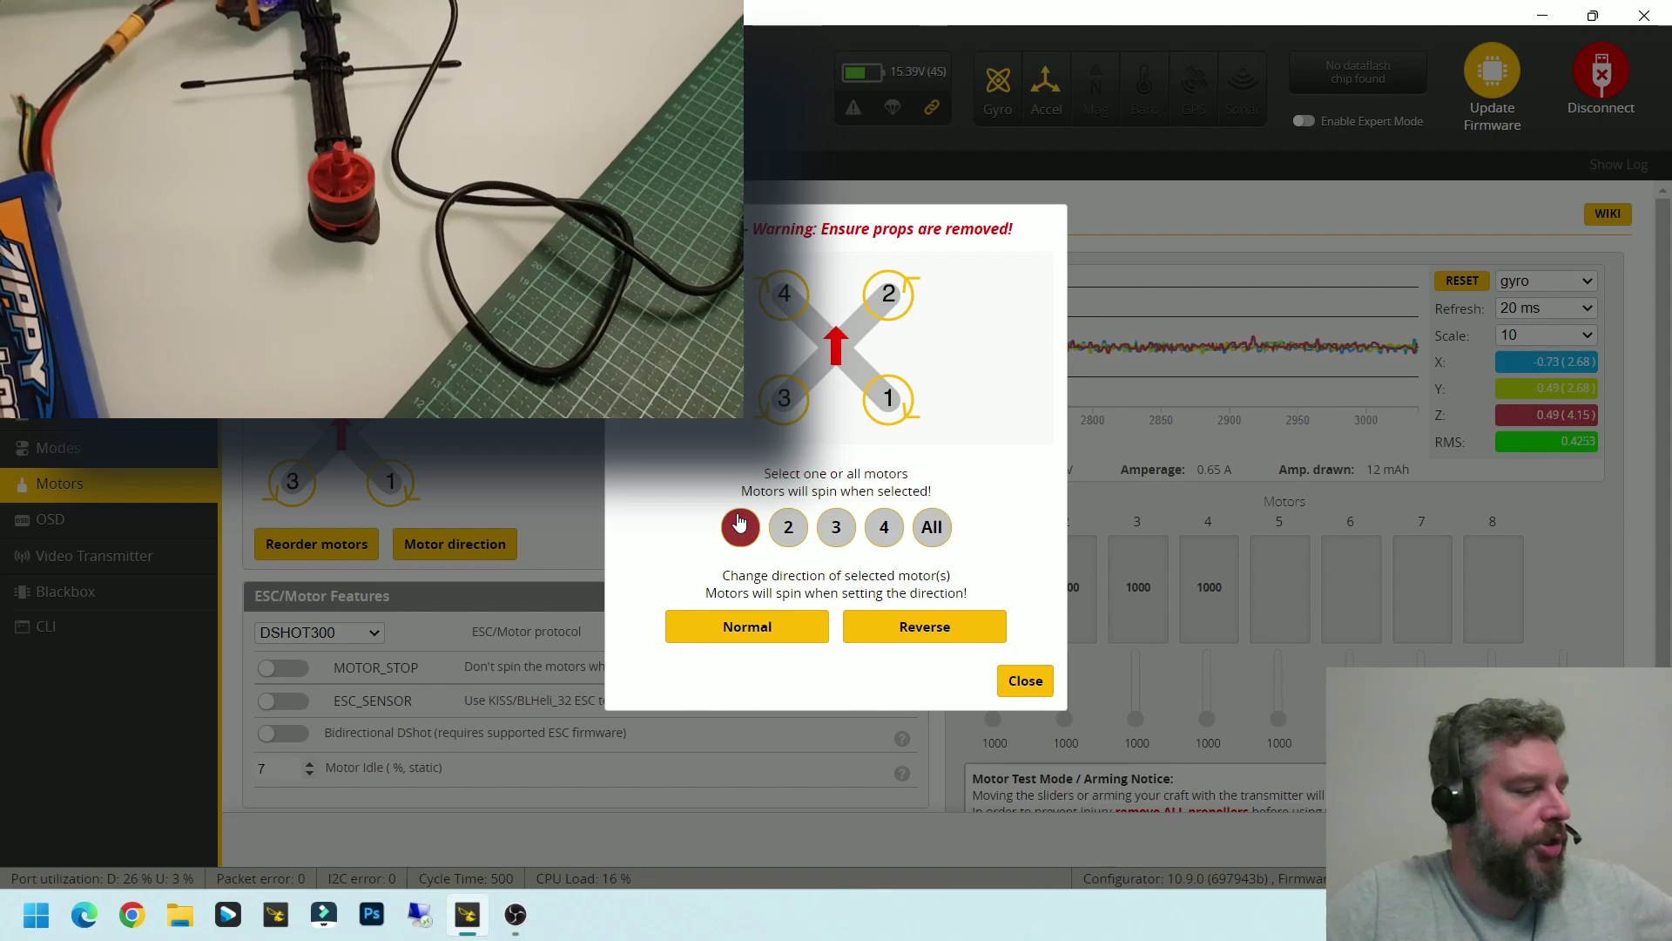
left_click(925, 636)
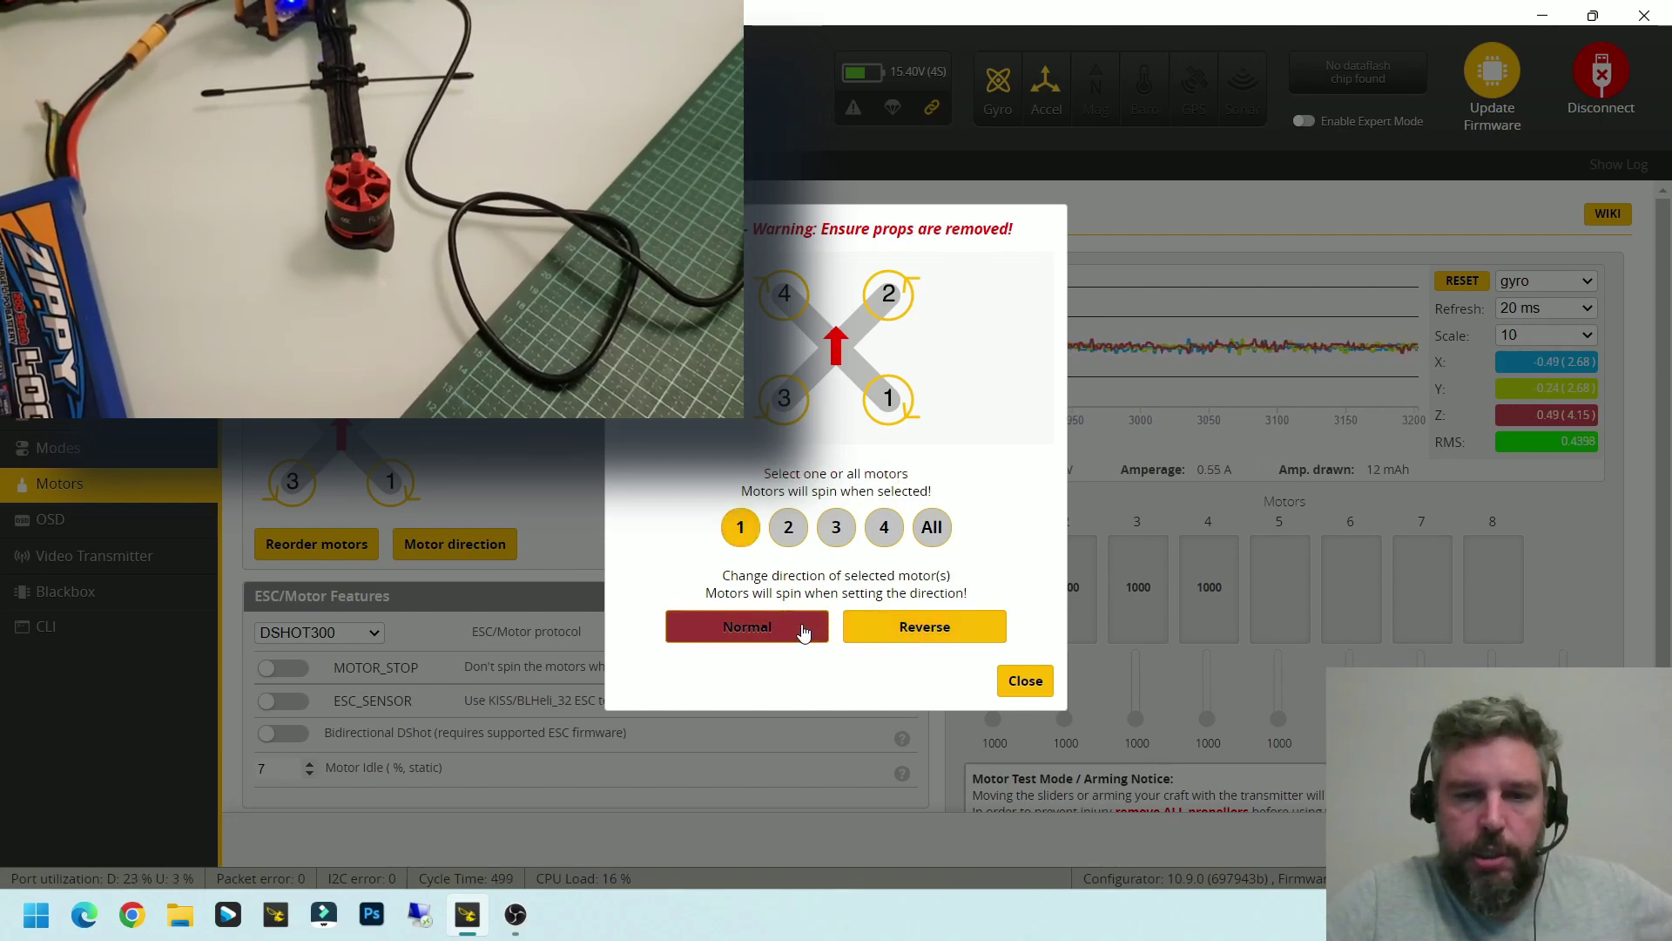
left_click(765, 627)
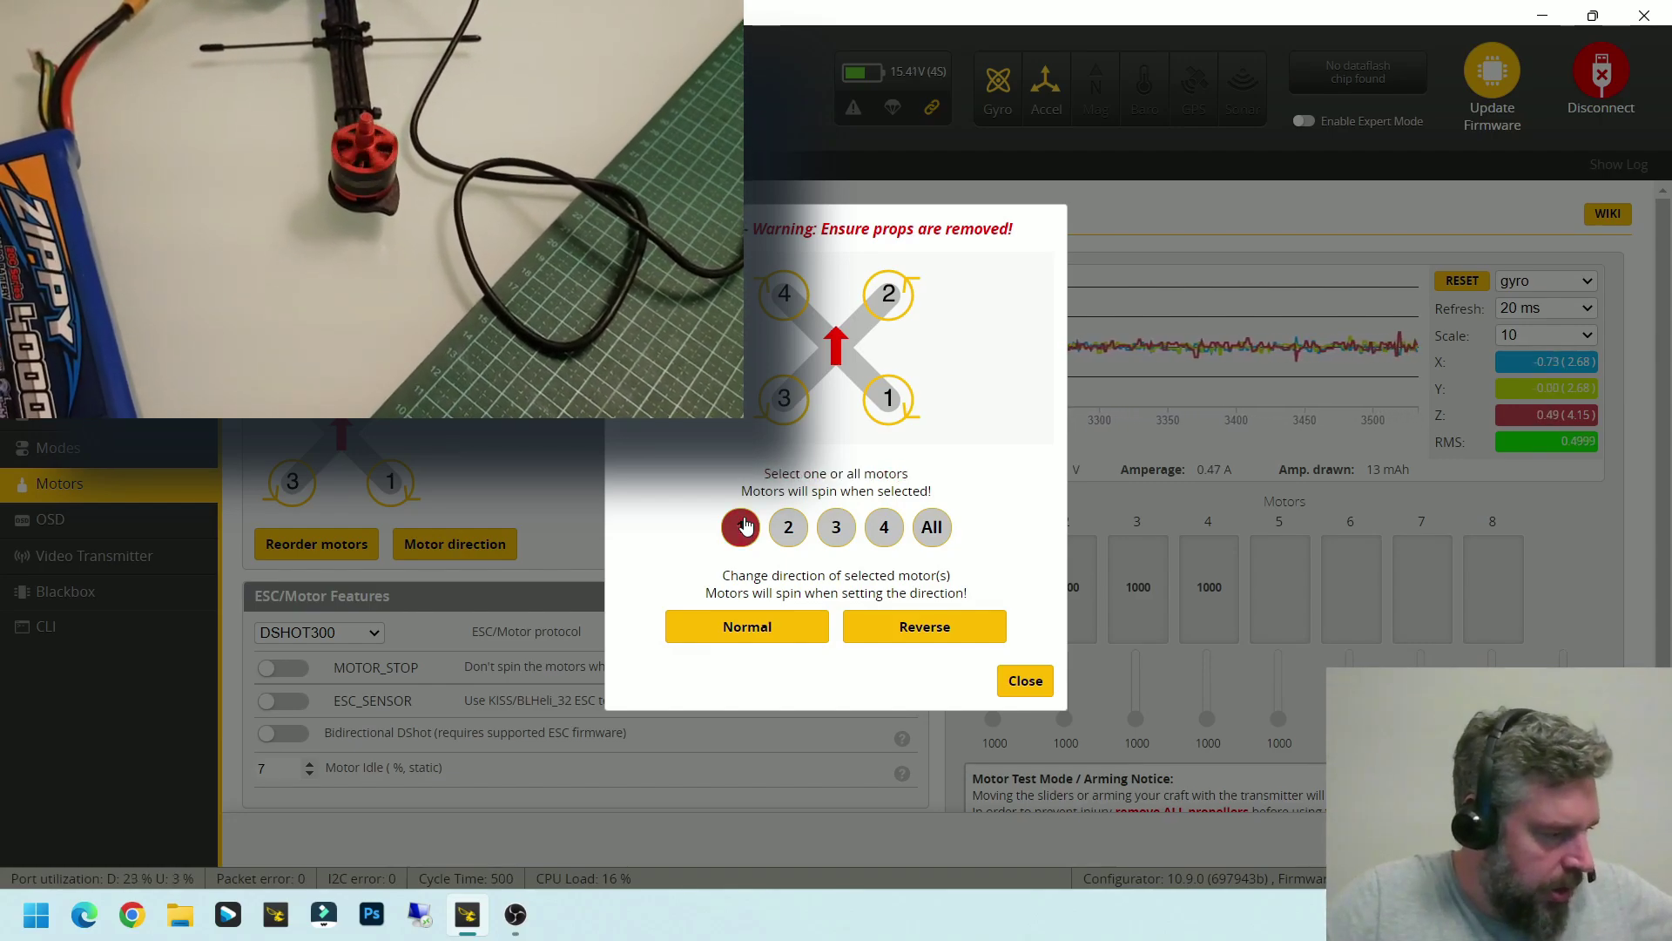
Check the spin direction of motors 2, 3 and 4 individually, and of all motors together
left_click(789, 533)
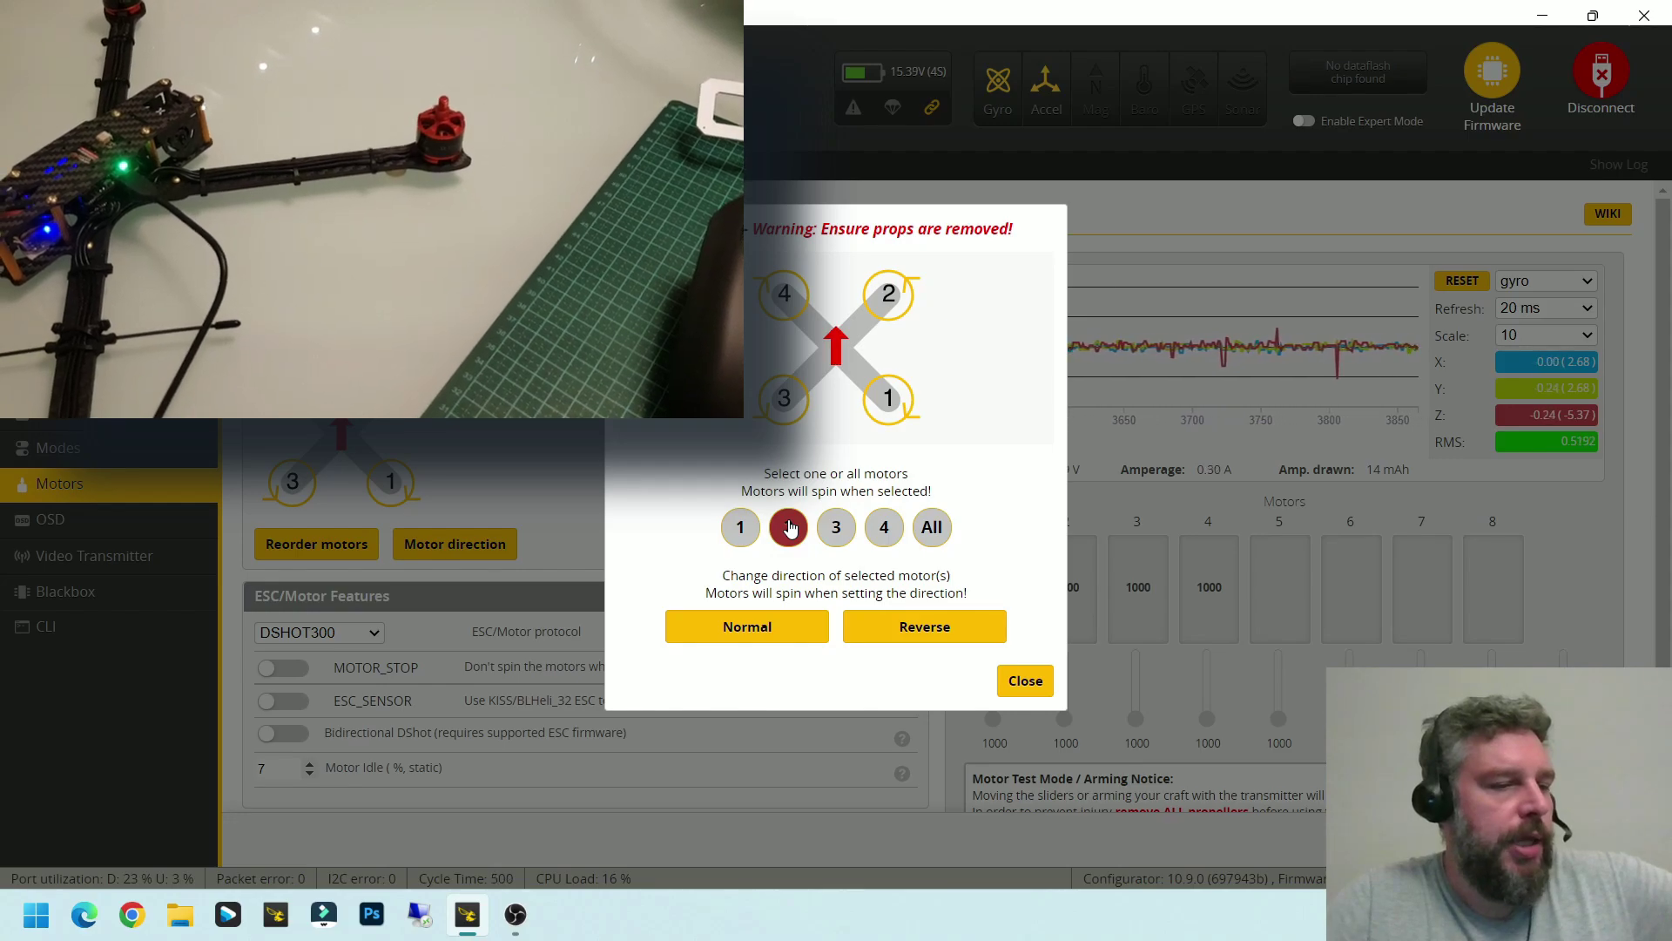
left_click(840, 527)
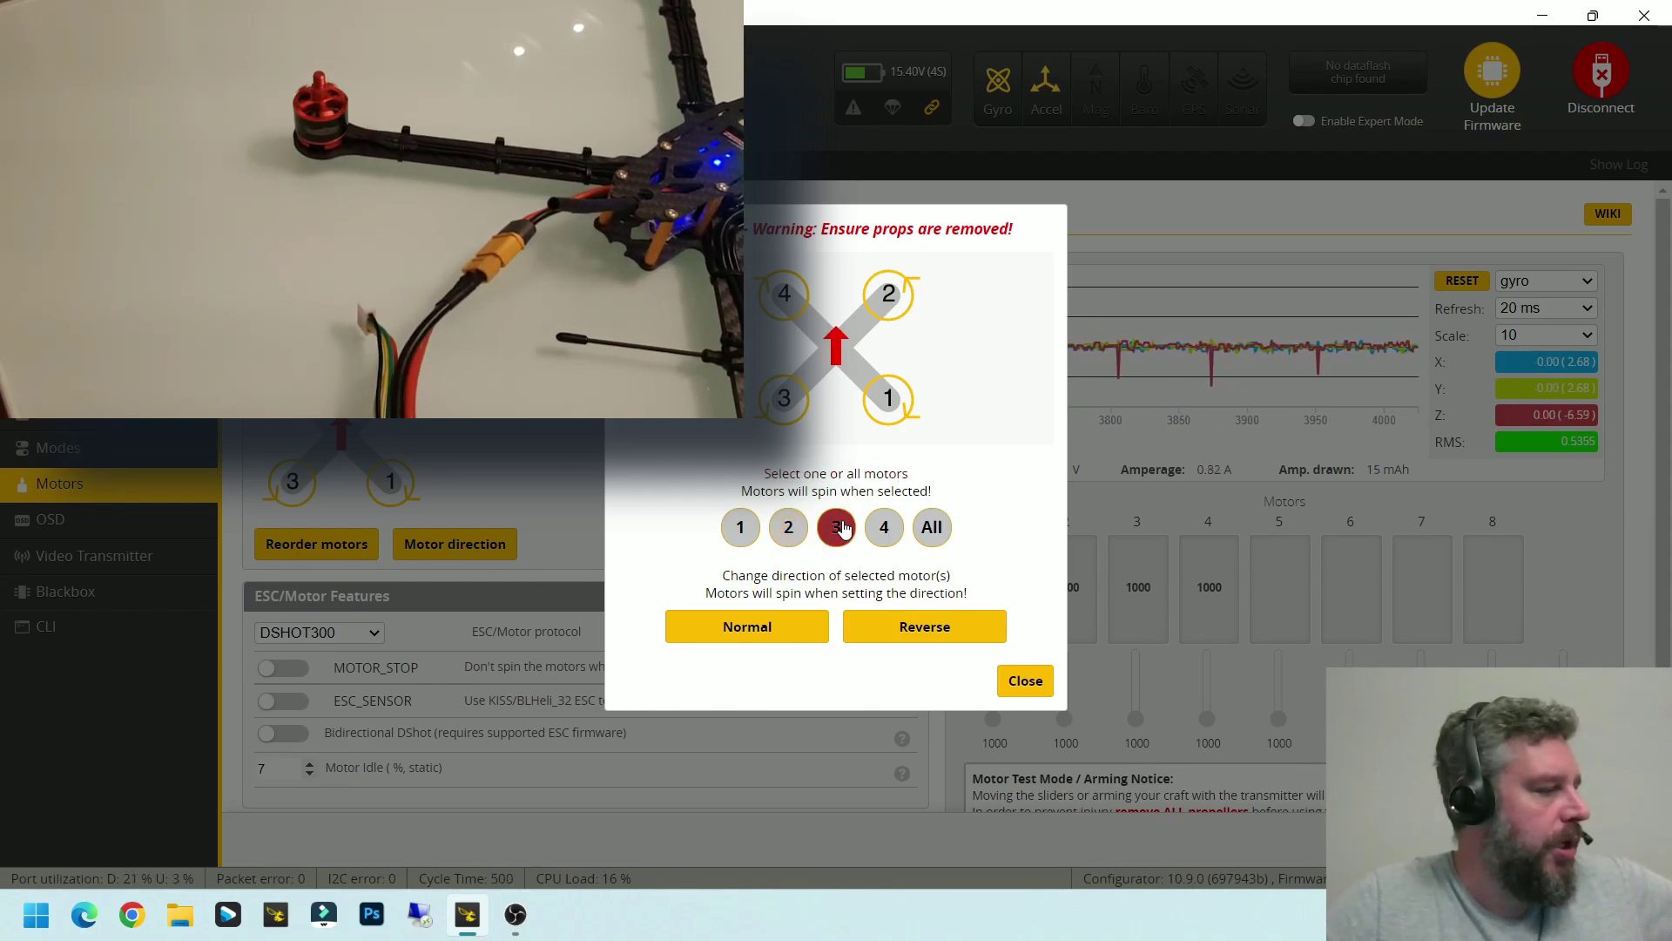
left_click(884, 527)
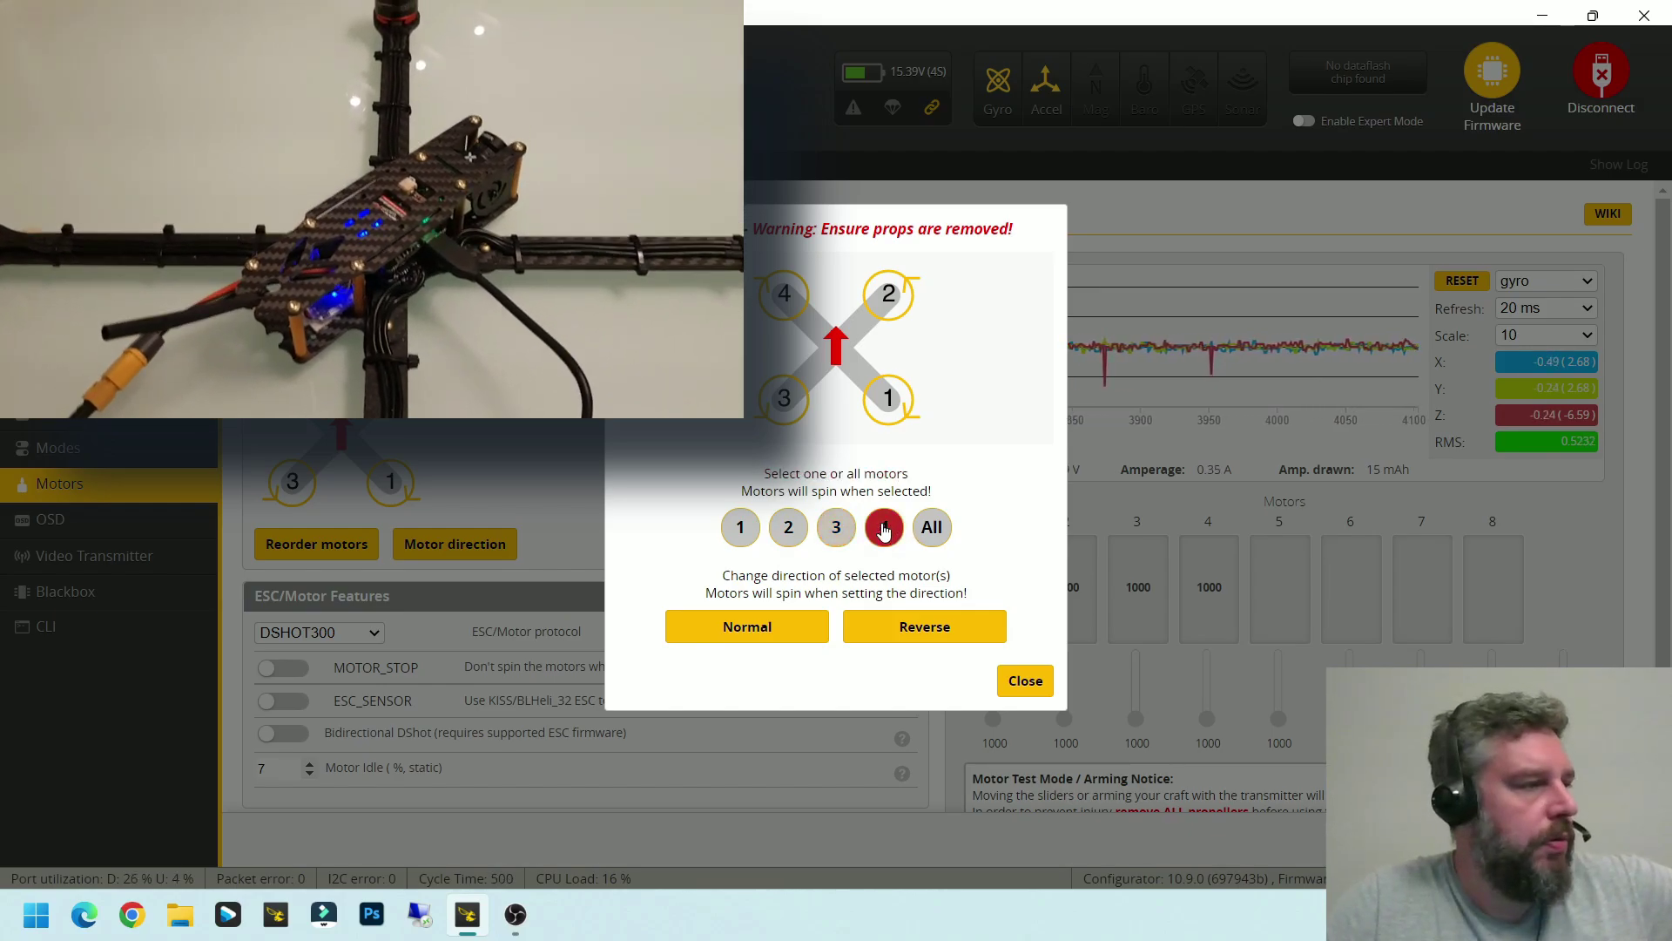
left_click(936, 536)
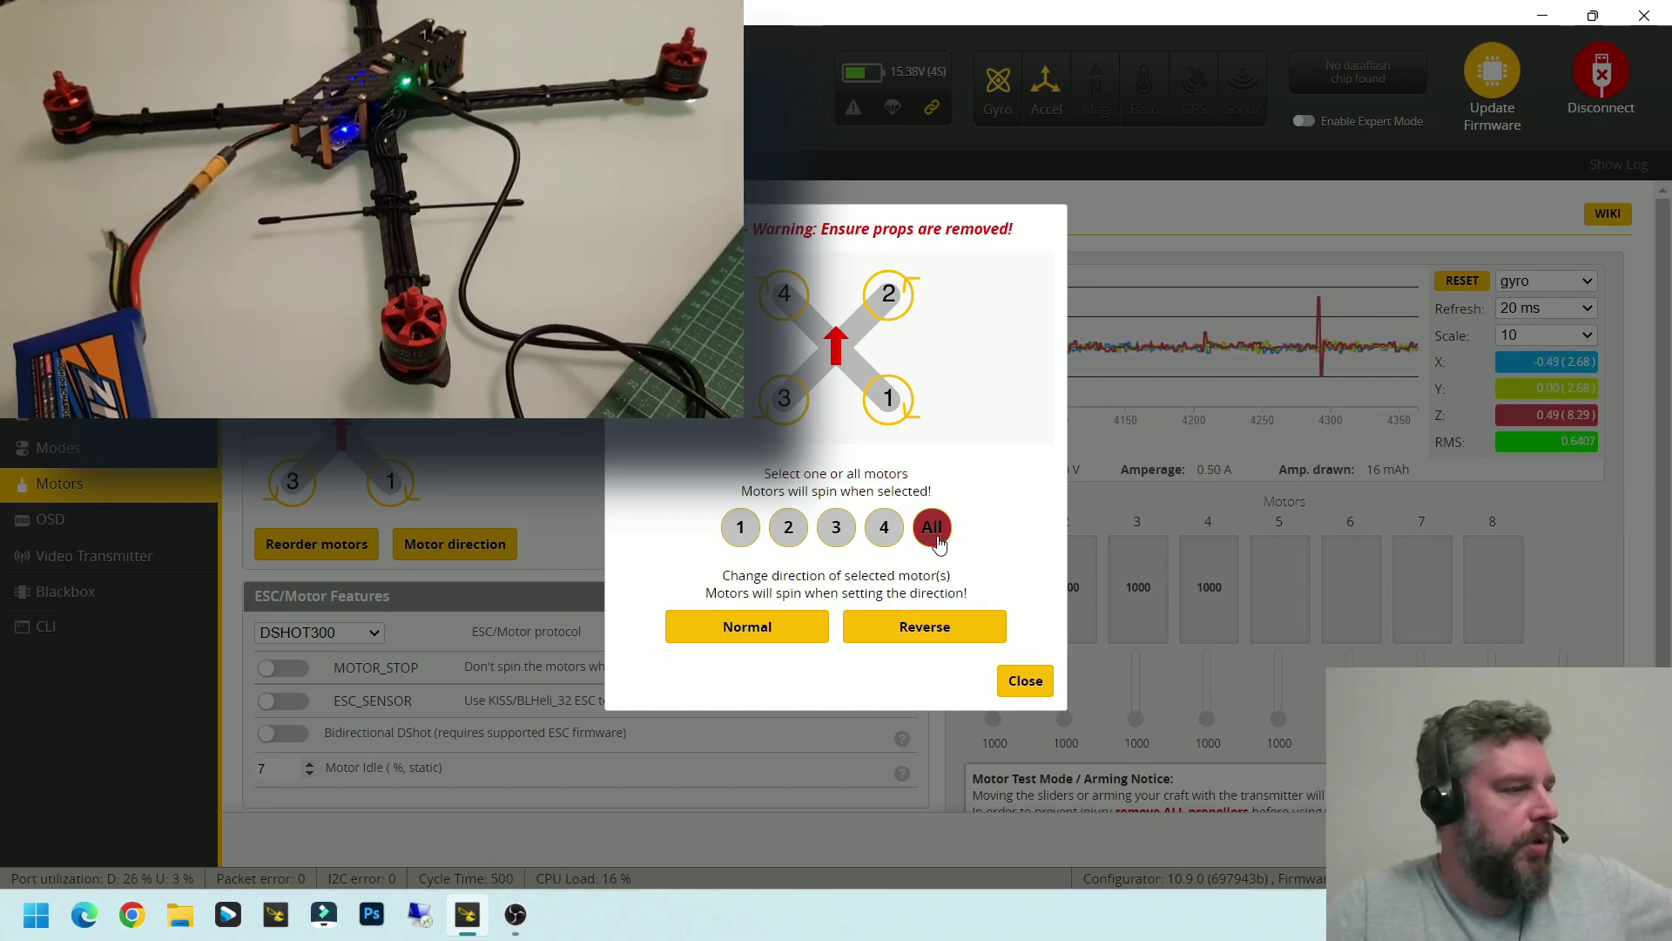
left_click(934, 531)
Try motor 1 in Reverse, set it back to Normal, and close the motor direction dialog
left_click(742, 532)
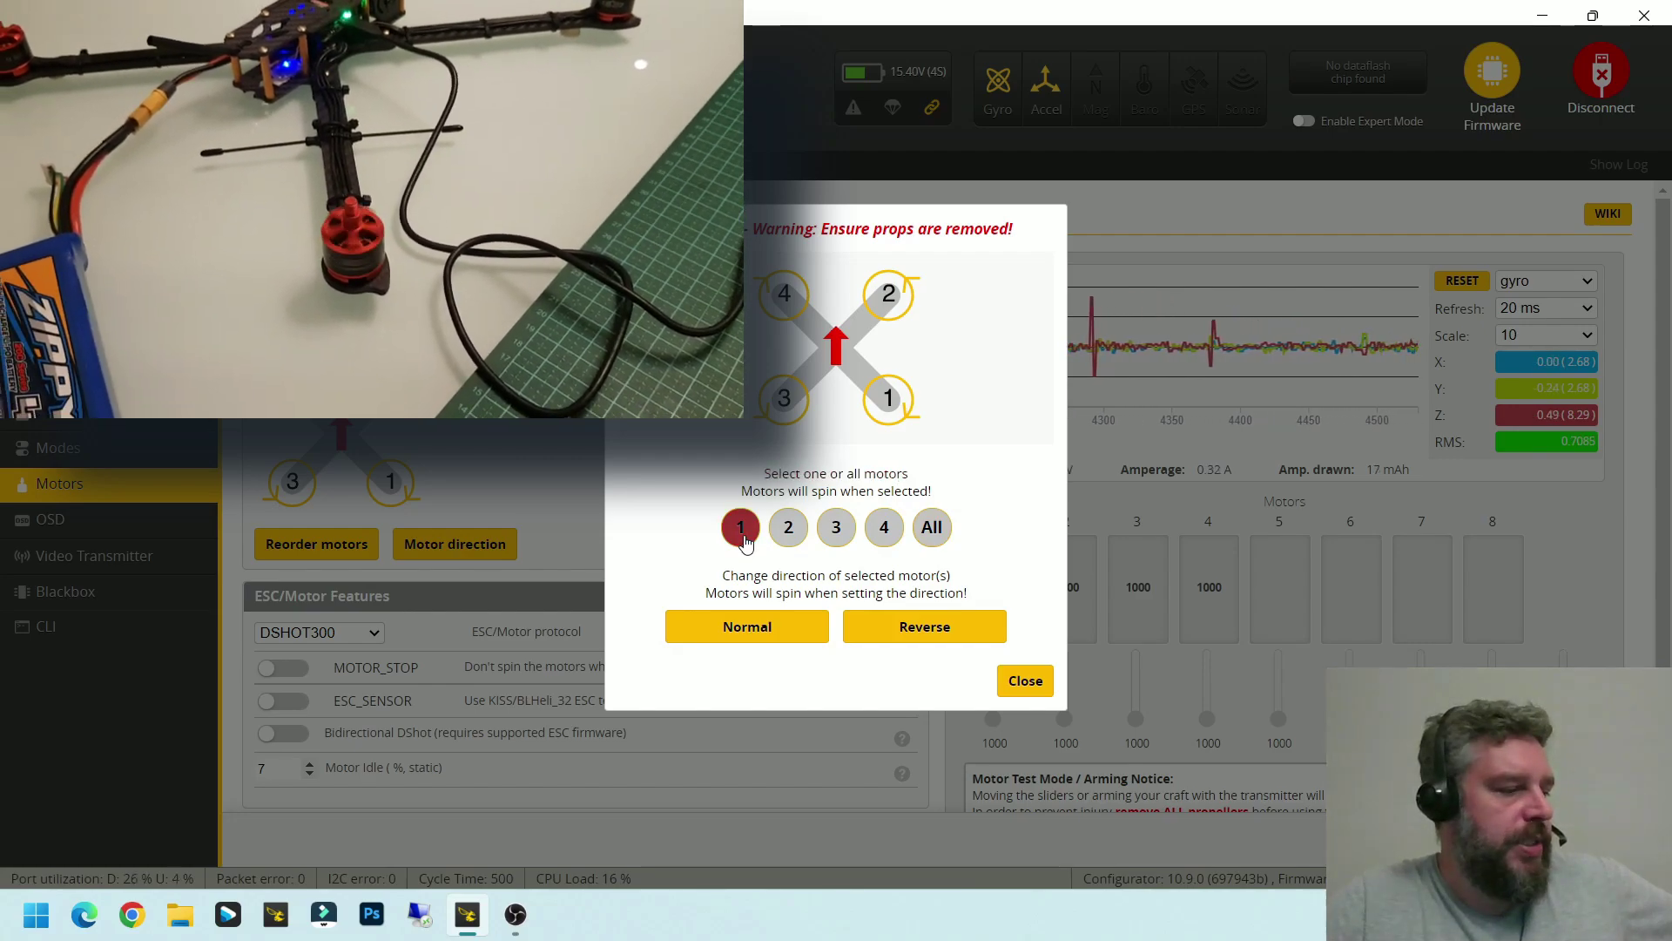
left_click(952, 627)
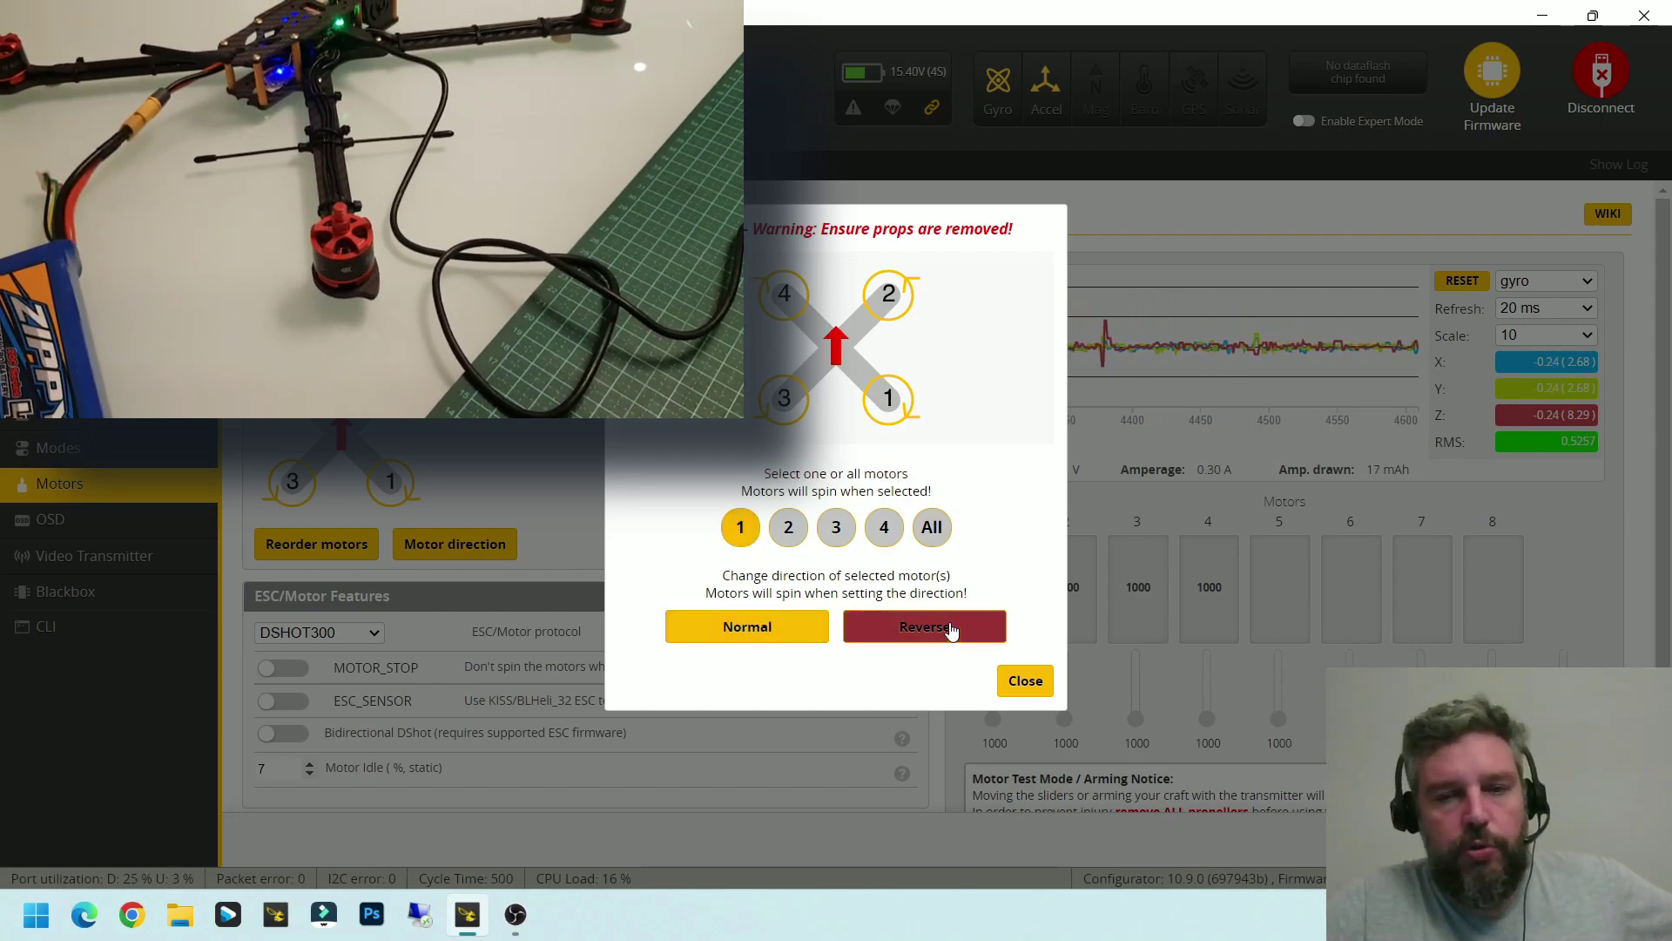
left_click(794, 625)
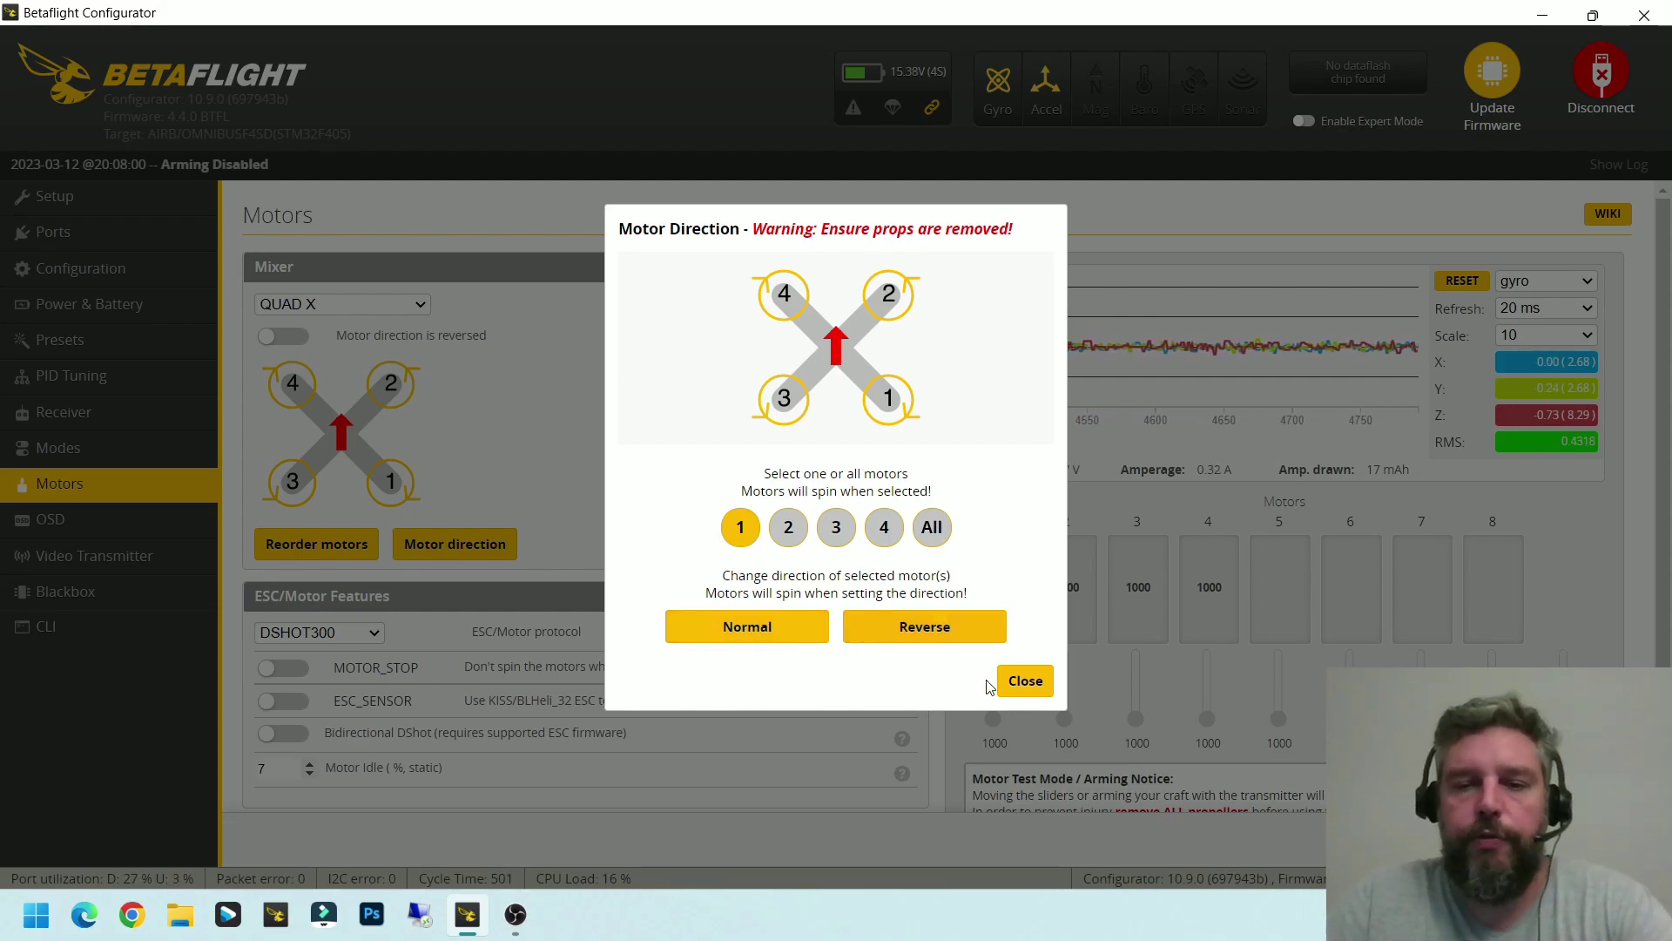
left_click(1024, 682)
Acknowledge the risks, spin all four motors together at about 1295 in motor test mode, and switch the test mode off
scroll(742, 557, "down", 1)
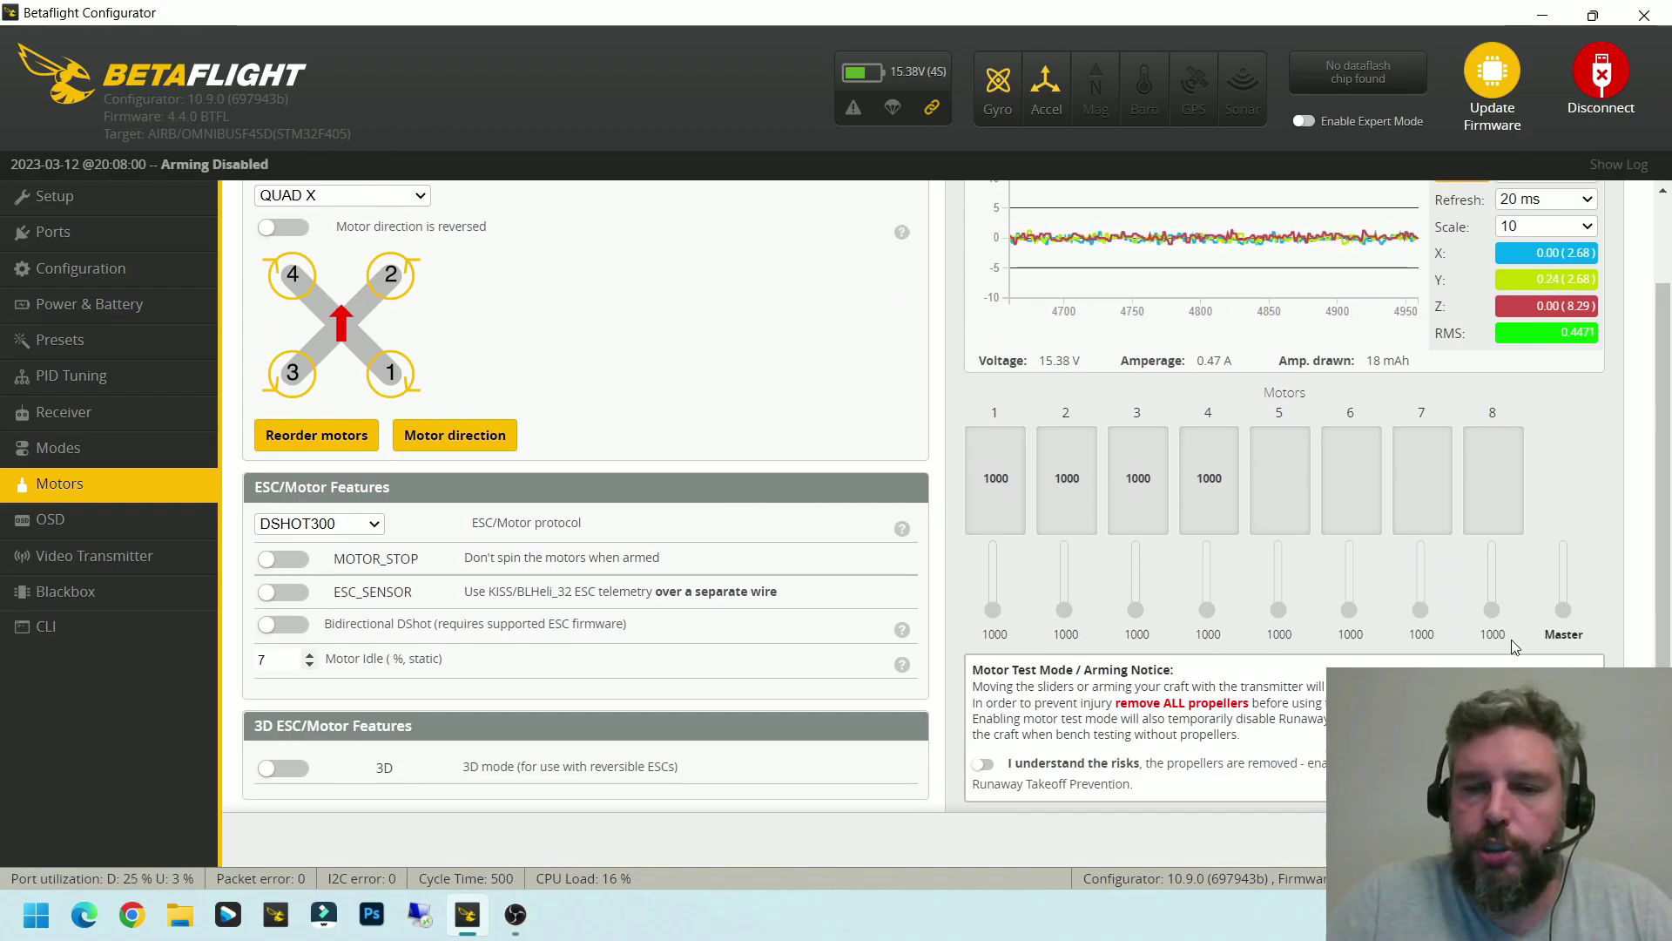
left_click(1016, 765)
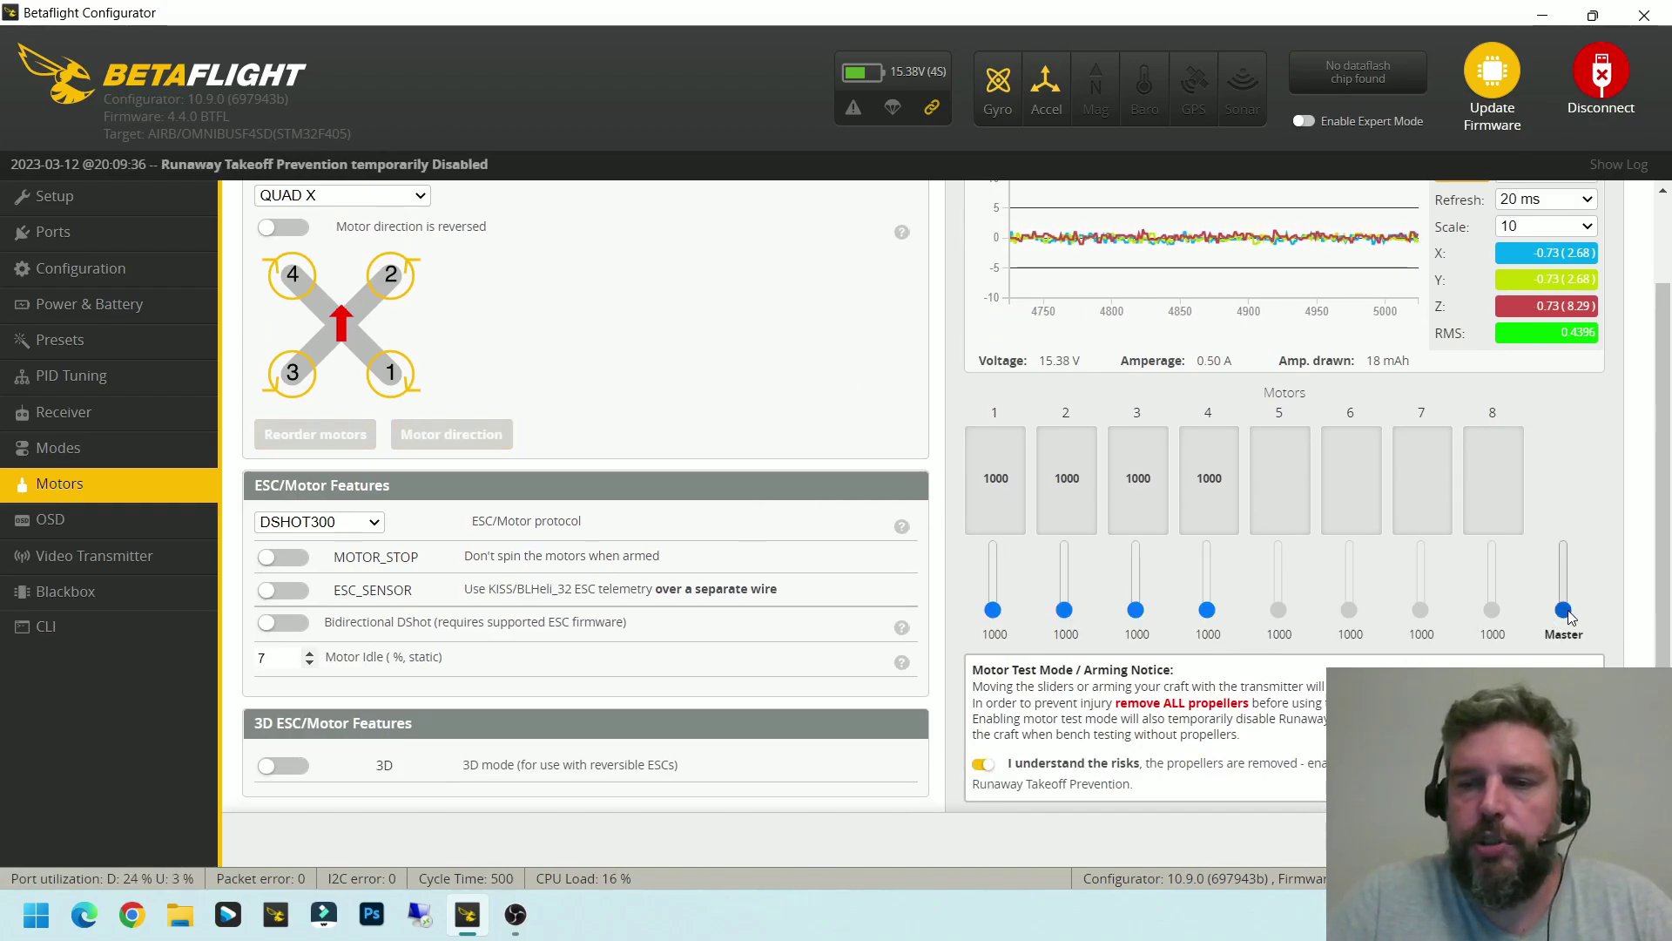
left_click_drag(1566, 611, 1568, 600)
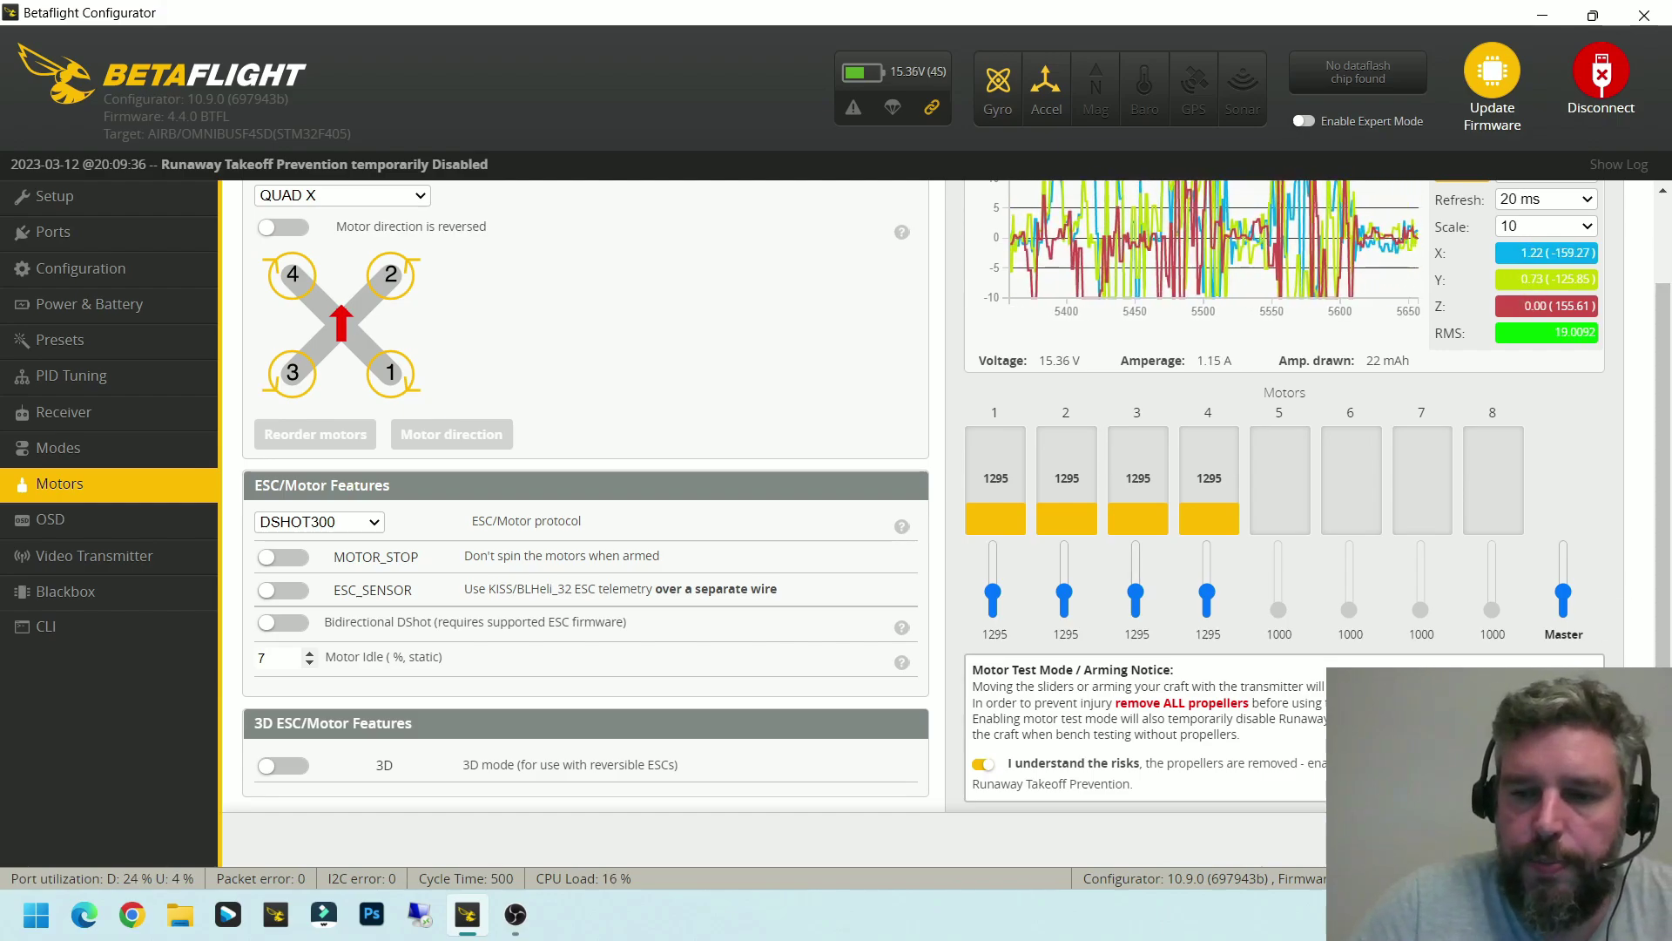
key("space")
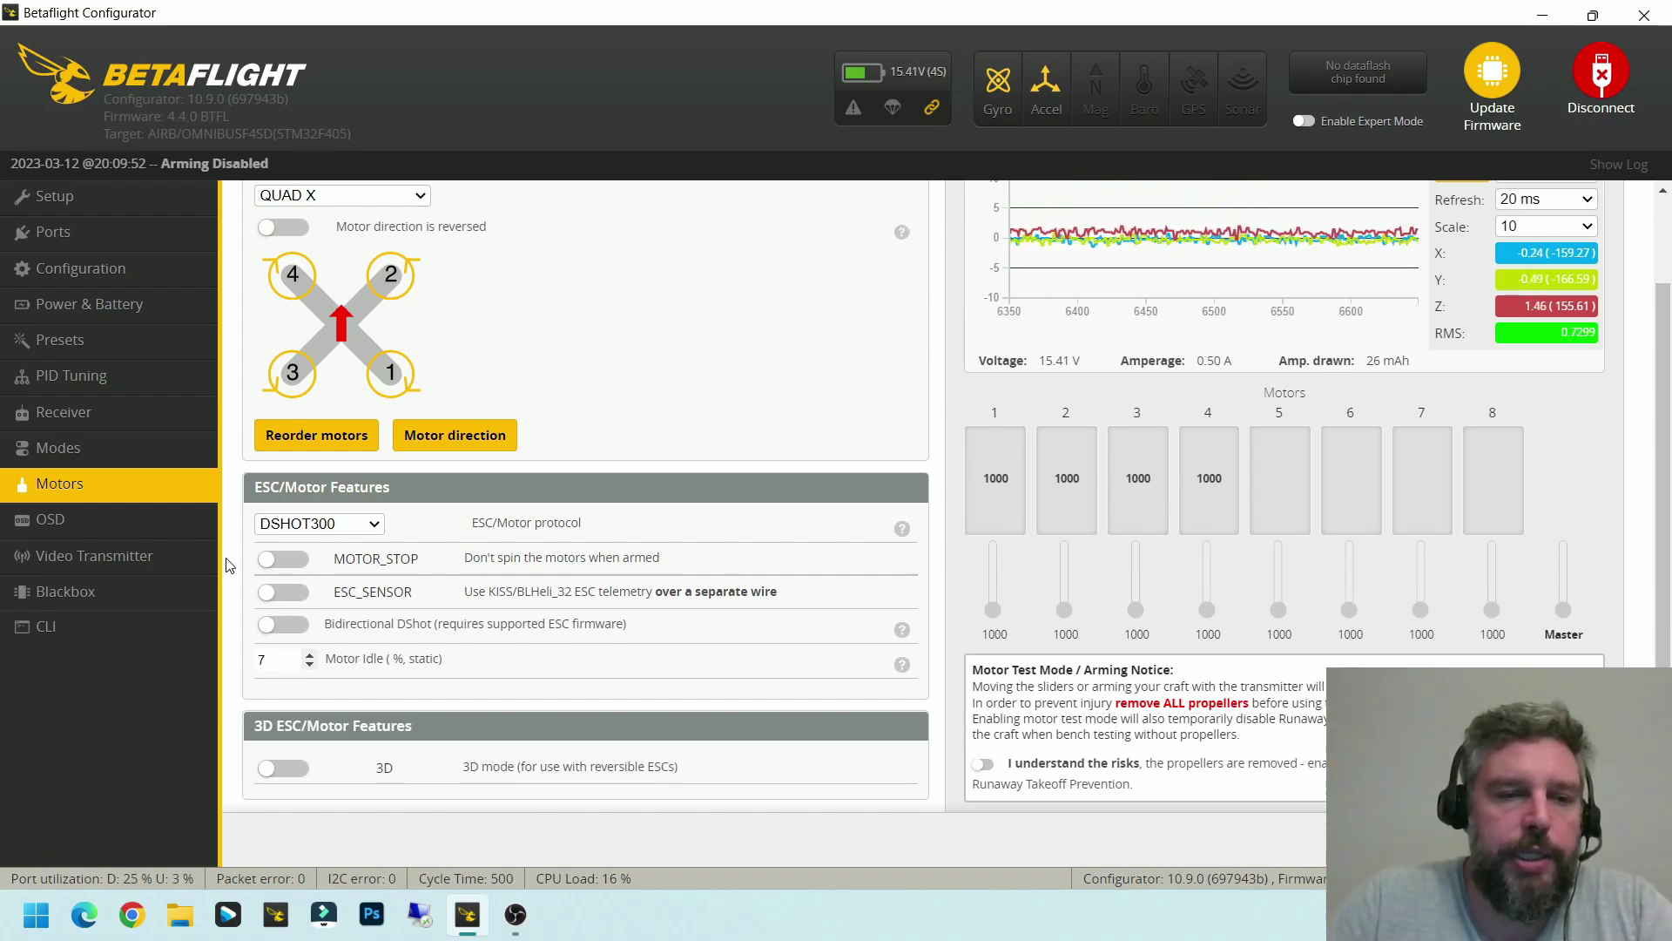
Load the VTX table from the file vtx_table_irc_tramp_us-8cd6f98f573d283686383f65d43f5c3a.json in the Video Transmitter settings and review its bands and power levels
left_click(64, 523)
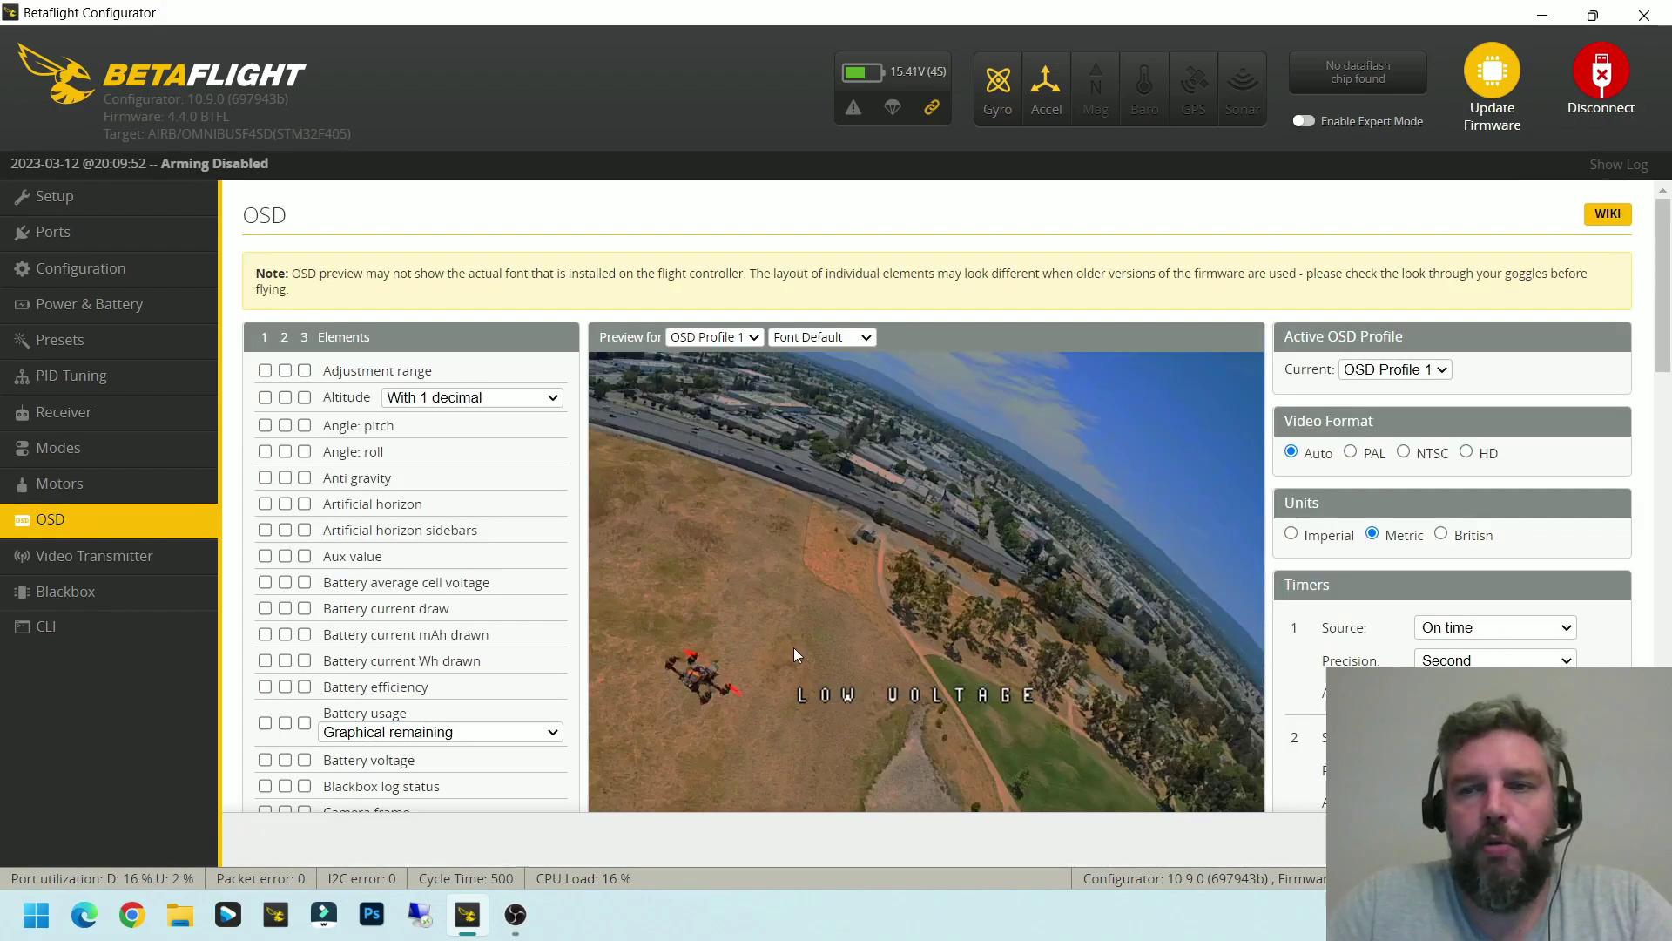
left_click(47, 566)
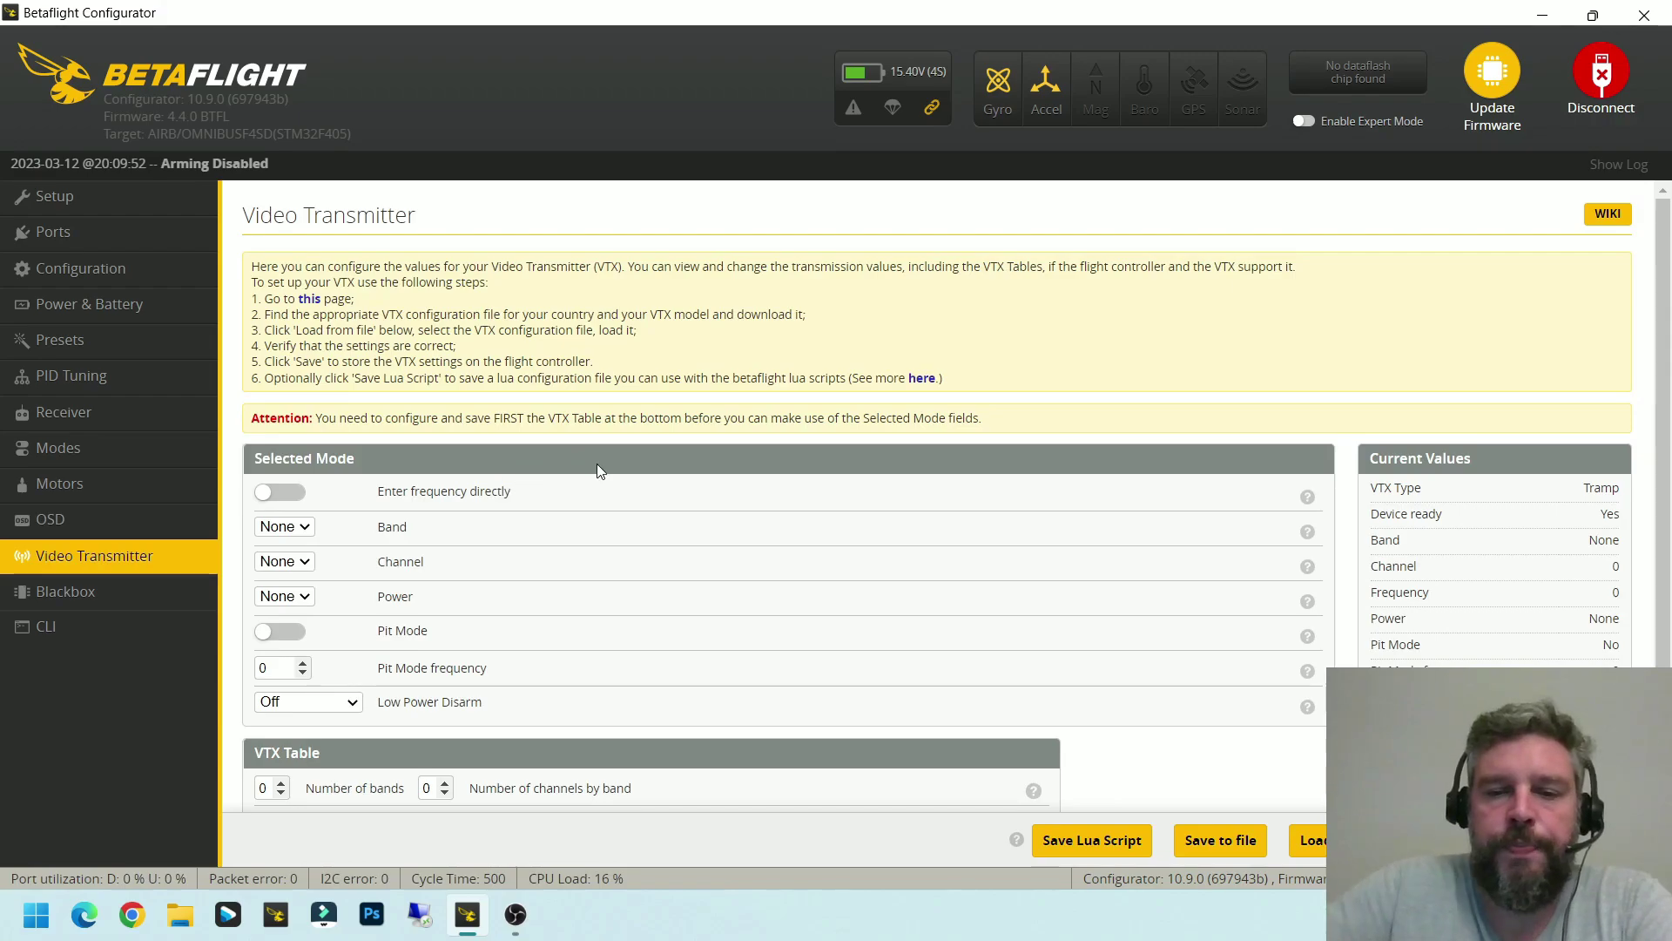
scroll(686, 422, "down", 2)
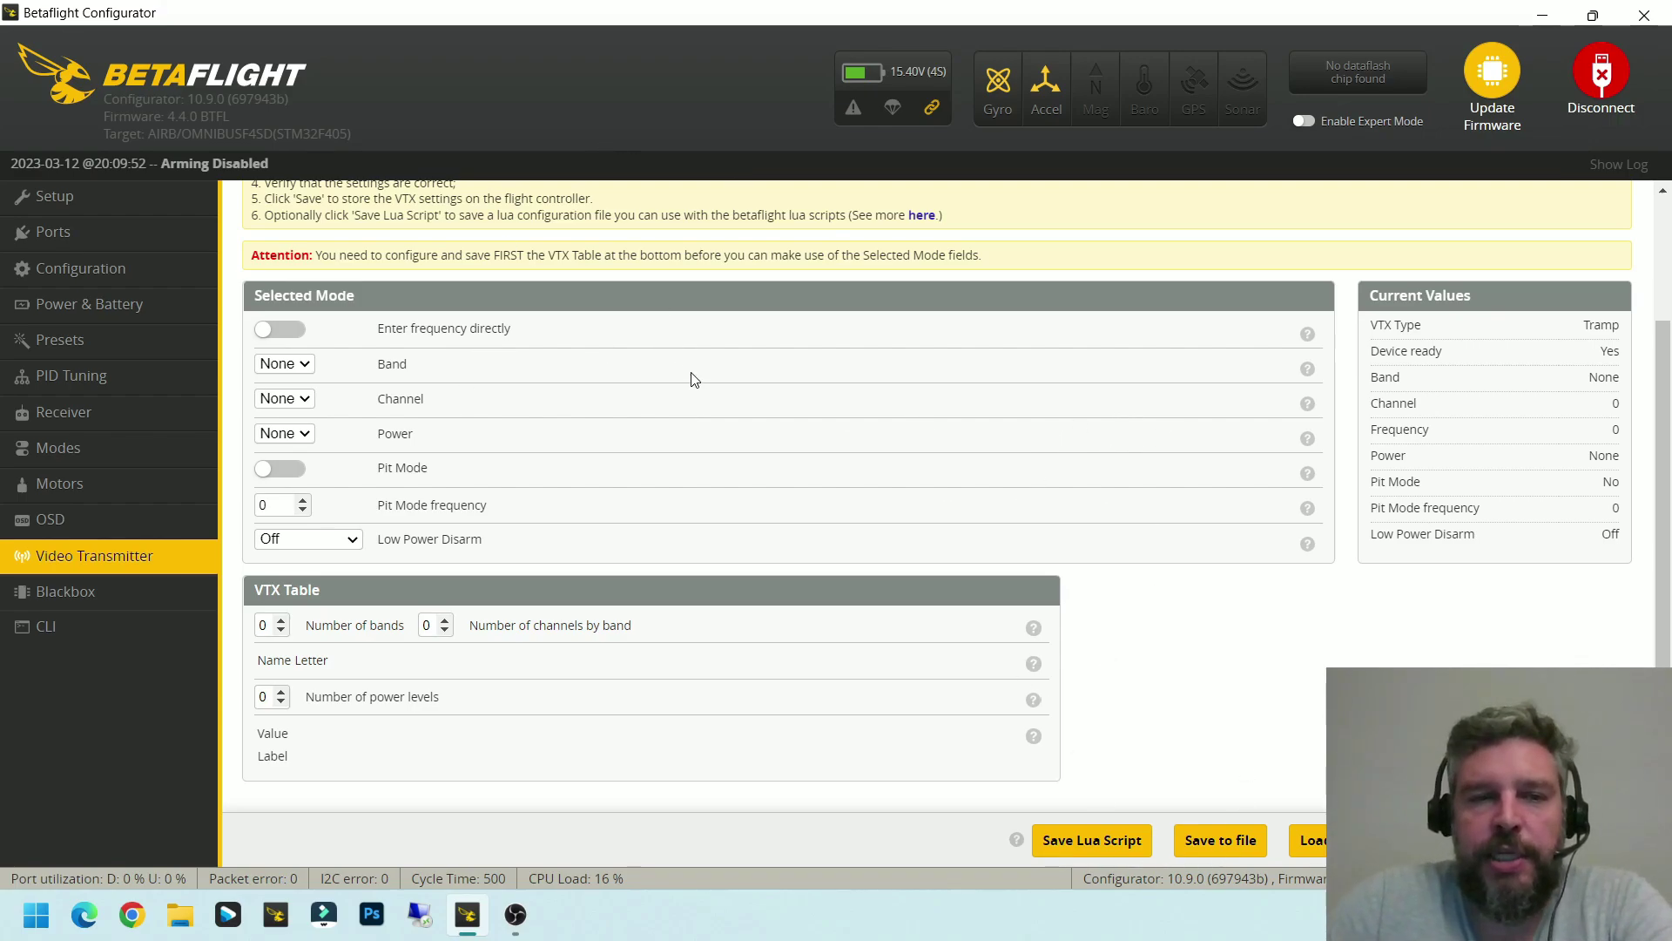
scroll(757, 240, "up", 2)
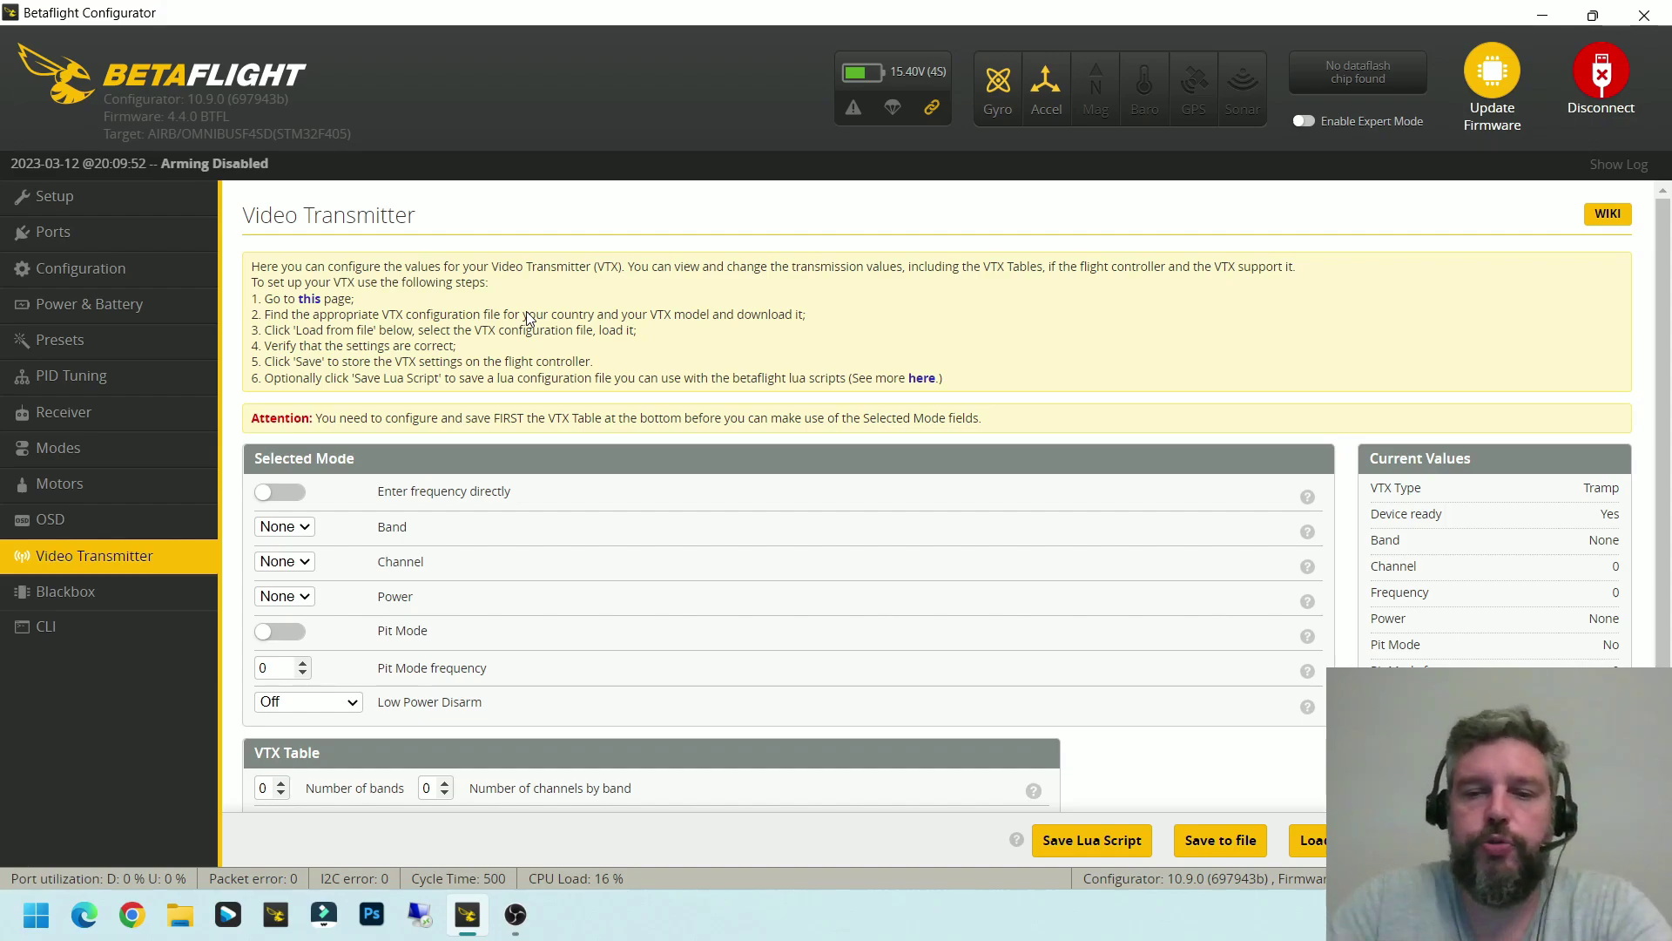
scroll(810, 365, "down", 1)
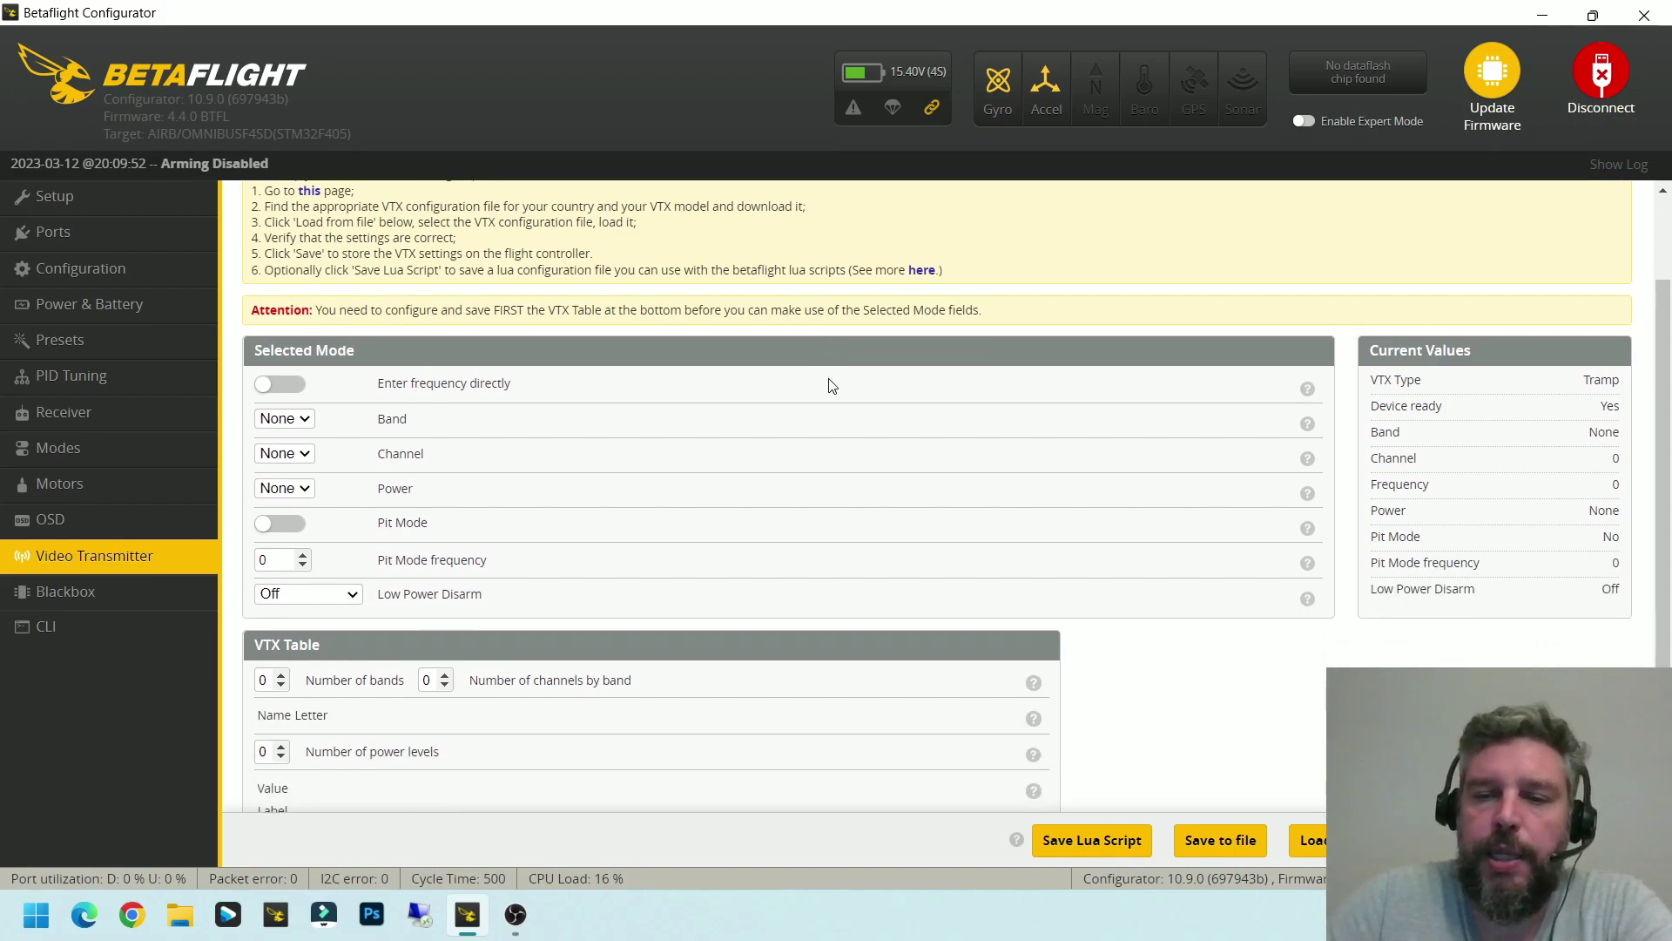
left_click(1308, 840)
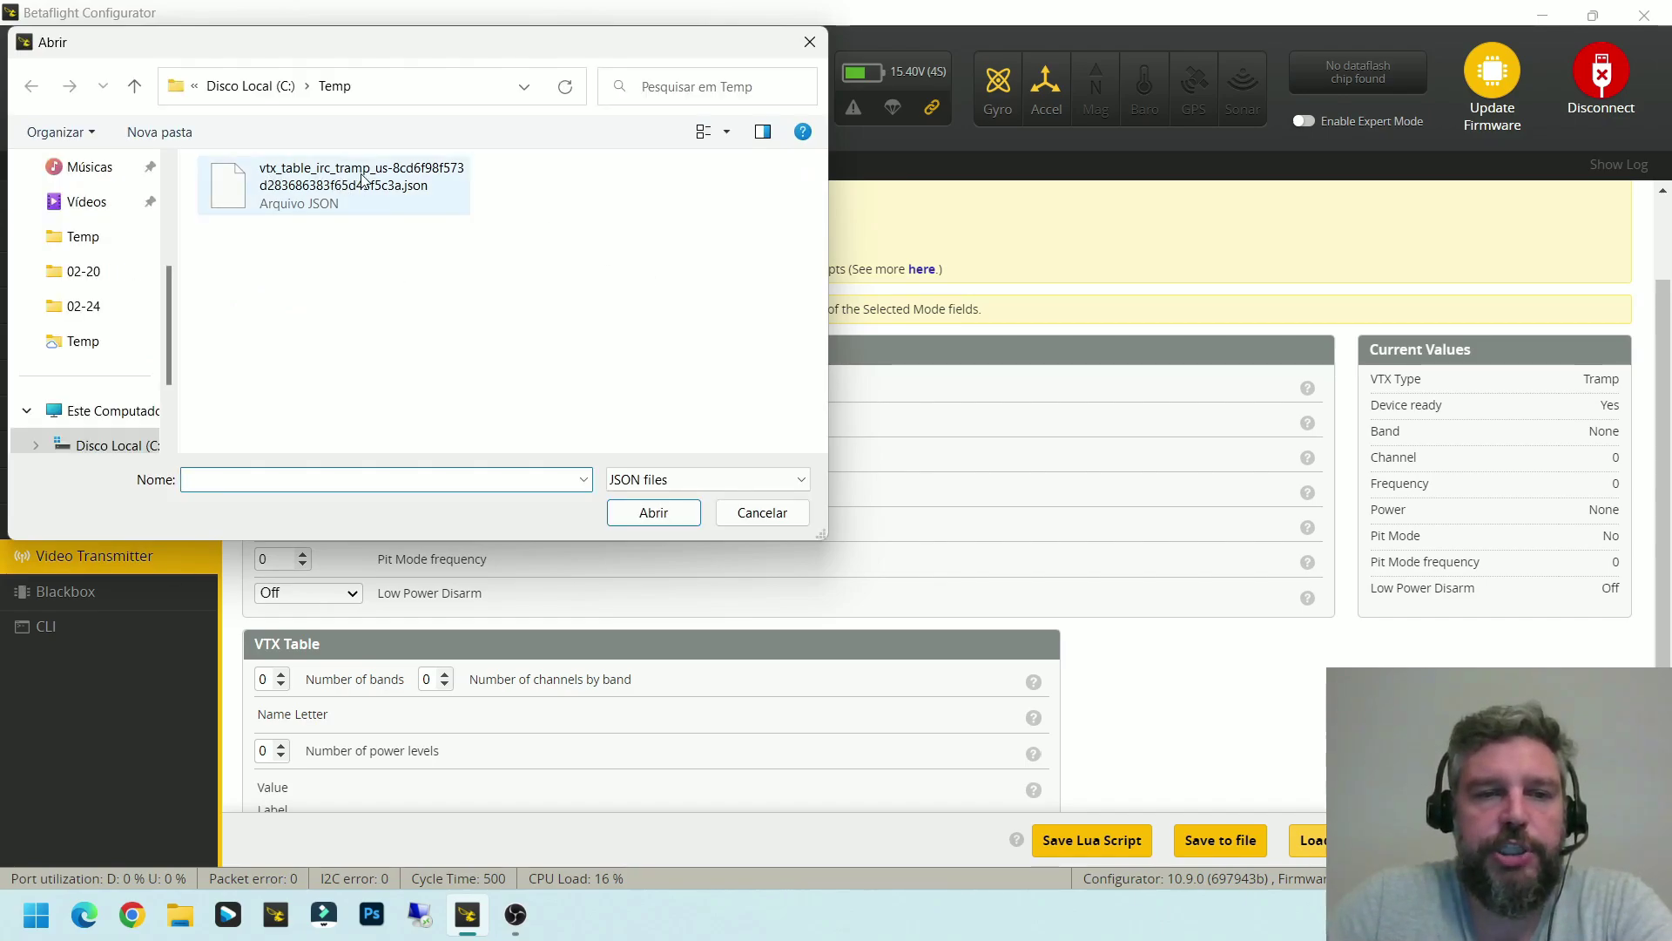
left_click(244, 185)
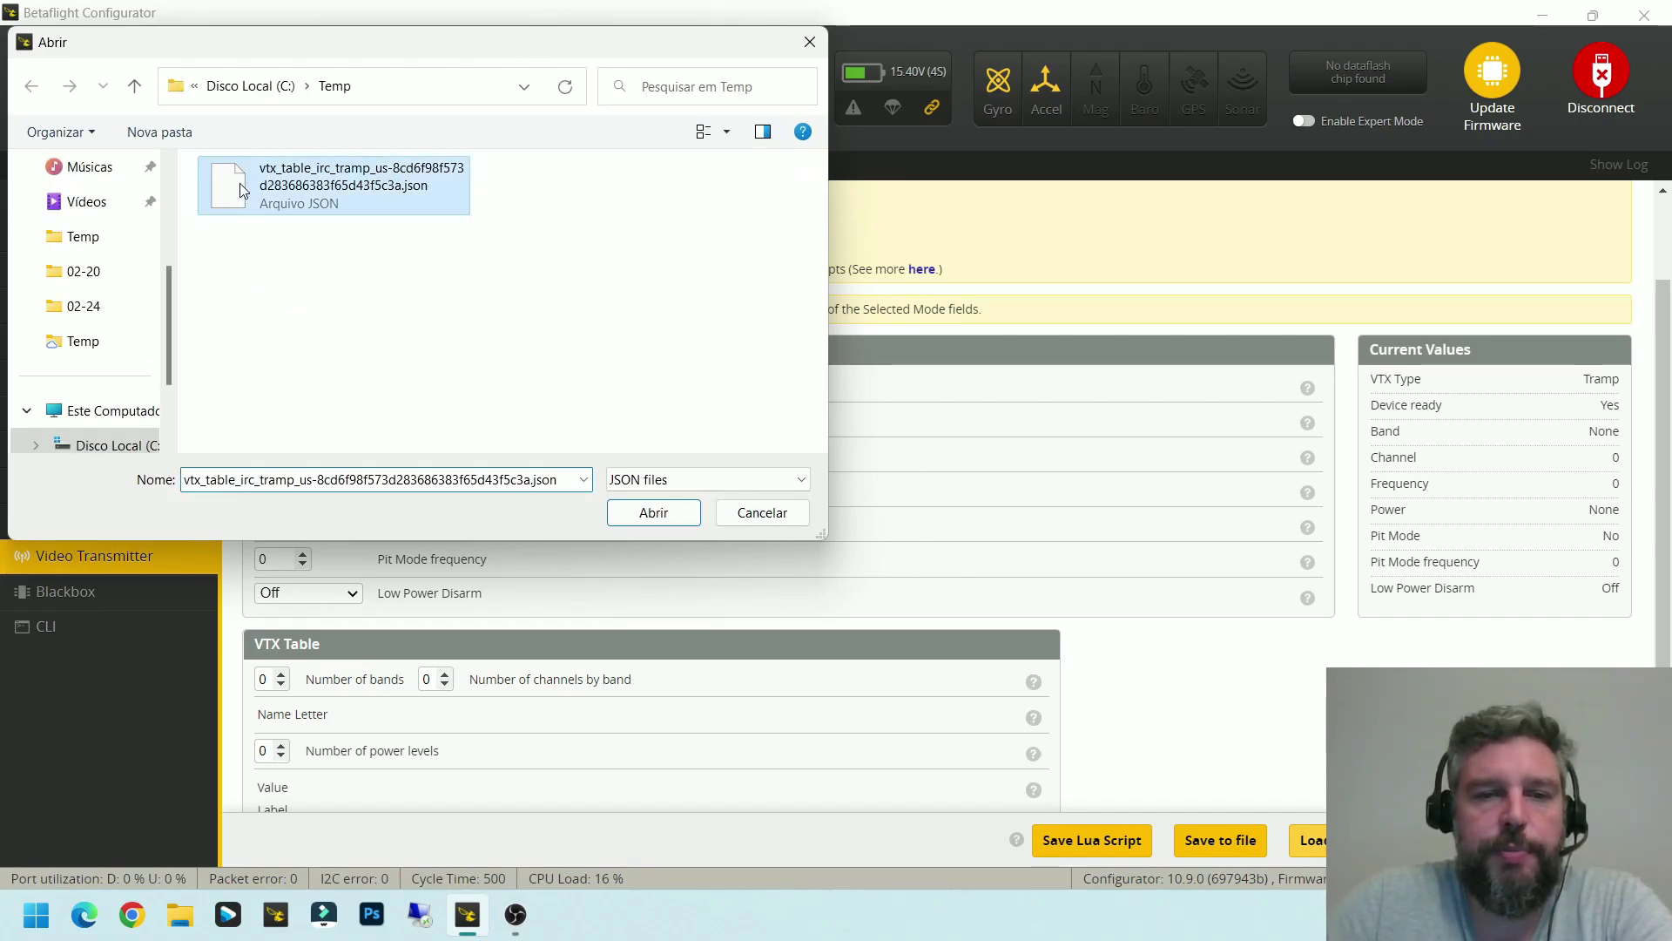
left_click(646, 514)
scroll(661, 447, "down", 4)
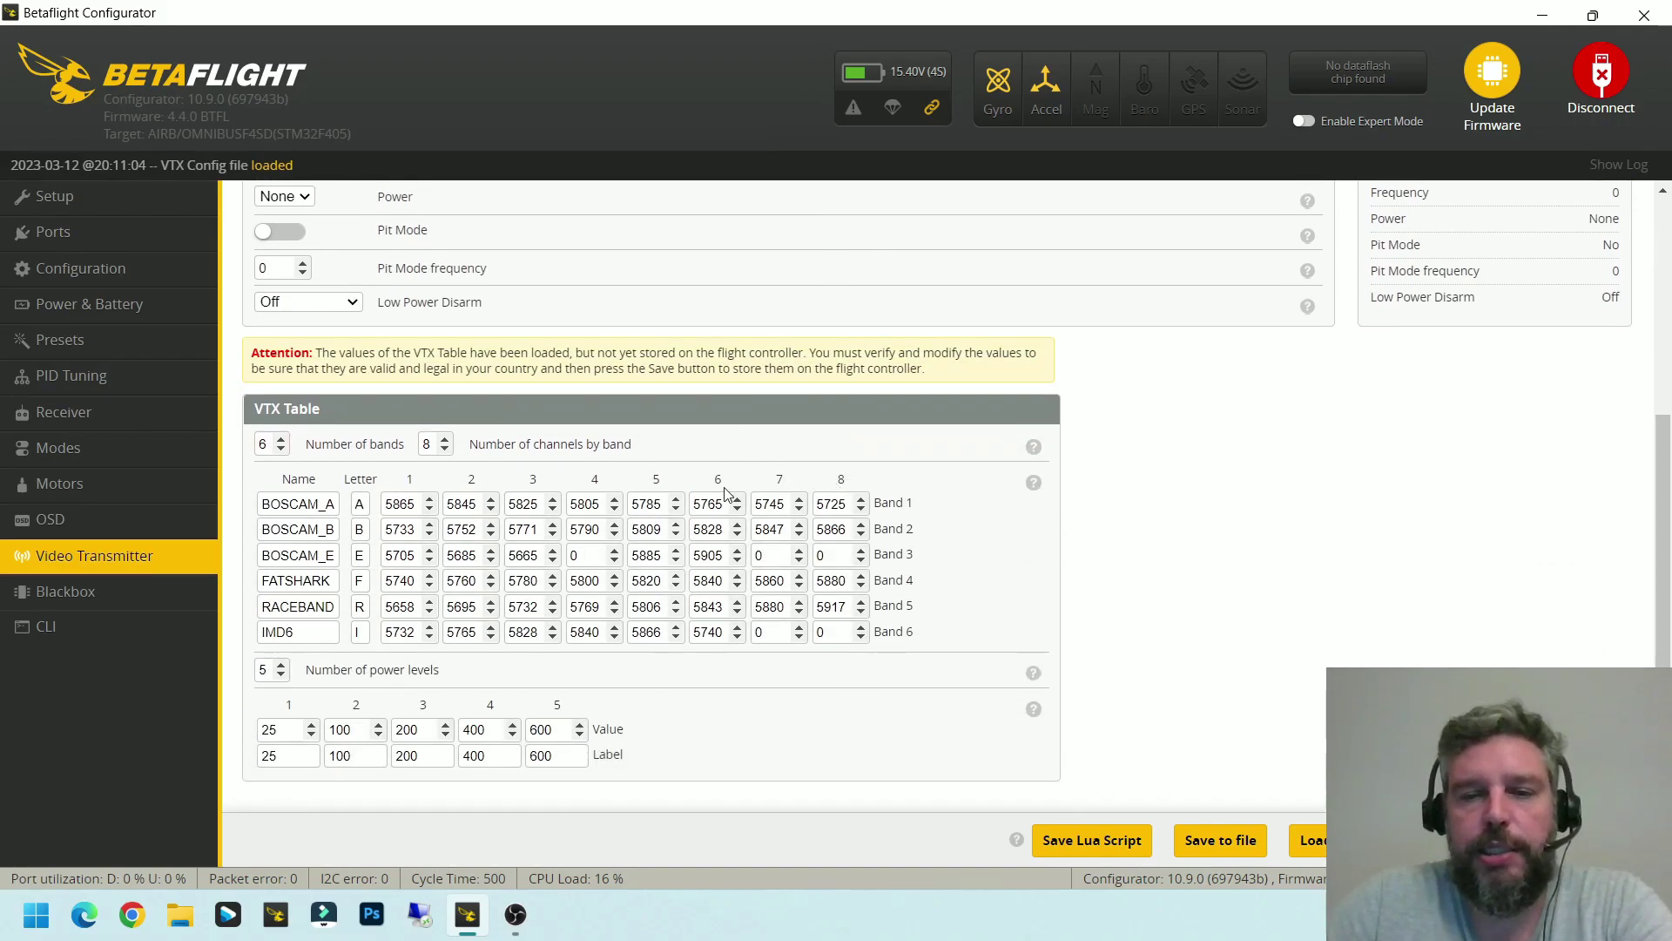
Set the video transmitter to band RACEBAND, Channel 2 and power 200, and save the settings to the flight controller
scroll(725, 493, "up", 4)
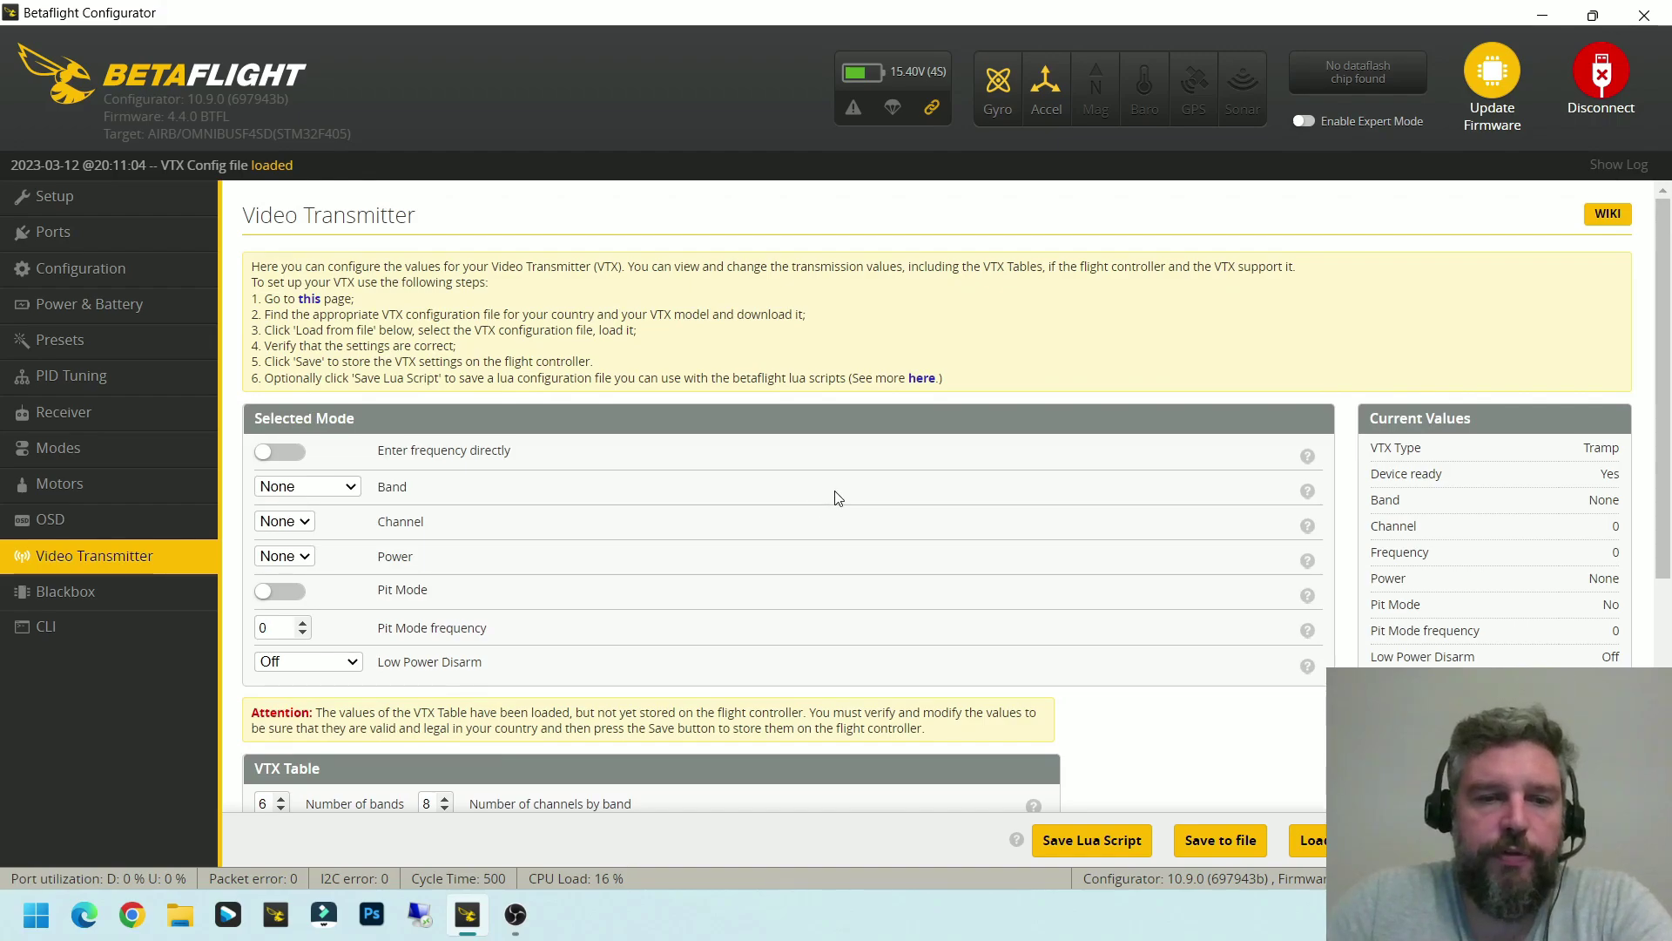
left_click(349, 488)
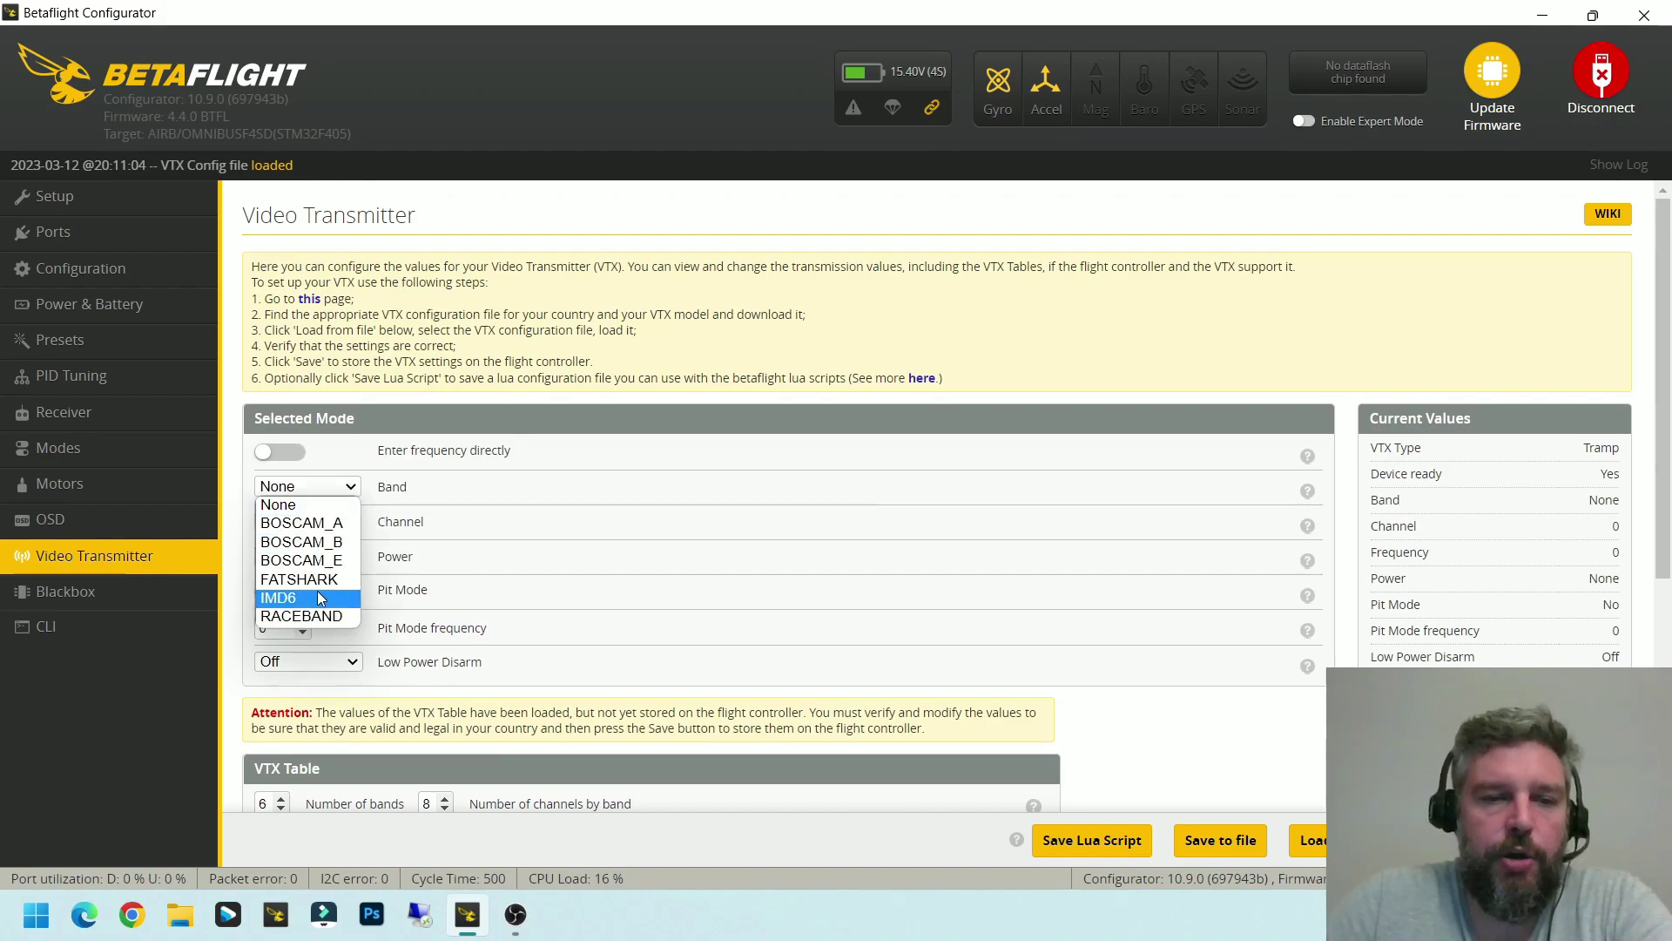
left_click(315, 619)
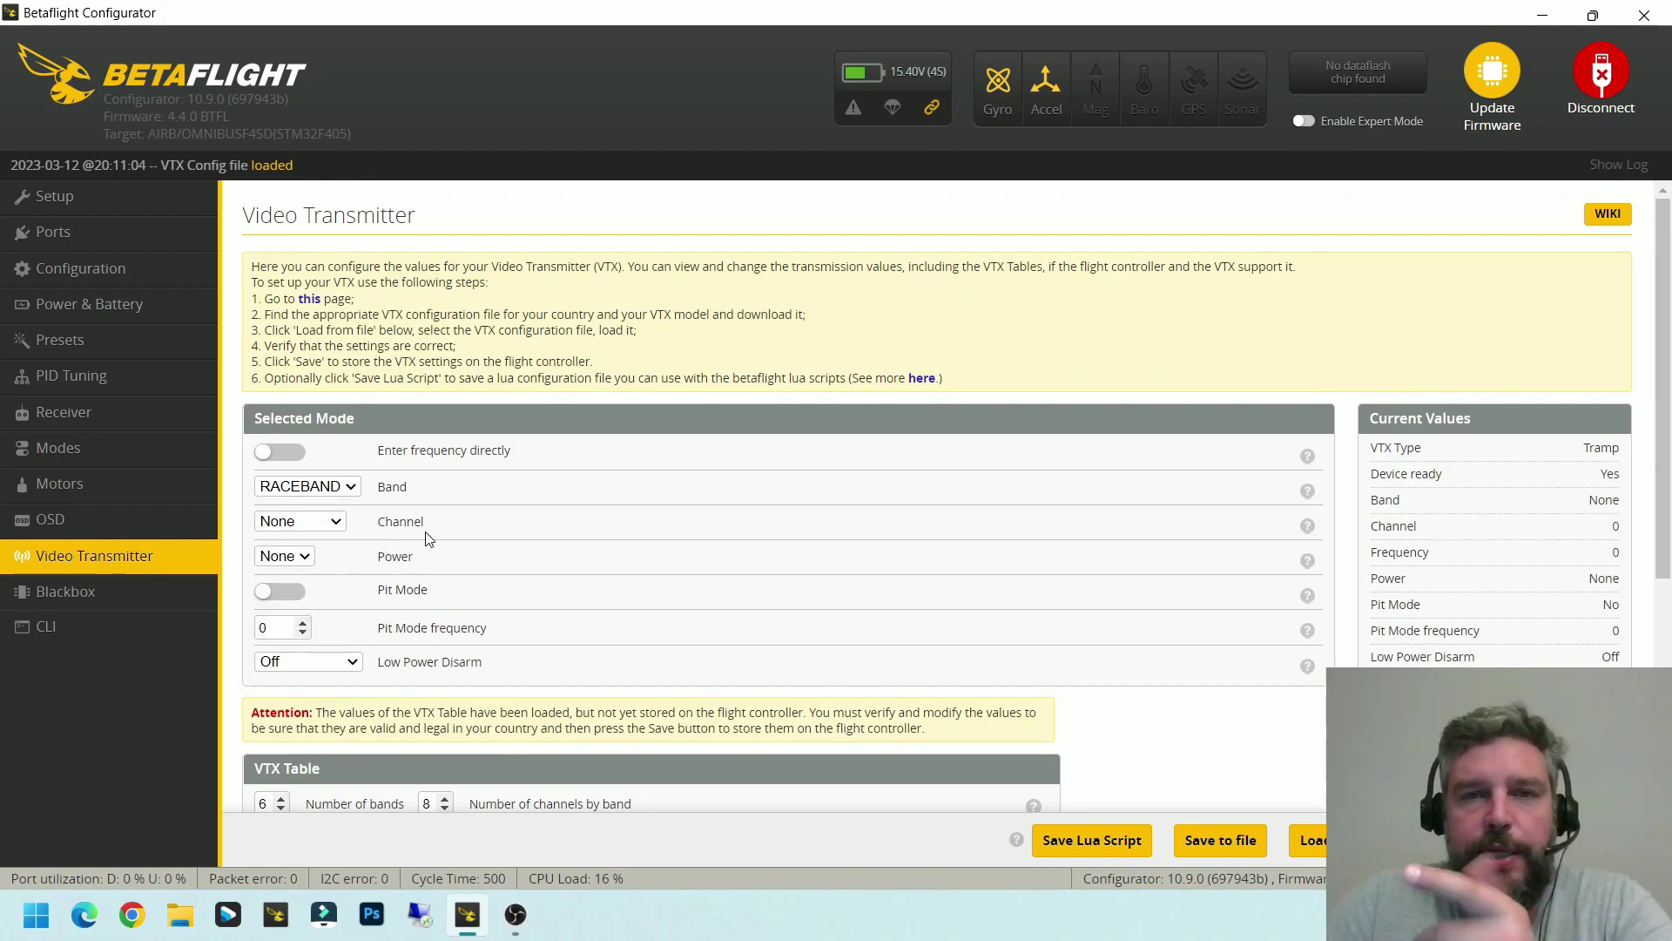
left_click(331, 523)
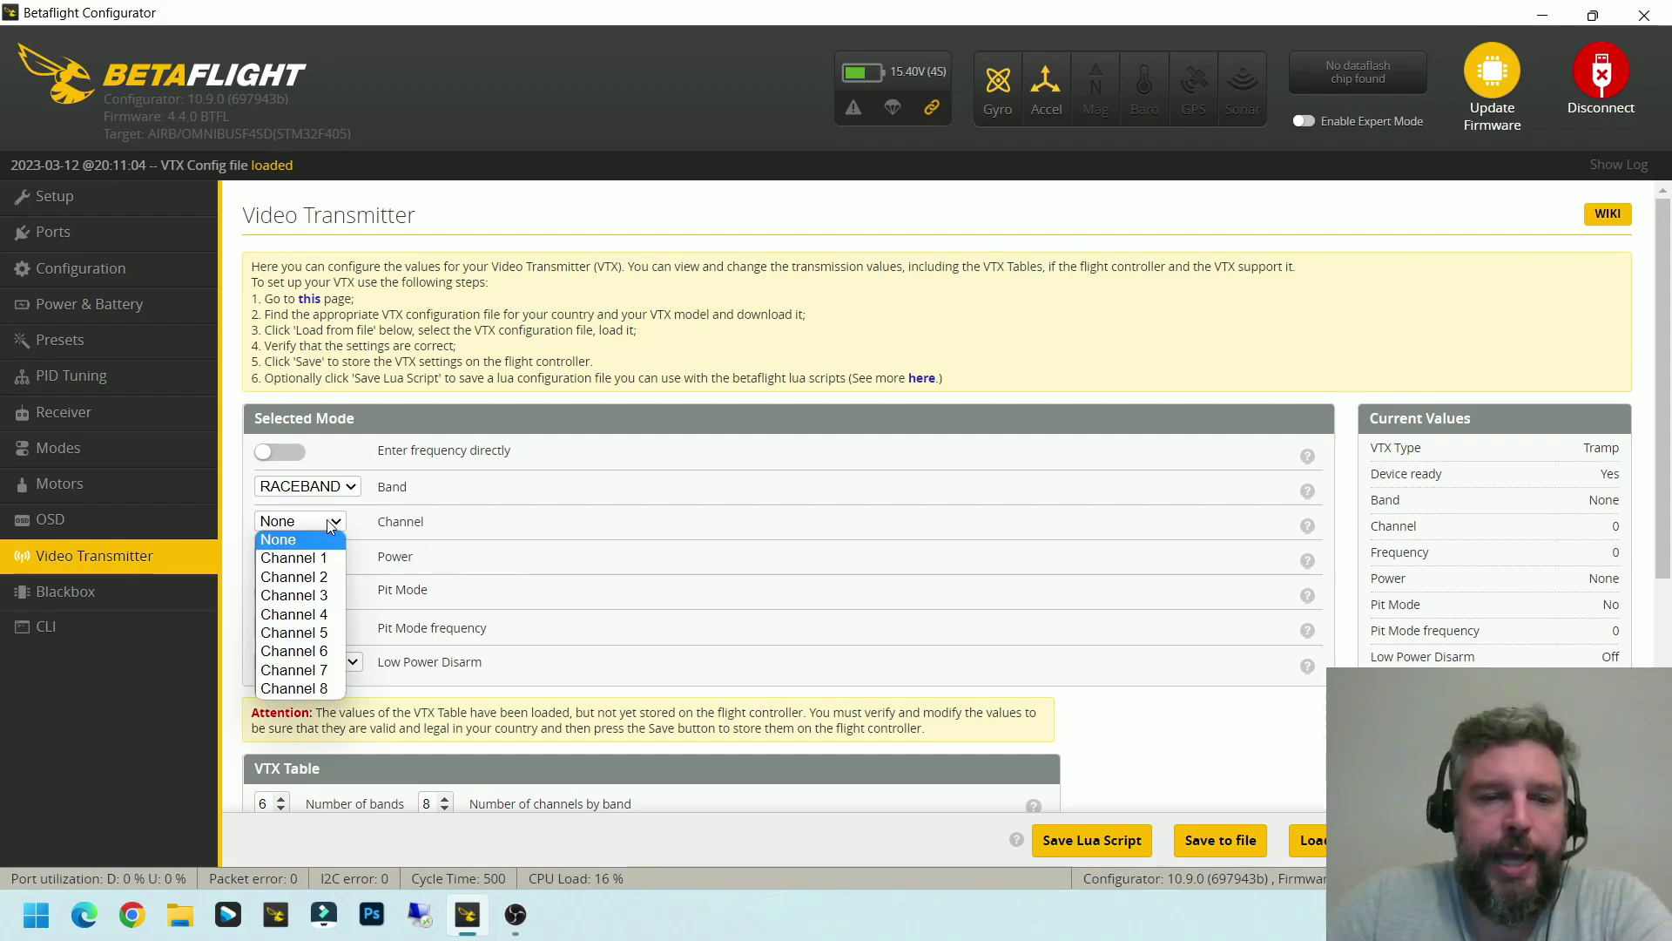
left_click(324, 578)
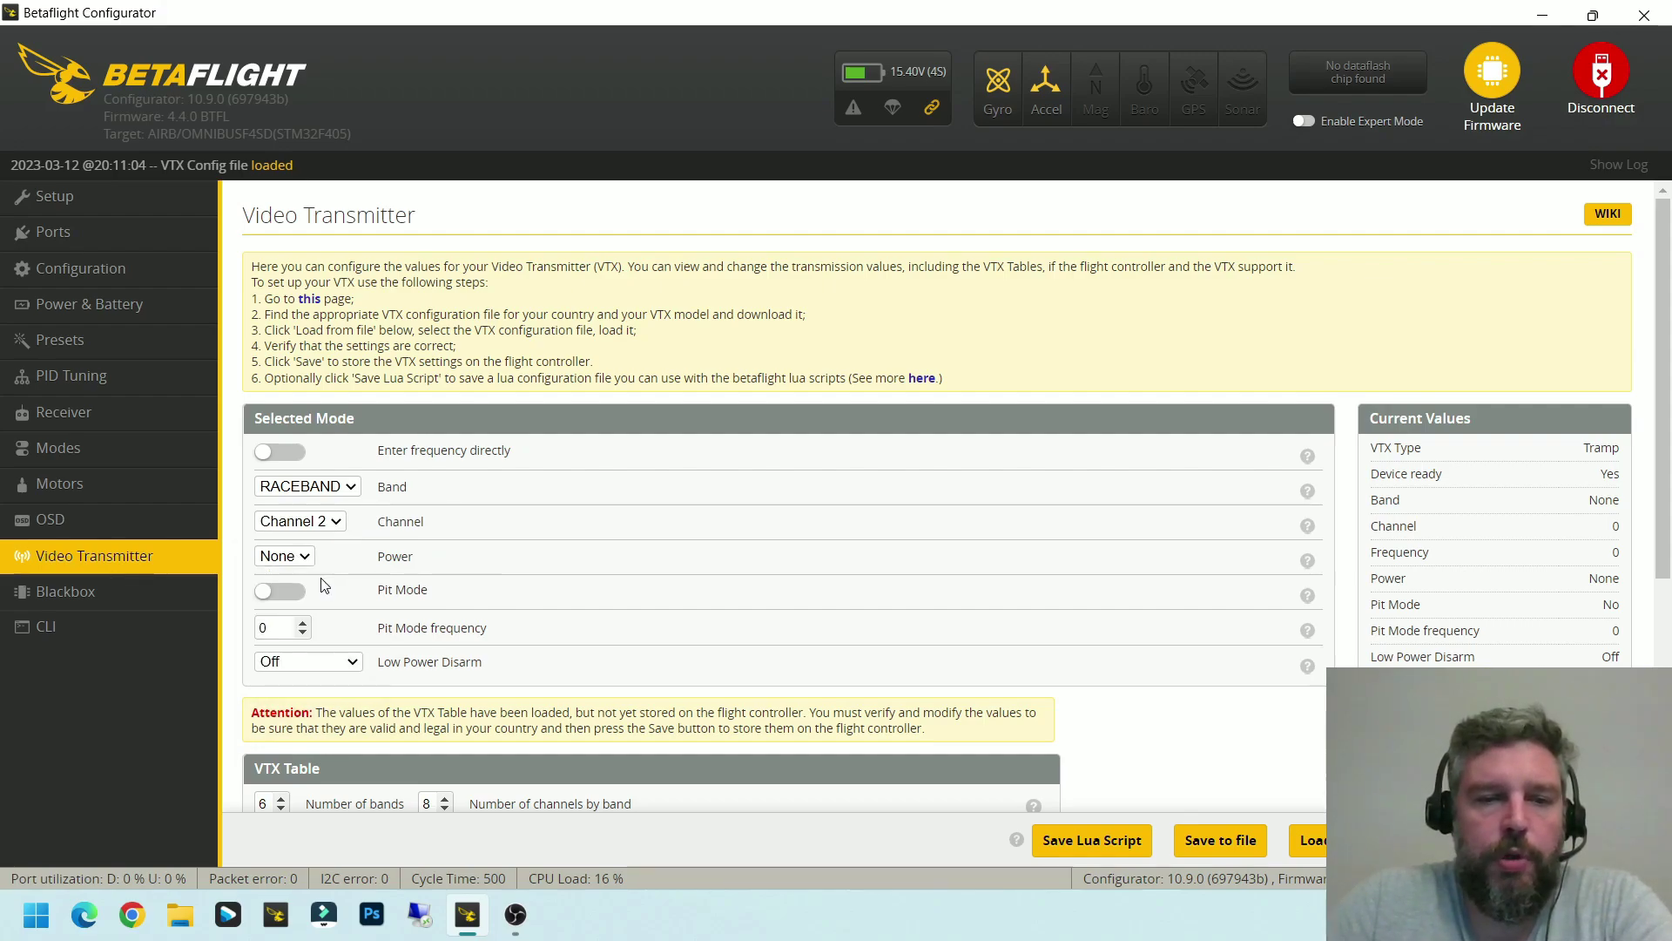
left_click(301, 559)
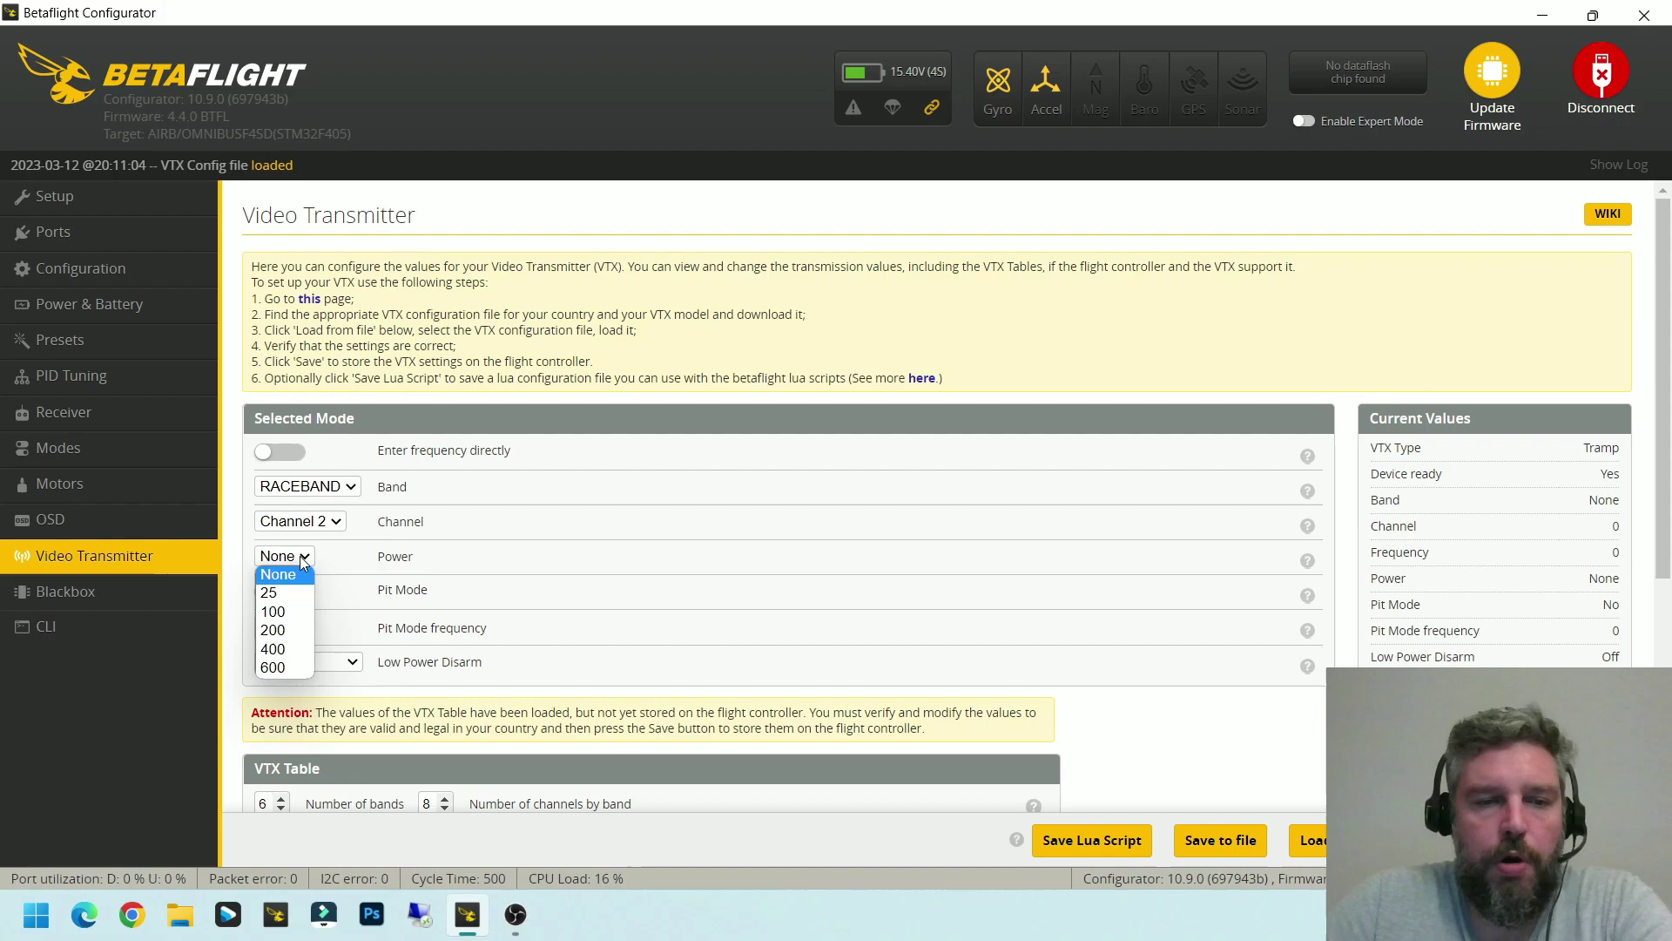
left_click(303, 620)
scroll(694, 536, "down", 3)
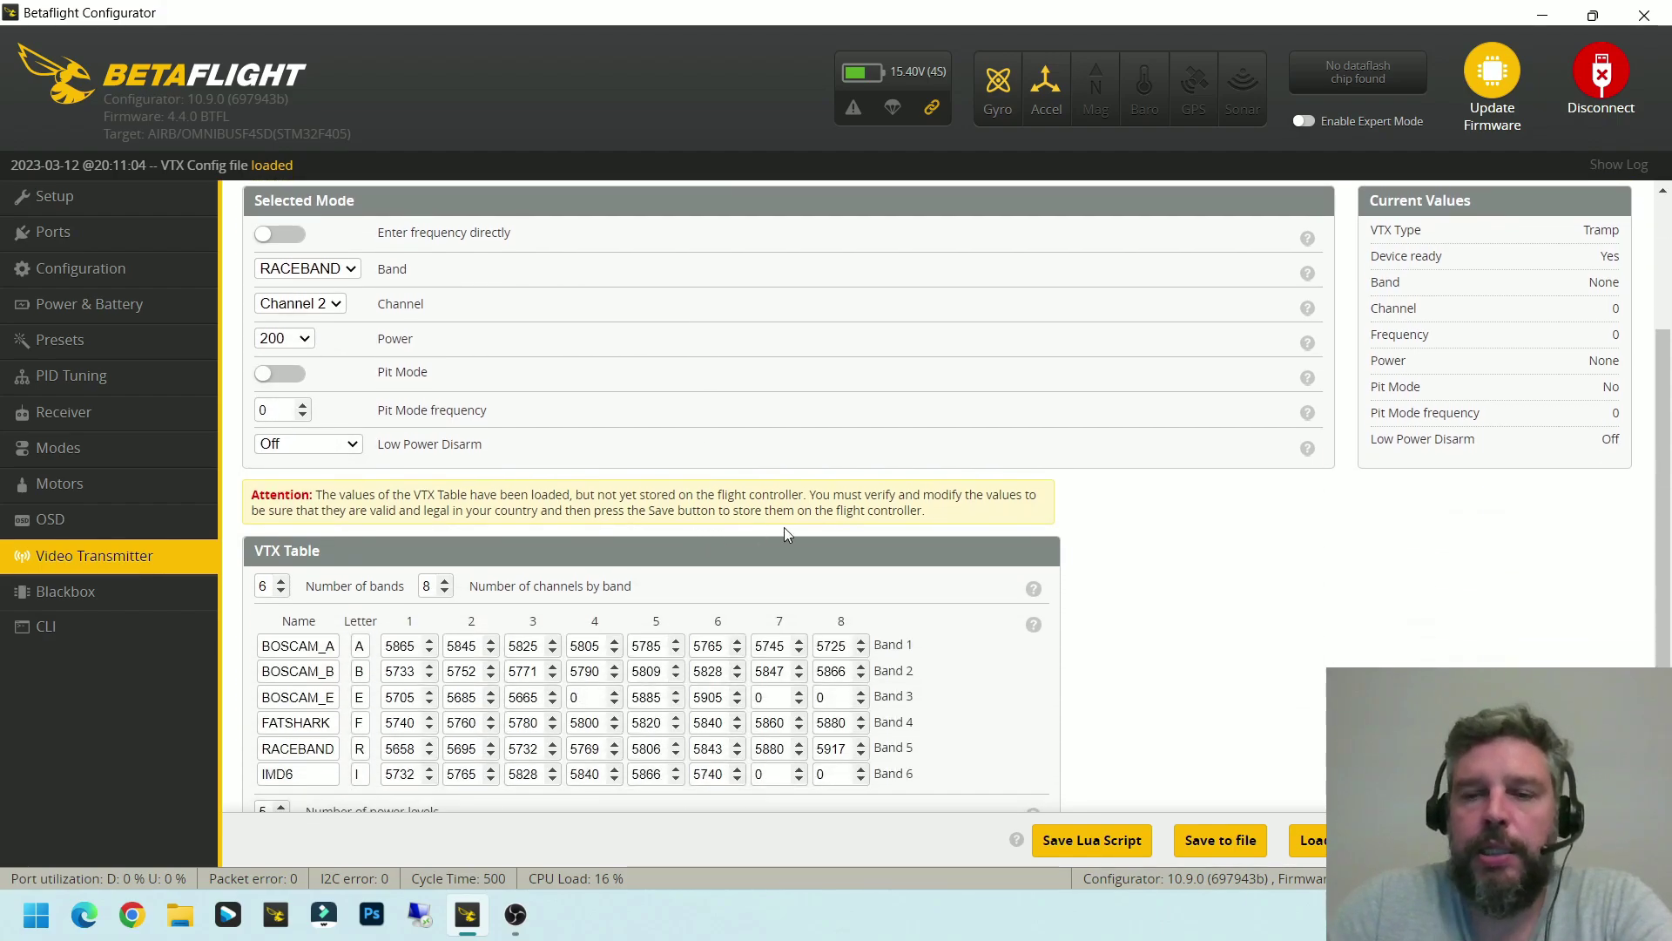
left_click(1428, 841)
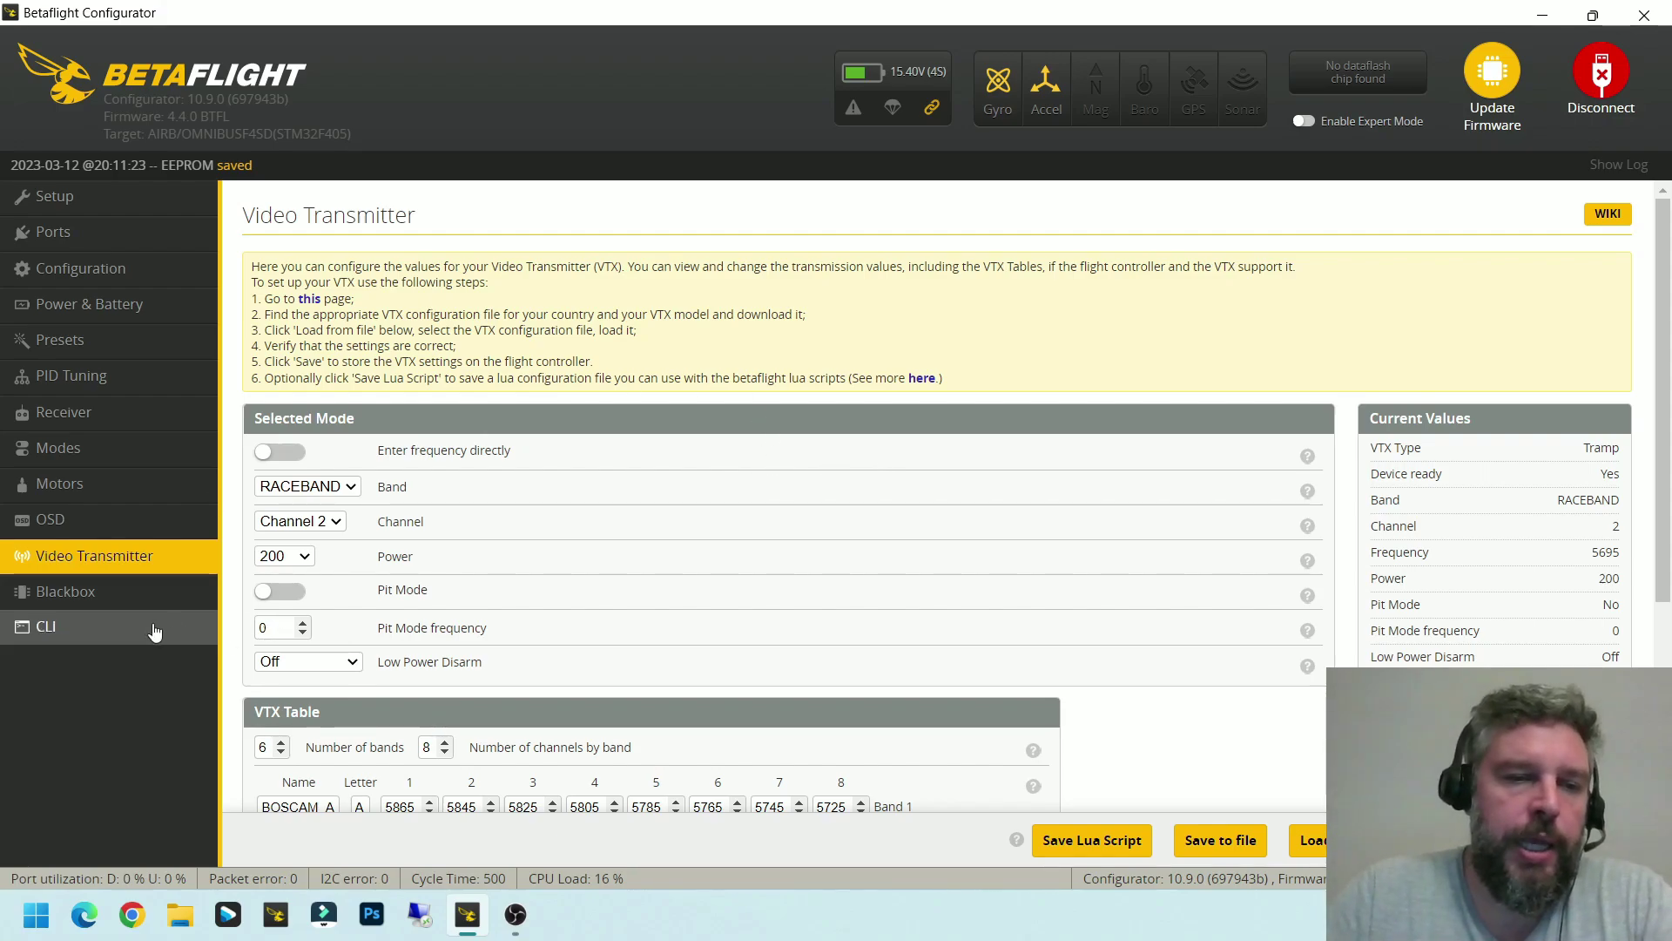
Set the OSD video format to NTSC
left_click(72, 520)
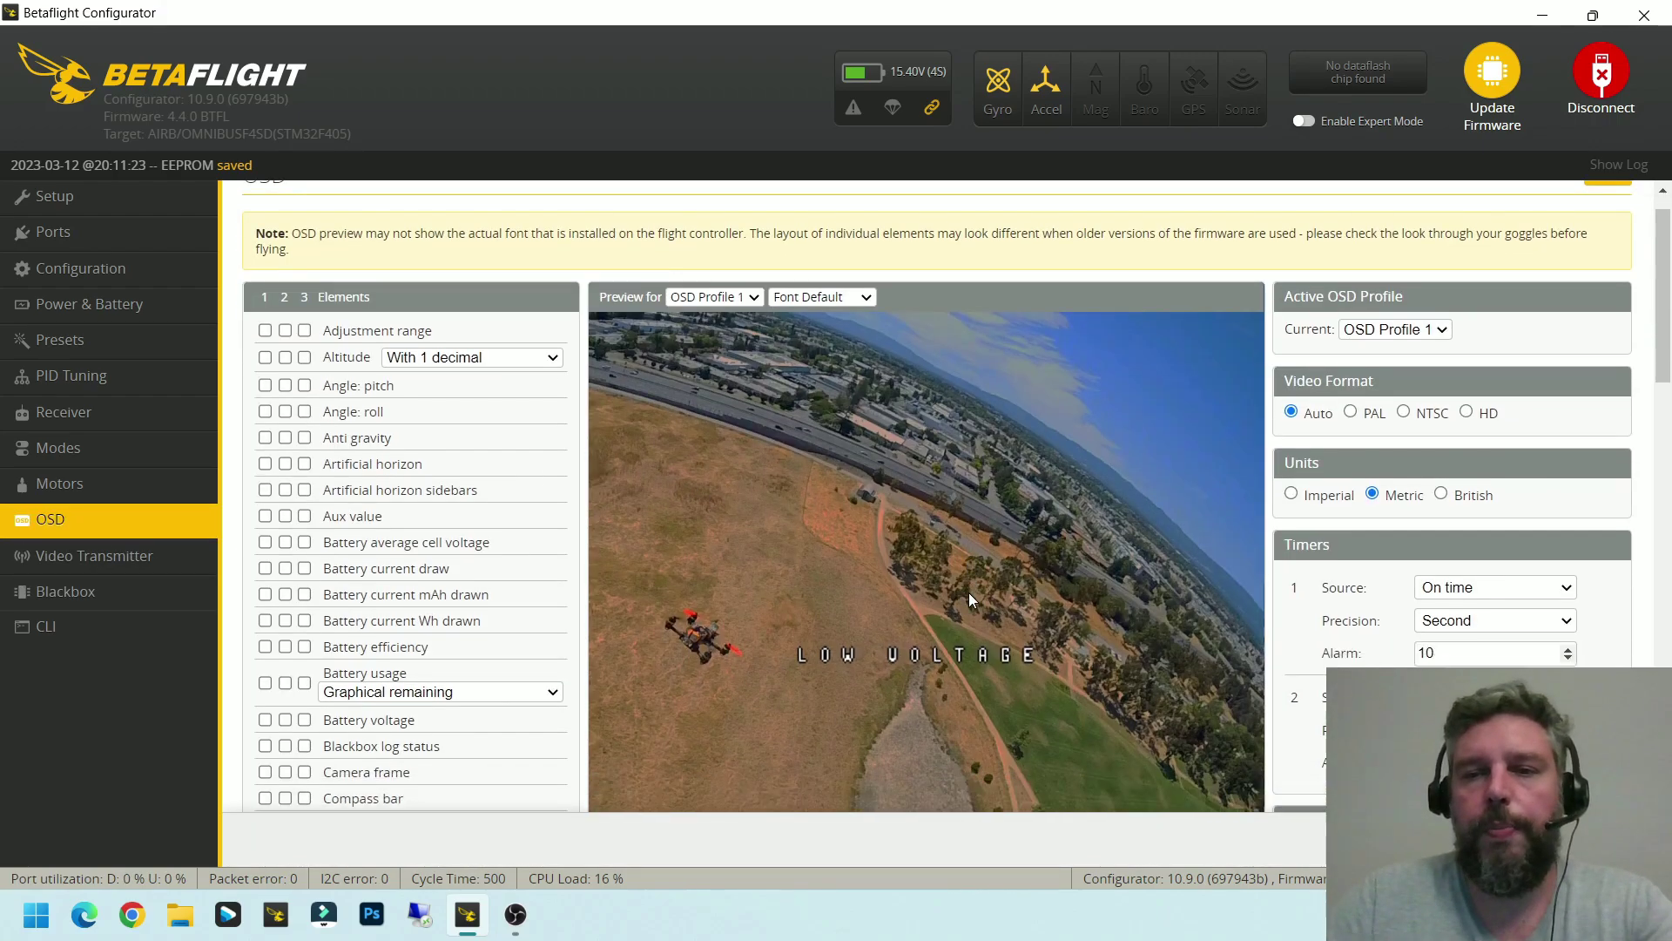
scroll(969, 592, "down", 1)
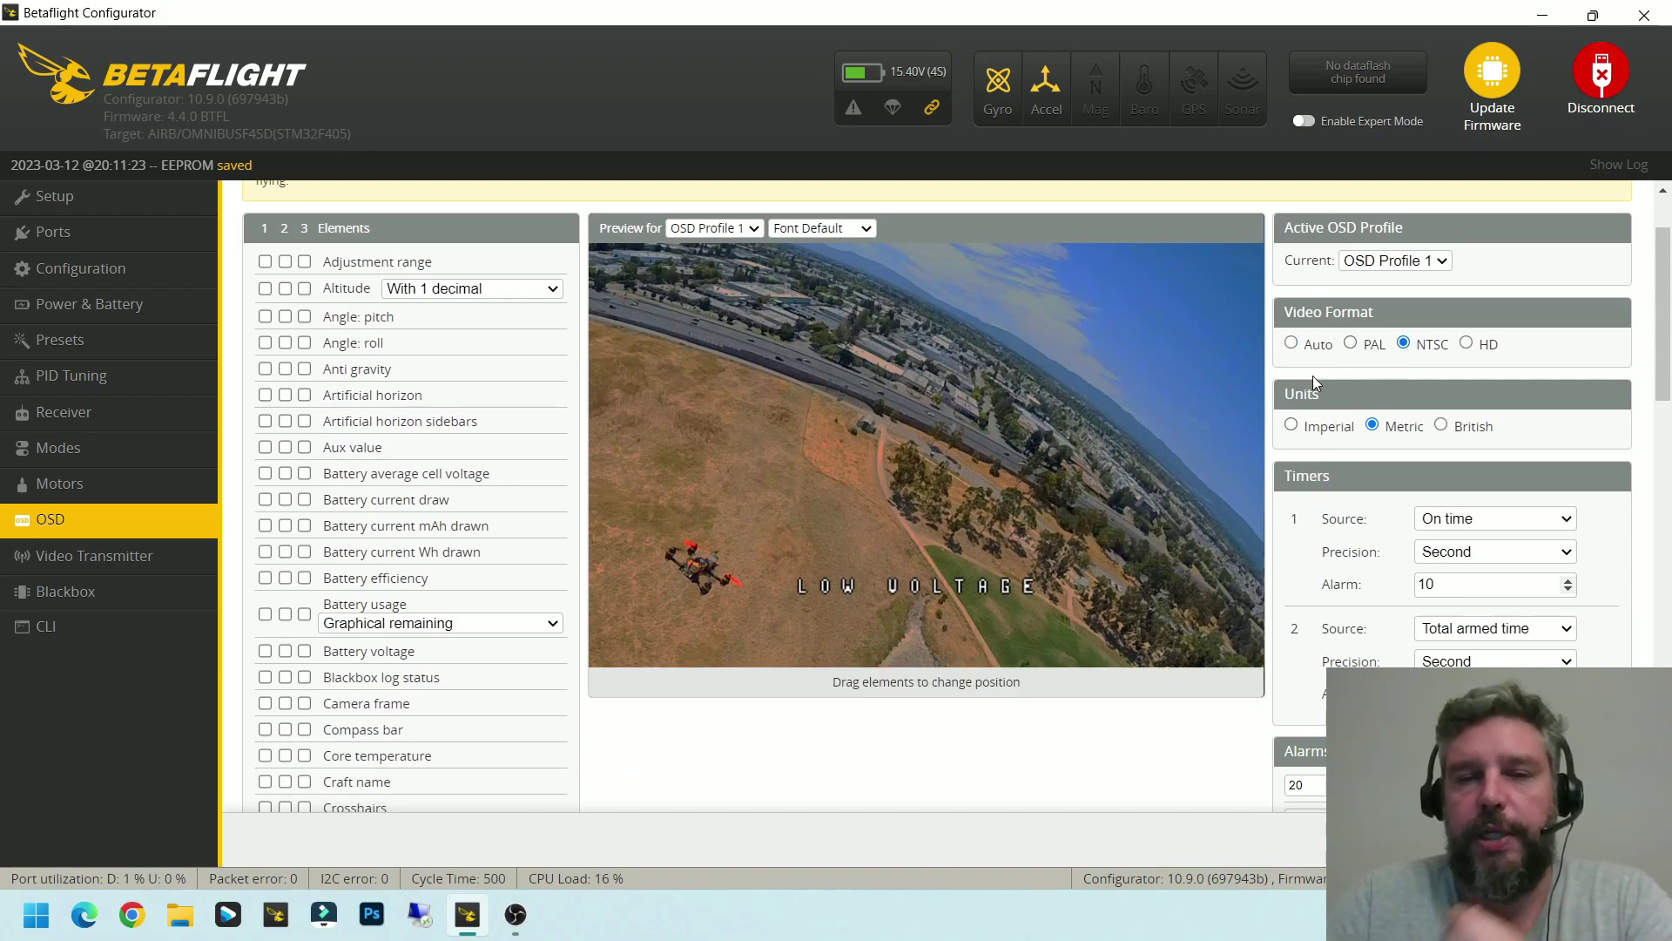
scroll(1179, 402, "up", 1)
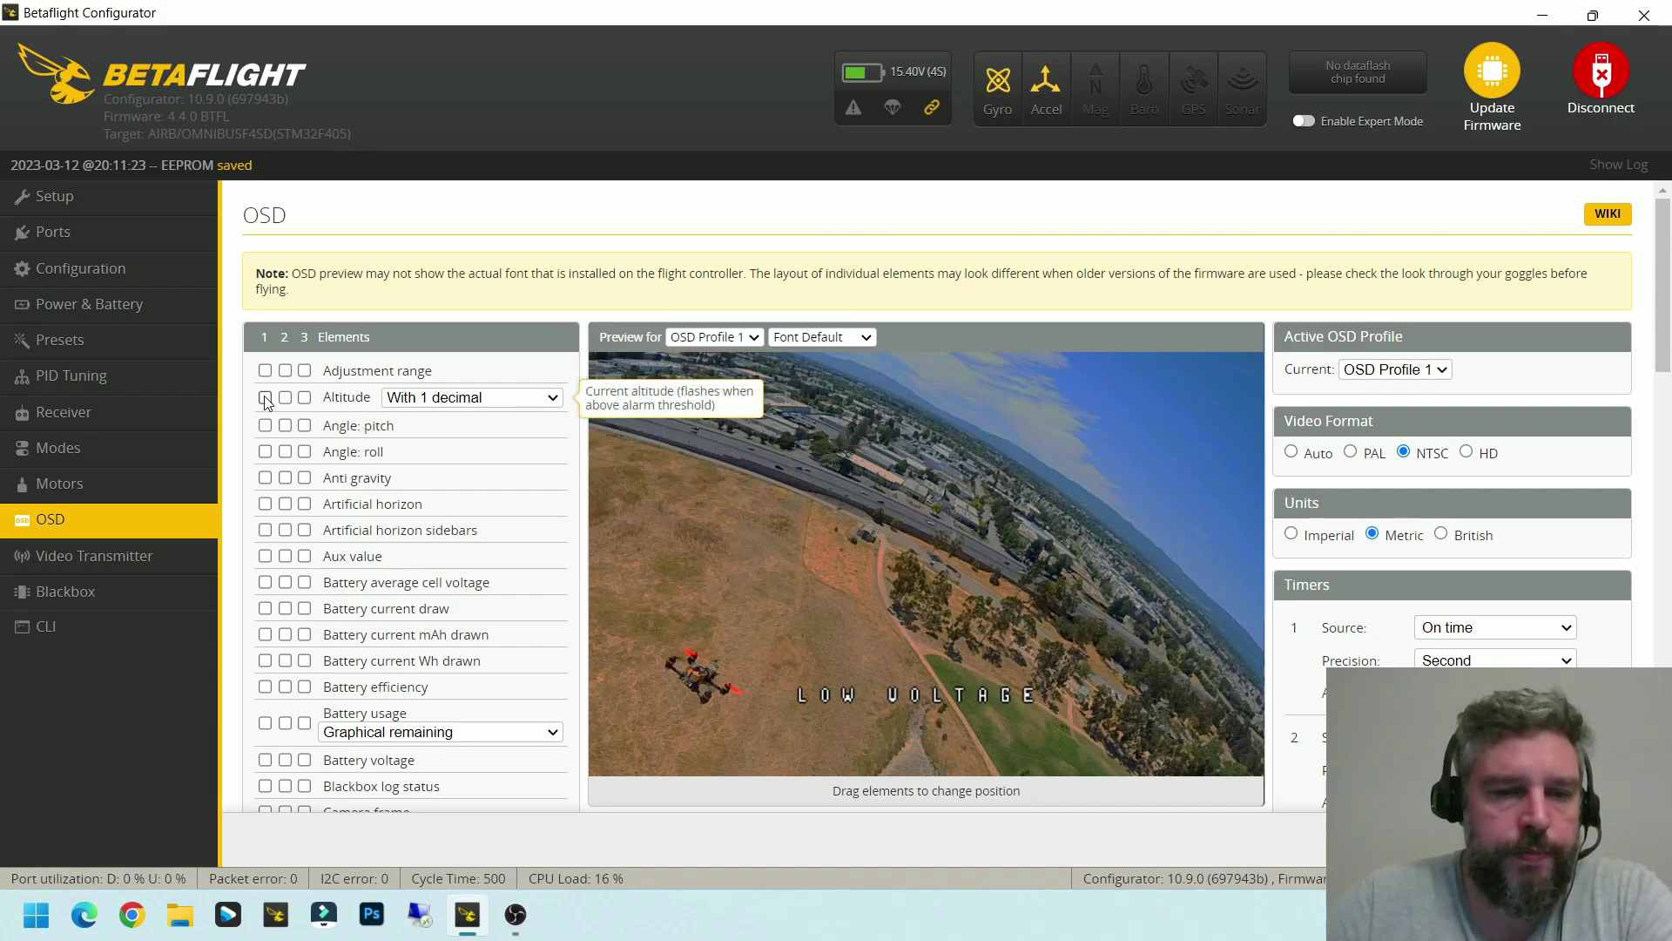
Enable the Craft name element in all three OSD profiles and place it in the upper-left corner of the OSD preview
scroll(265, 401, "down", 2)
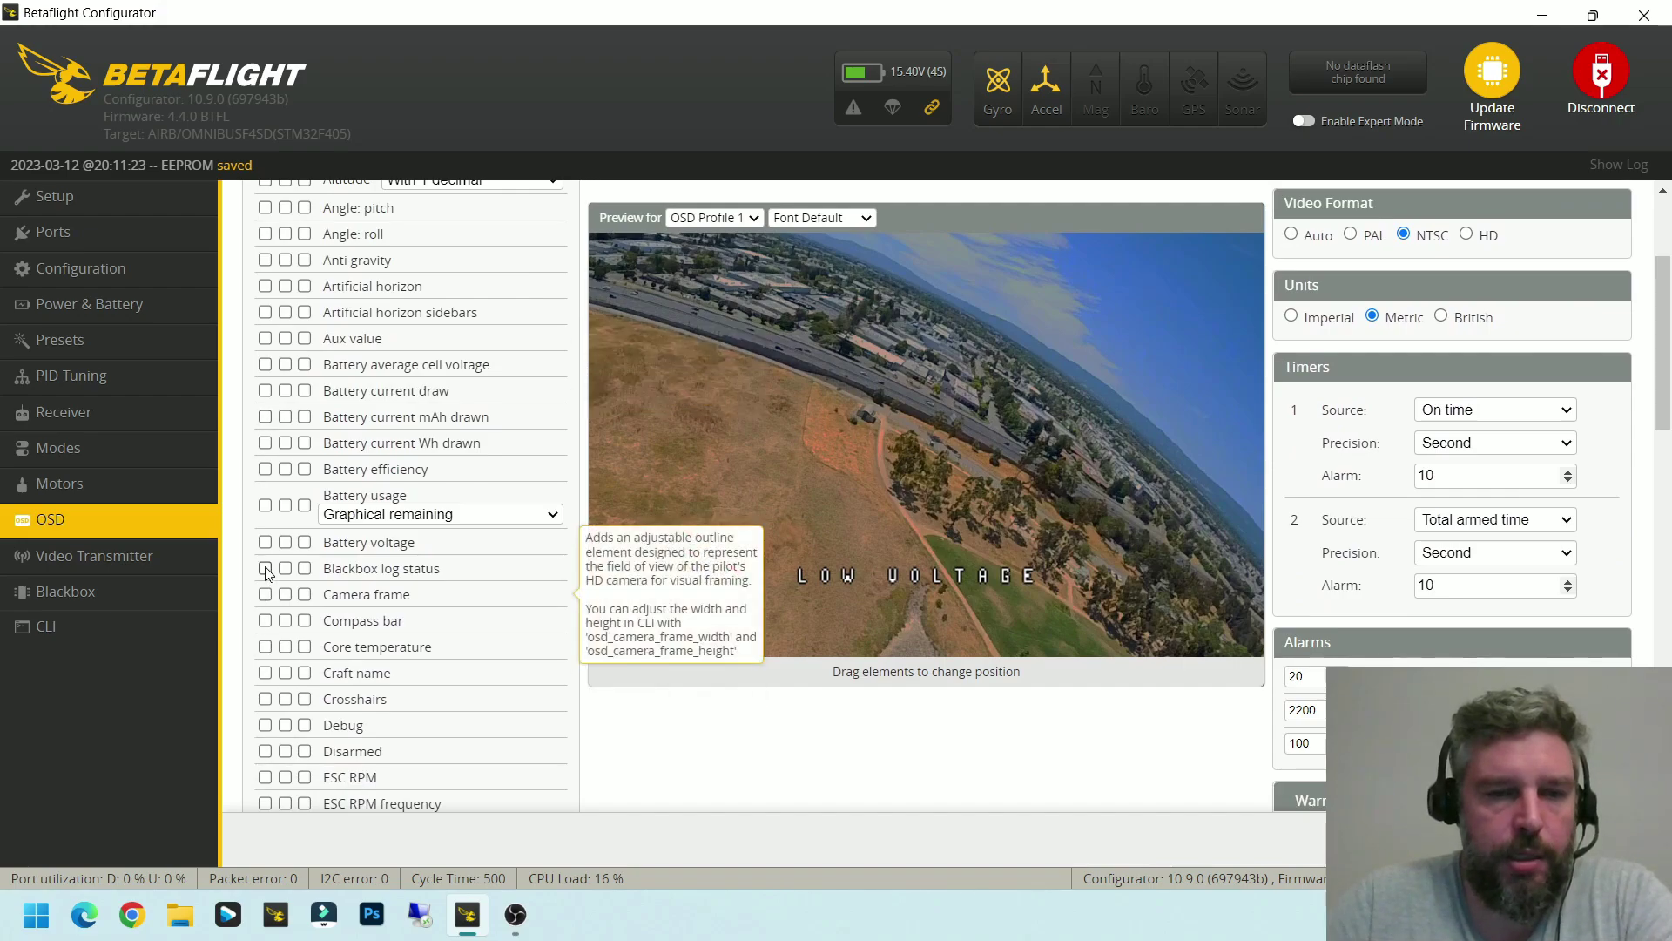
left_click(265, 674)
left_click(285, 673)
left_click(304, 672)
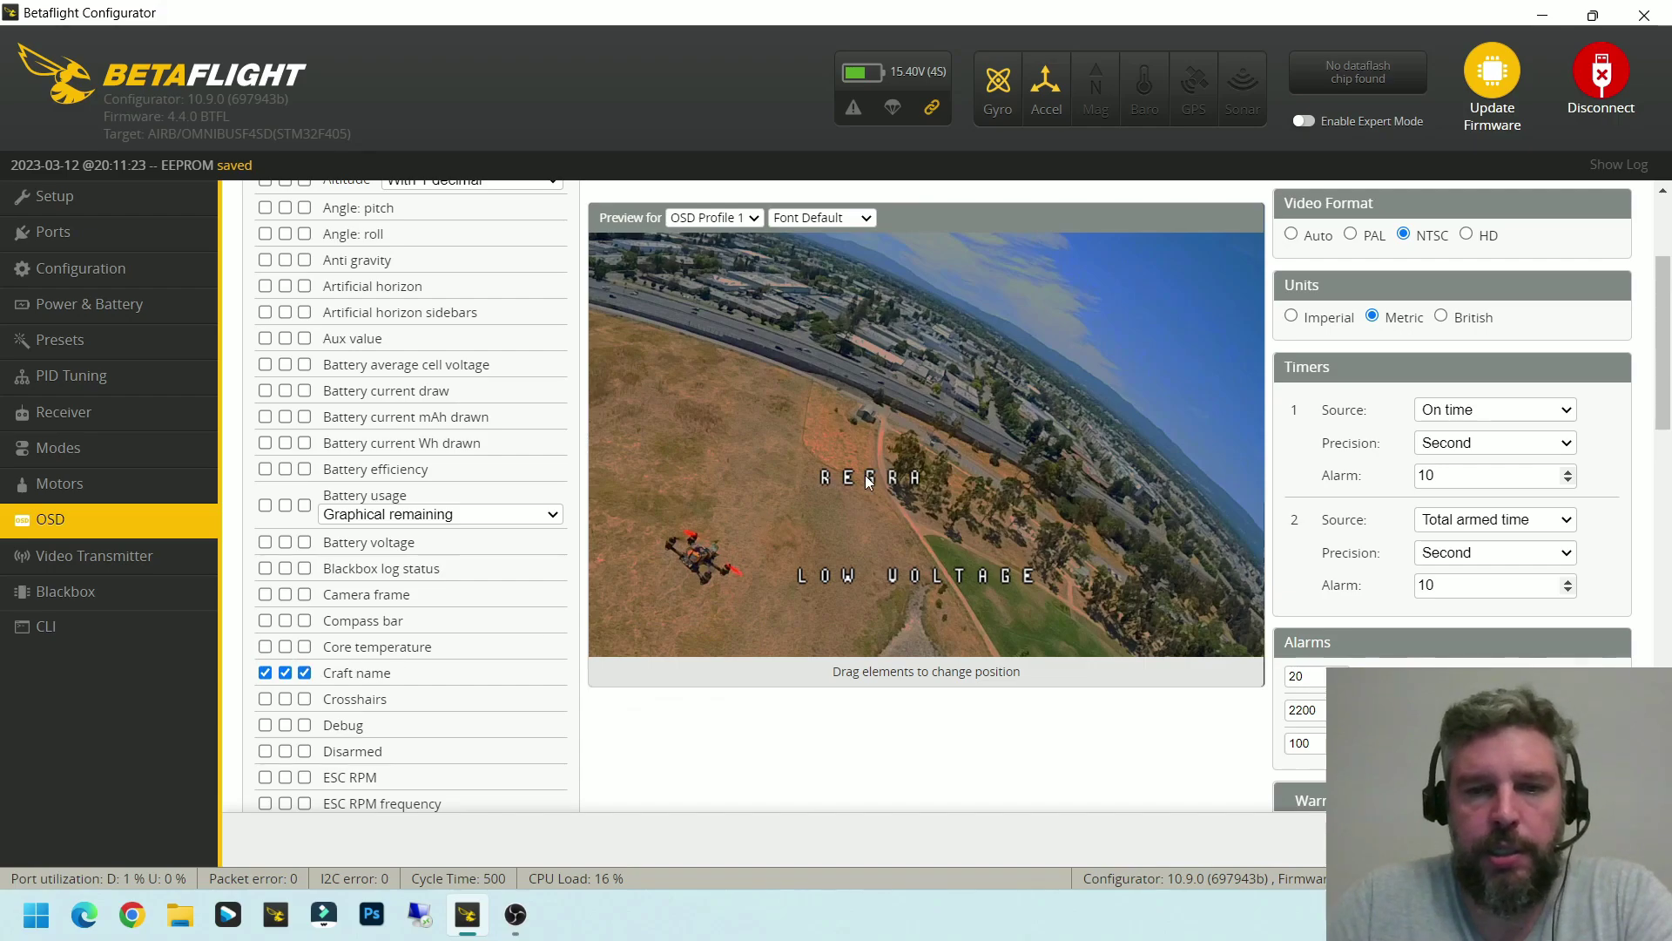
left_click_drag(807, 425, 625, 274)
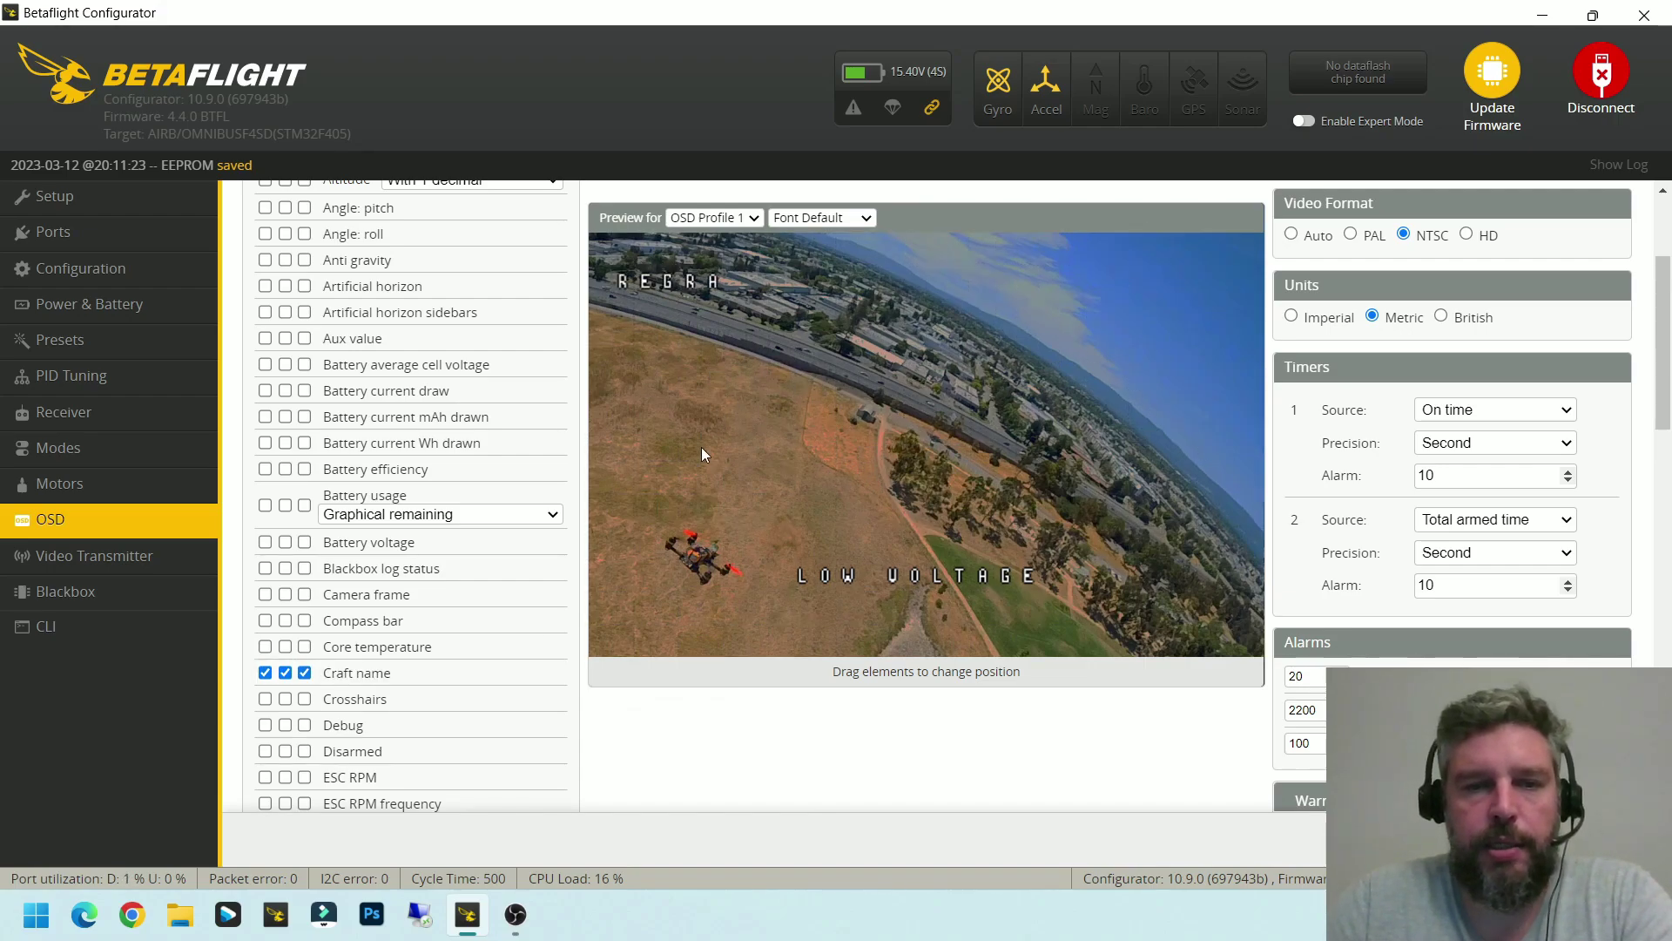
Enable the Fly mode element in all three OSD profiles and place it just below the LOW VOLTAGE warning in the preview
scroll(381, 640, "up", 3)
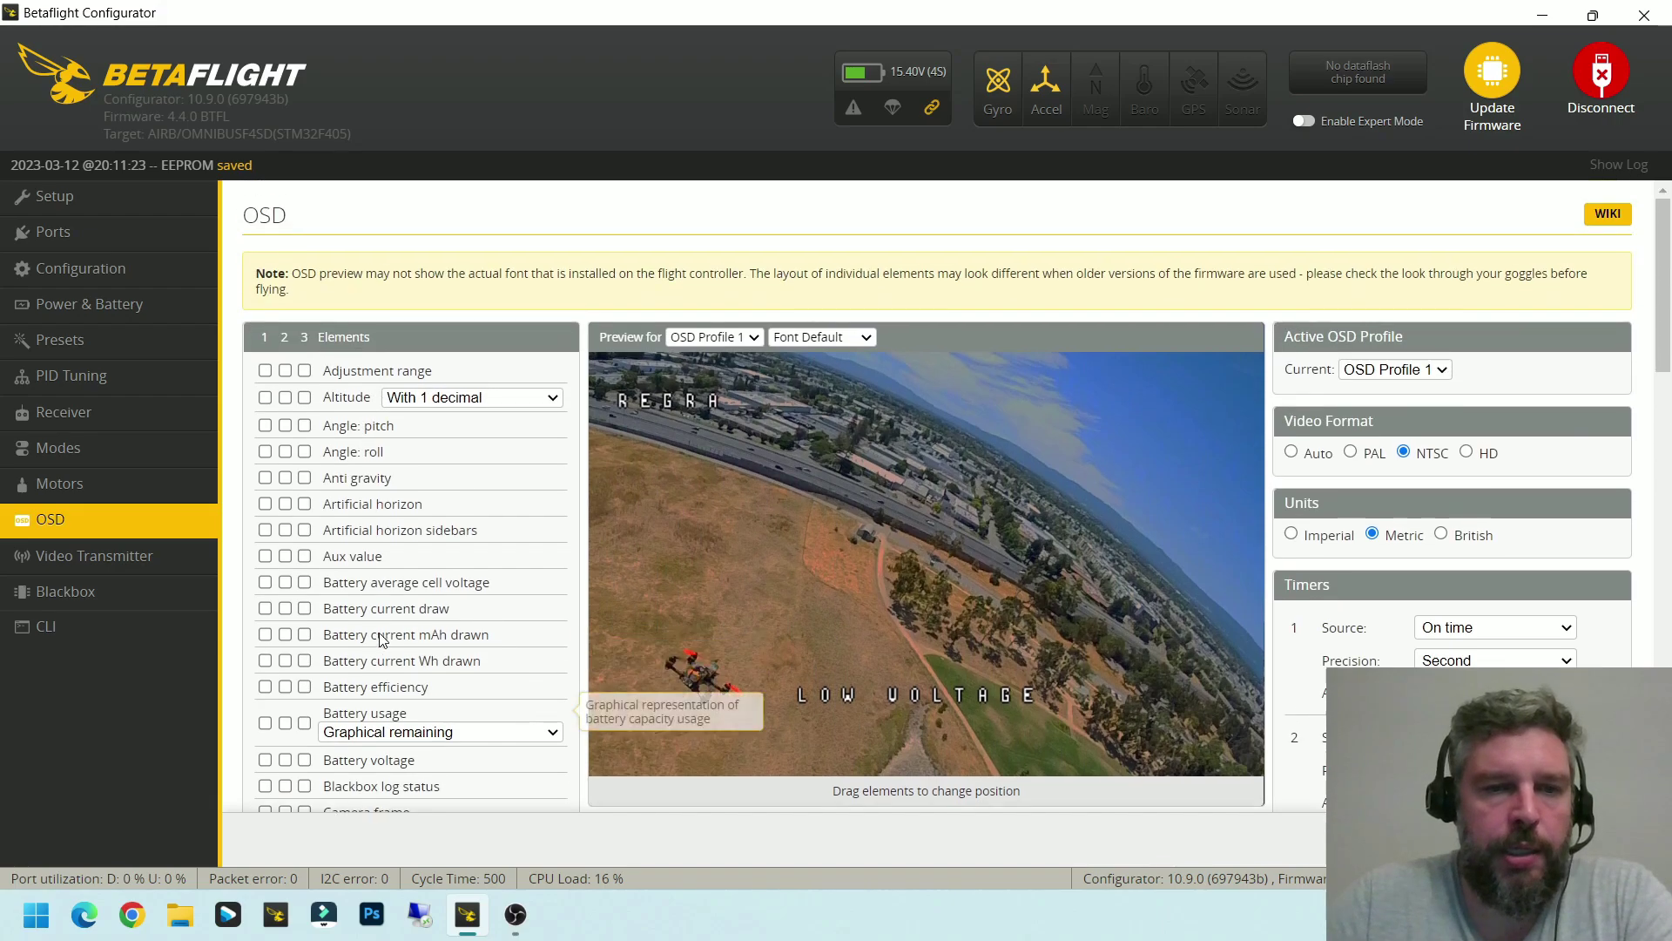
scroll(381, 640, "down", 5)
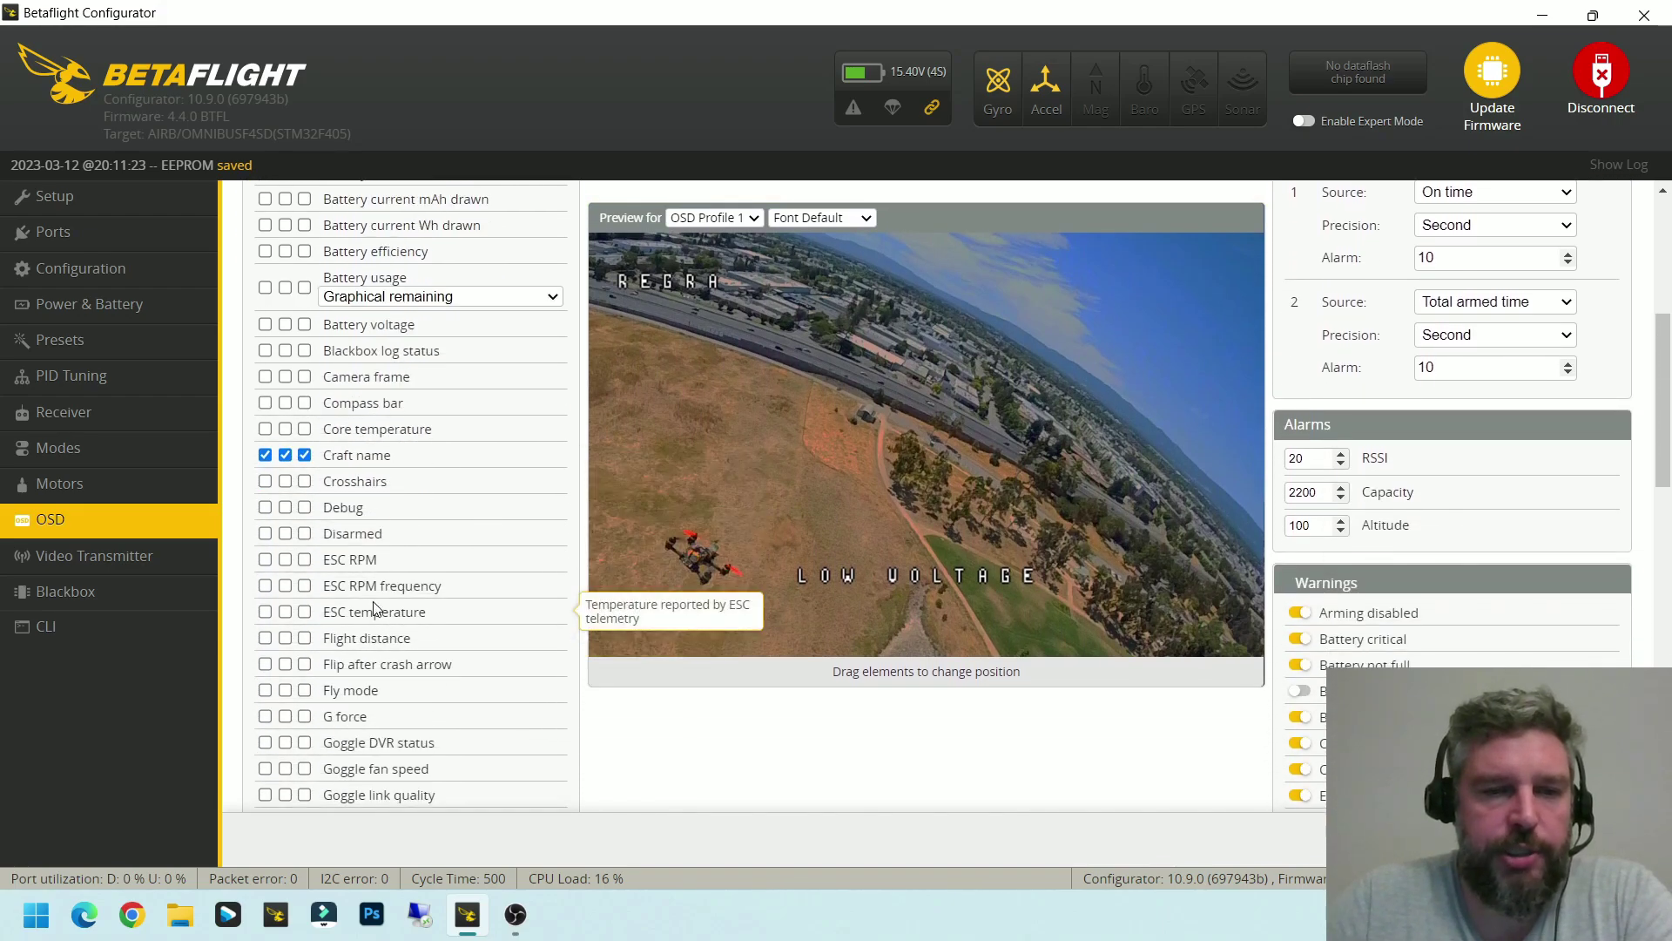
scroll(374, 608, "down", 1)
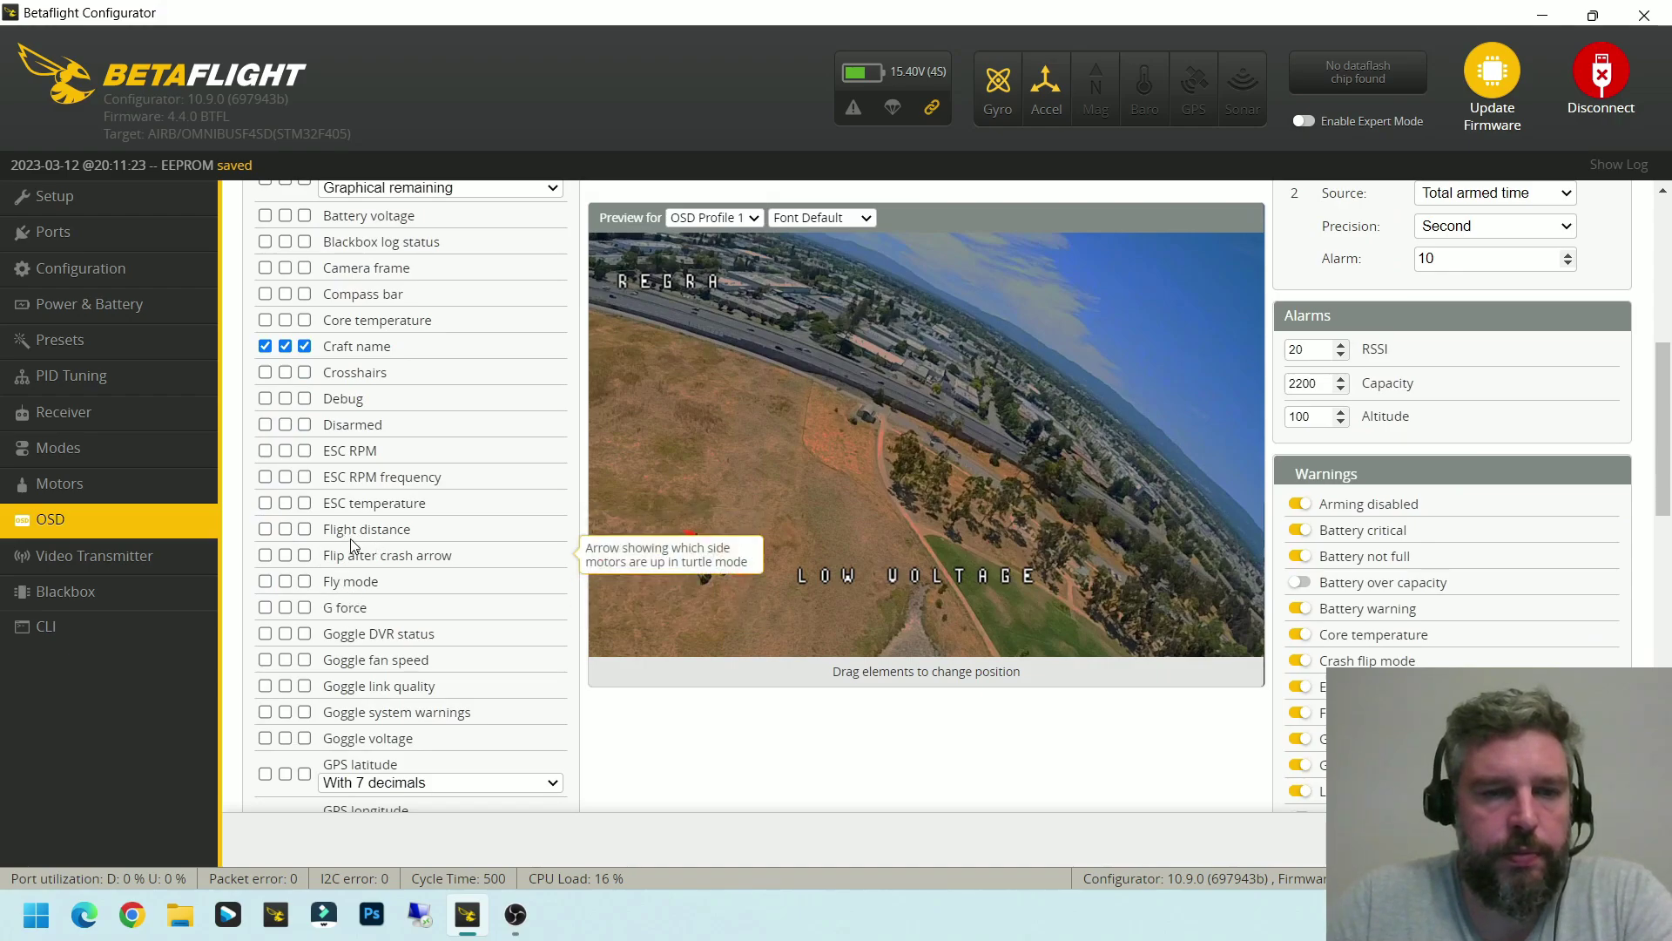
left_click(266, 581)
left_click(285, 581)
left_click(304, 581)
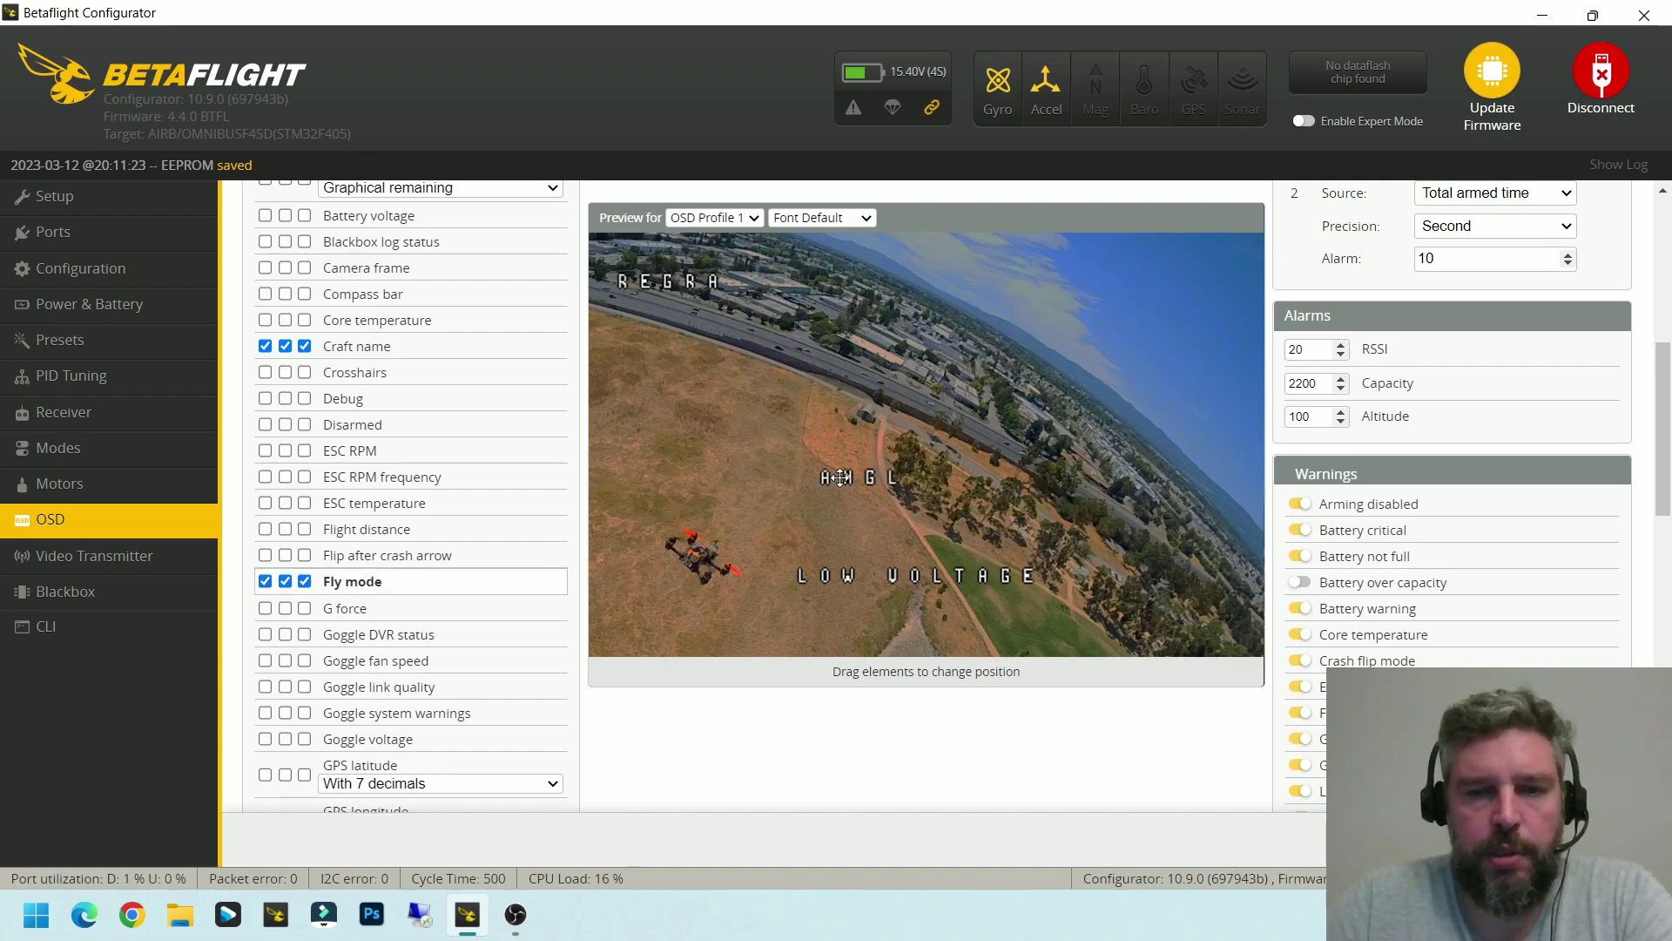
left_click_drag(840, 478, 864, 609)
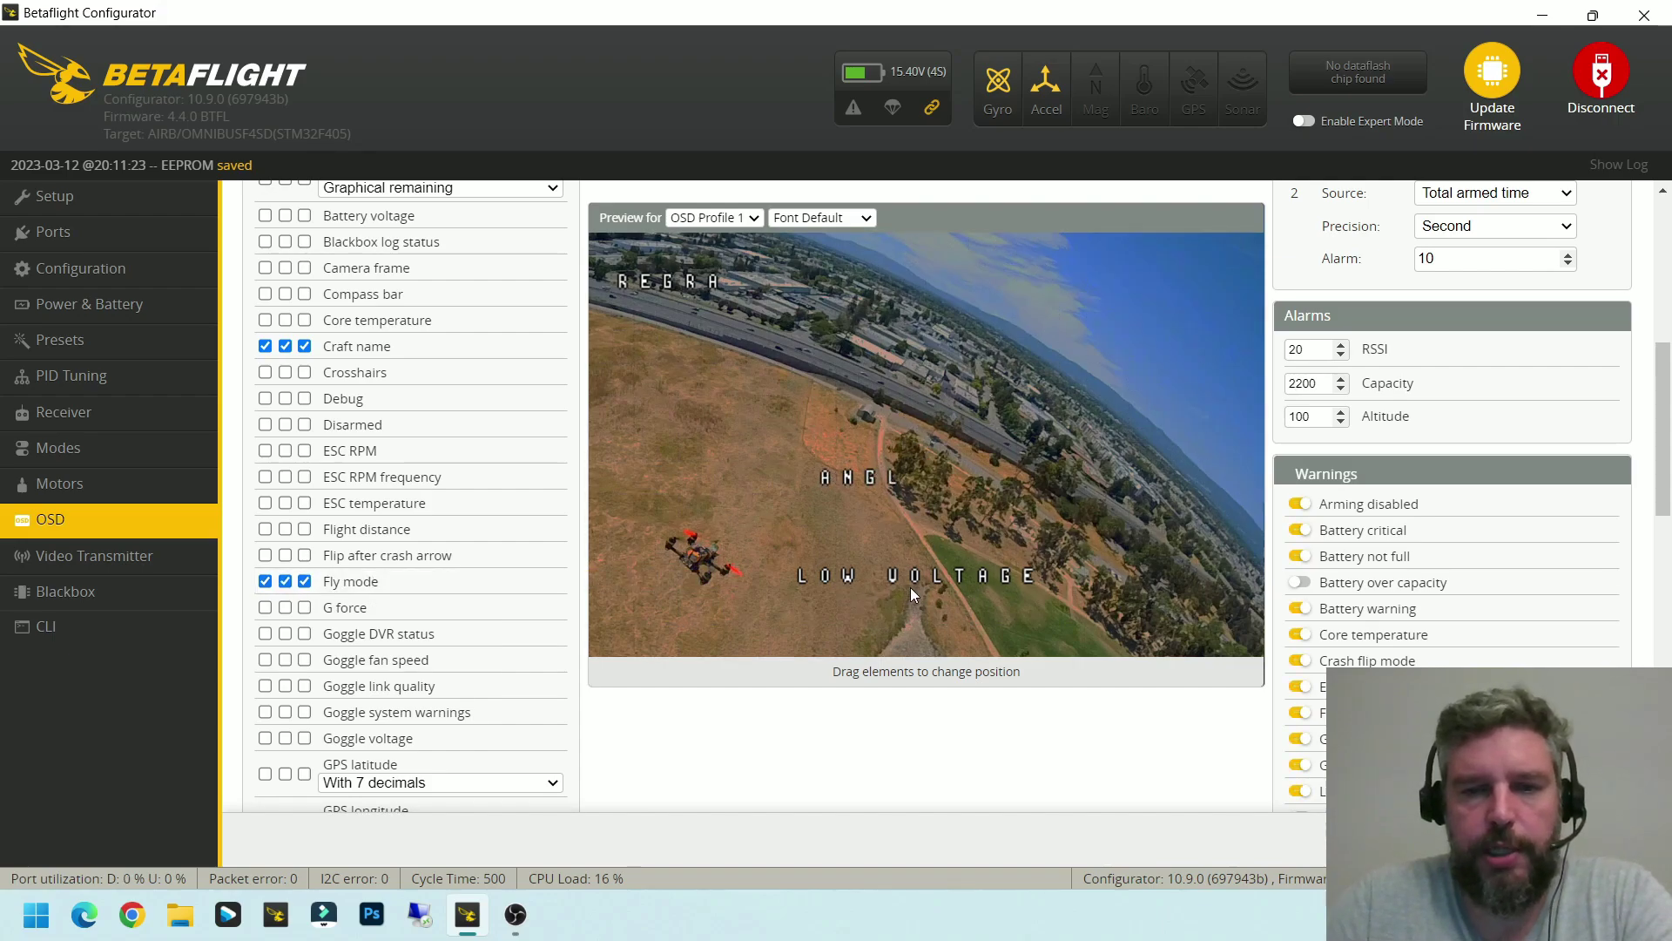
left_click_drag(858, 477, 903, 608)
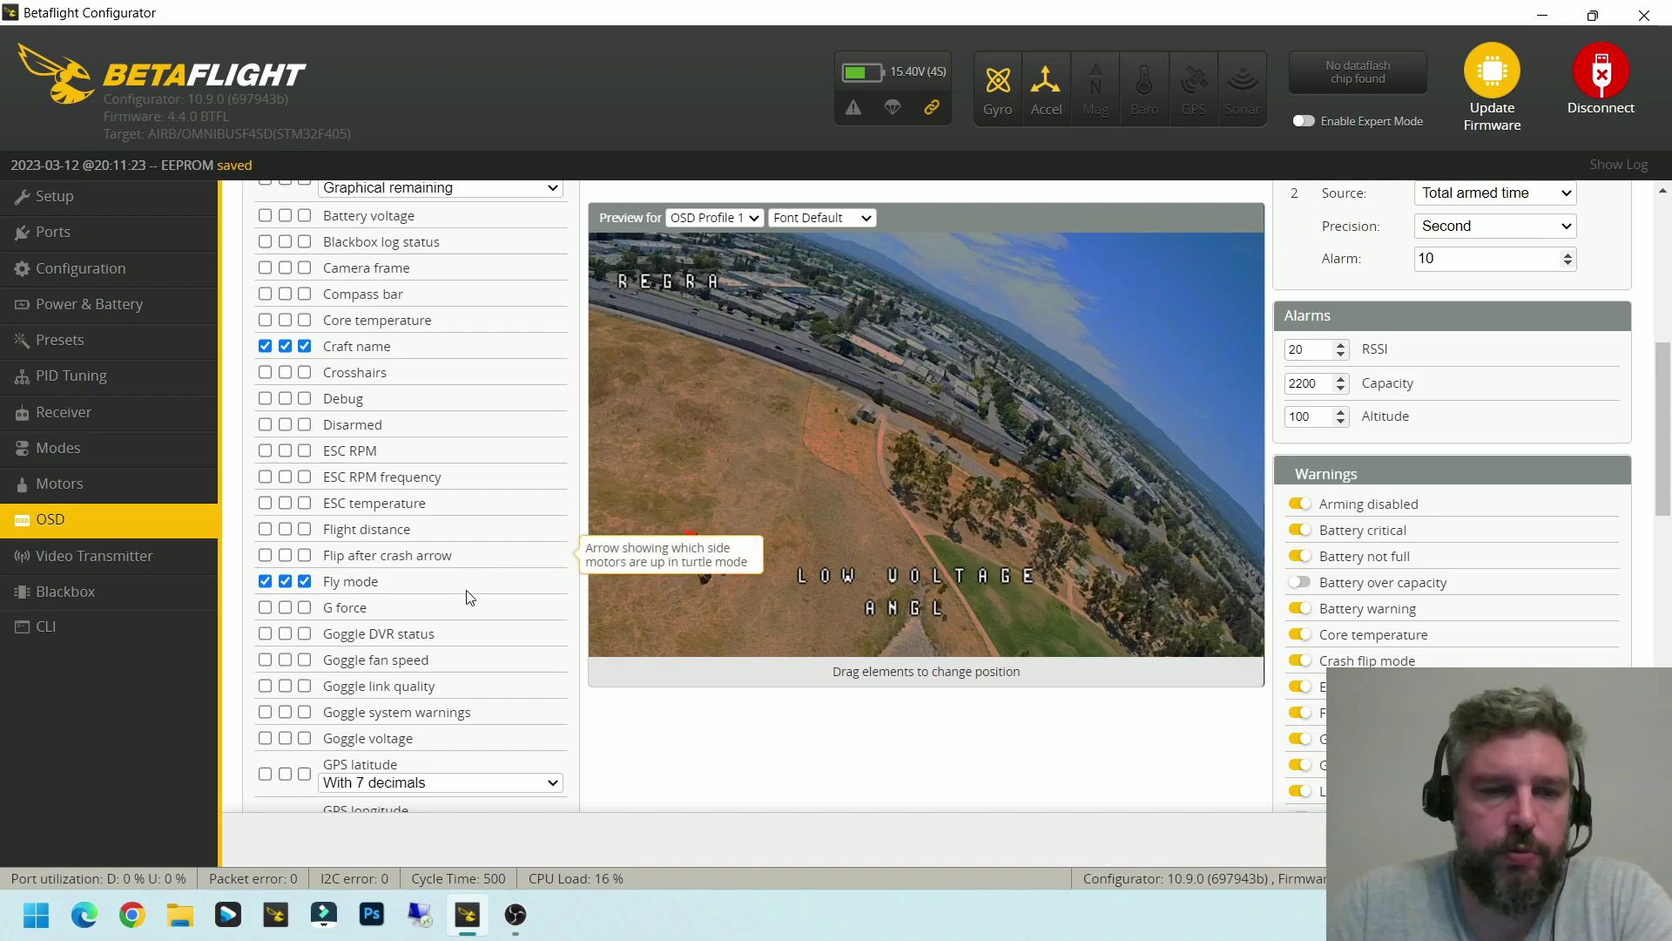
Enable the Timer 1 element in all three OSD profiles and place it in the lower-right corner of the OSD preview
scroll(386, 579, "up", 5)
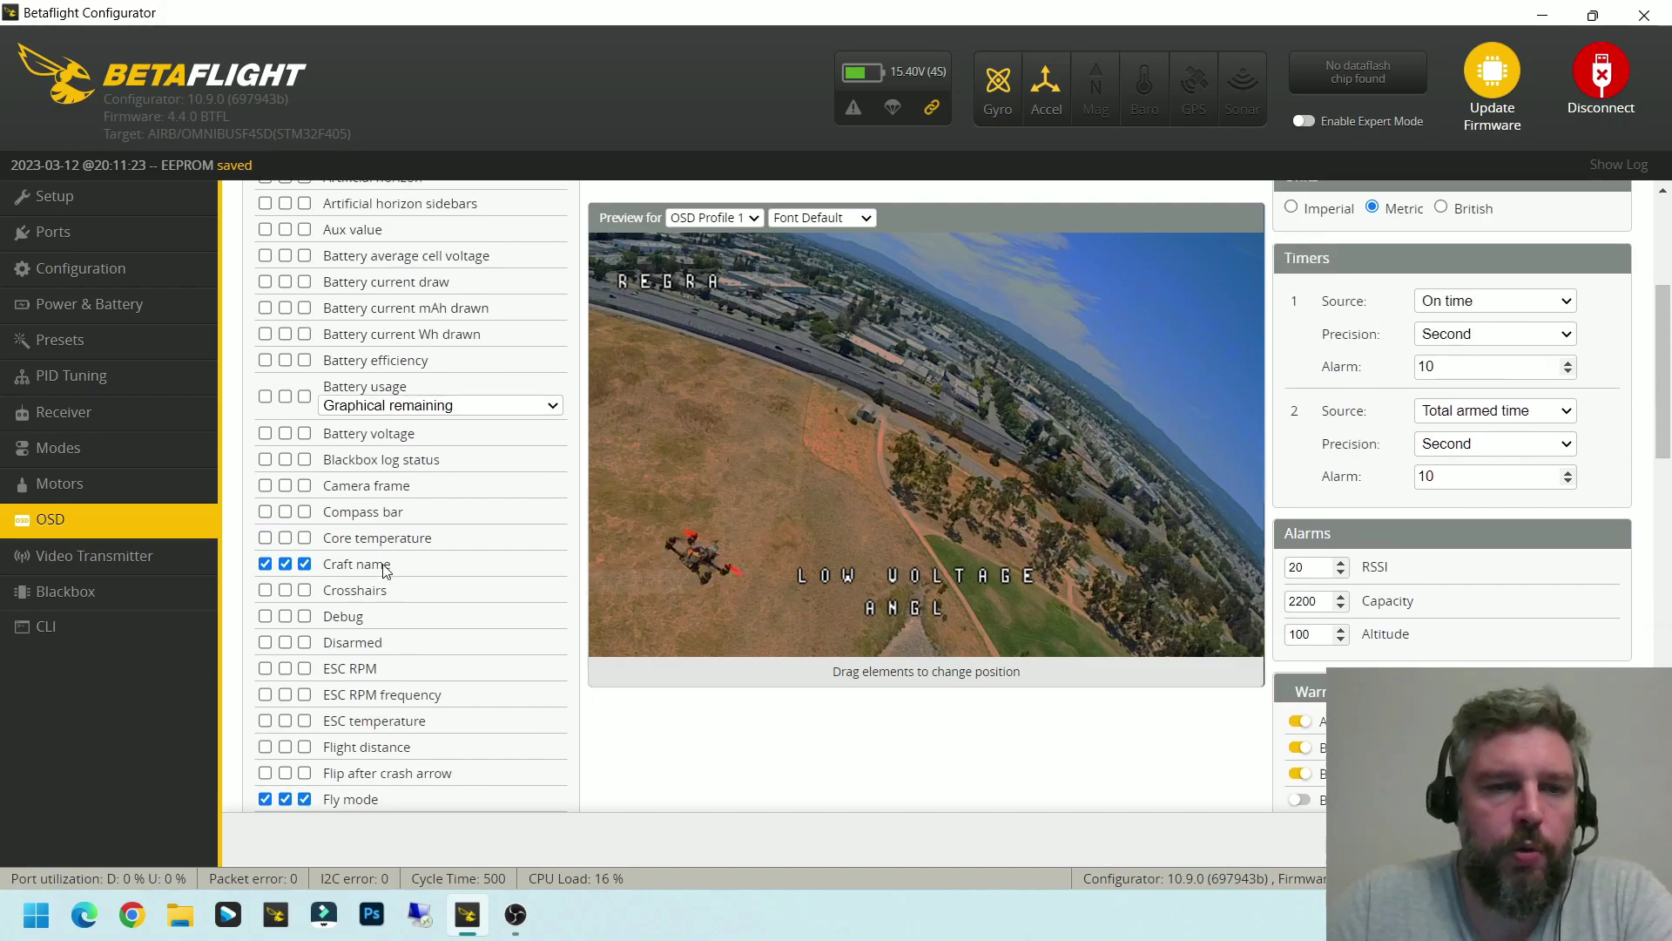
scroll(387, 575, "down", 8)
scroll(385, 564, "down", 7)
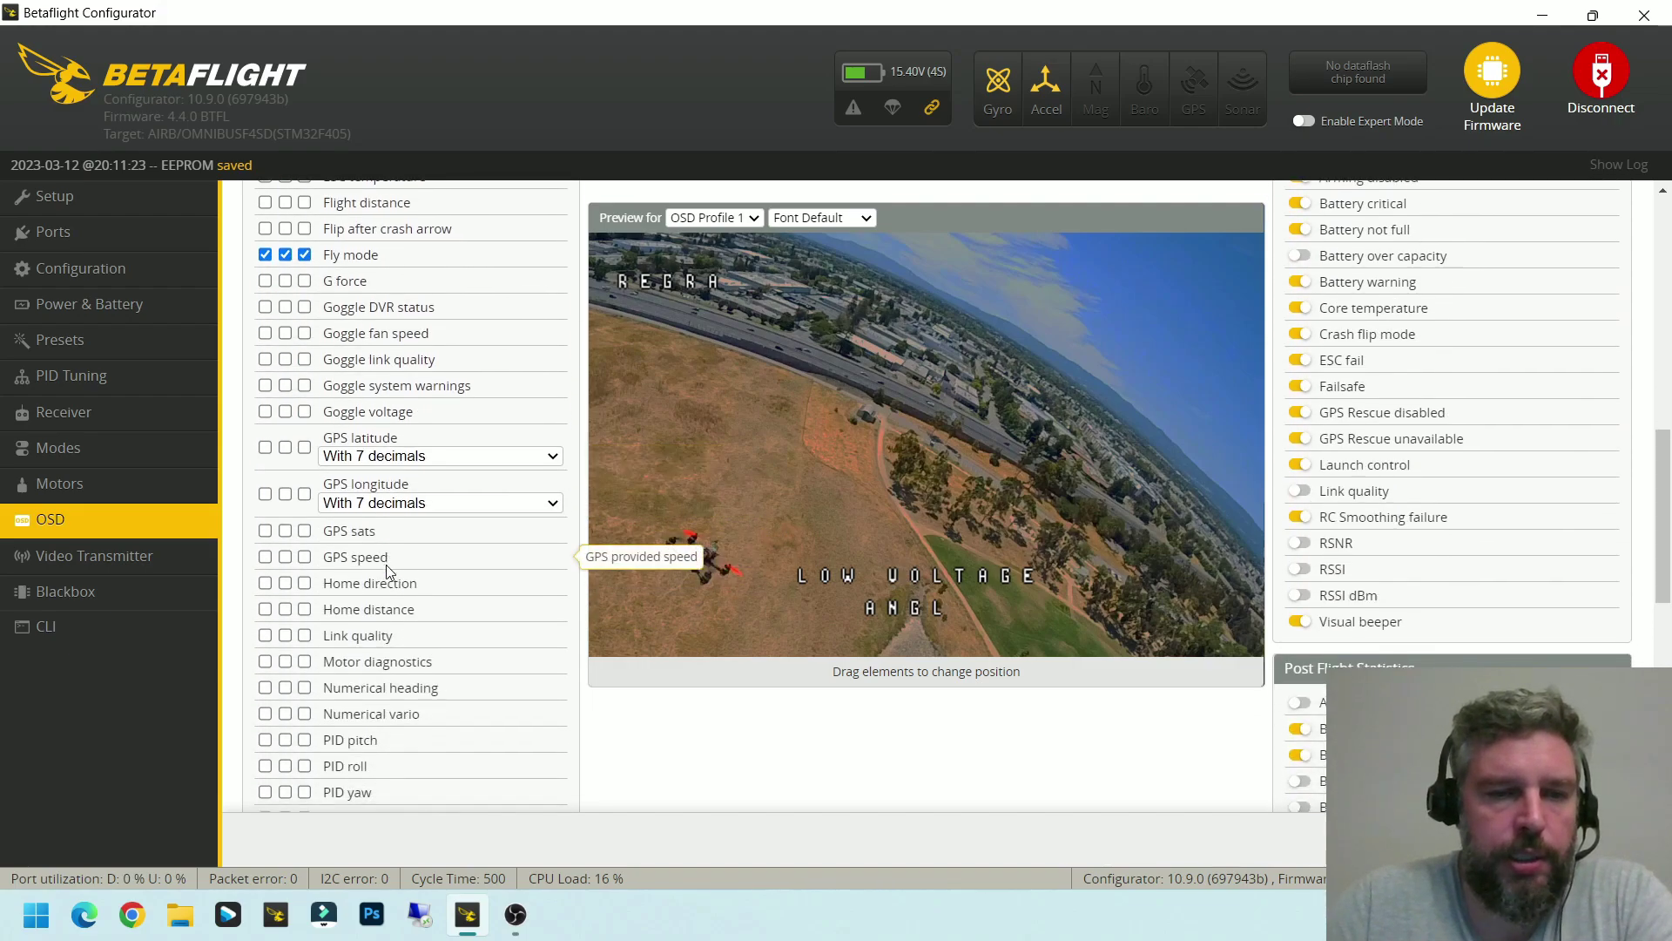
scroll(386, 579, "down", 1)
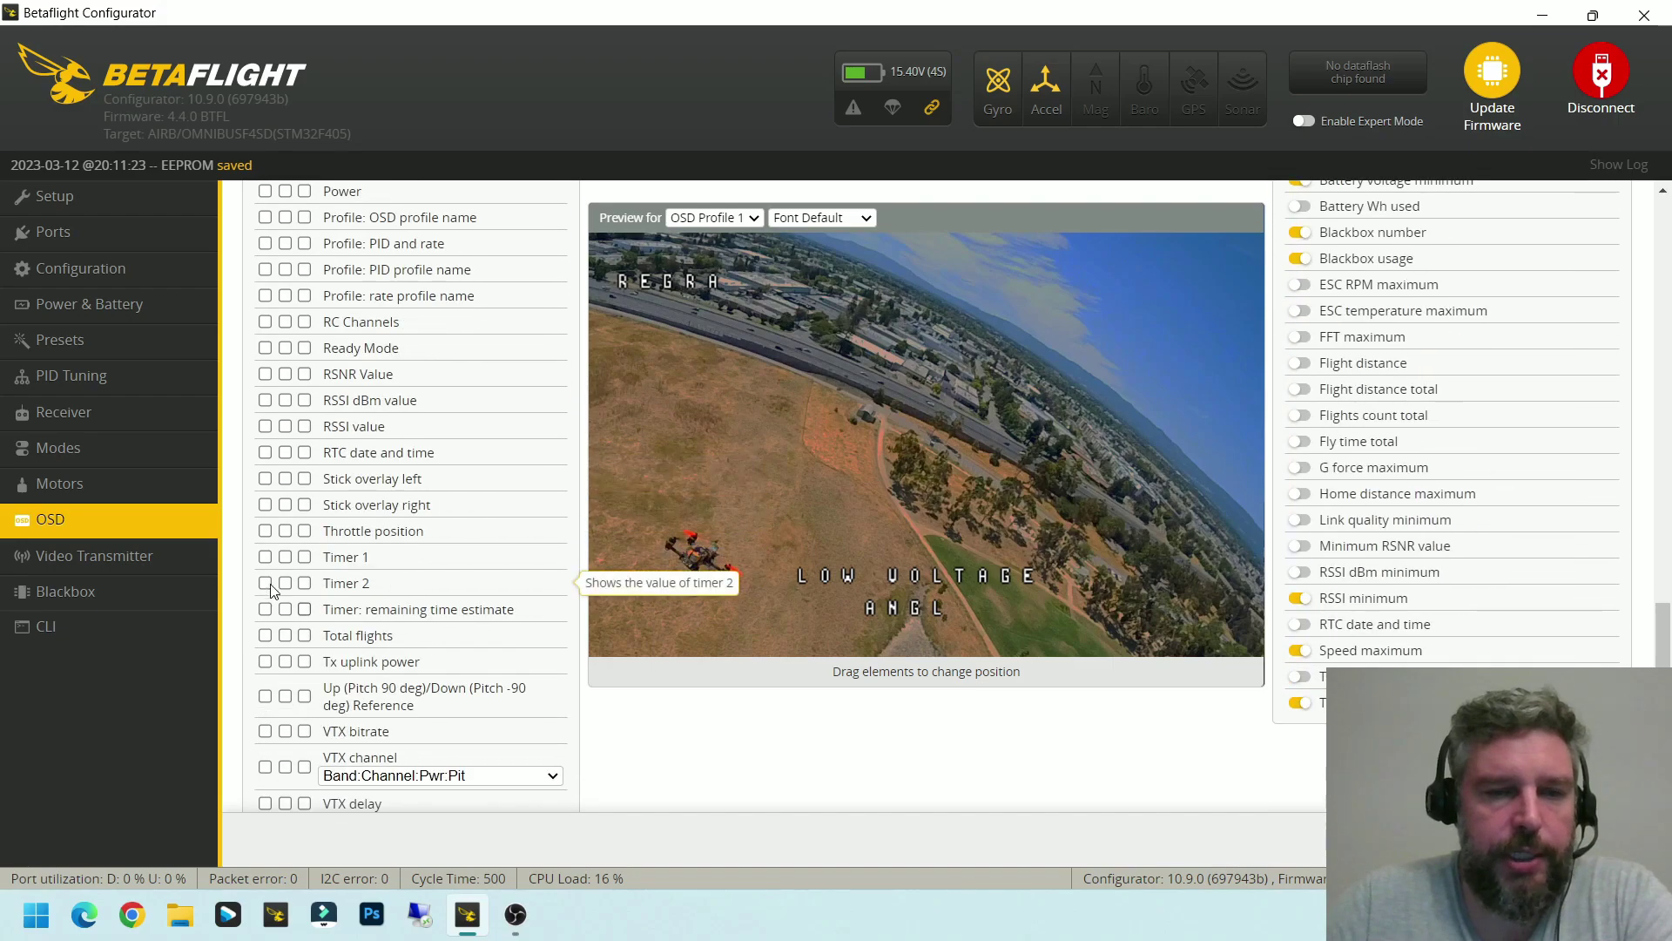
left_click(265, 557)
left_click(285, 557)
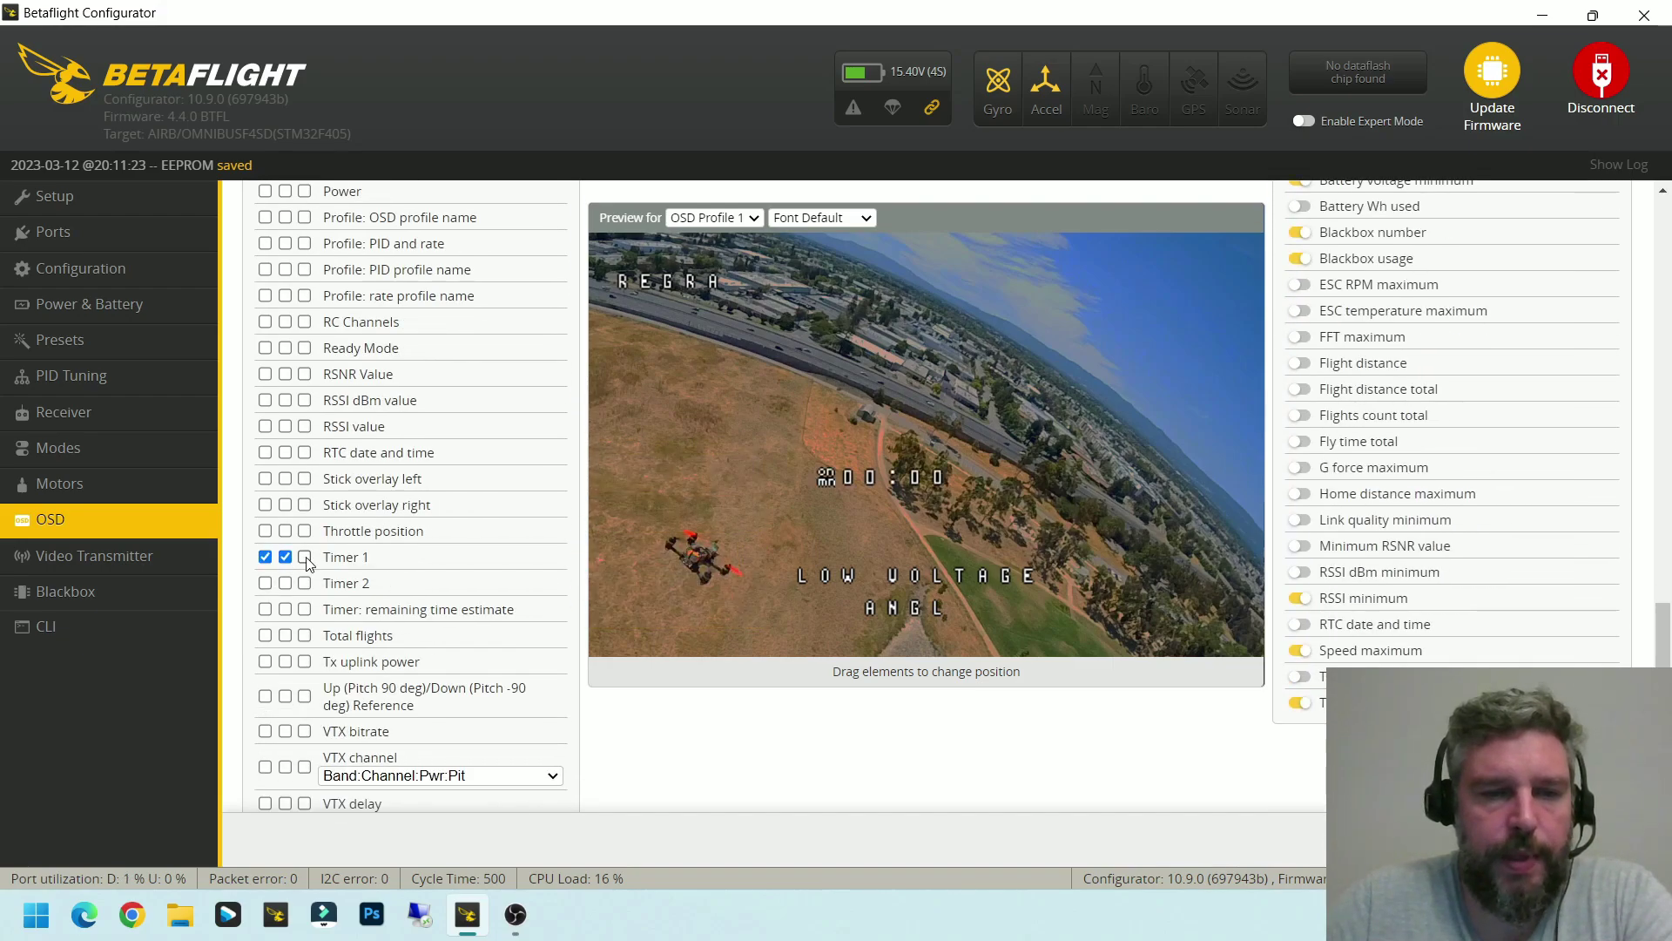
left_click(304, 556)
left_click_drag(823, 475, 1095, 599)
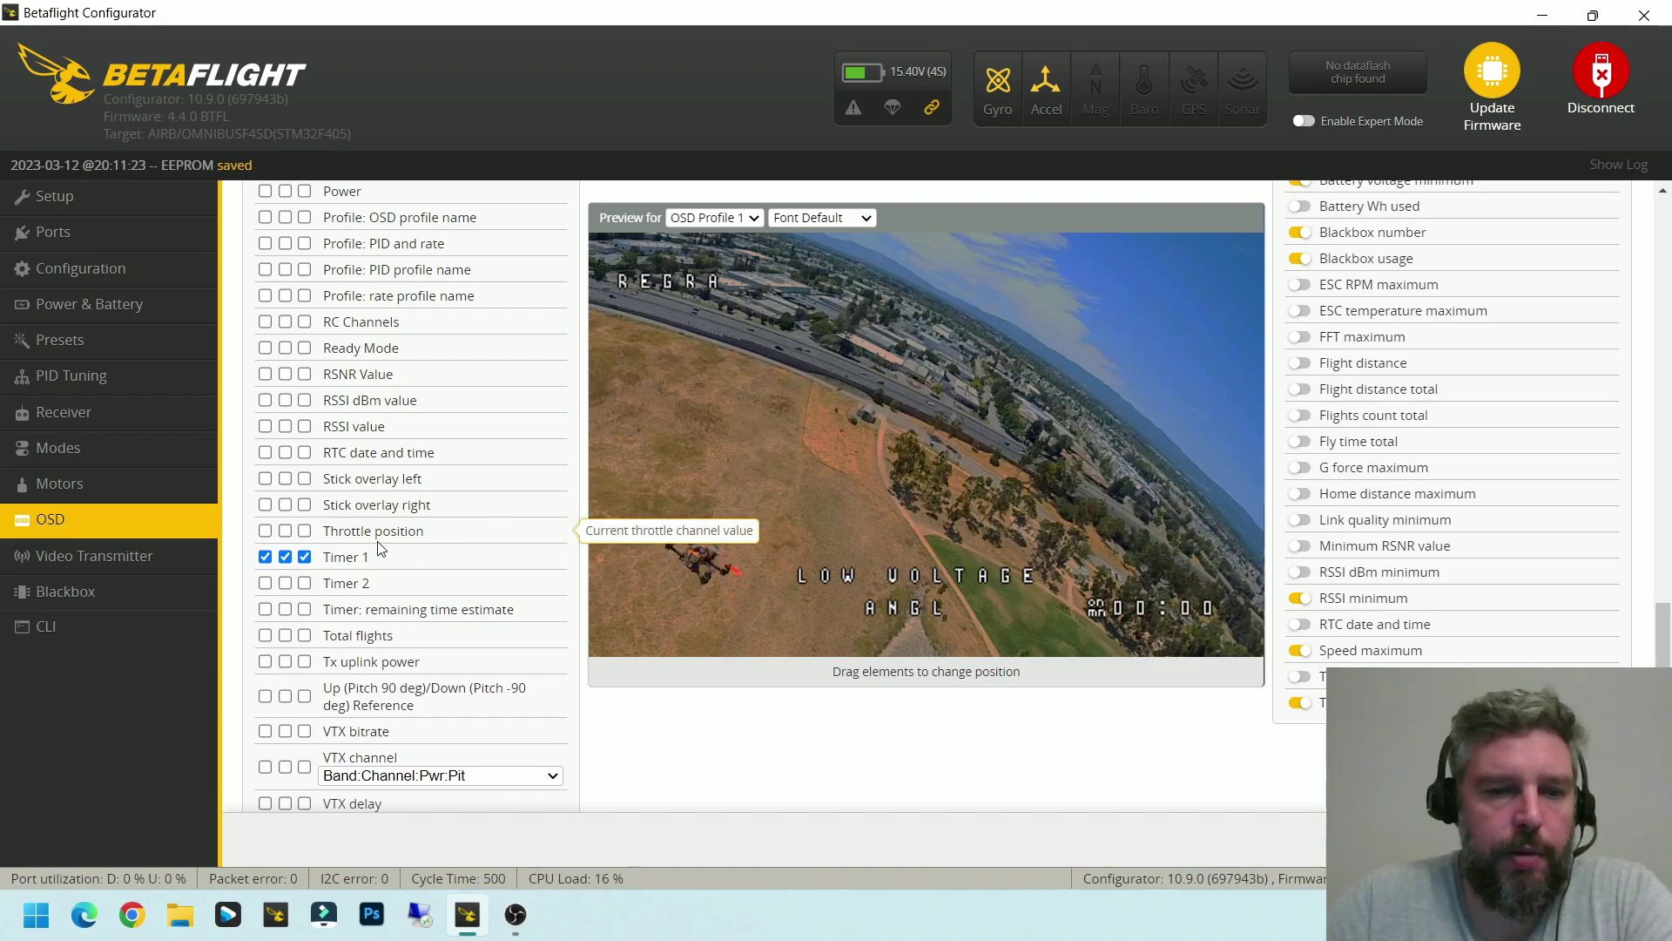
Enable the Battery voltage element in all three OSD profiles and place it in the upper-right corner of the OSD preview
scroll(378, 549, "down", 2)
scroll(378, 549, "up", 6)
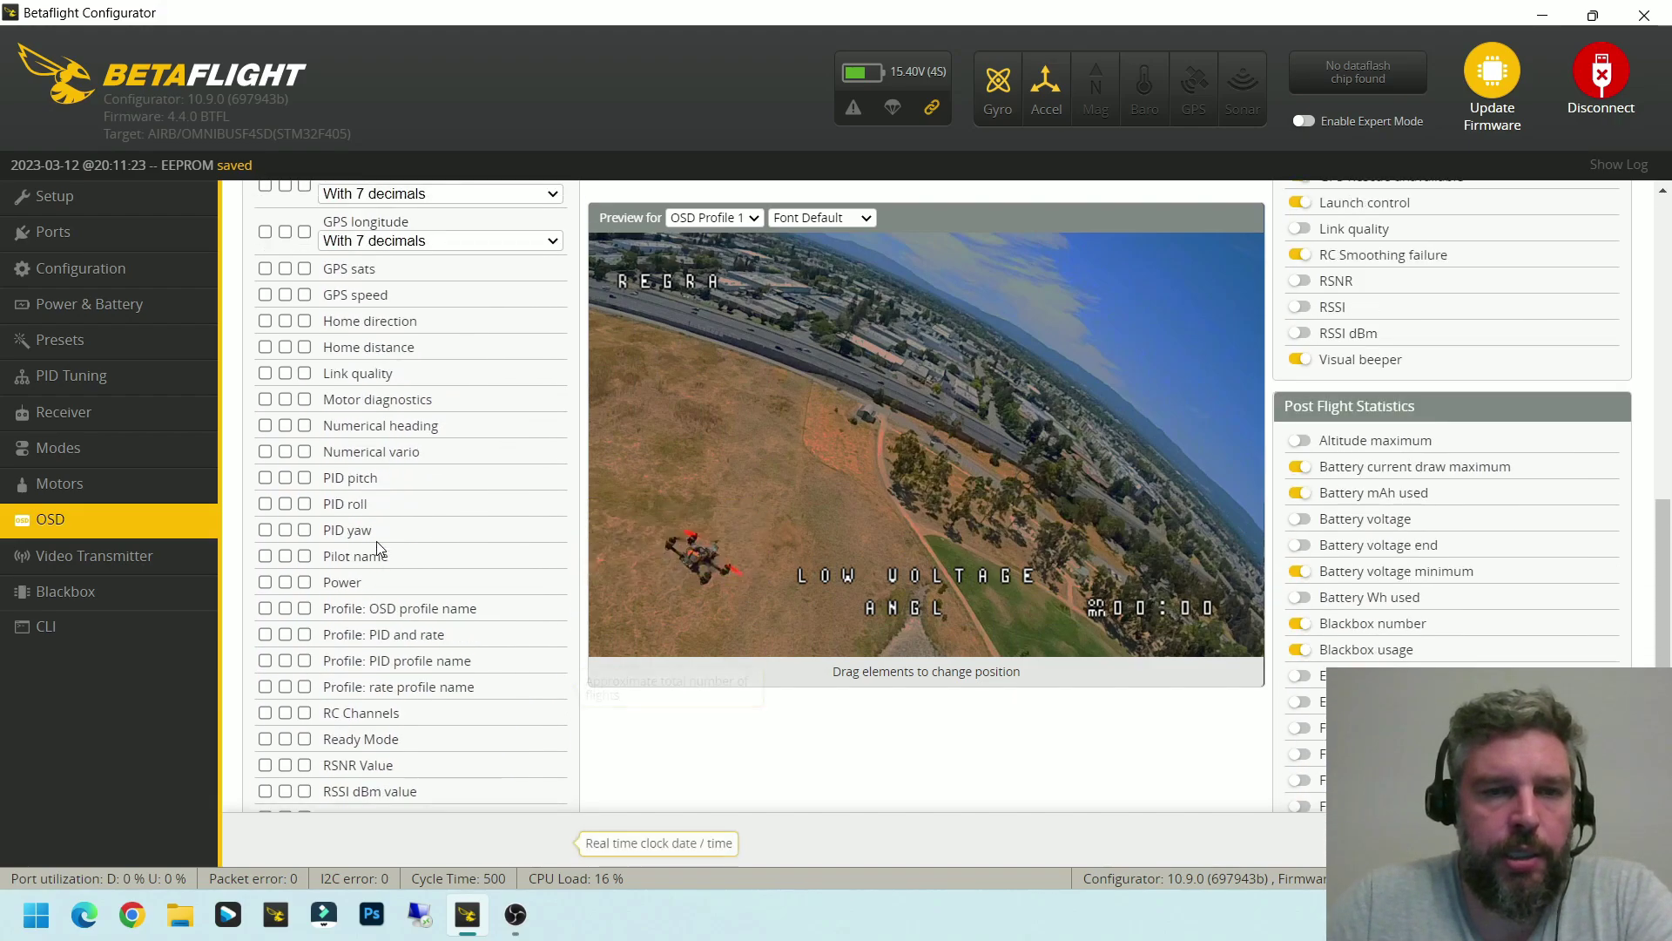
scroll(378, 548, "up", 7)
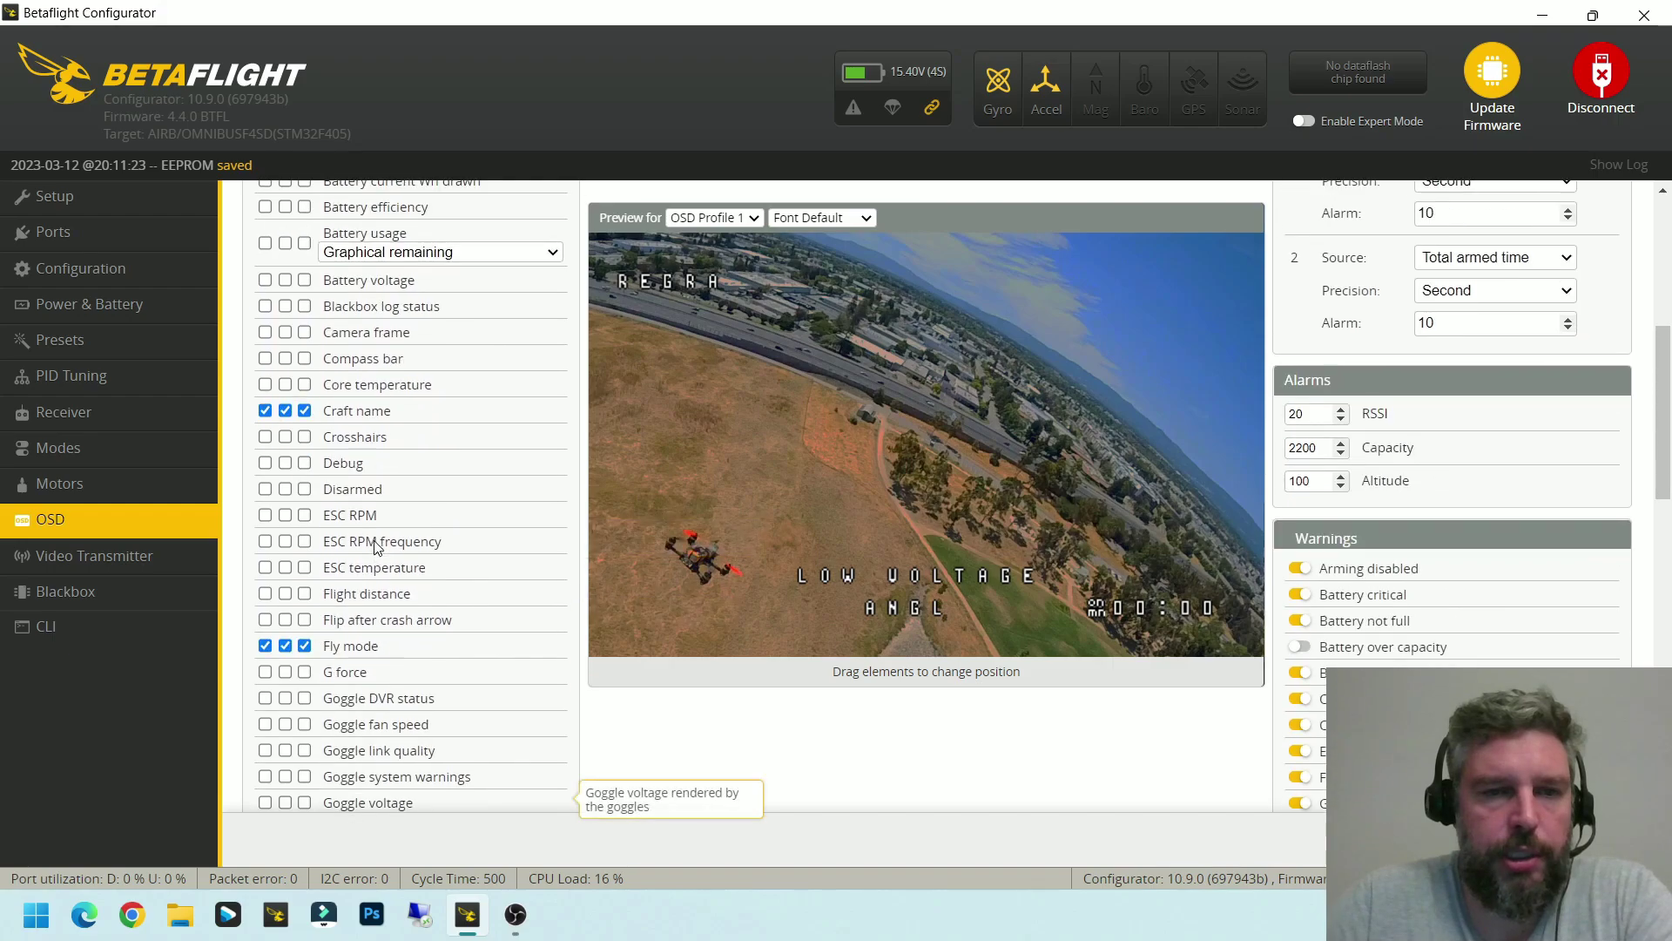
scroll(378, 546, "up", 2)
left_click(265, 389)
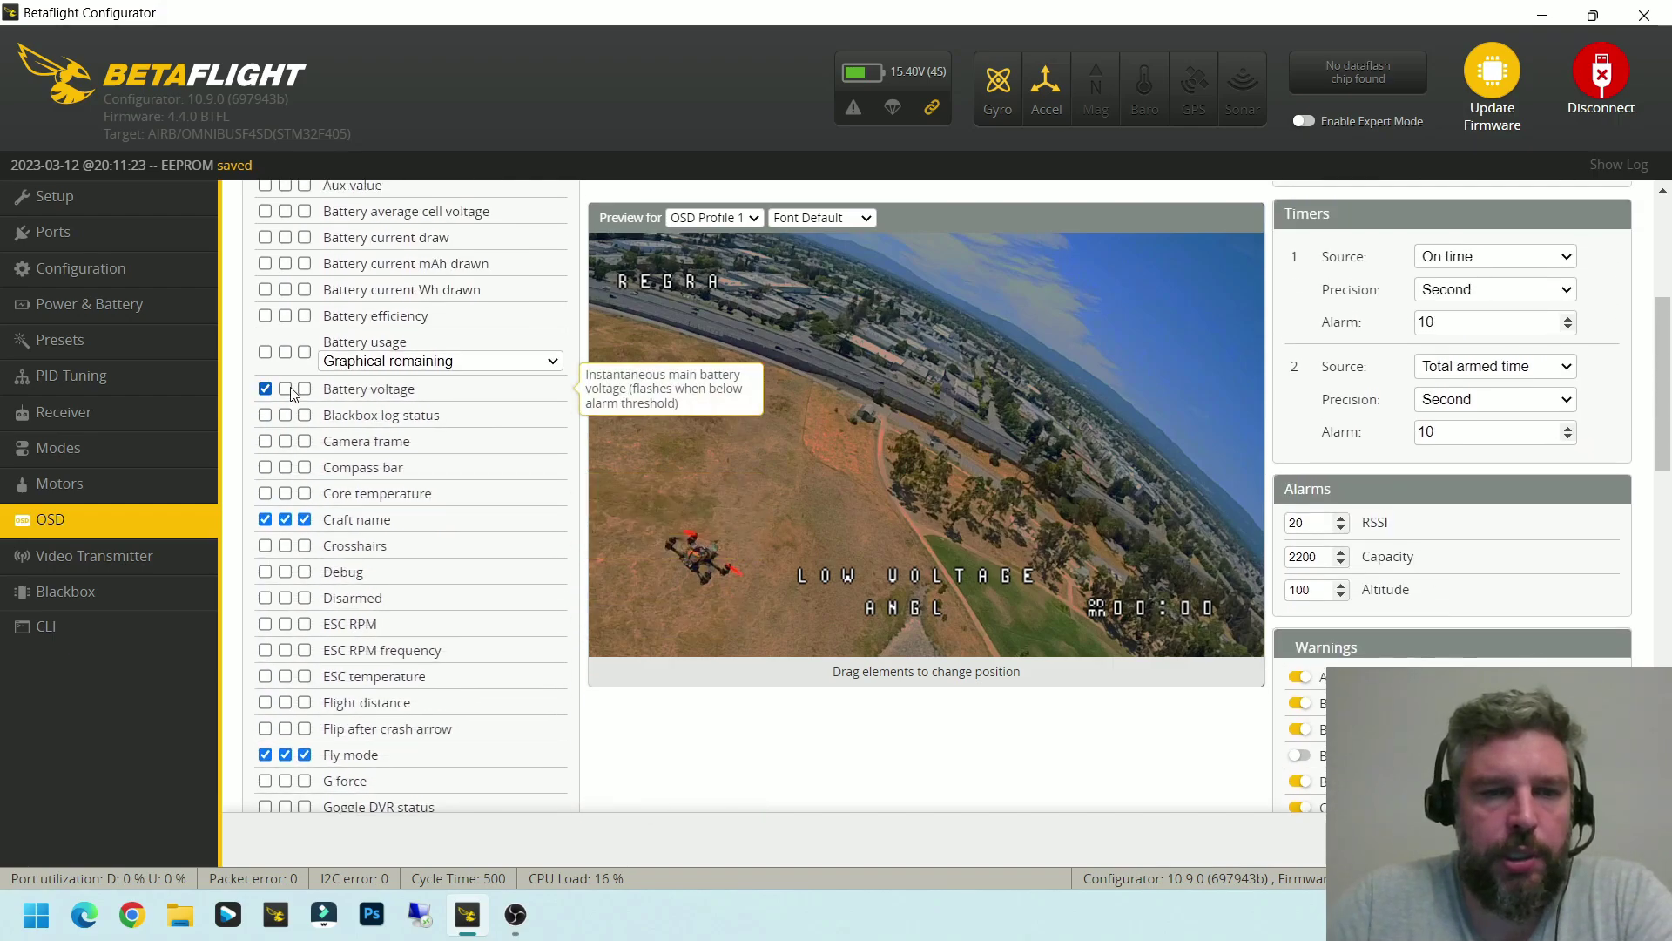
left_click(285, 388)
left_click(304, 388)
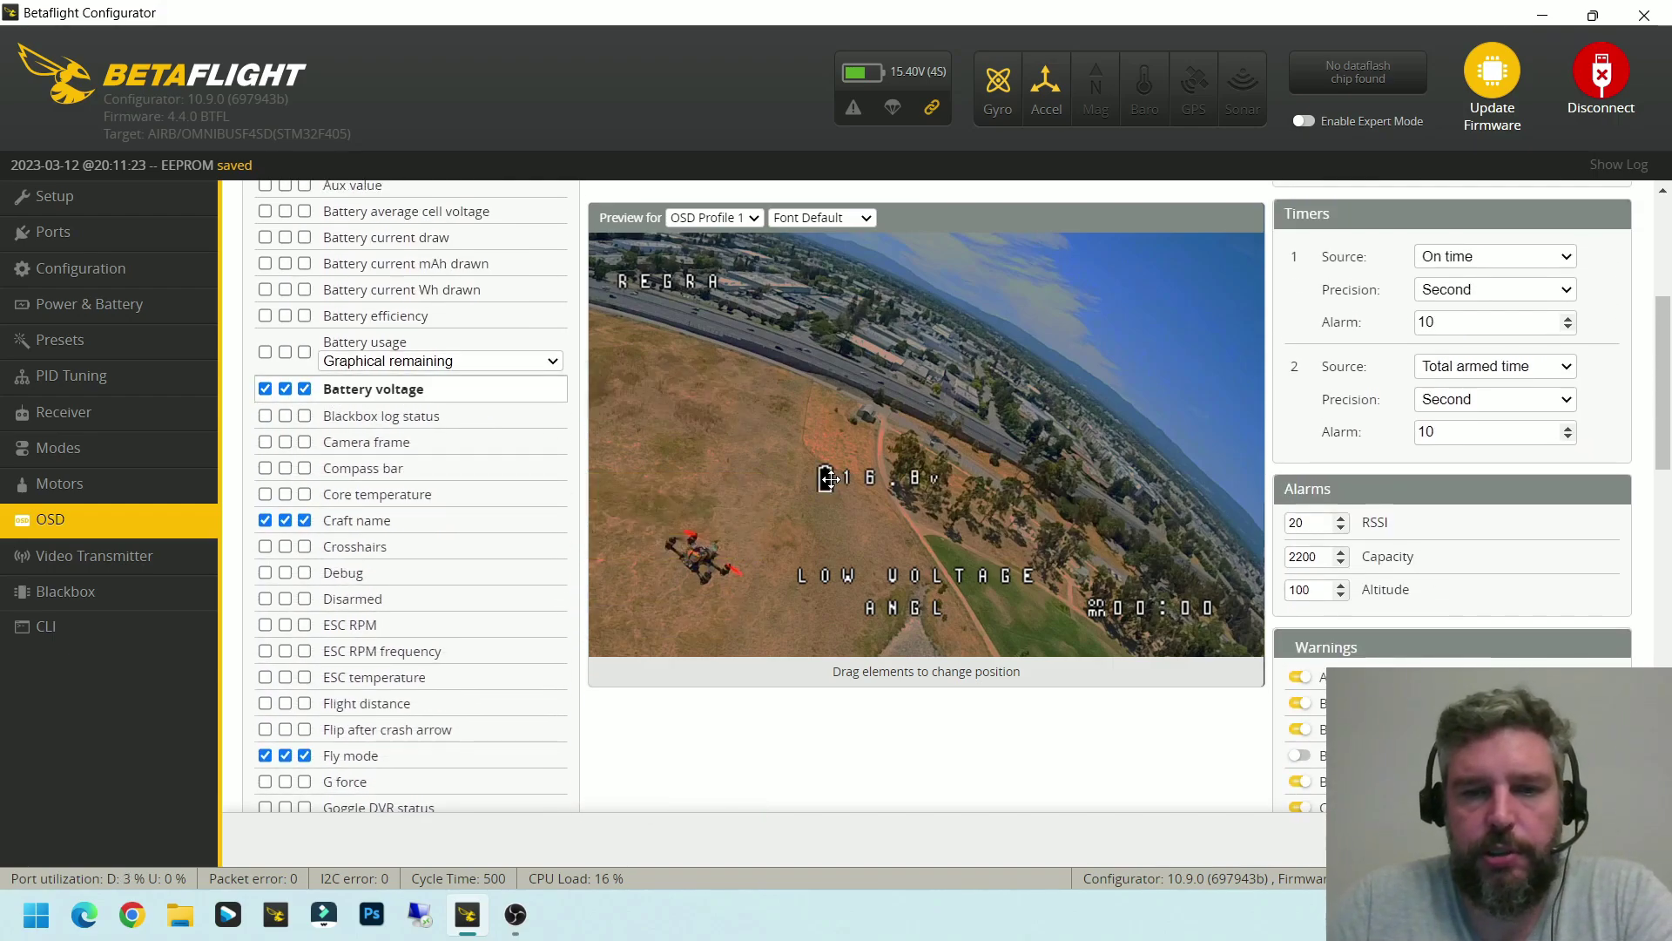
left_click_drag(830, 479, 1116, 275)
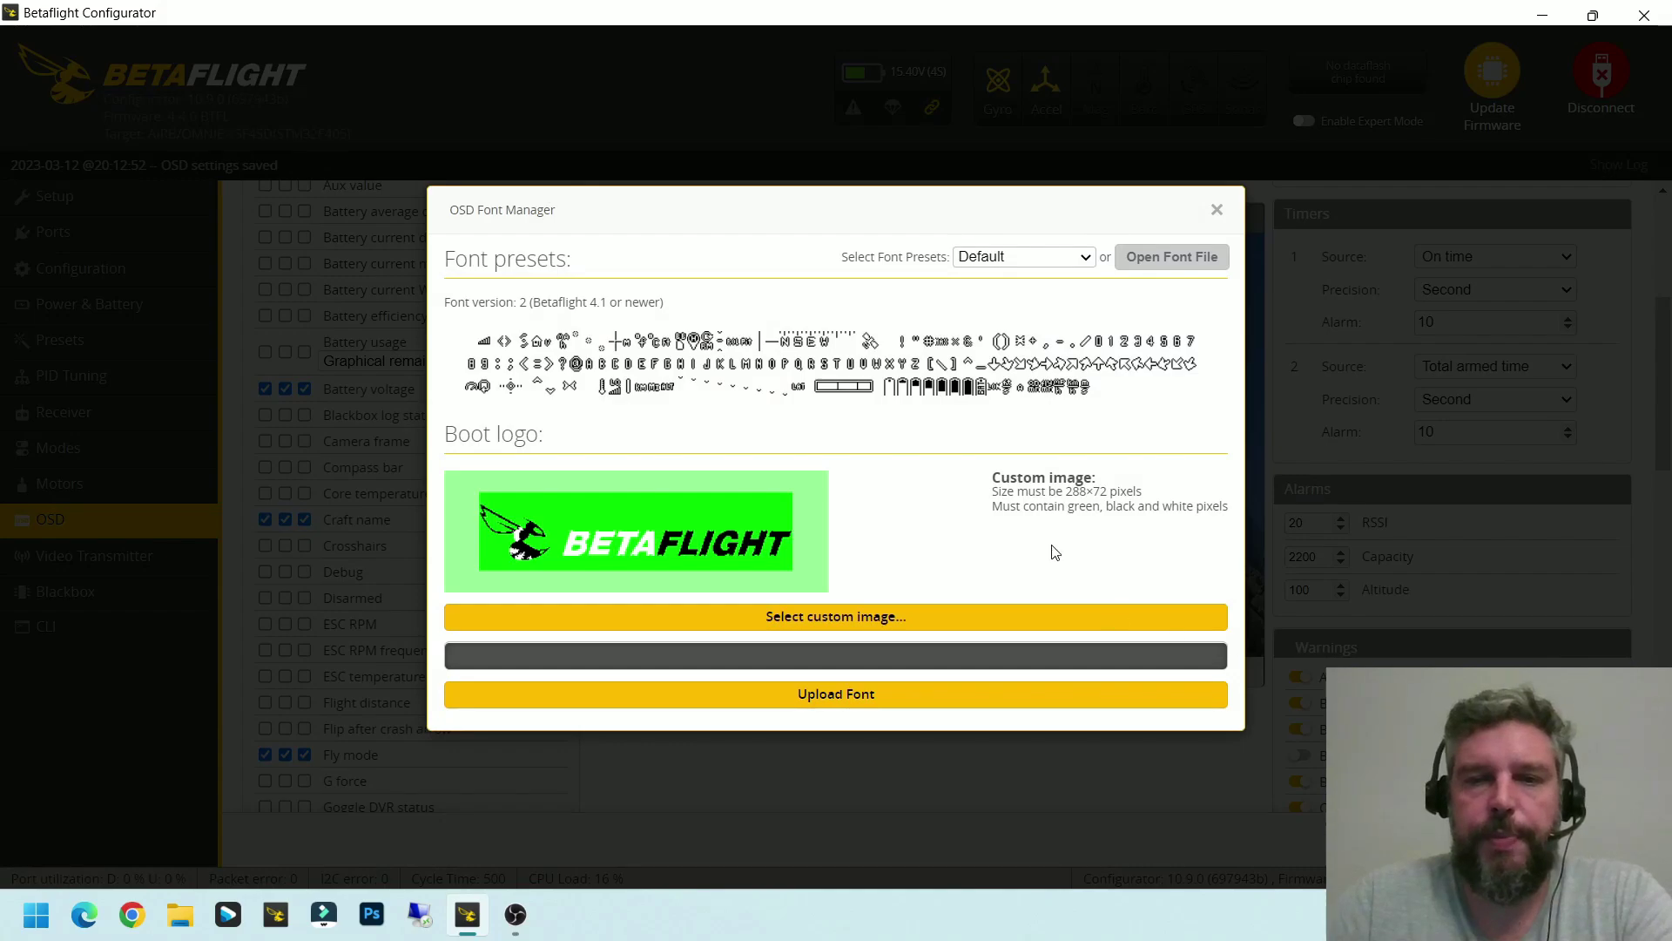
Upload the Default font preset to the OSD from the Font Manager and reconnect to the flight controller
left_click(1080, 266)
key("Escape")
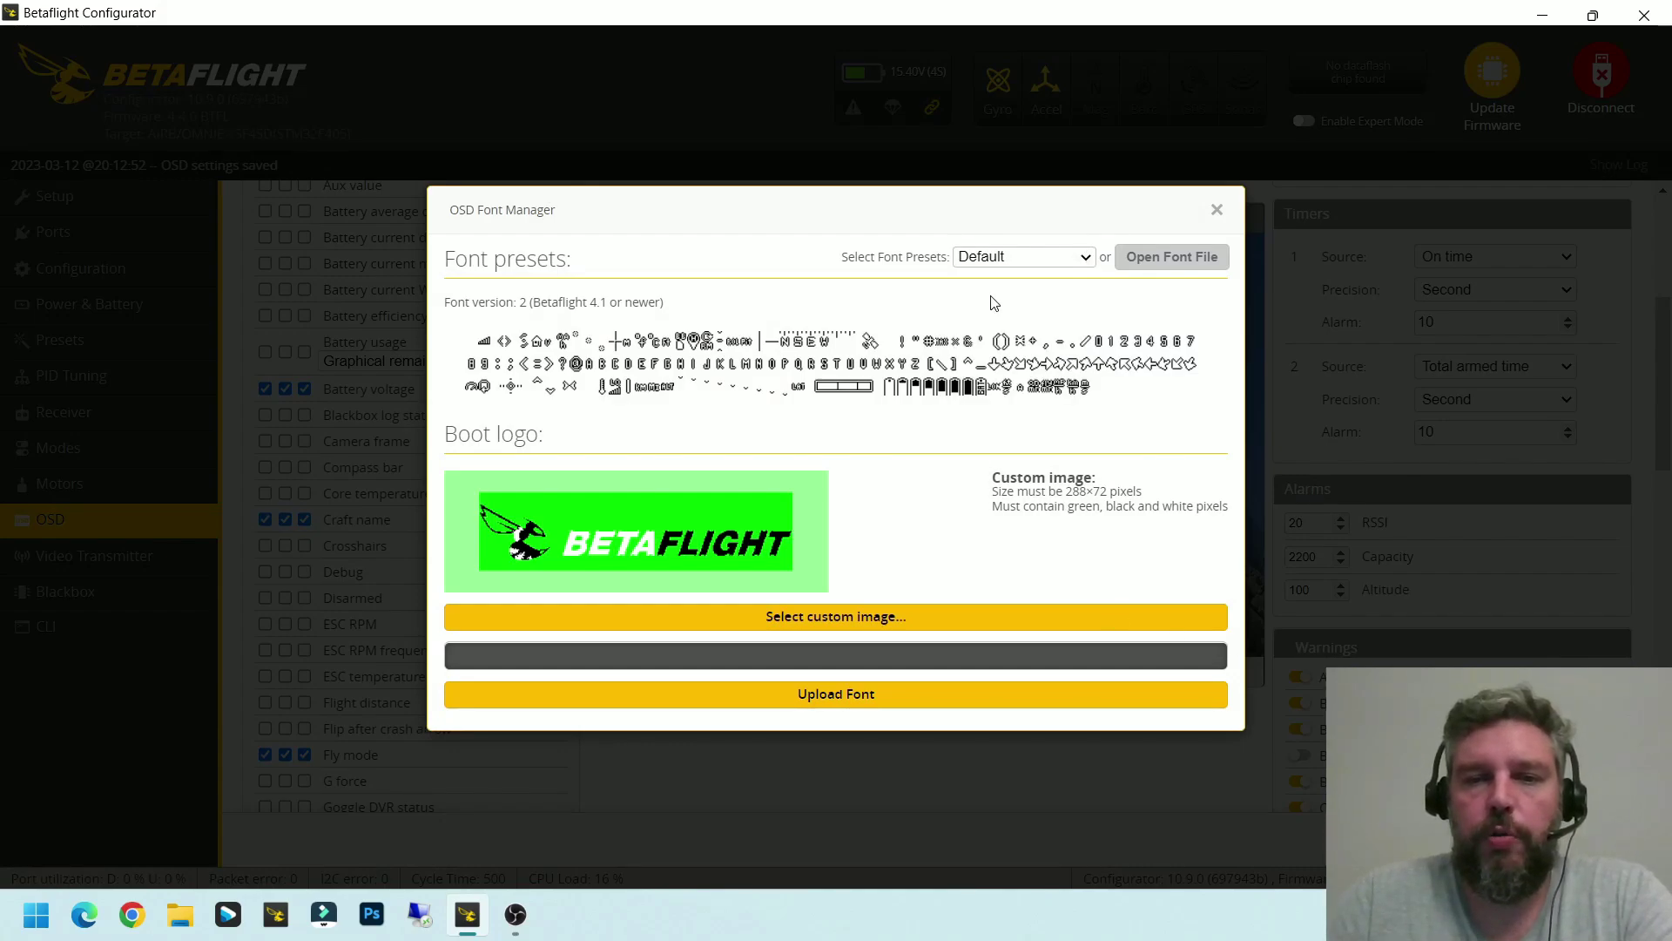
left_click(870, 709)
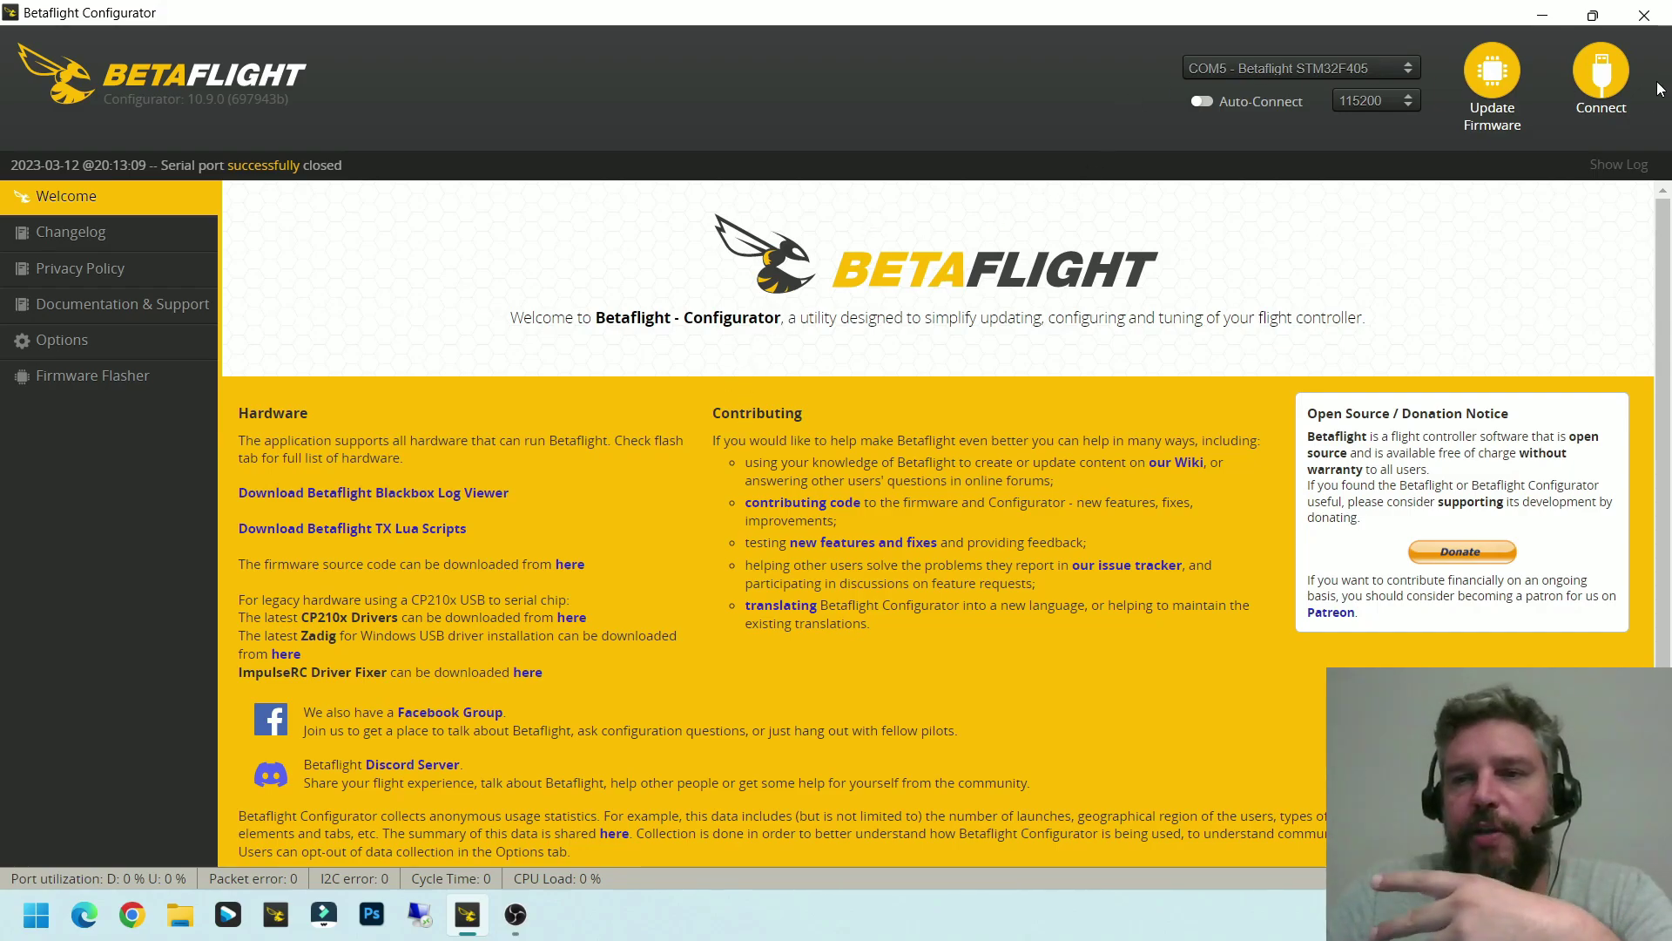
left_click(1601, 77)
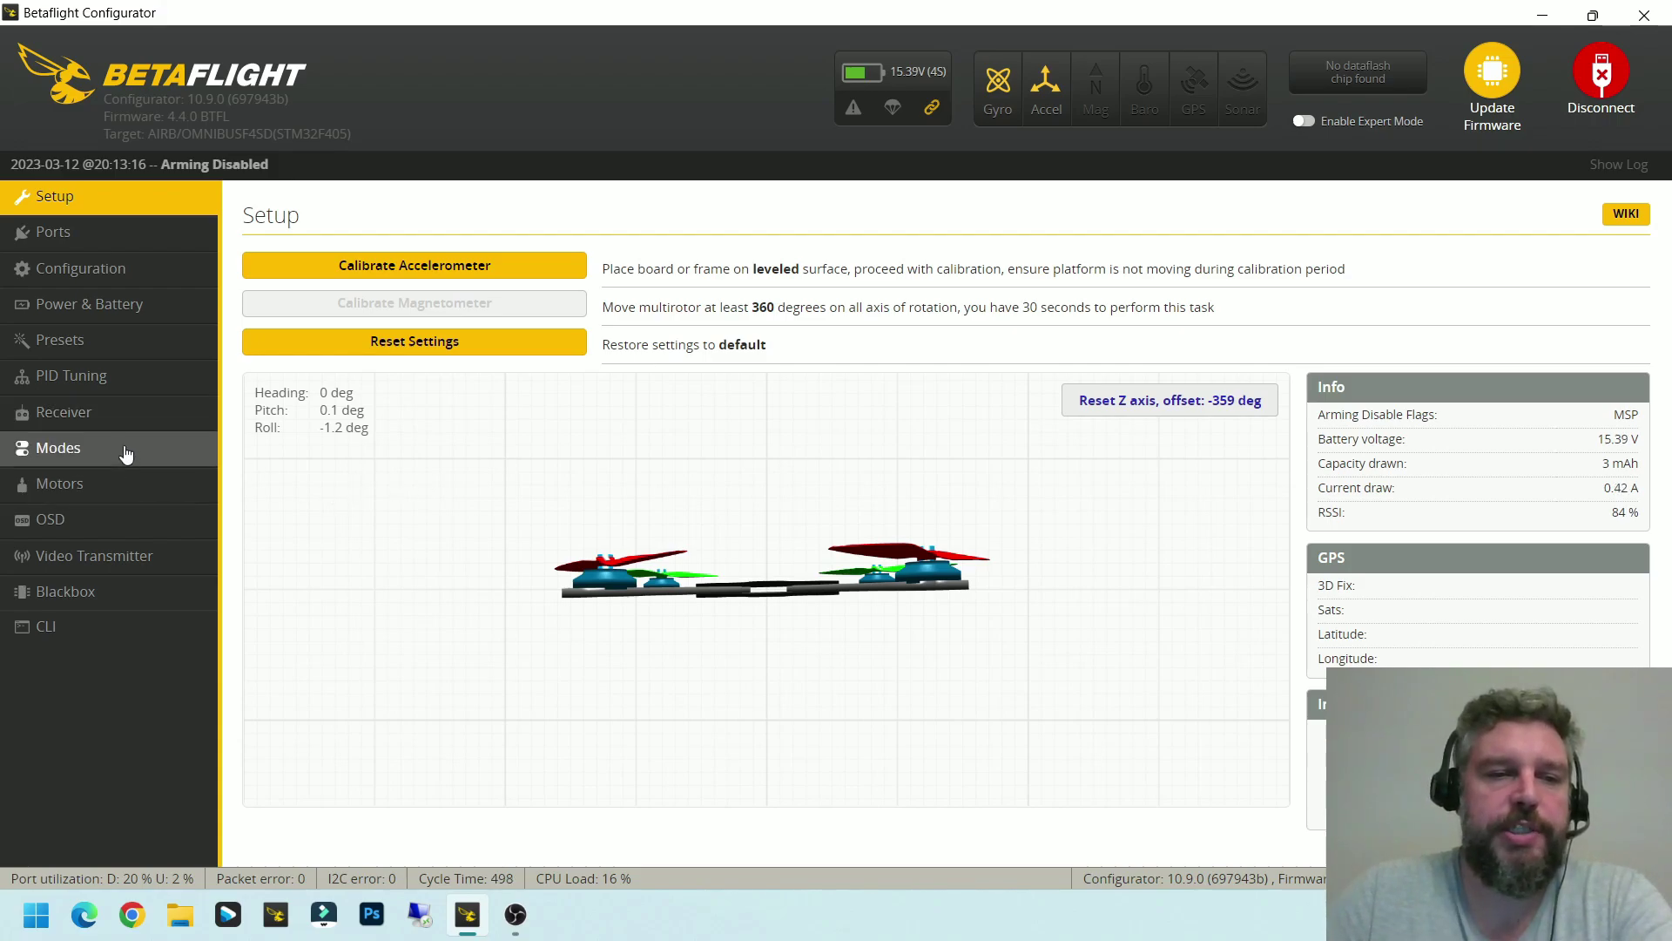
Examine the channel values in the Receiver settings, reconnecting to the flight controller after leaving the CLI
left_click(122, 413)
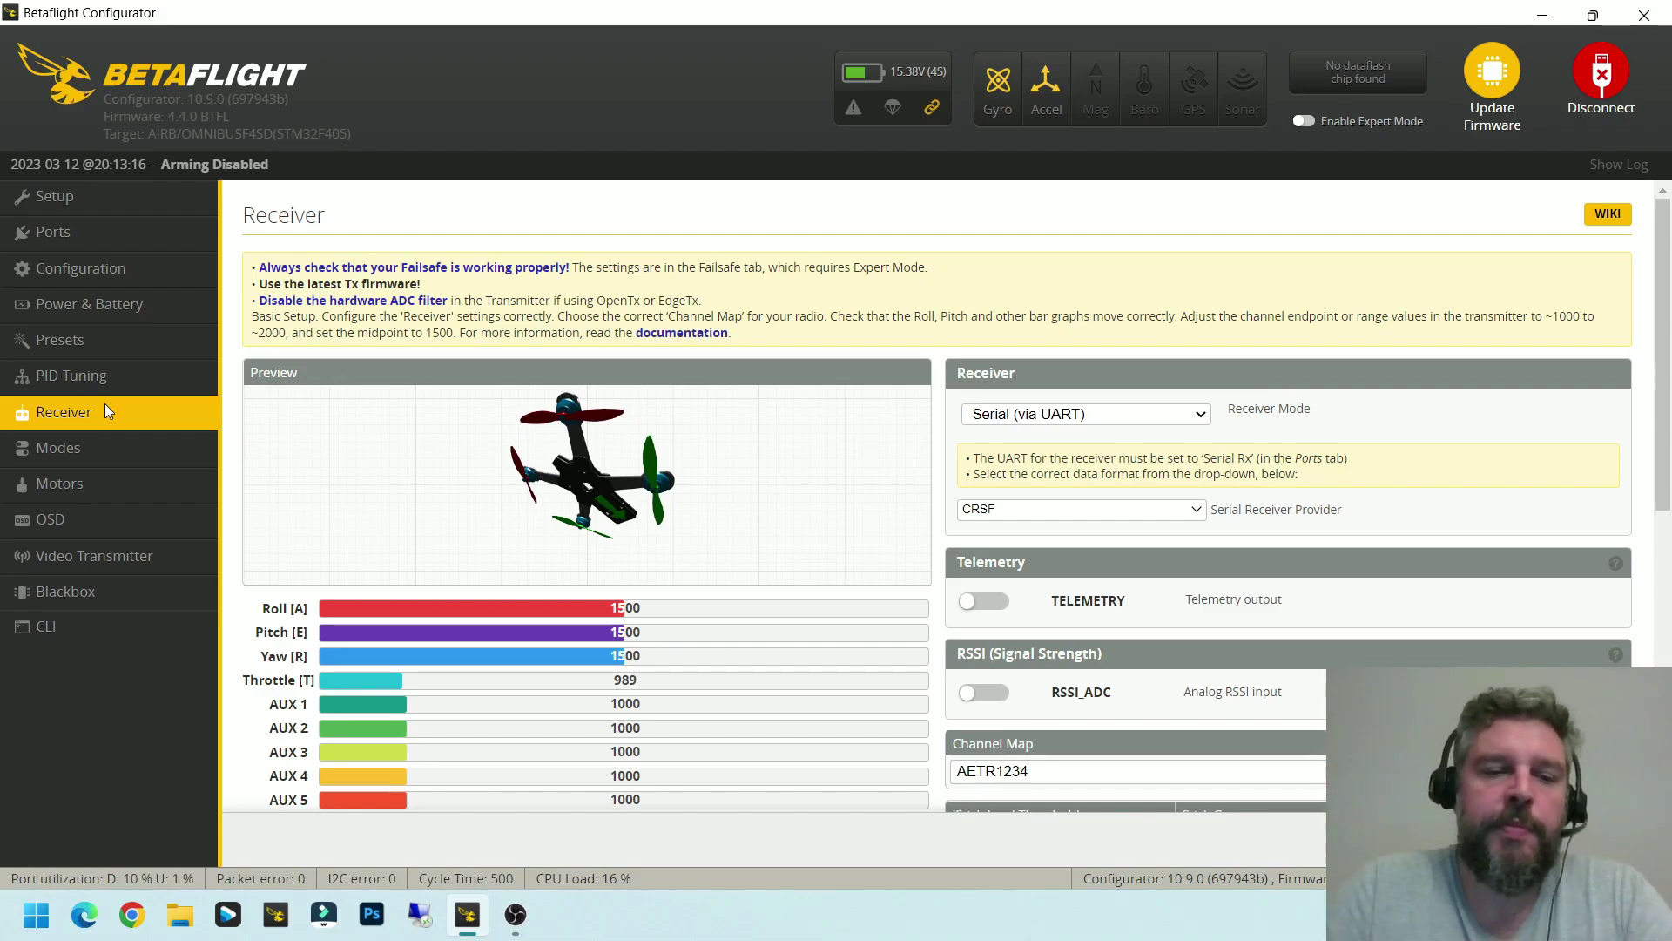
left_click(60, 629)
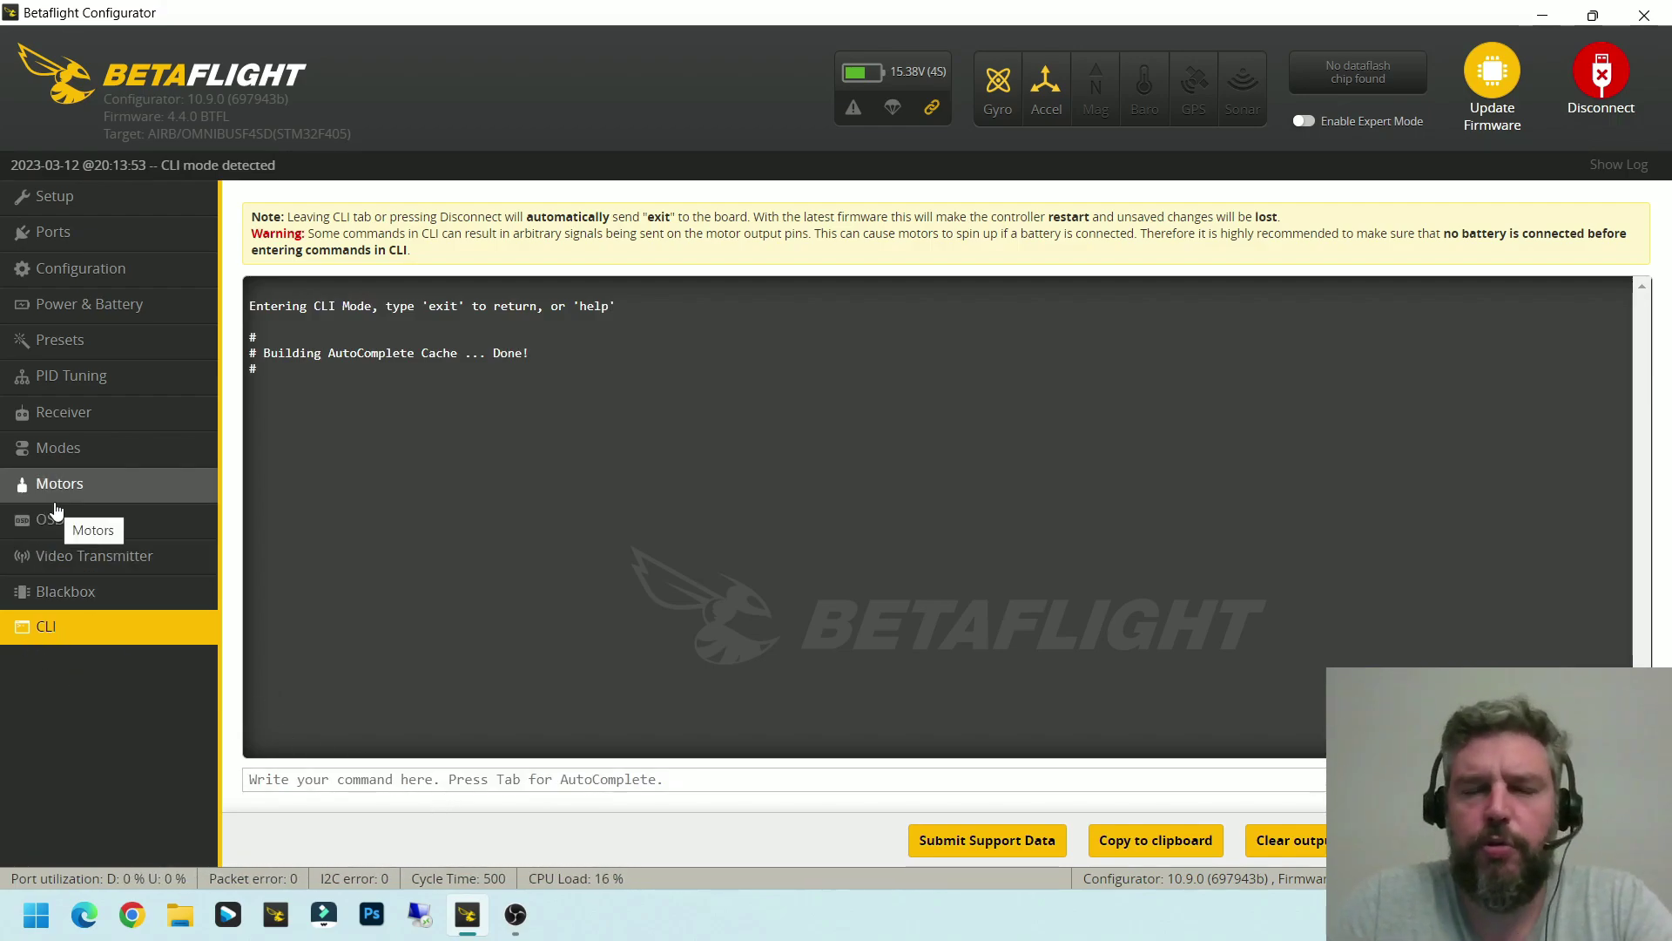
left_click(78, 424)
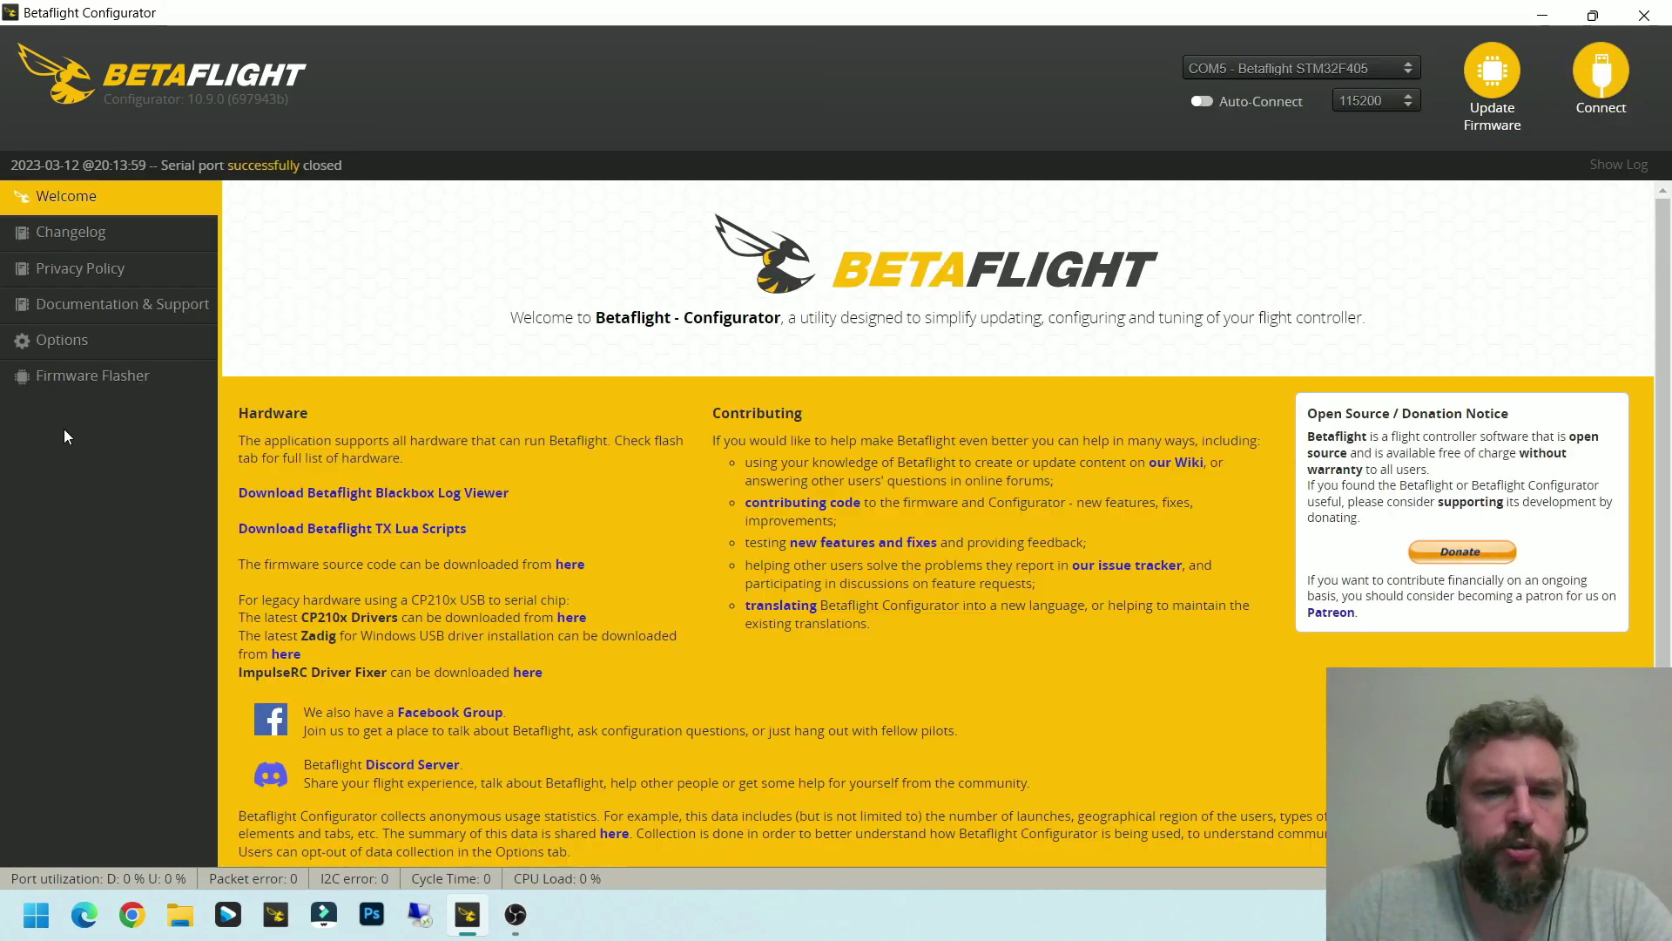
left_click(1618, 71)
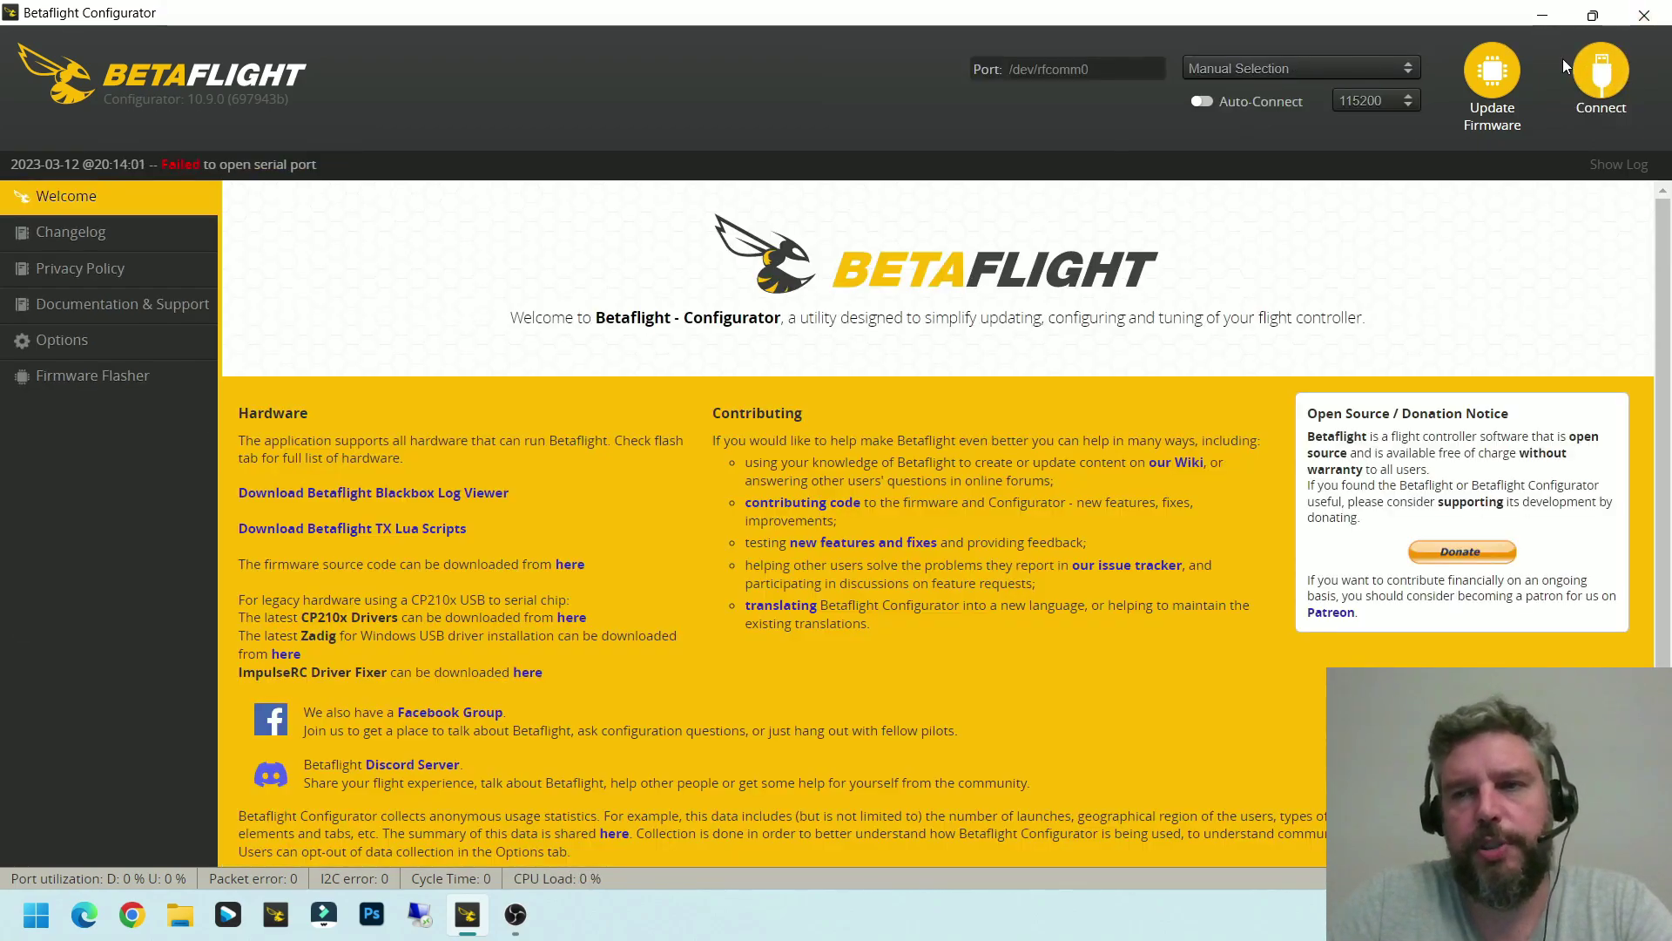
left_click(1605, 106)
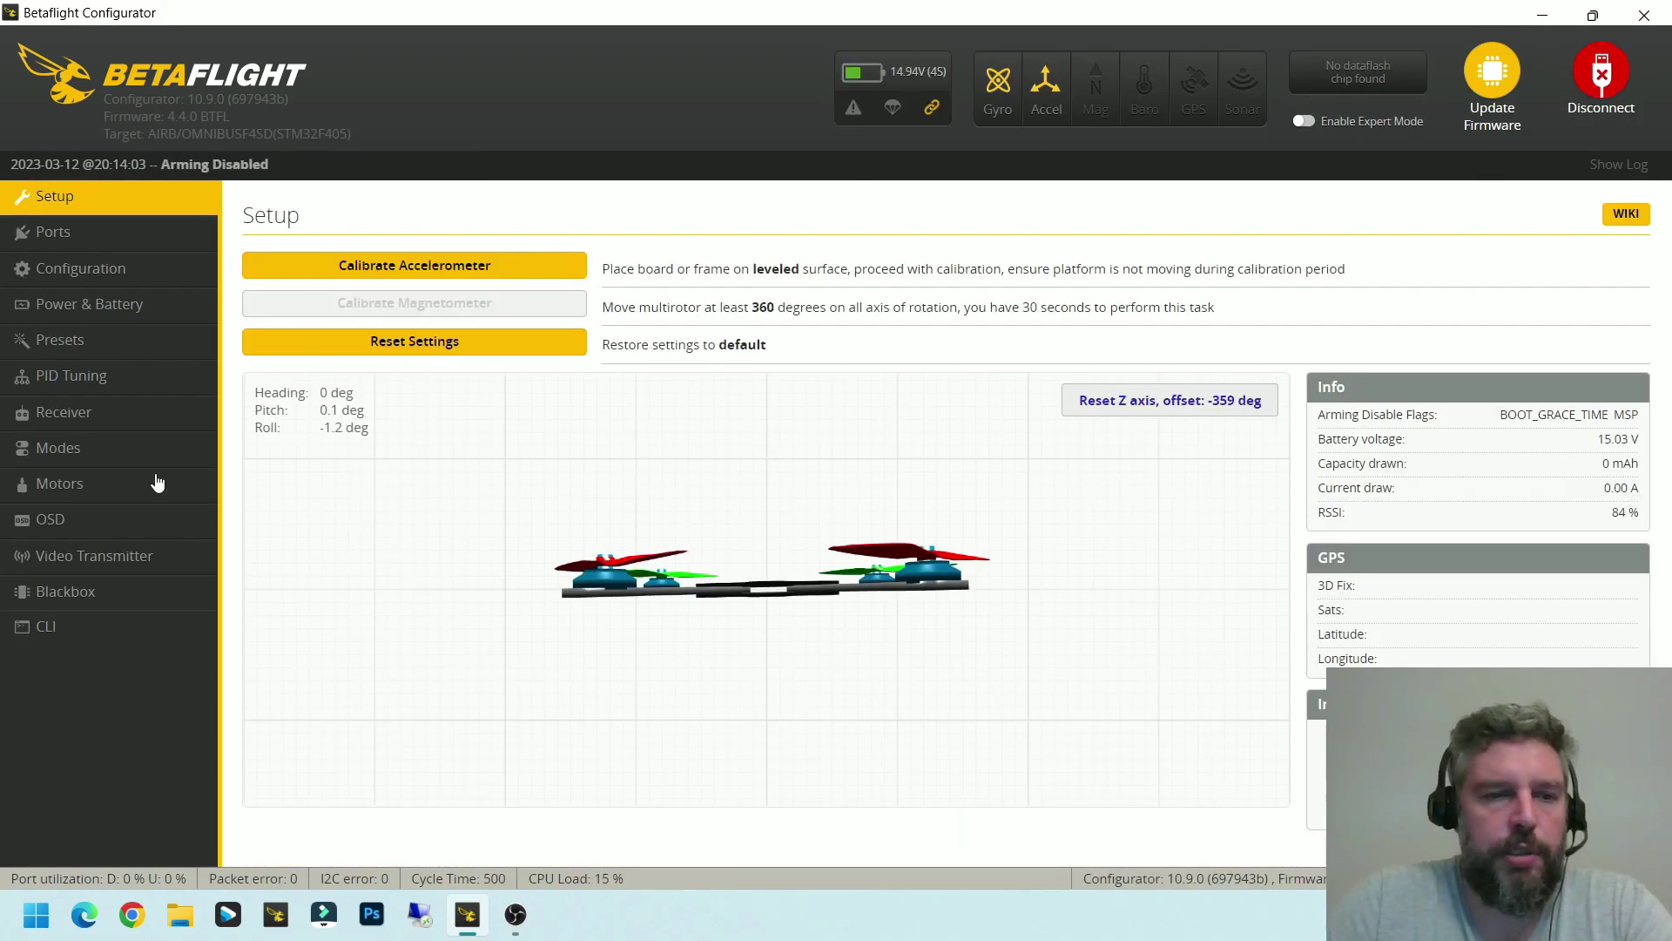
left_click(79, 416)
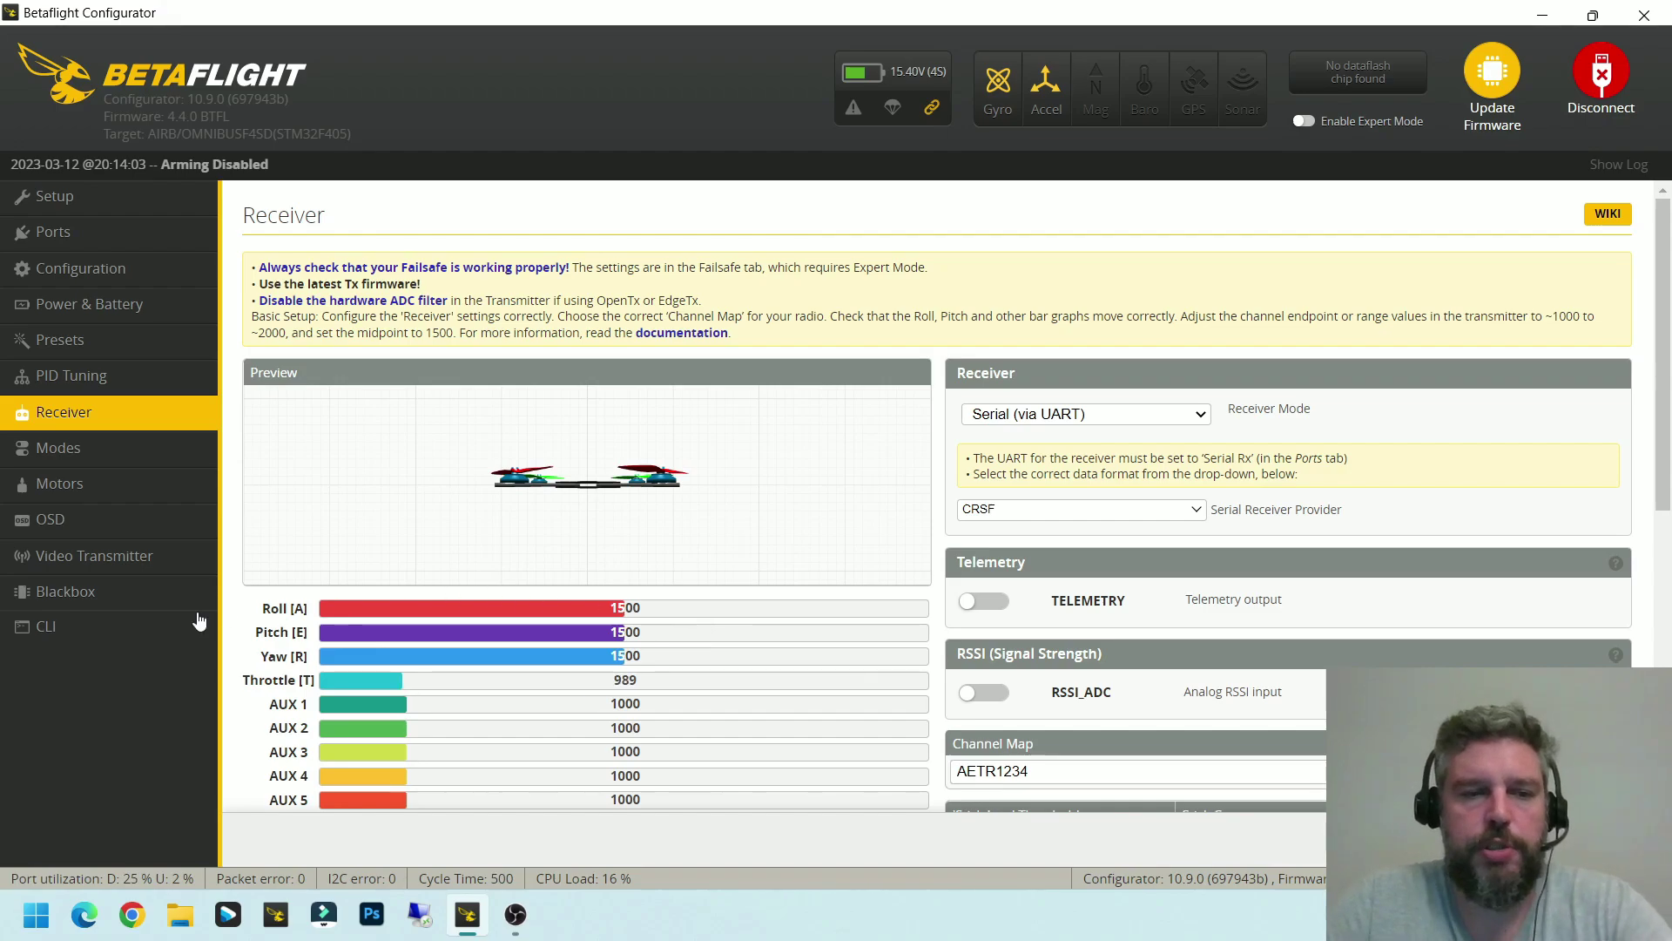
Open the CLI and run RXRANGE 0 989 2012 to set the range of channel 0
left_click(65, 623)
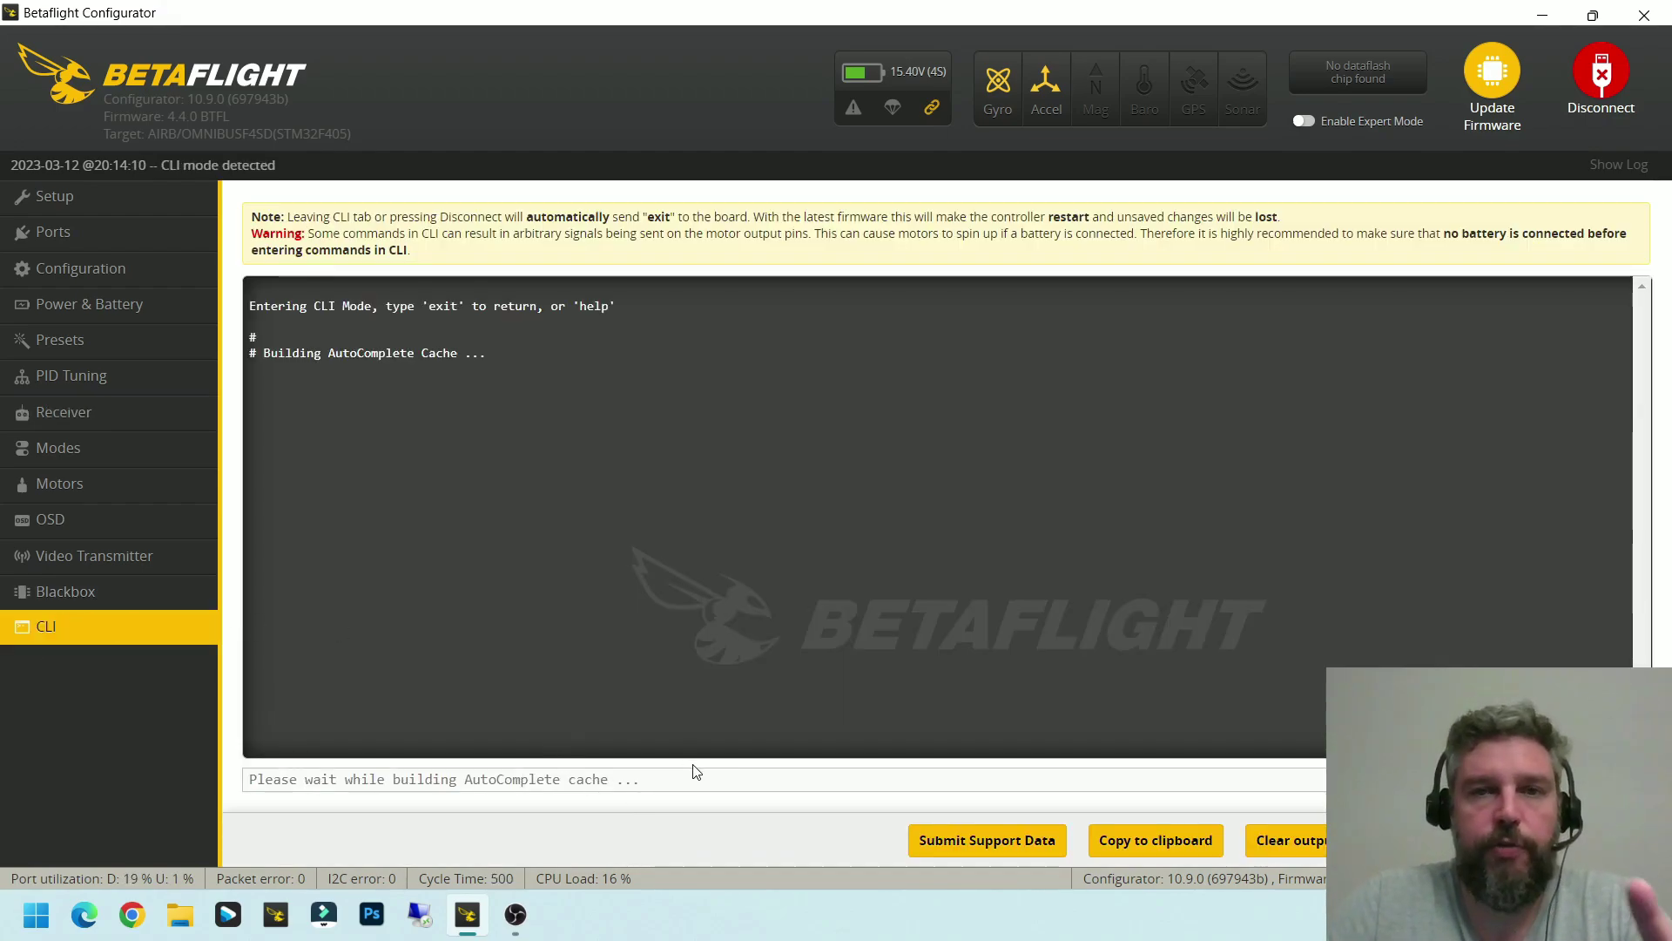
type("RXRANGE 0")
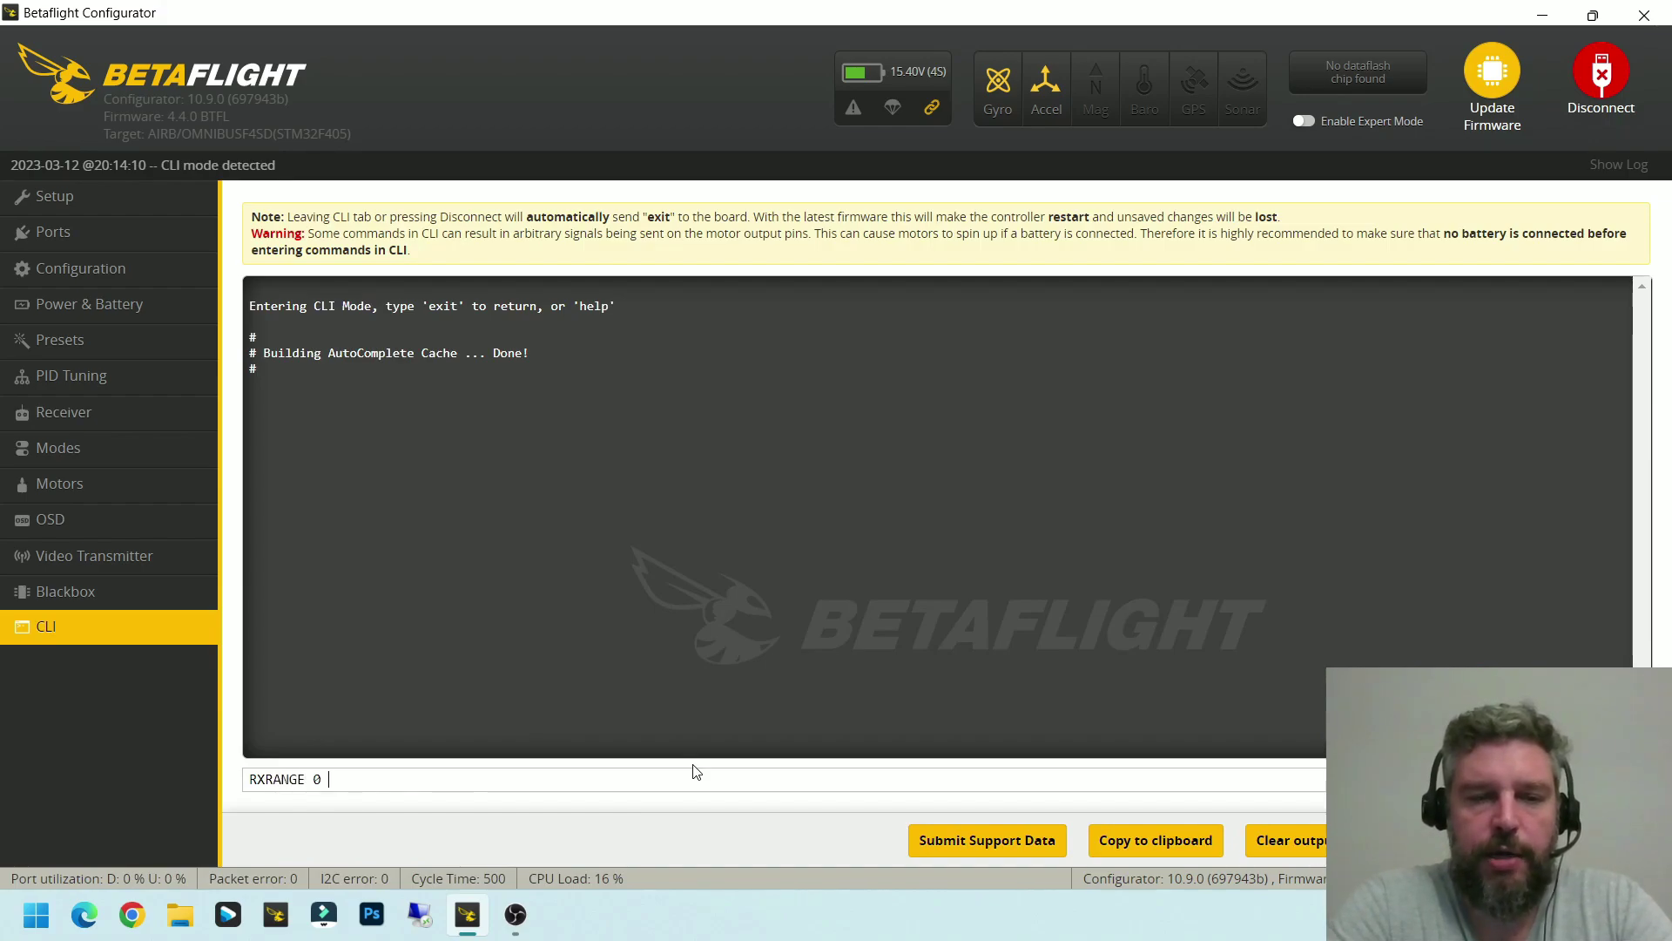
type(" 989 2012")
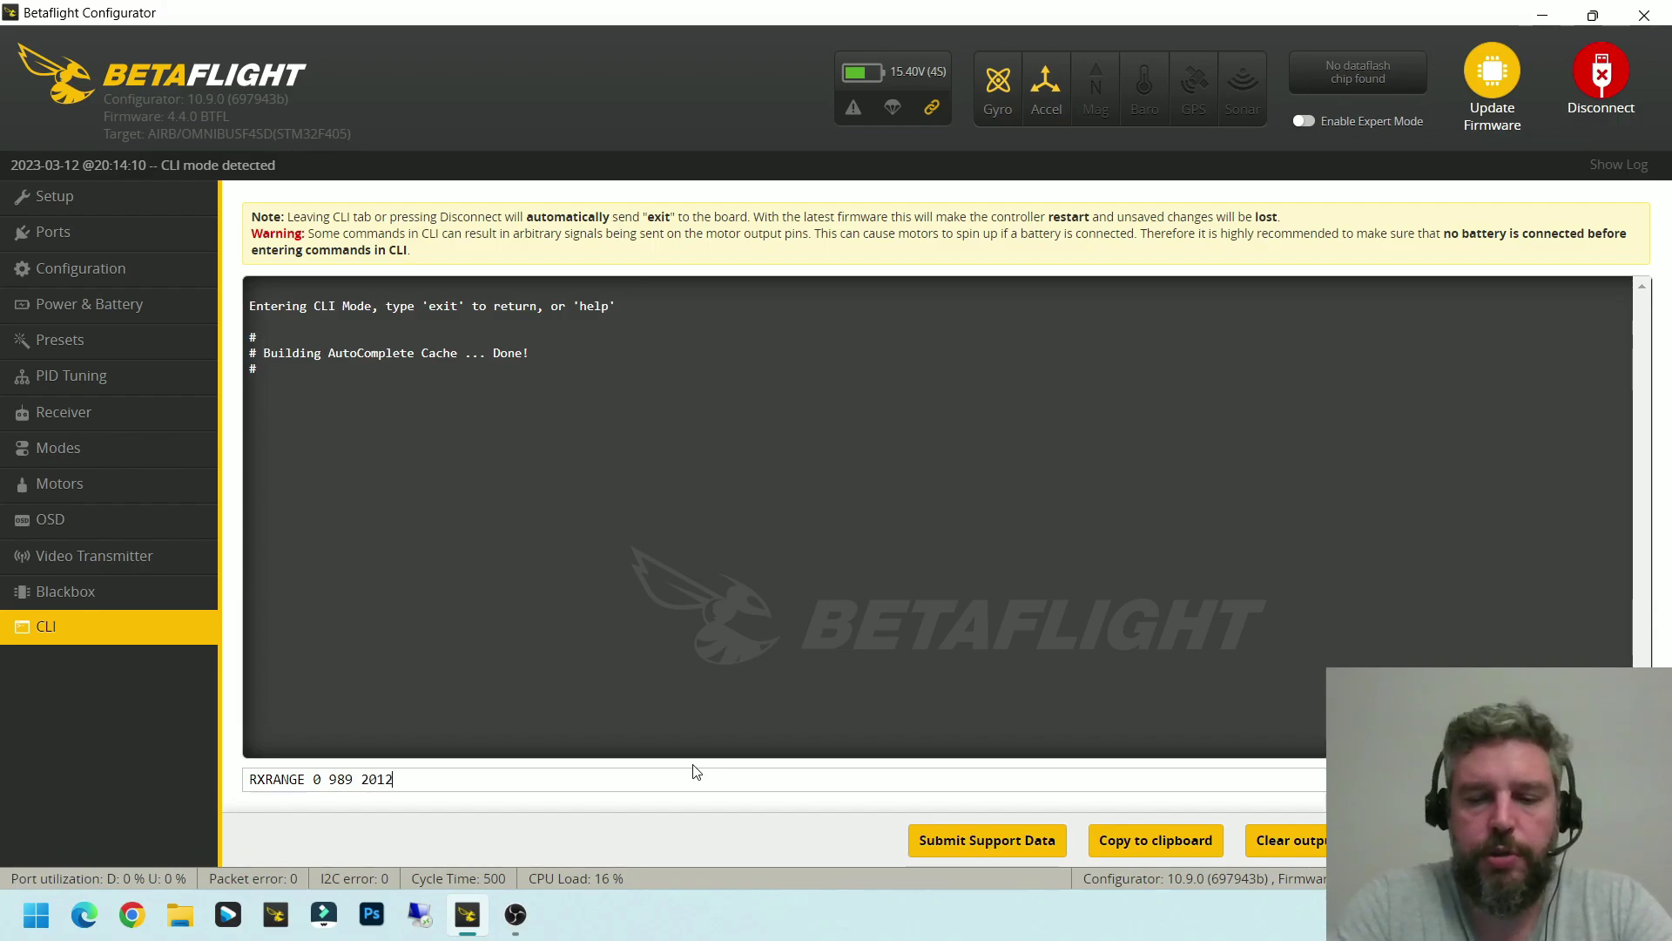
key("Return")
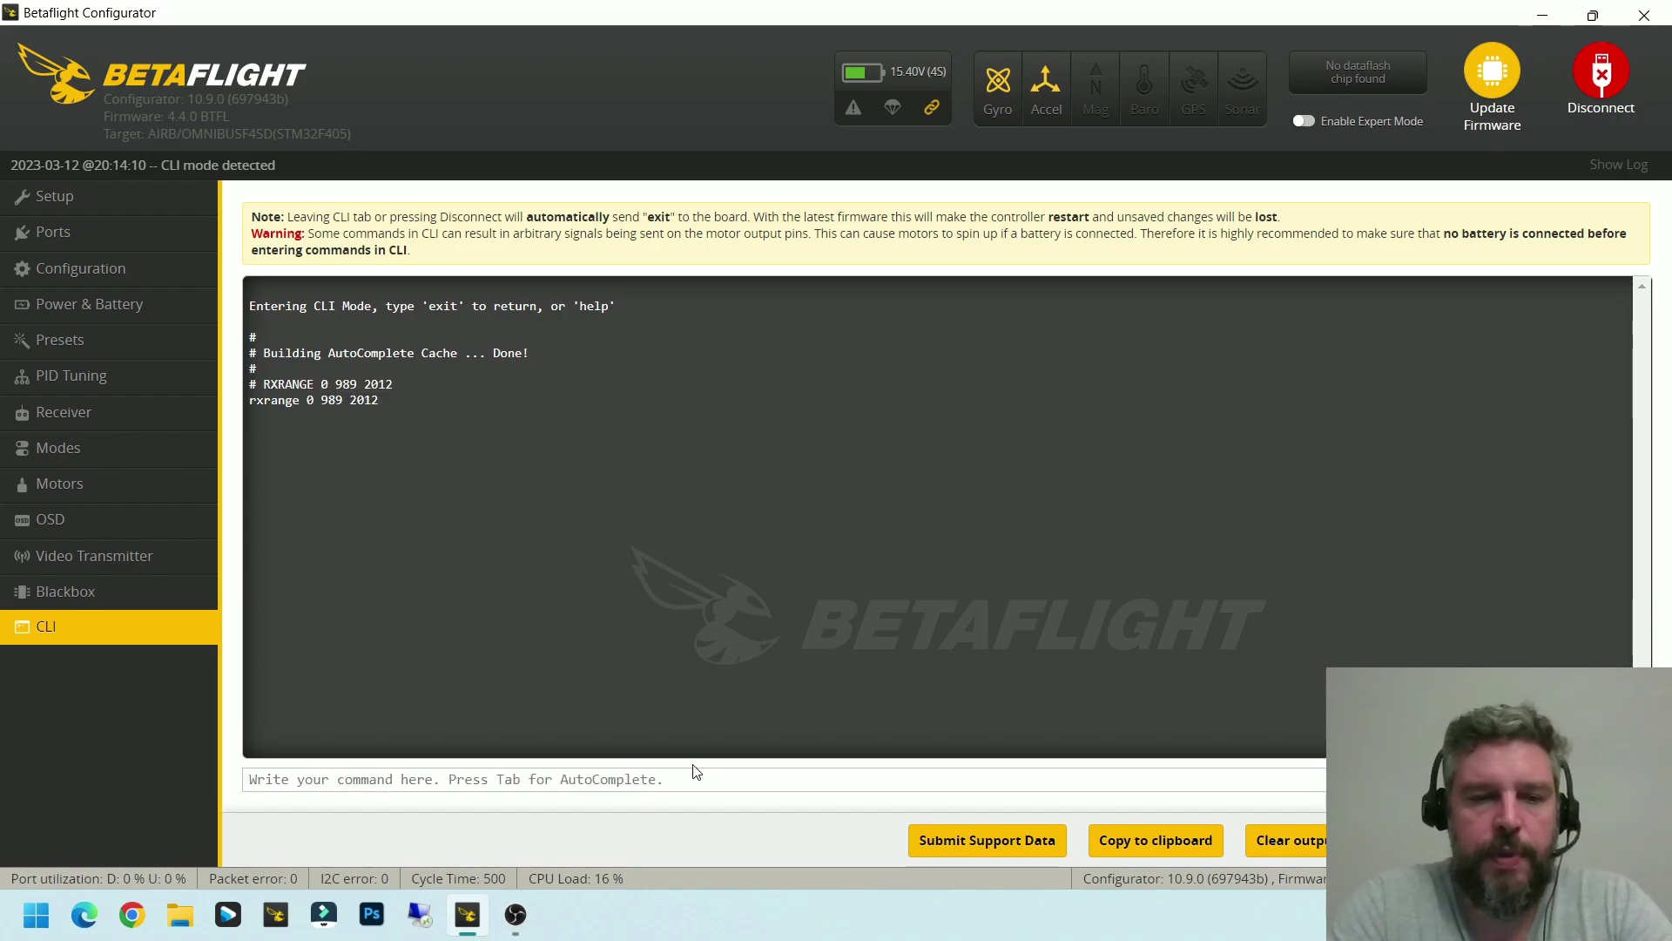
Run RXRANGE 1 989 2012 and RXRANGE 2 989 2012 in the CLI to set the ranges of channels 1 and 2
key("Up")
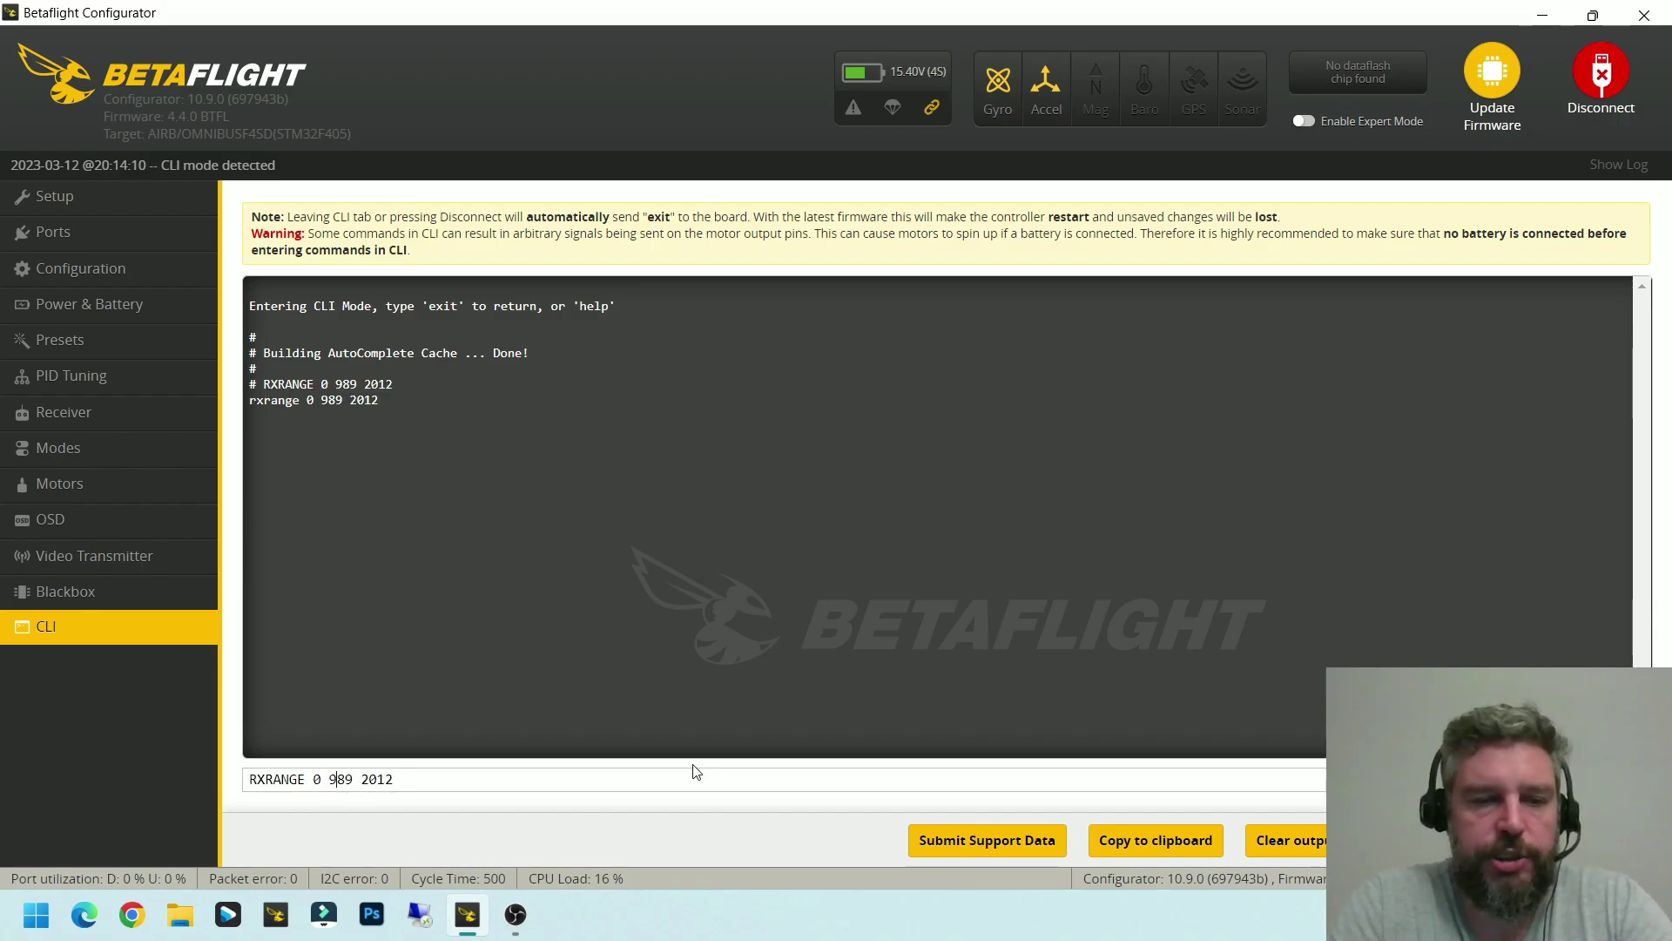
key("BackSpace")
type("1")
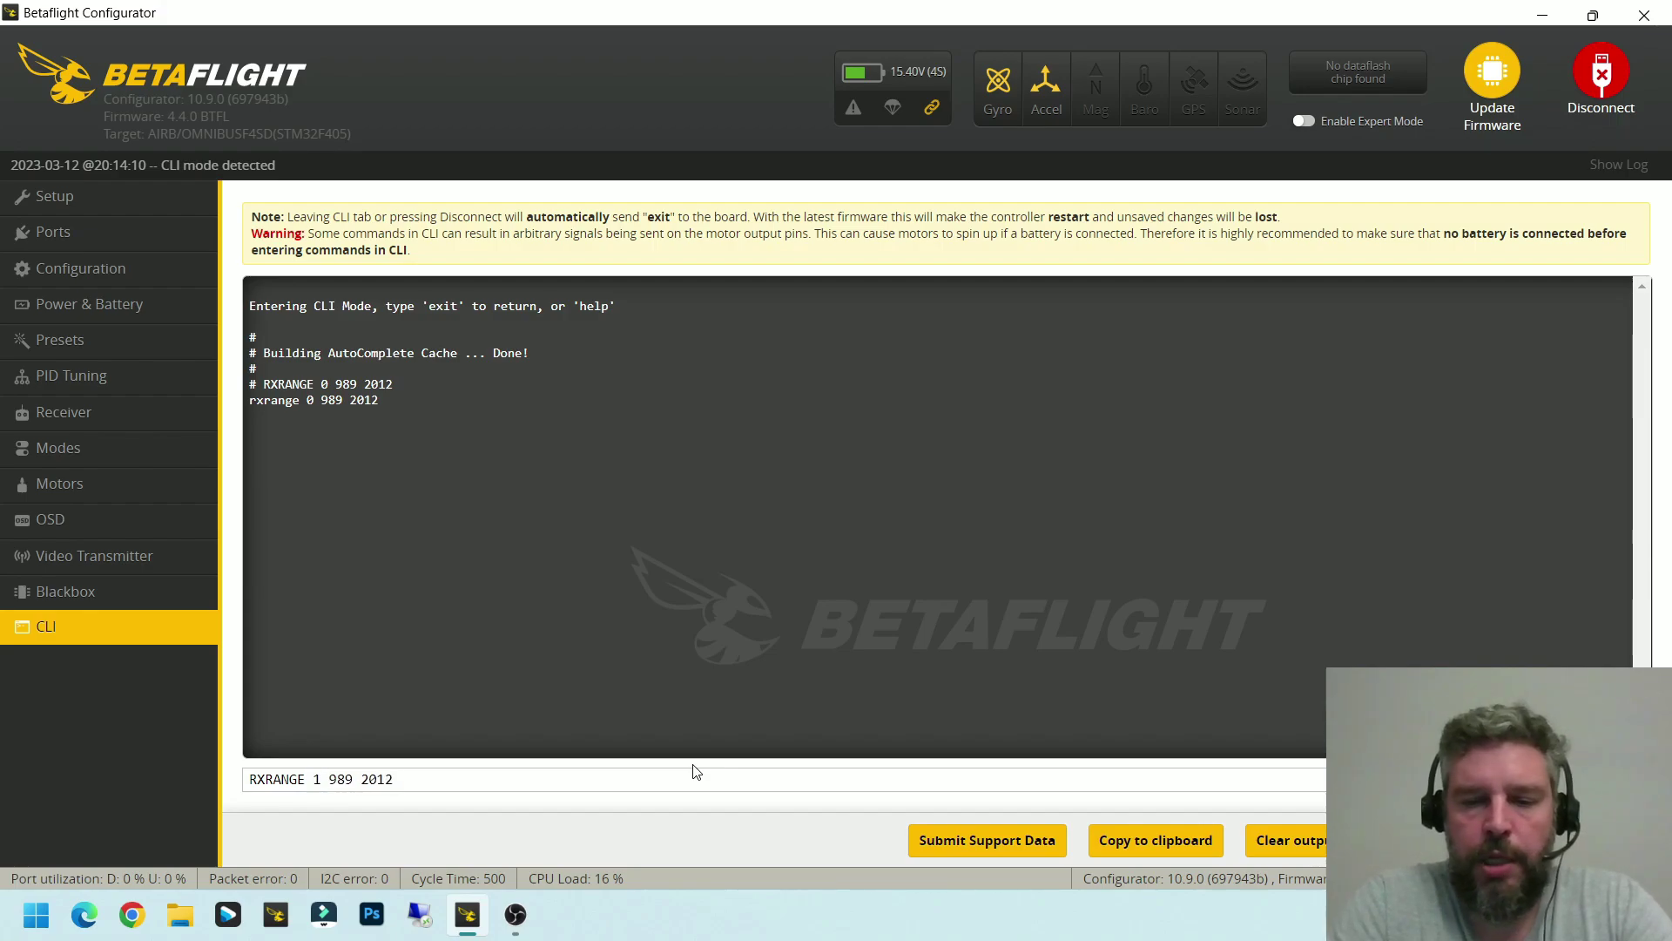
key("Return")
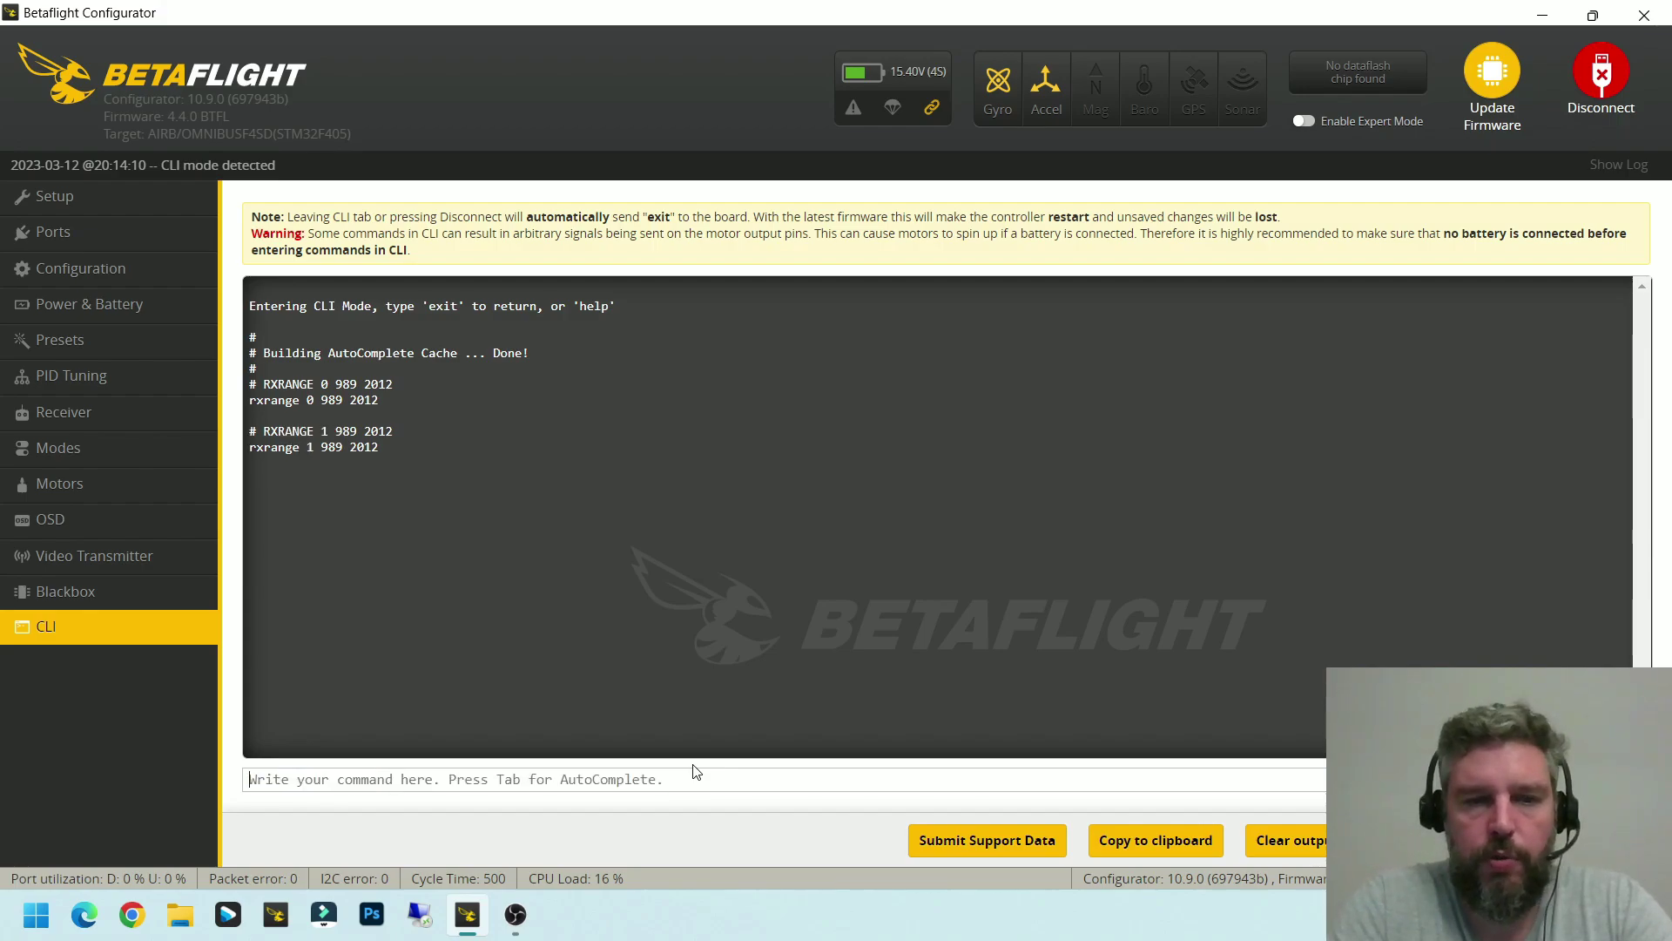
key("Up")
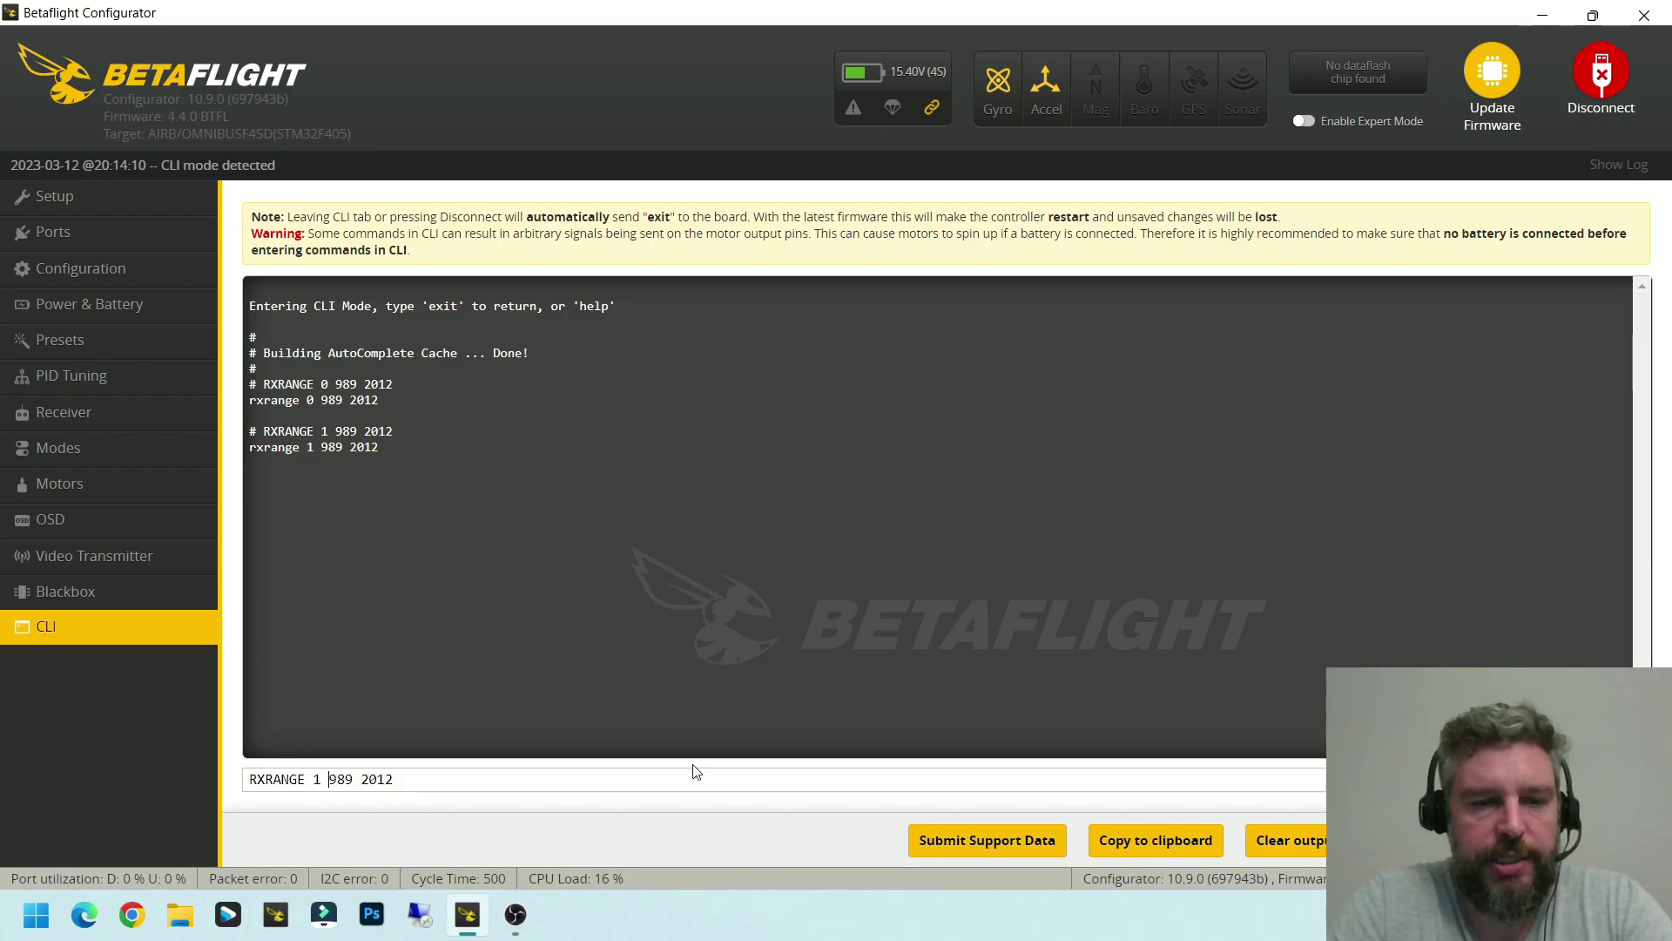
key("BackSpace")
type("2")
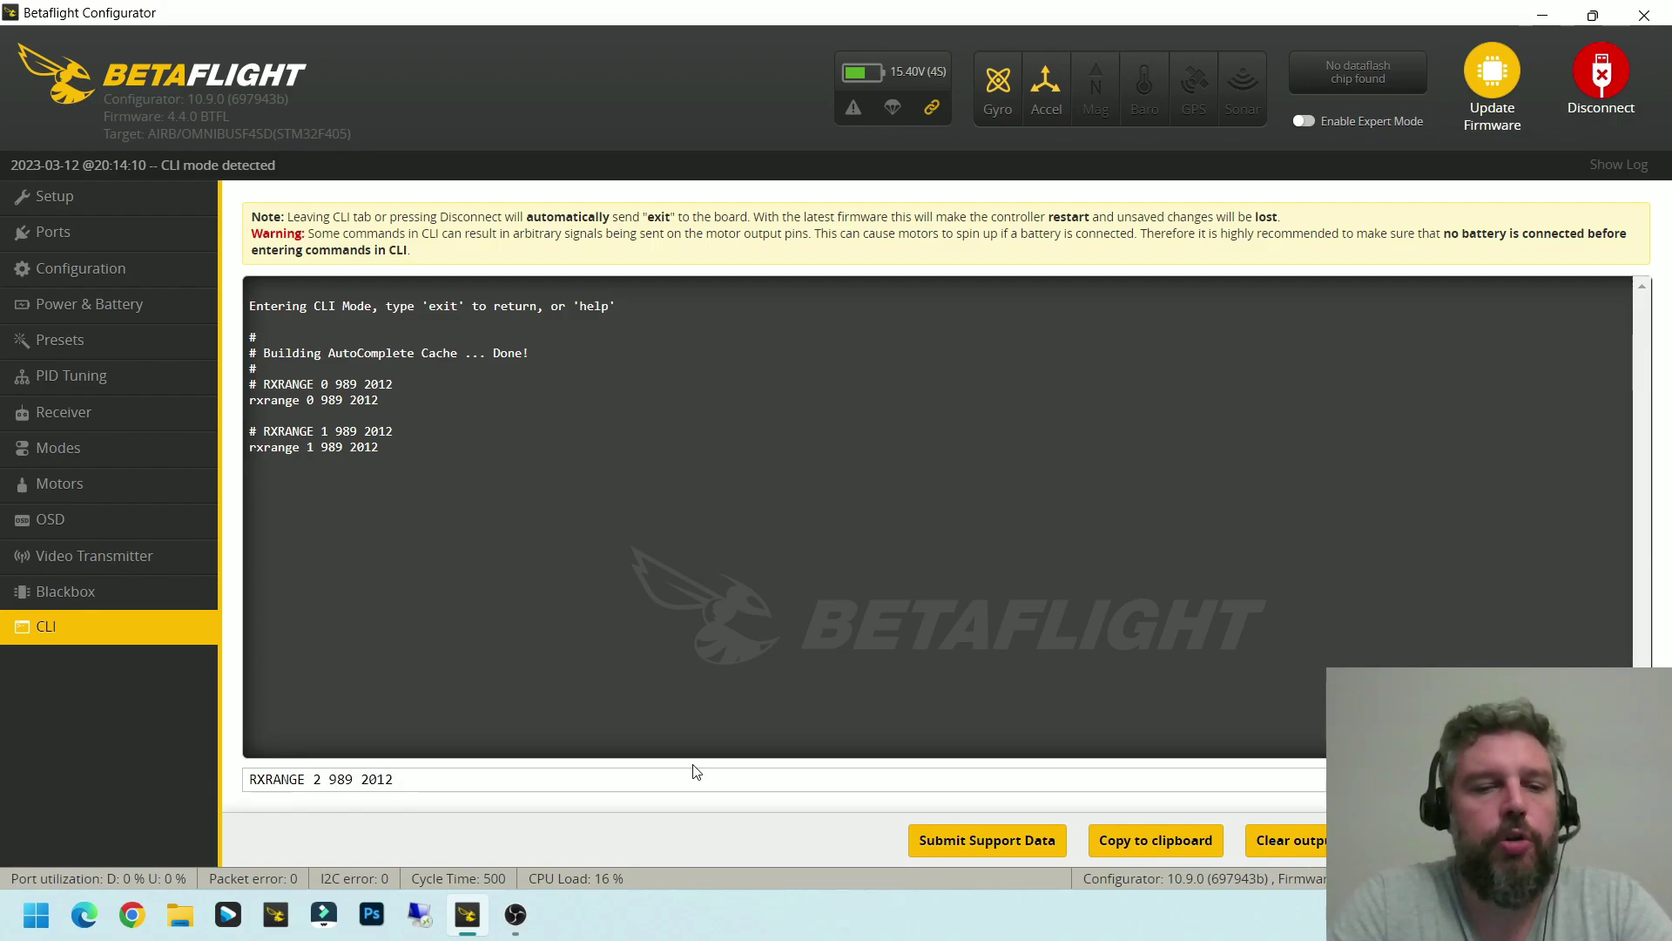
key("Return")
Run RXRANGE 3 989 2012 in the CLI to set the range of channel 3
key("Up")
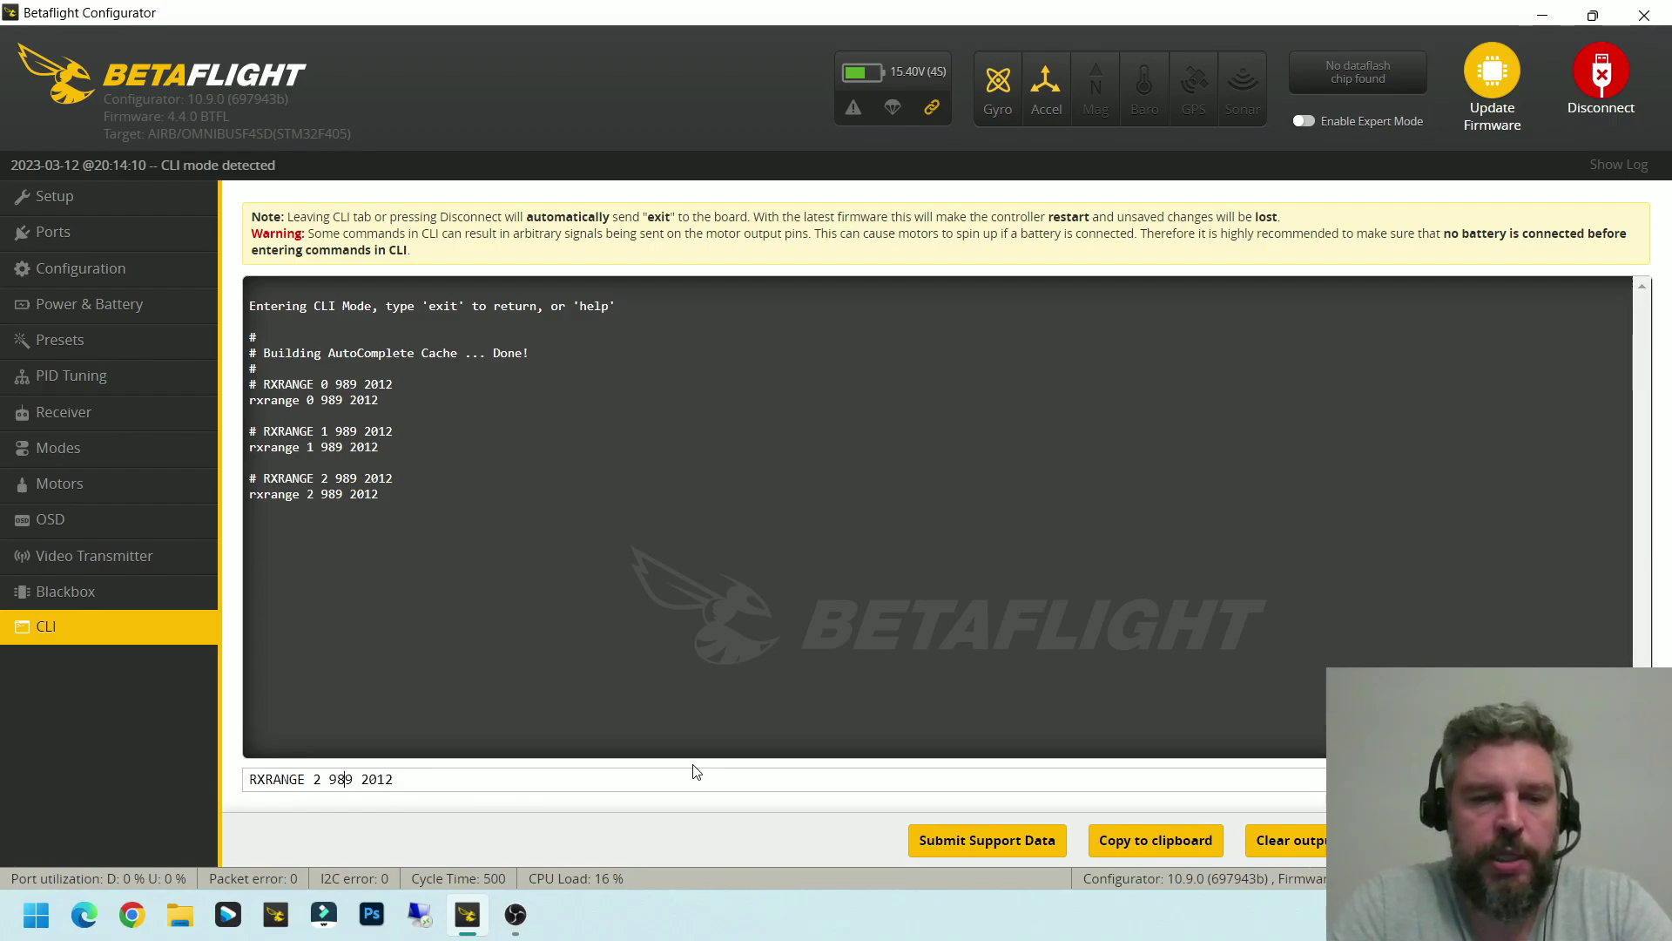
key("Left")
key("Left")
key("Left")
key("BackSpace")
type("3")
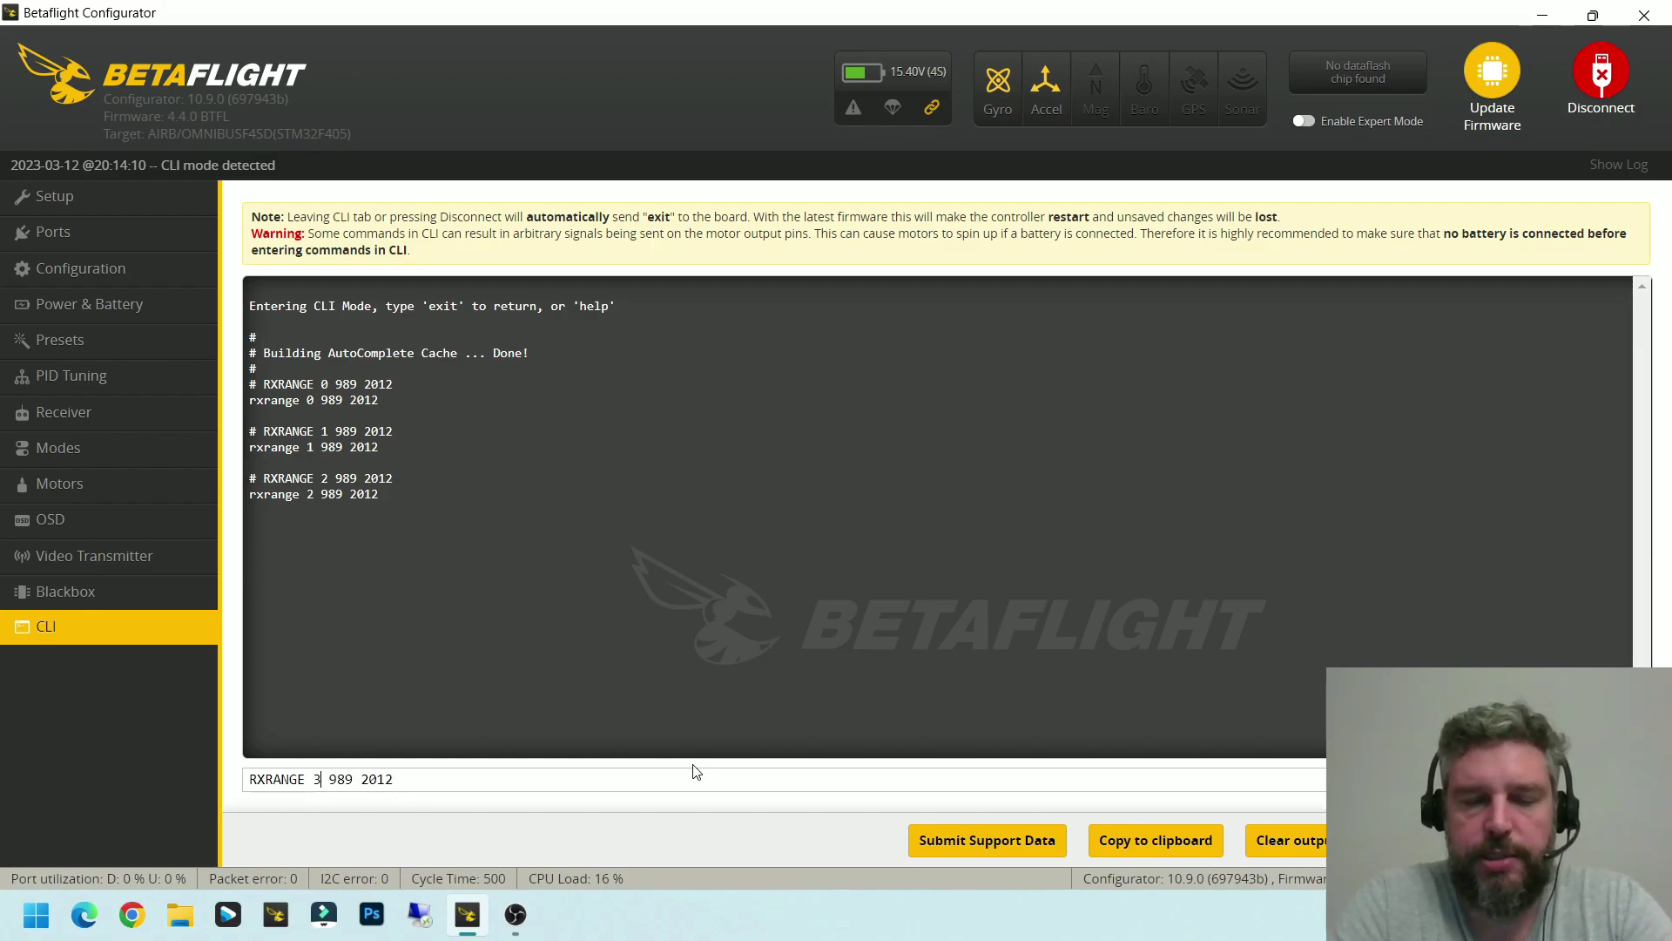
key("Return")
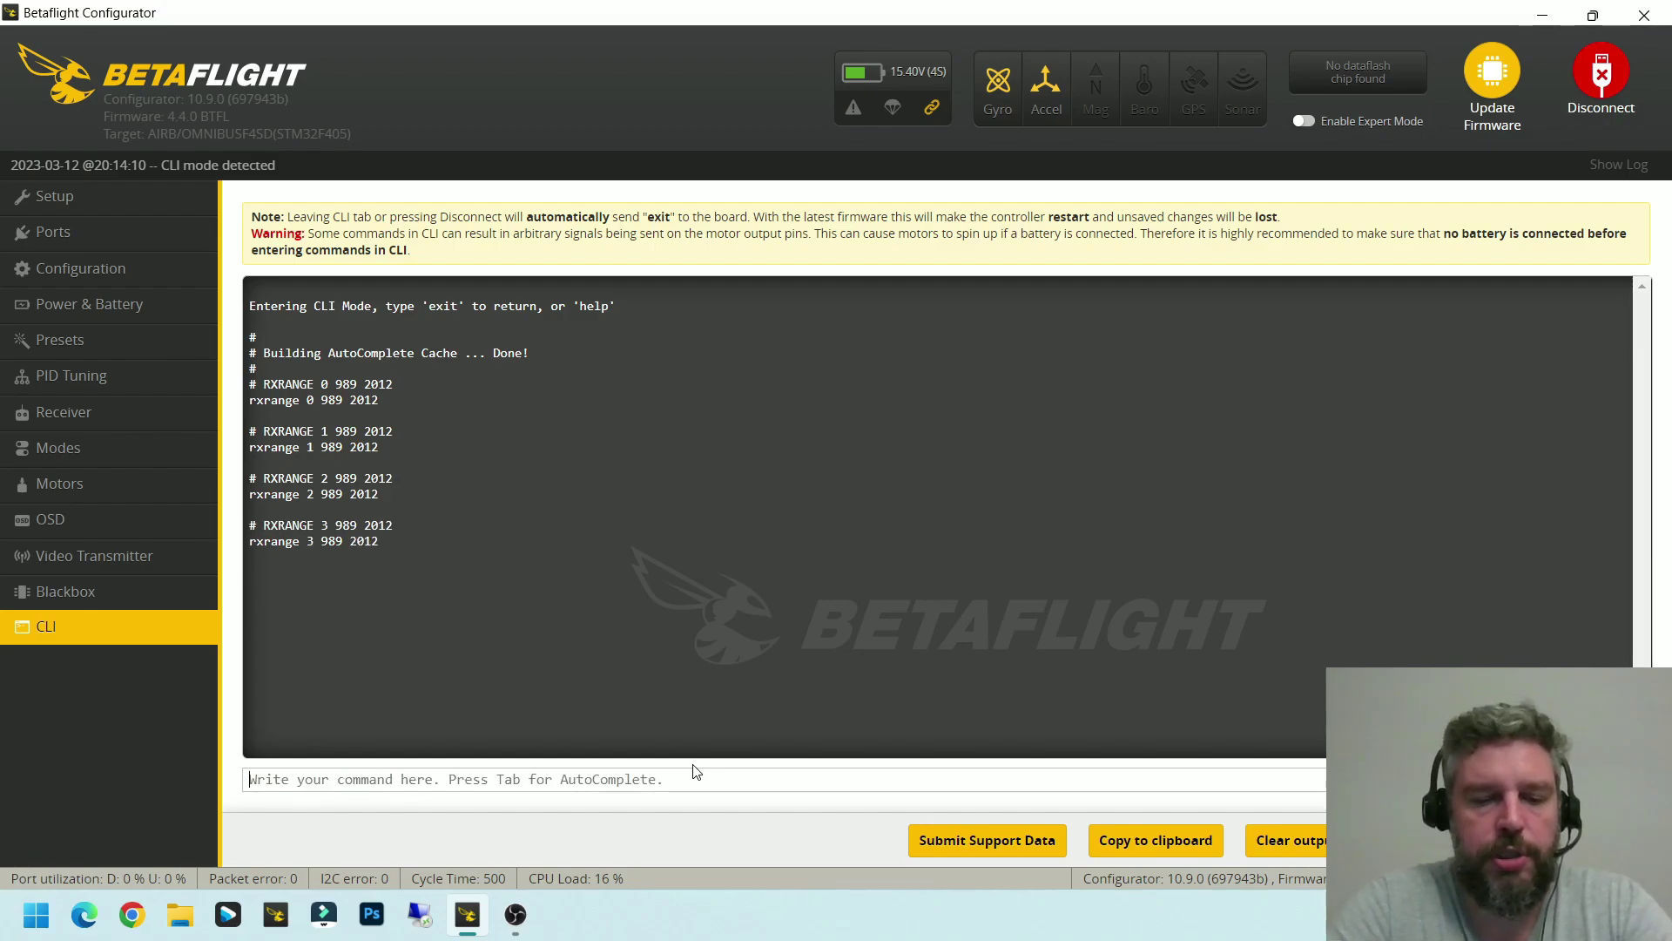
Run SAVE in the CLI to store the channel ranges on the flight controller
type("S")
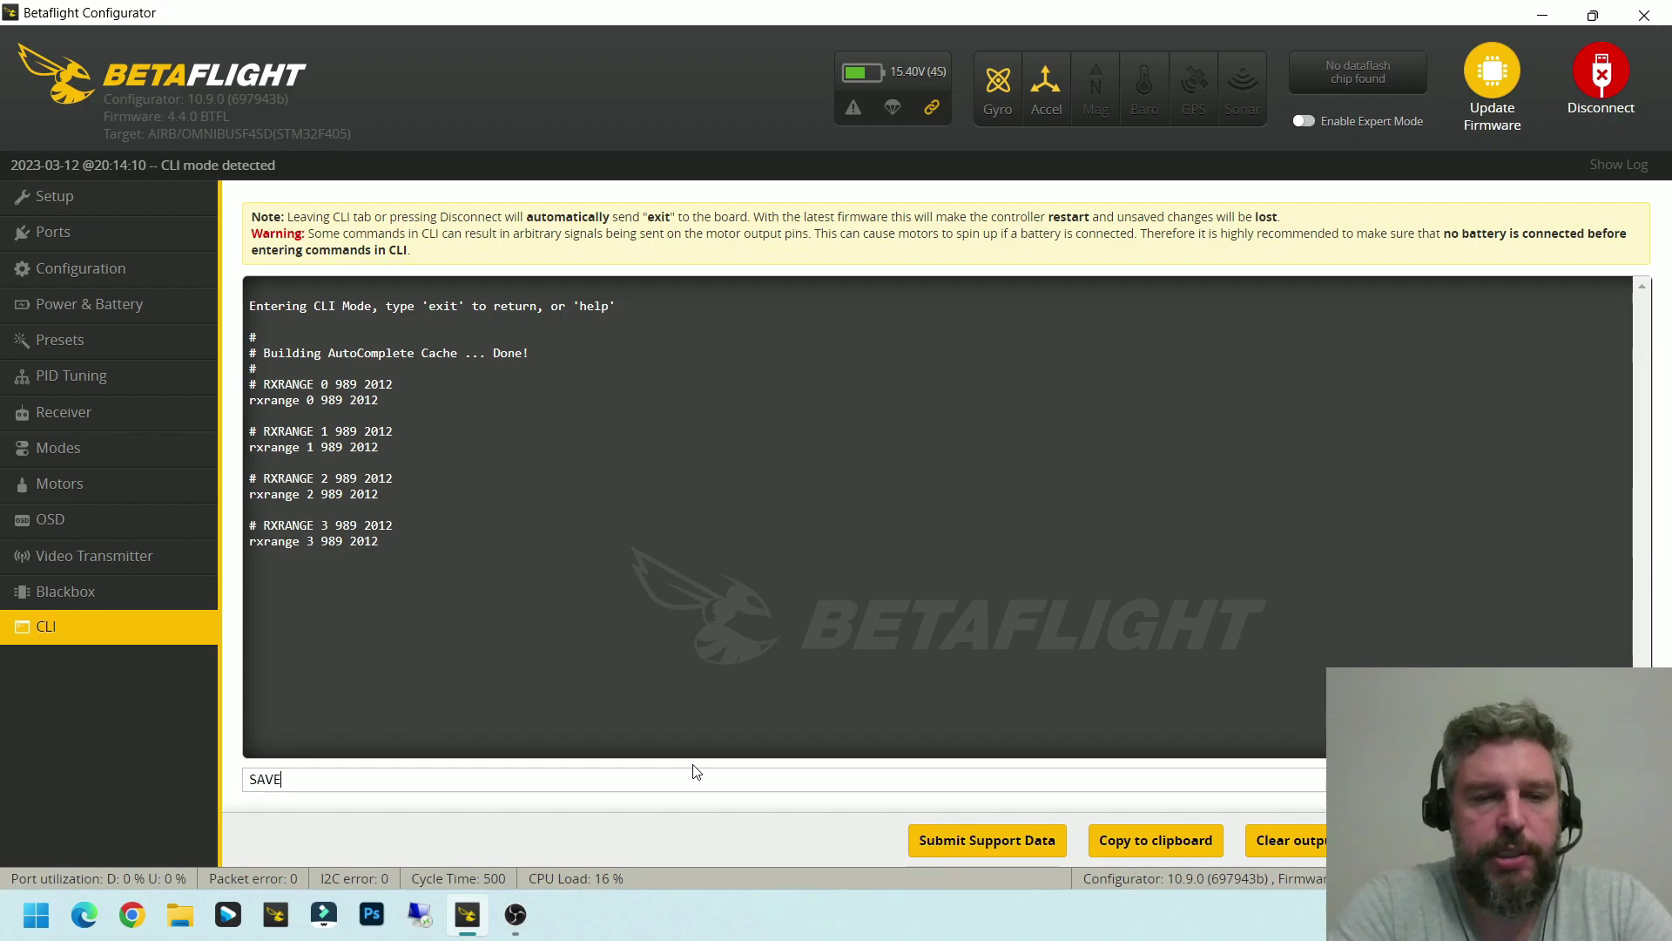
type("AVE")
key("Return")
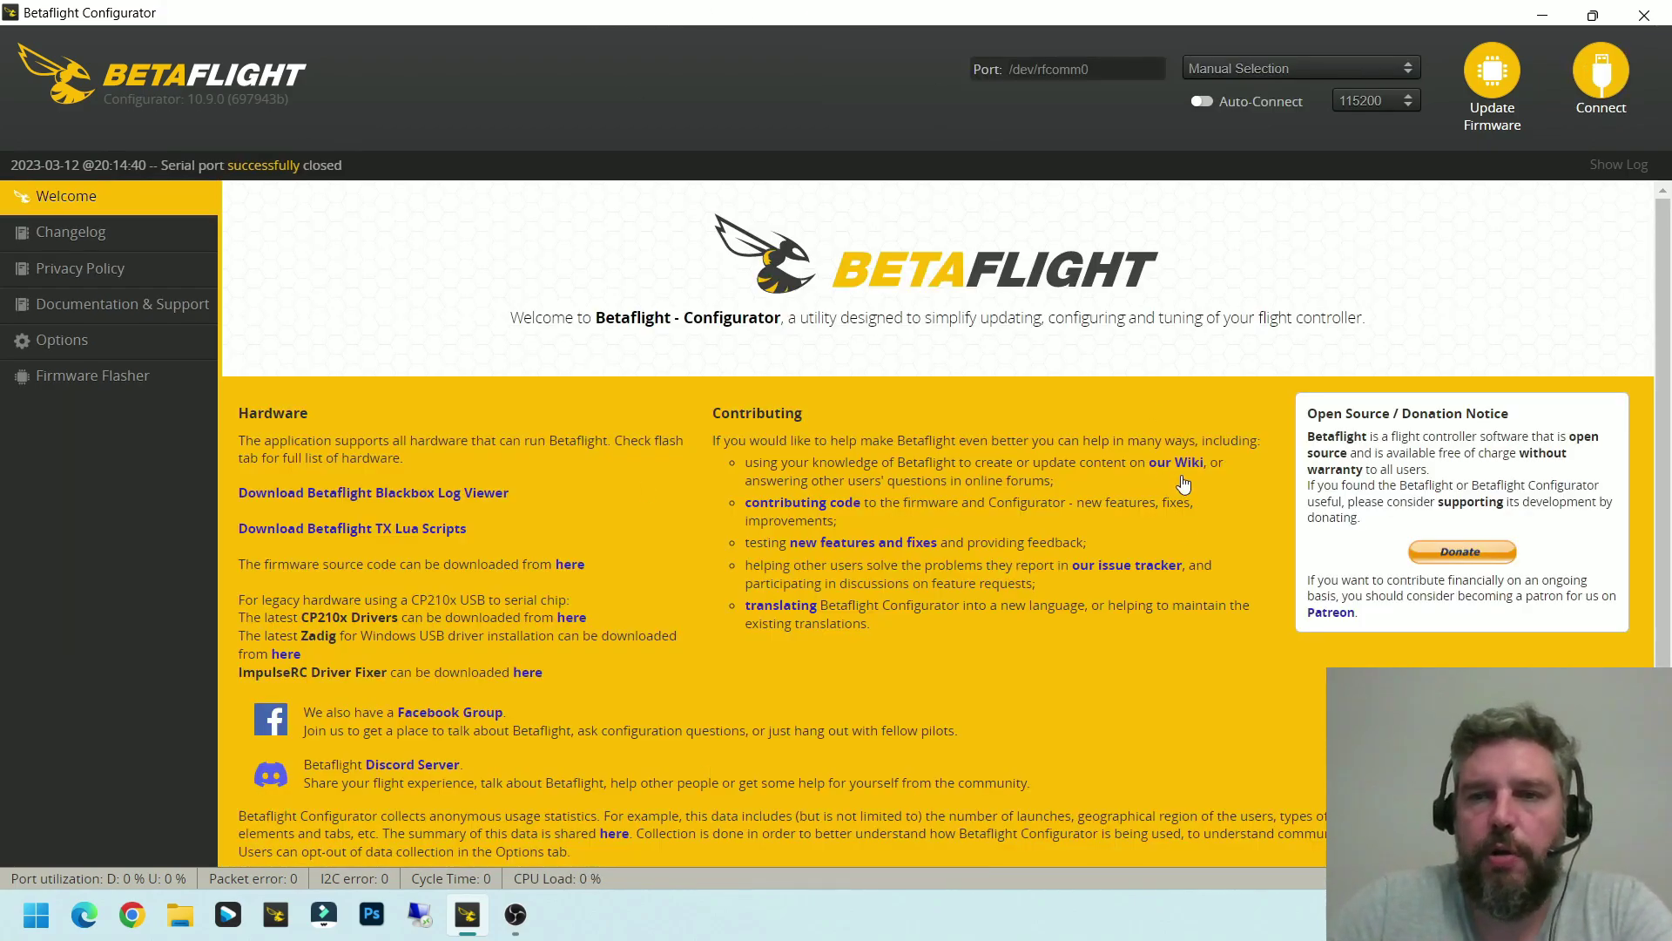
Reconnect to check the channel values in the Receiver settings, and disconnect from the flight controller
left_click(1600, 71)
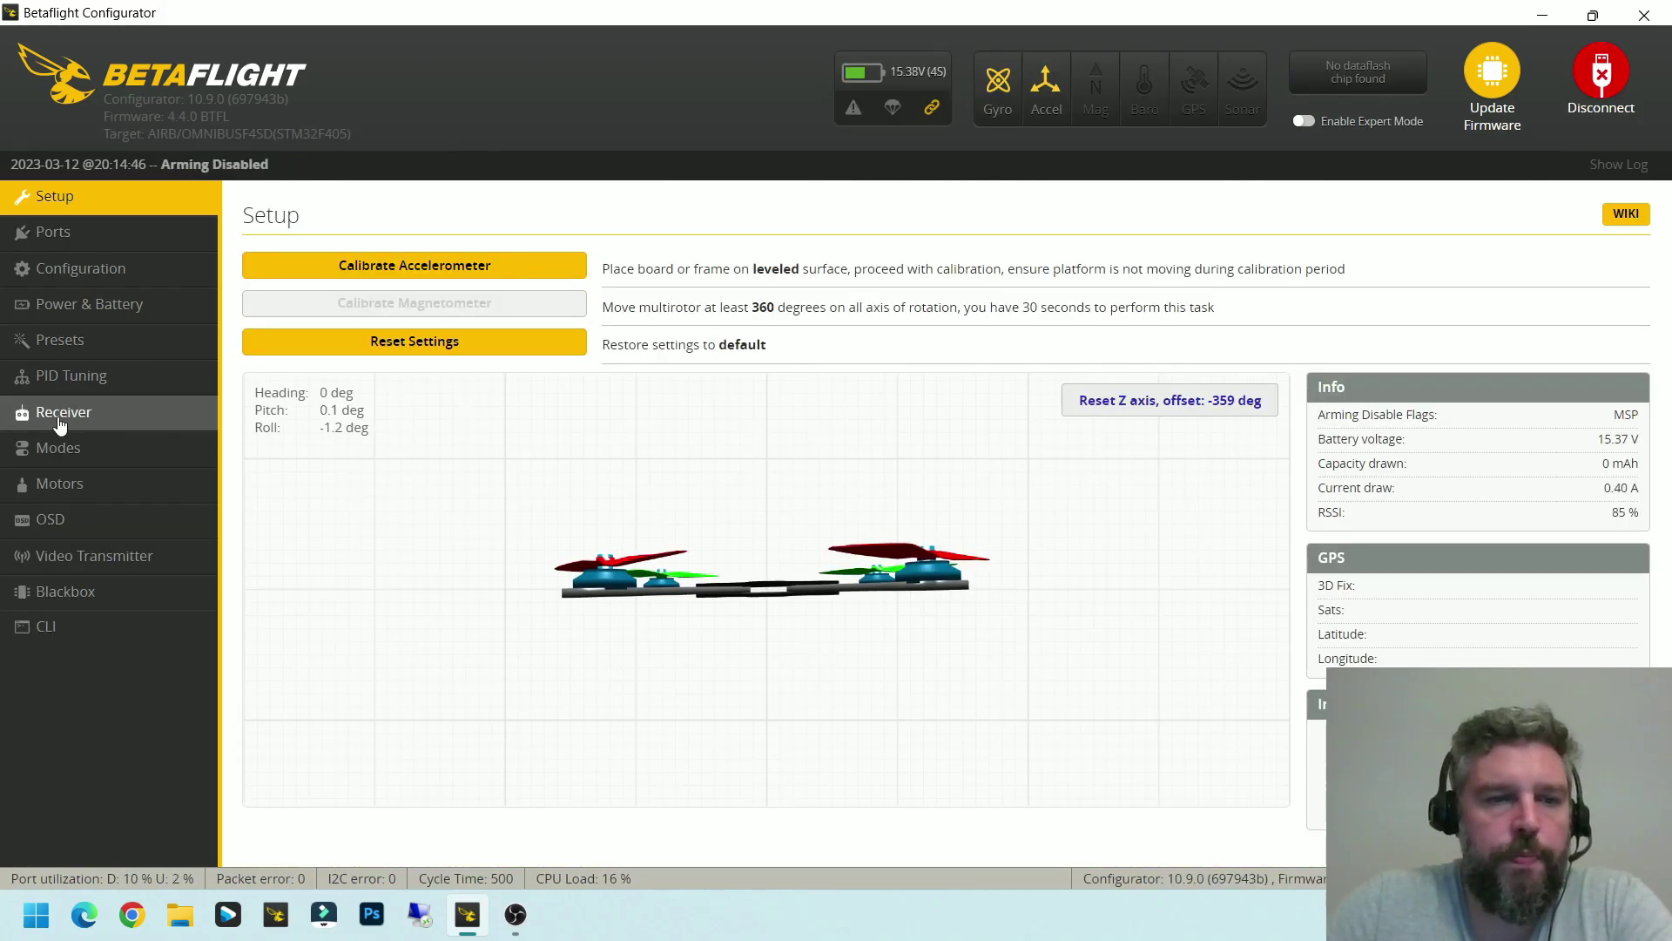
left_click(44, 418)
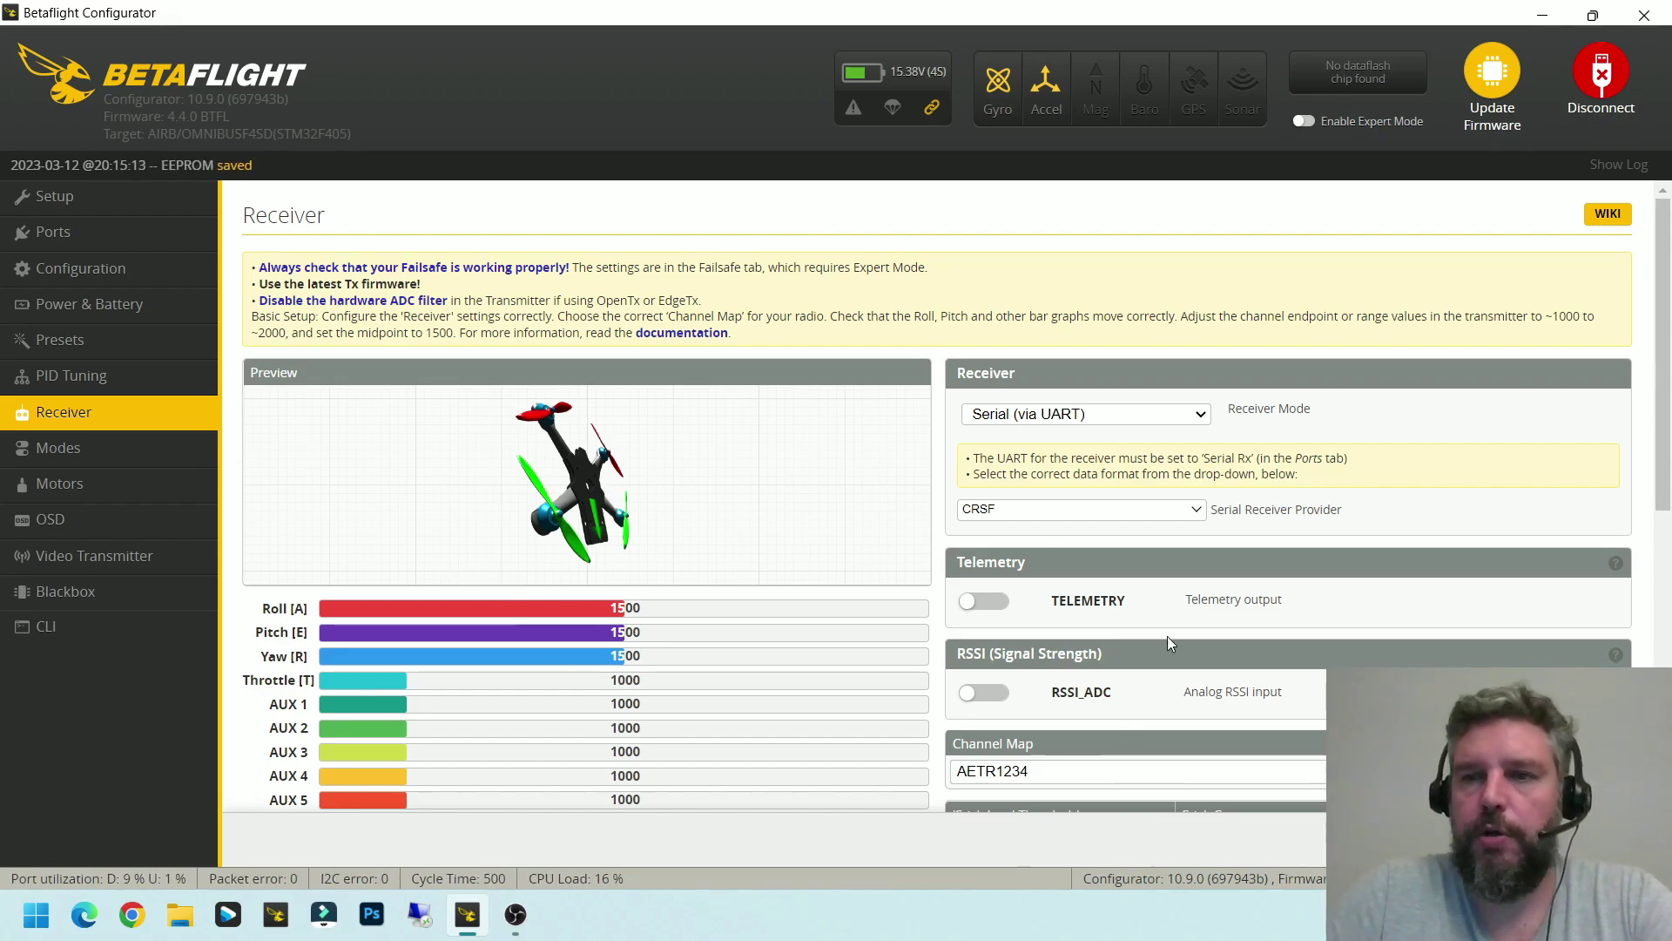
left_click(1598, 80)
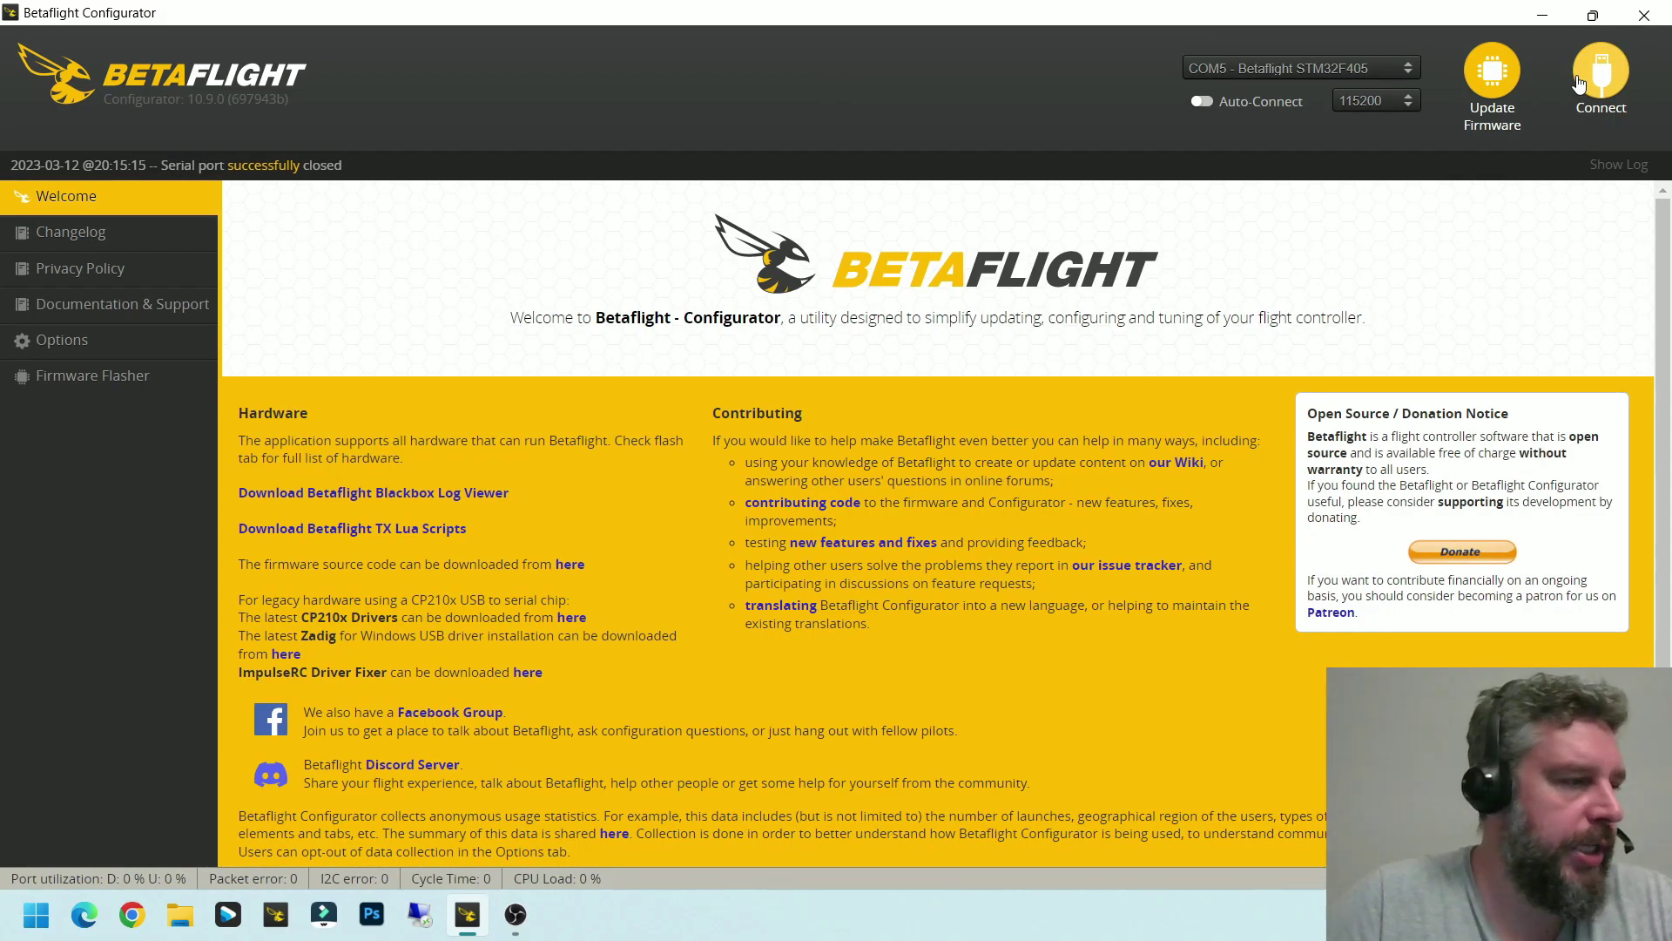